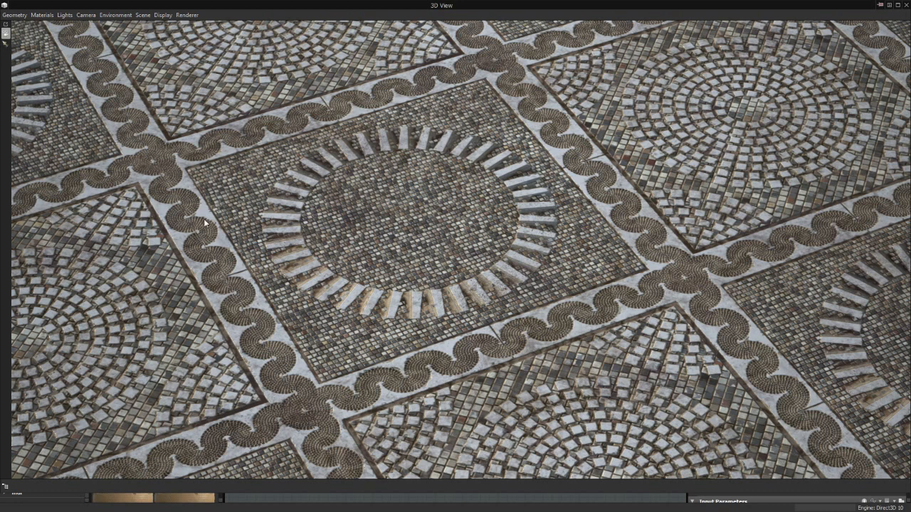
Examine the mosaic floor material in the 3D preview from several angles and distances
left_click_drag(394, 276, 609, 112)
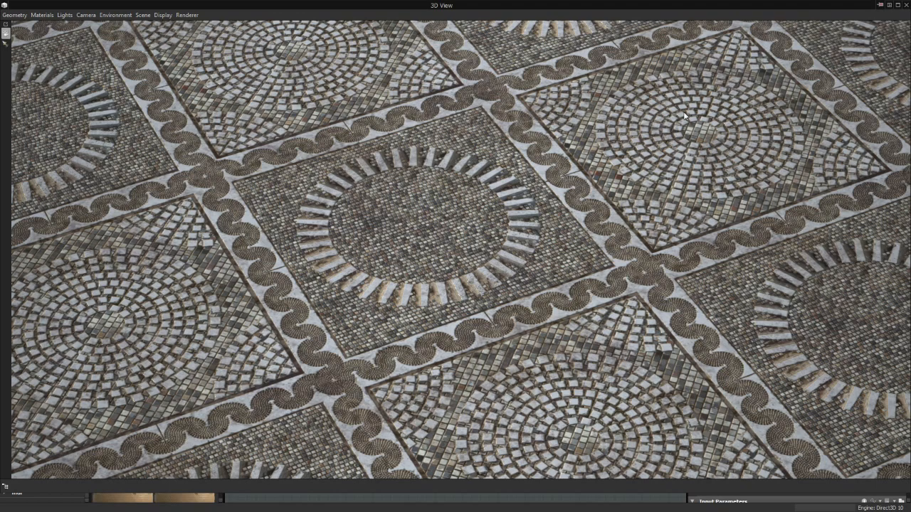
left_click_drag(685, 116, 457, 253)
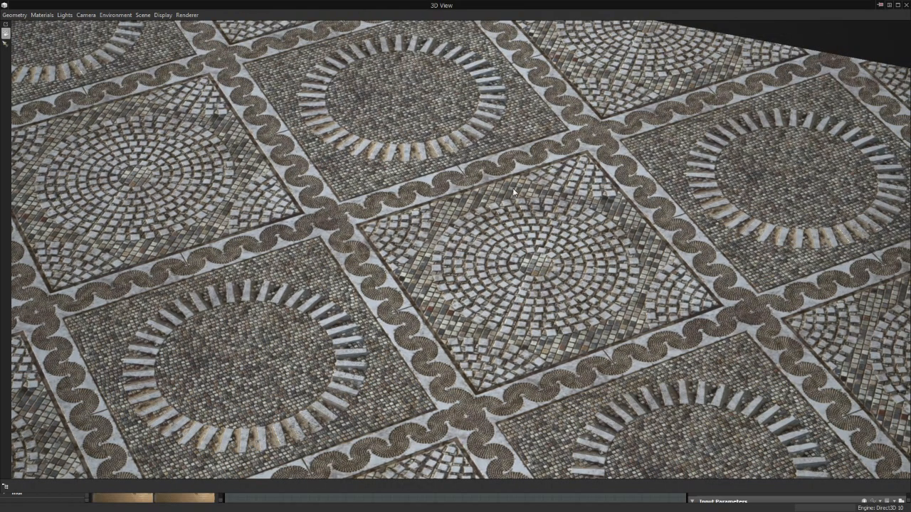
right_click_drag(486, 318, 412, 302)
middle_click_drag(433, 291, 459, 276)
left_click_drag(458, 274, 518, 132)
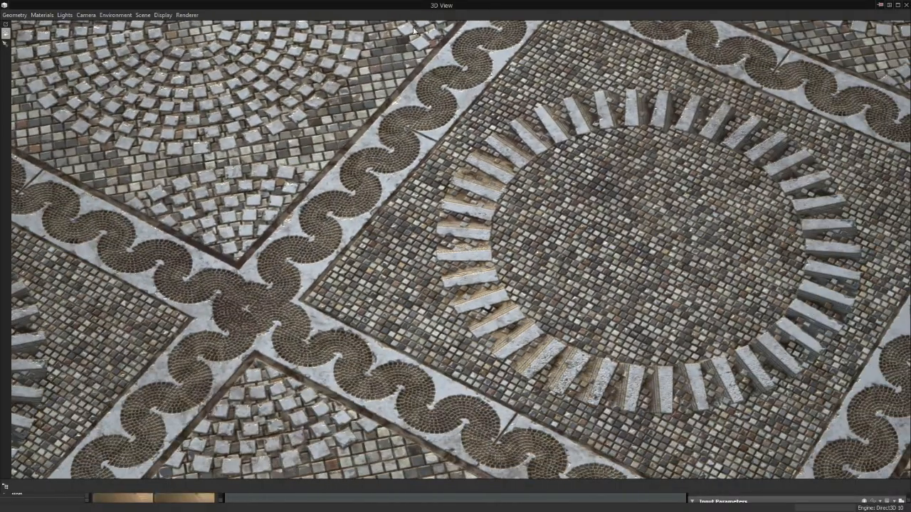
Restore the maximized 3D preview to its docked place and show it alongside the whole Mosaic_Floor graph
double_click(441, 6)
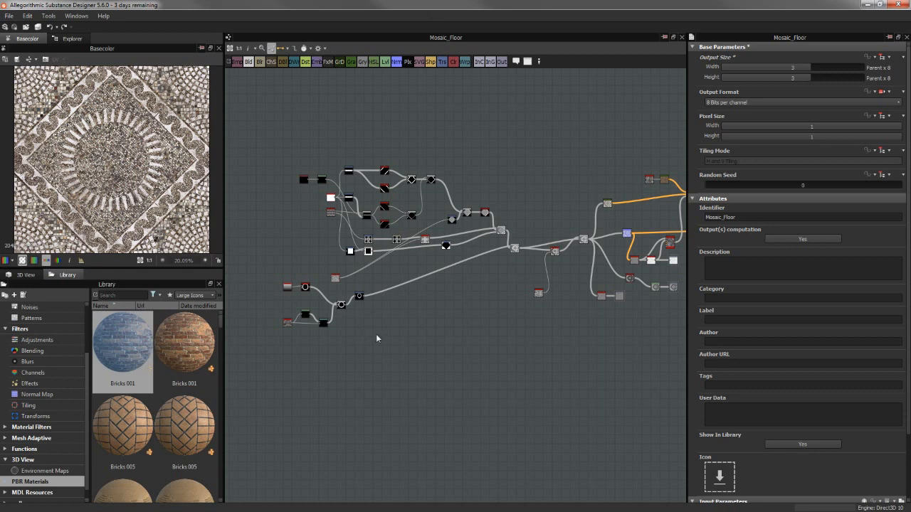
left_click(36, 276)
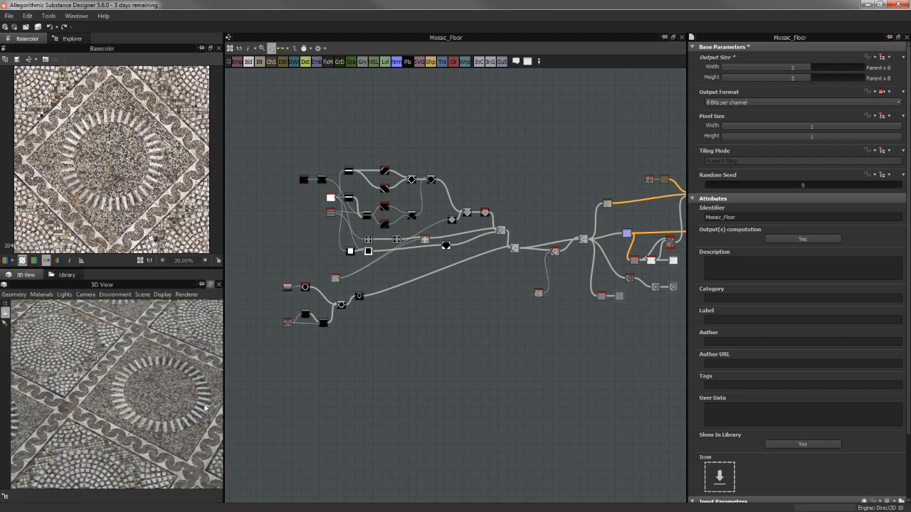
middle_click_drag(508, 316, 471, 293)
scroll(470, 291, "down", 2)
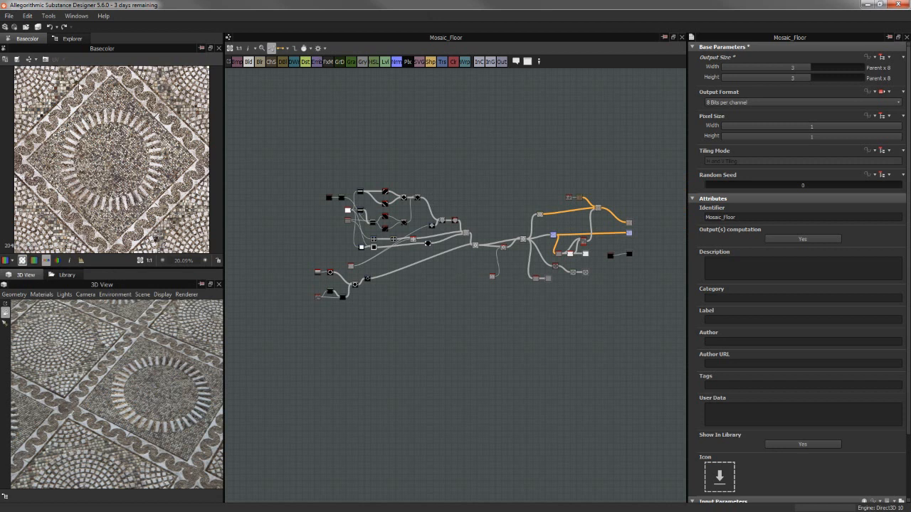
Open the Arch graph from the Mosaic_Floor.sbs package
left_click(72, 38)
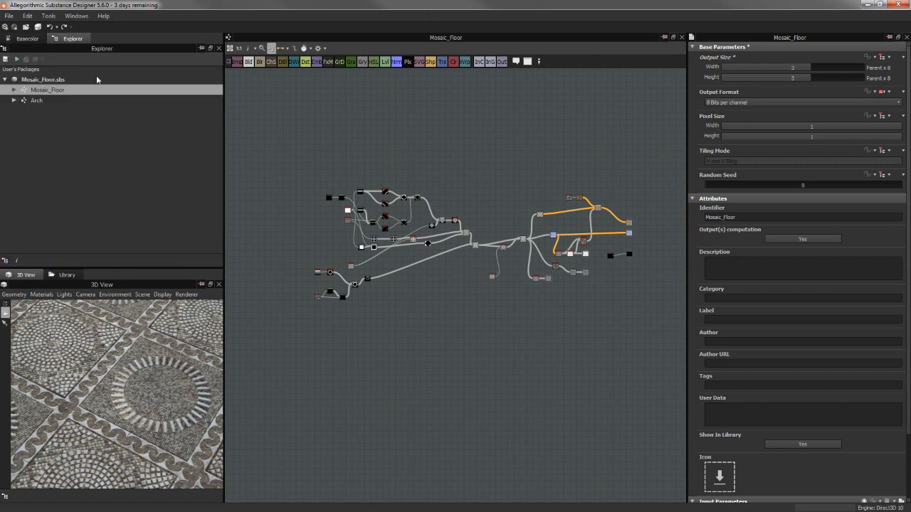
left_click(38, 101)
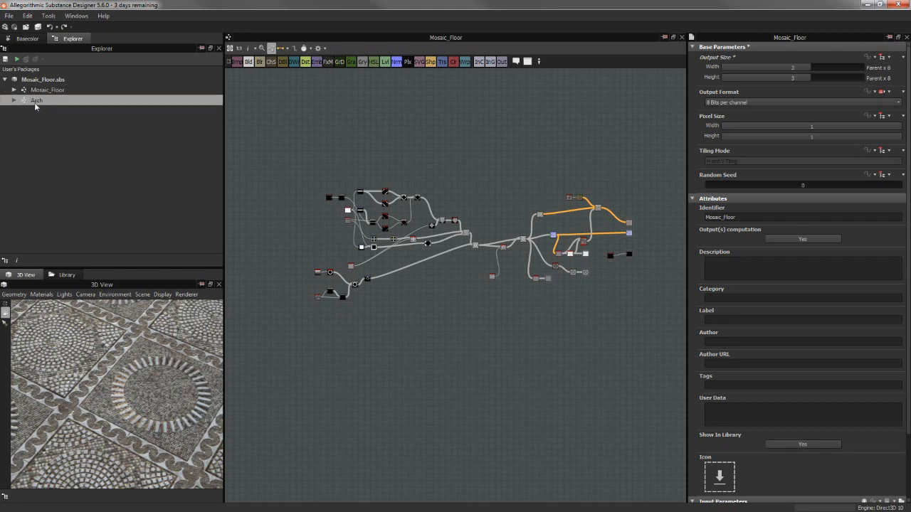
double_click(34, 102)
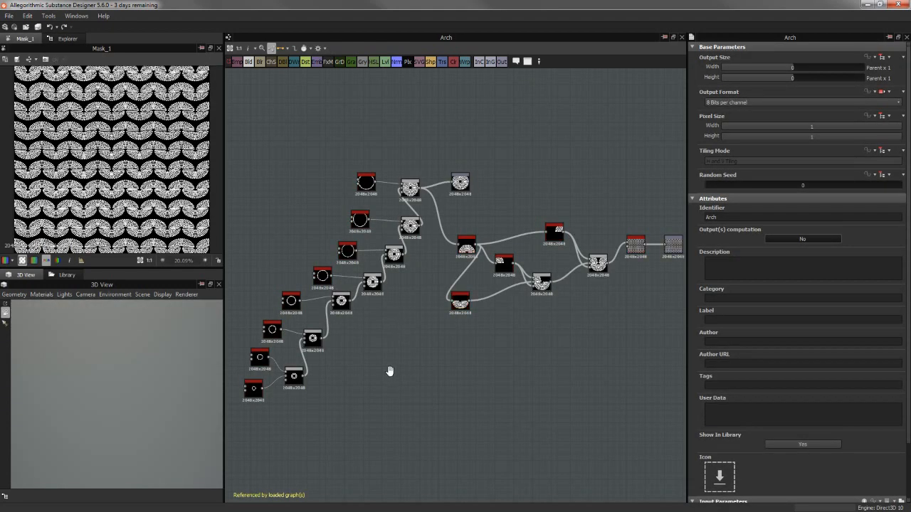
Look over the Arch graph and preview the Blend node that feeds the tile generator
middle_click_drag(390, 371, 402, 356)
scroll(407, 313, "up", 2)
scroll(388, 166, "down", 2)
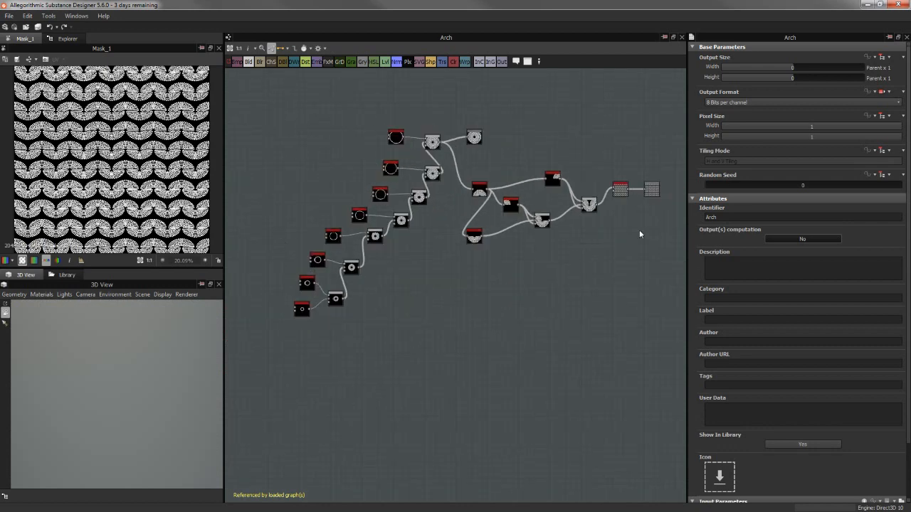
middle_click_drag(548, 274, 573, 276)
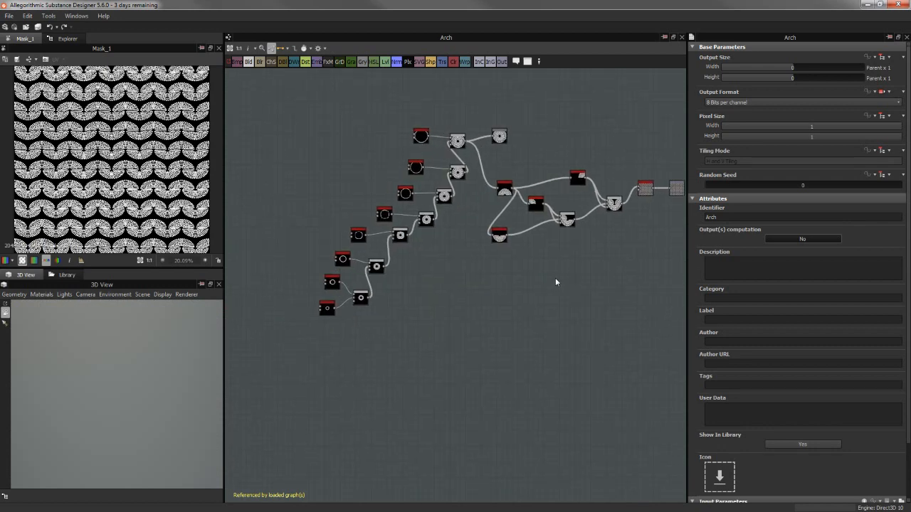
scroll(515, 288, "up", 4)
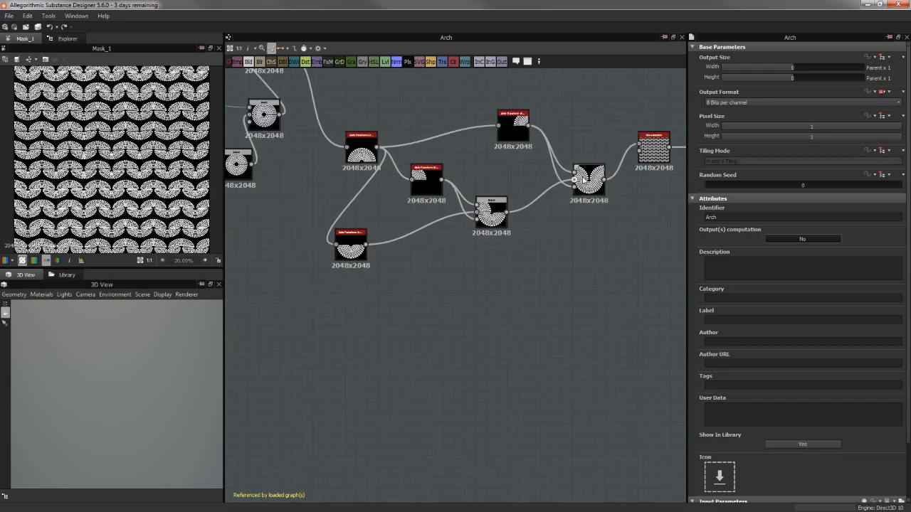
left_click(569, 185)
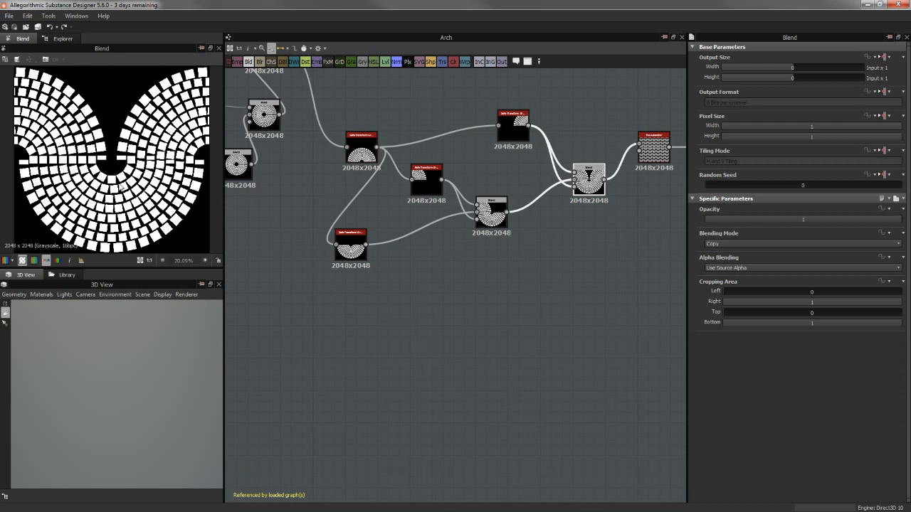
Preview the Tile Generator node's output and inspect the repeating wave pattern up close
middle_click_drag(424, 284, 278, 304)
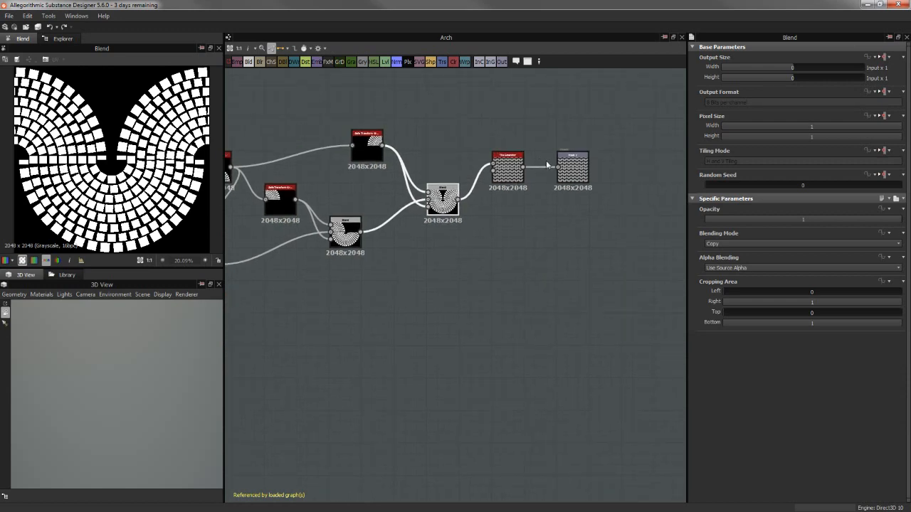
left_click(508, 171)
double_click(507, 171)
scroll(48, 143, "up", 6)
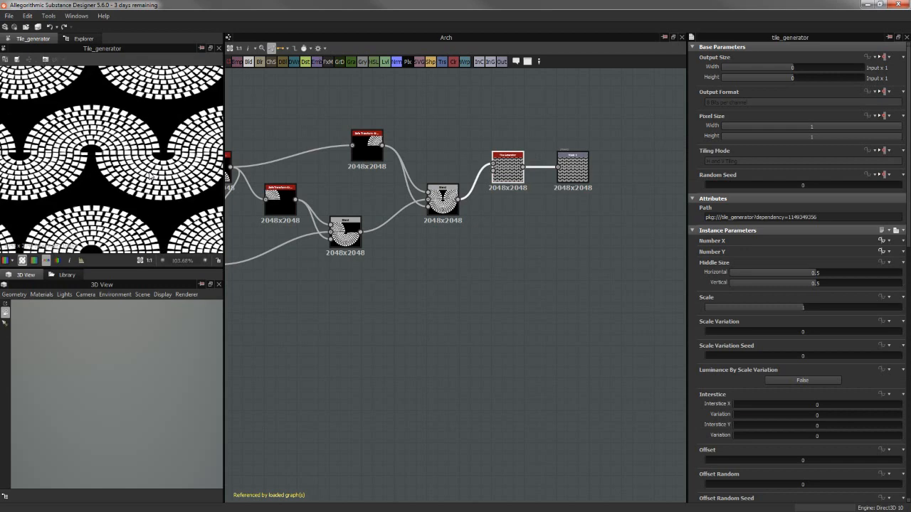
scroll(140, 174, "down", 2)
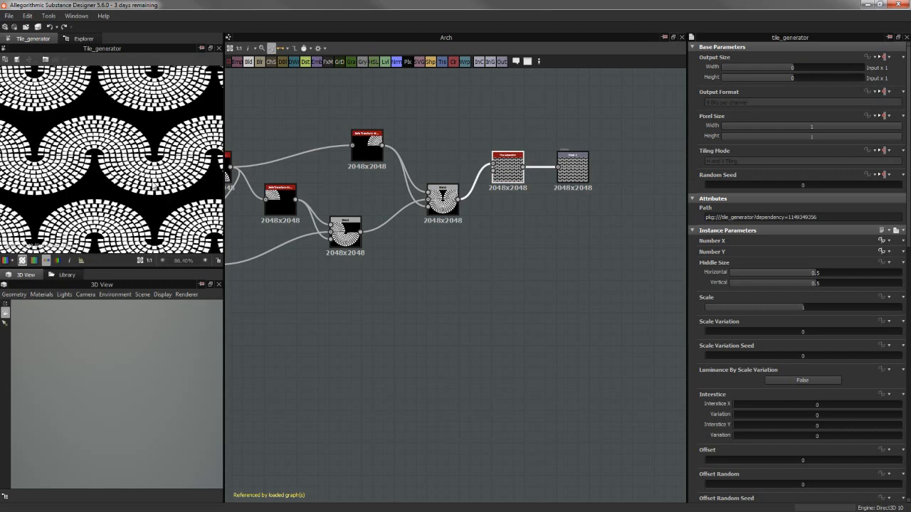
Trace the Arch graph back to its start and preview the Splatter Circular node with the smallest ring
middle_click_drag(415, 335, 519, 338)
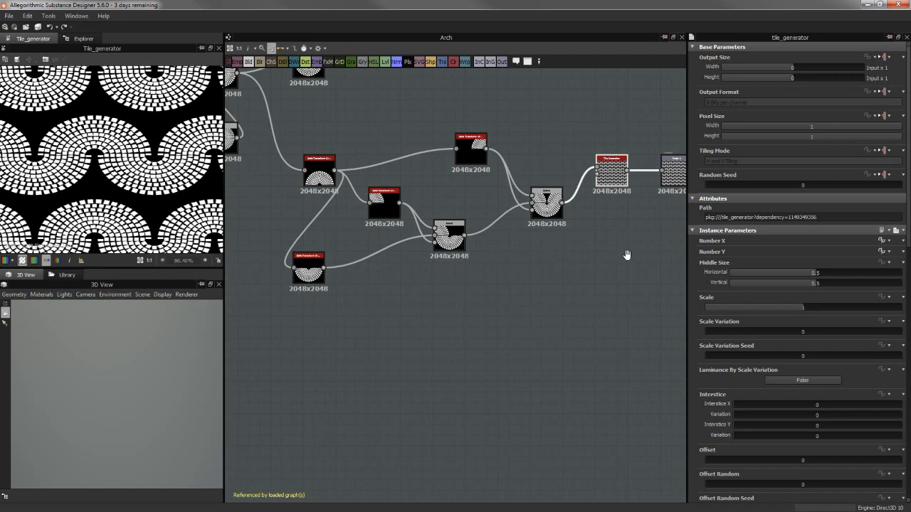
middle_click_drag(624, 254, 552, 287)
middle_click_drag(414, 270, 595, 276)
scroll(596, 277, "down", 2)
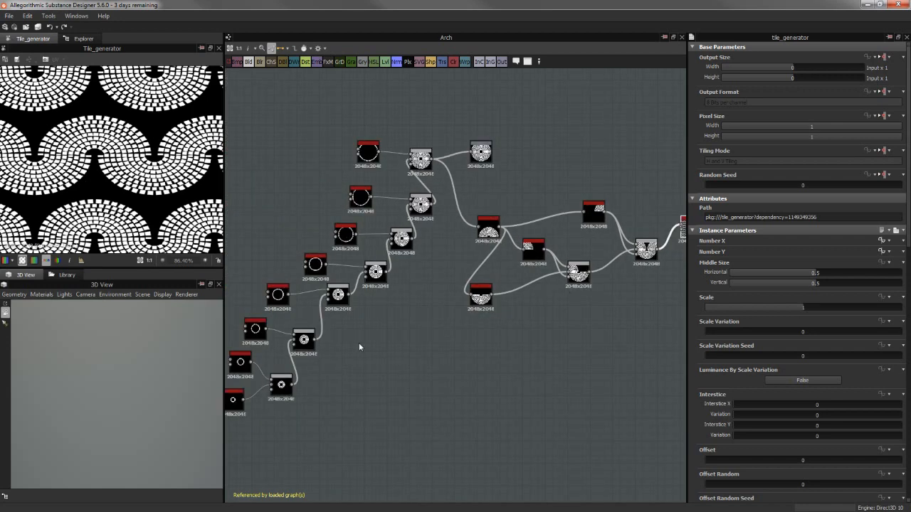
middle_click_drag(362, 346, 517, 245)
scroll(509, 251, "up", 1)
middle_click_drag(475, 291, 429, 324)
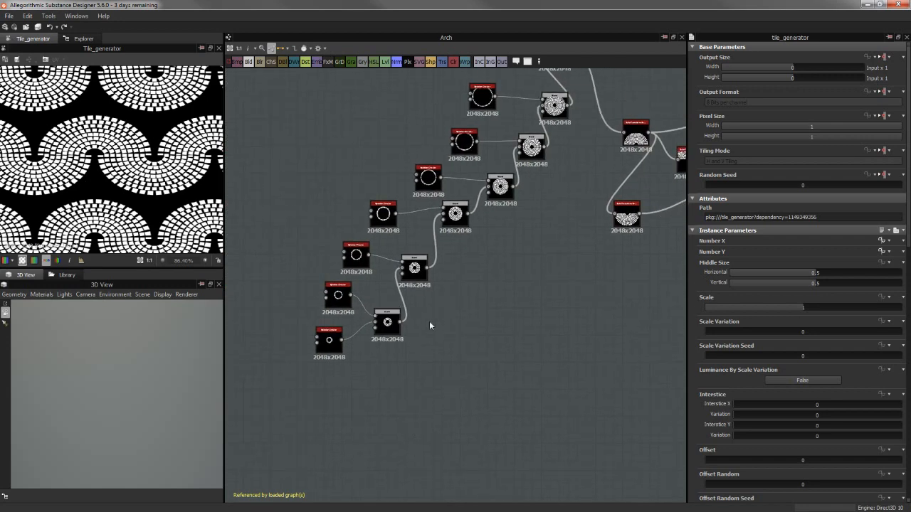
scroll(338, 351, "up", 4)
left_click(316, 345)
double_click(315, 346)
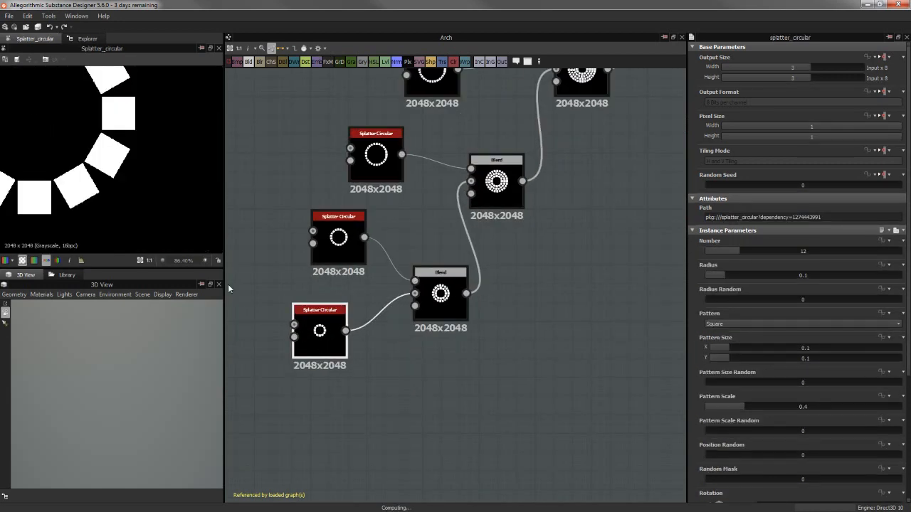
middle_click_drag(454, 377, 509, 381)
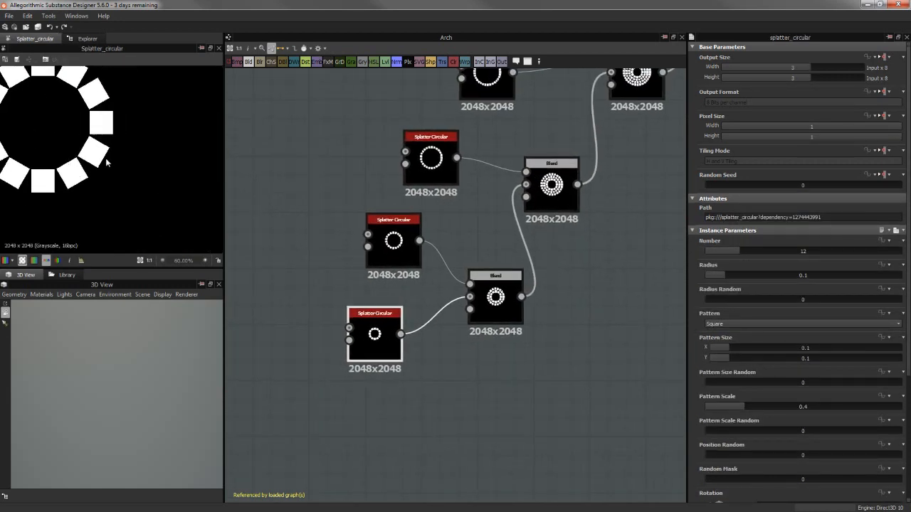
scroll(102, 168, "down", 2)
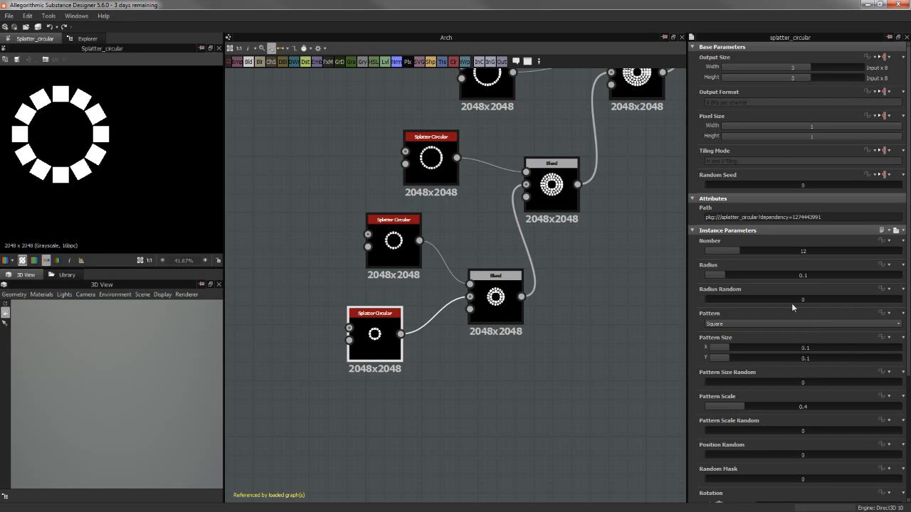
Review the instance parameters of the smallest ring's Splatter Circular node, including number, radius, pattern and scale
scroll(692, 257, "down", 2)
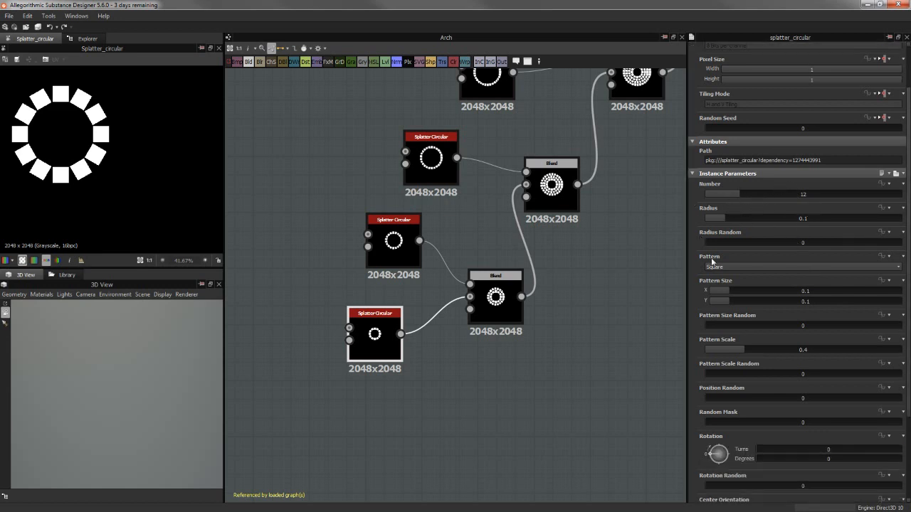
scroll(681, 289, "down", 3)
scroll(646, 265, "up", 4)
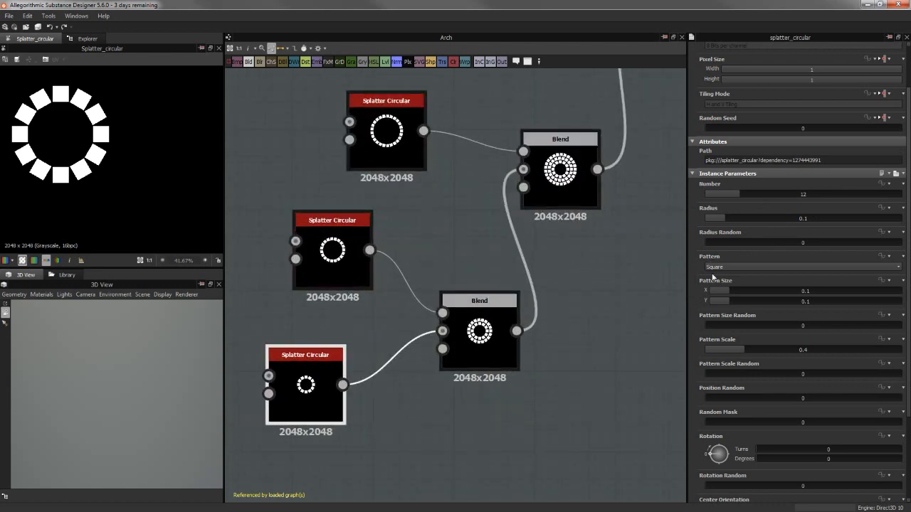
scroll(715, 285, "down", 4)
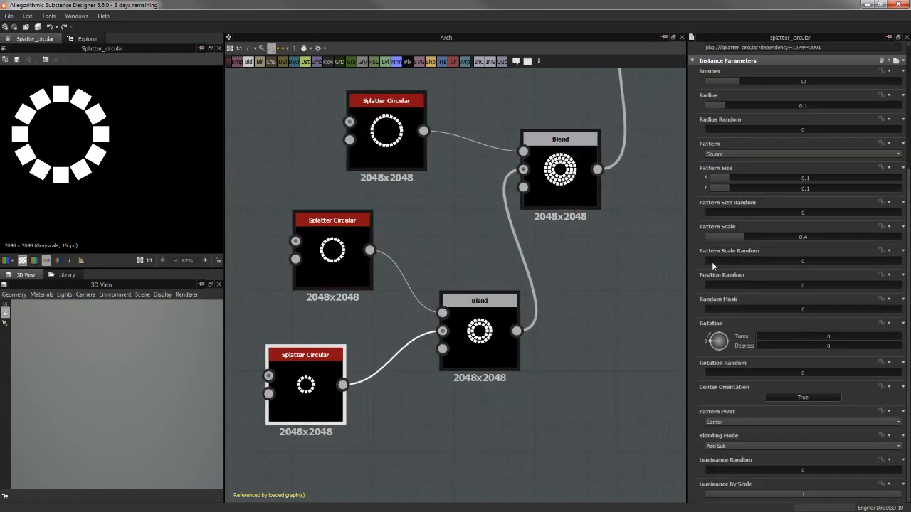
scroll(712, 260, "up", 2)
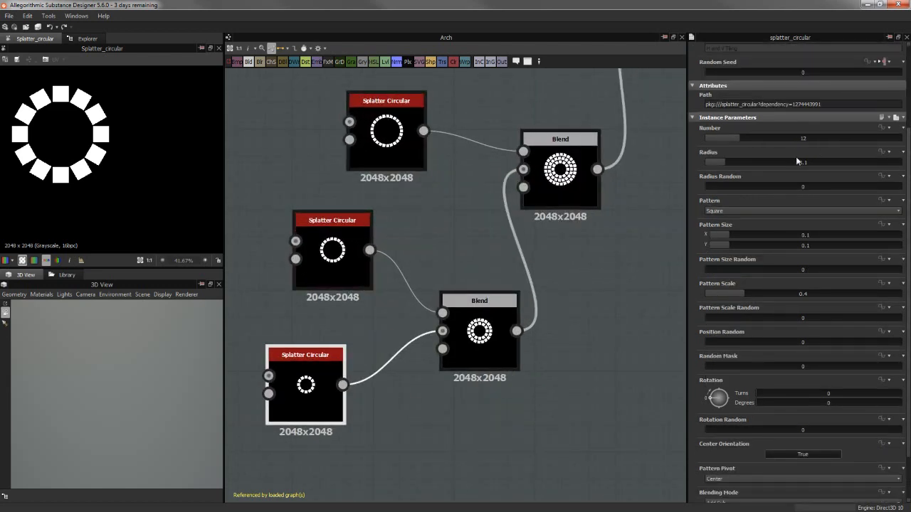
Preview the Blend that combines the two smallest rings, and the second ring's Splatter Circular node by itself
middle_click_drag(421, 271, 560, 240)
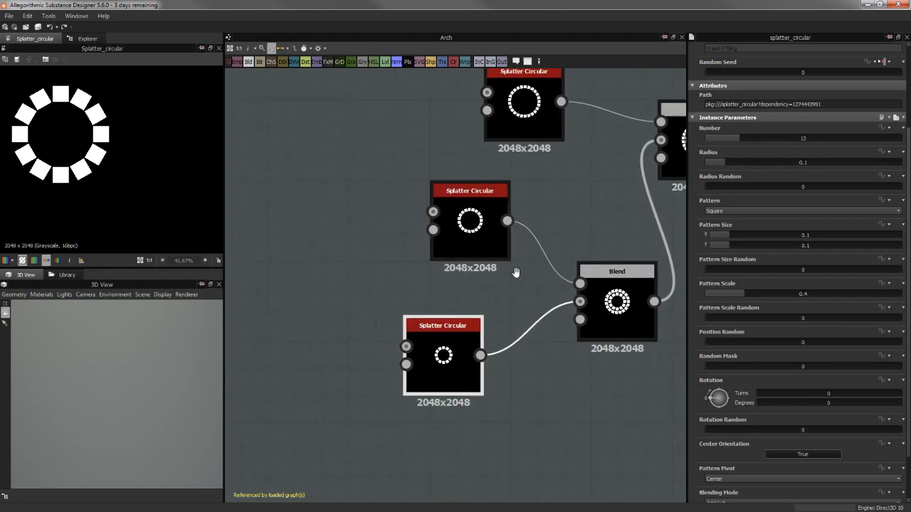
middle_click_drag(516, 272, 437, 279)
left_click(539, 306)
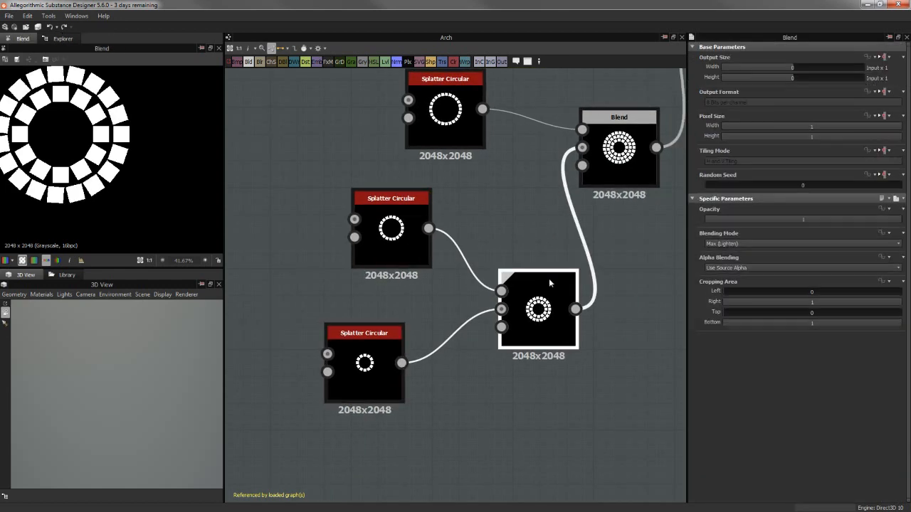
left_click(366, 229)
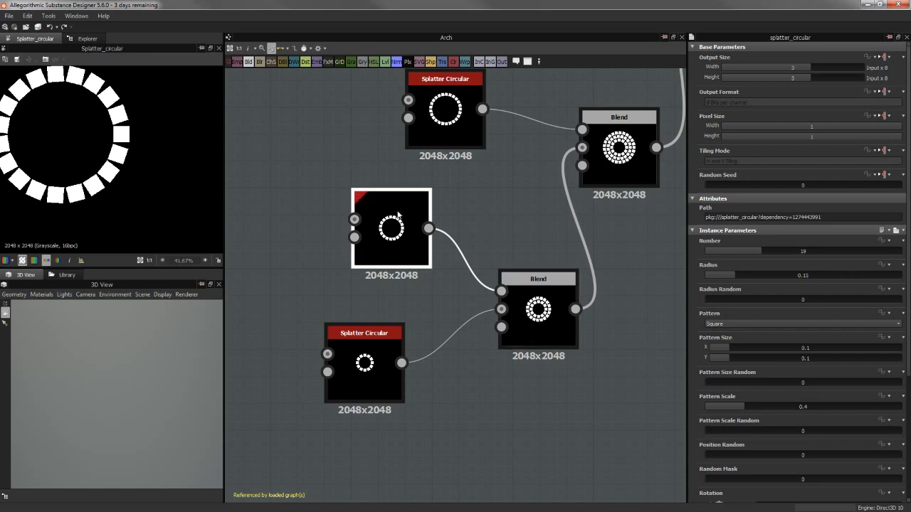
Compare the number and radius settings of the two smallest Splatter Circular rings
scroll(441, 228, "down", 5)
scroll(585, 125, "down", 2)
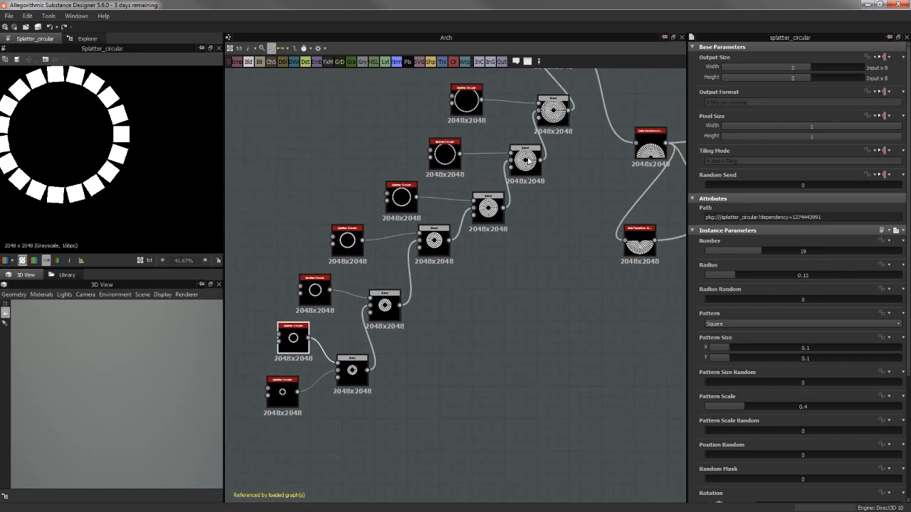
scroll(585, 128, "up", 3)
scroll(584, 131, "down", 2)
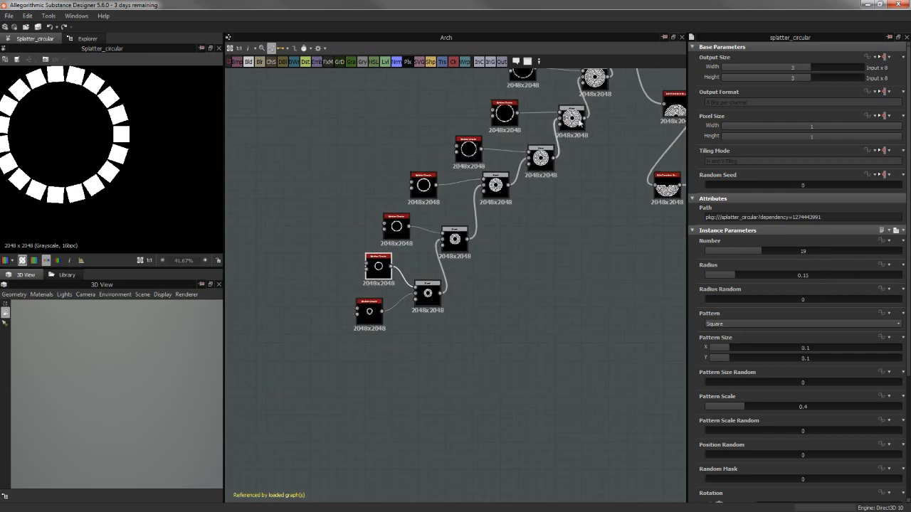
scroll(354, 320, "up", 4)
left_click(354, 321)
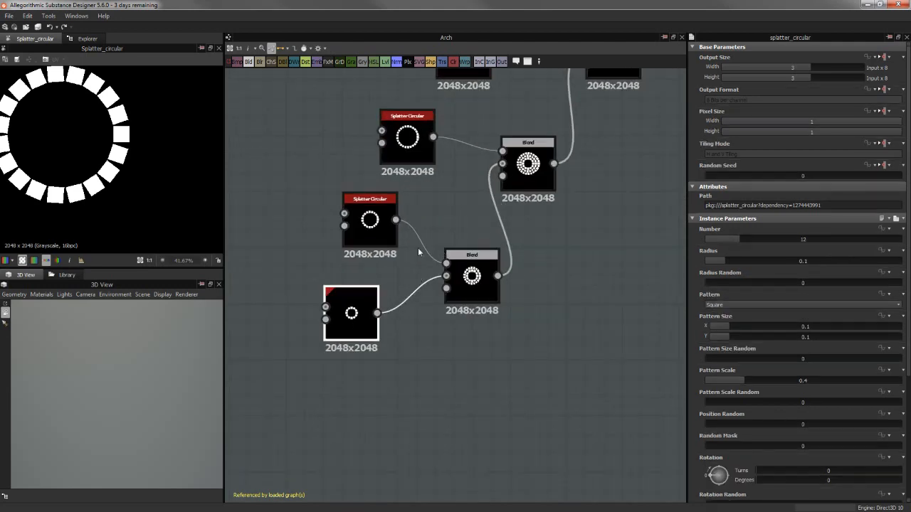
left_click(377, 226)
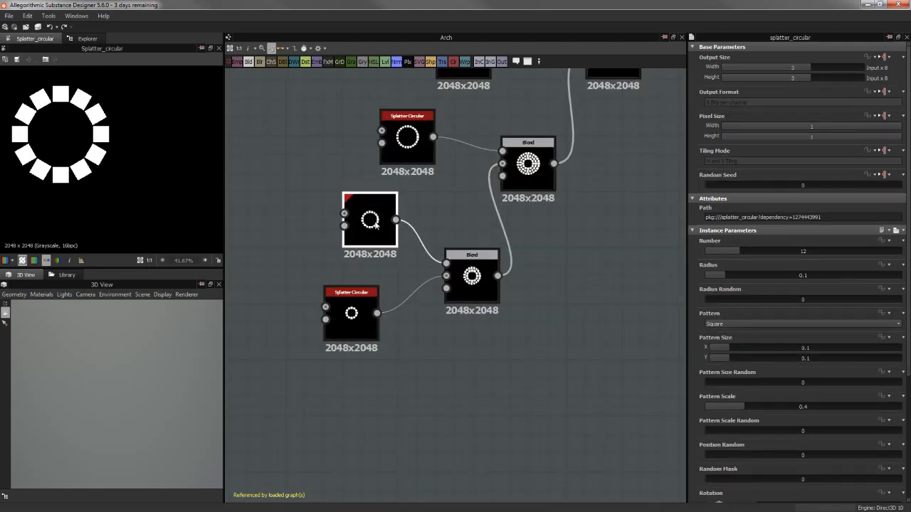
Preview the middle Splatter Circular rings one after another, checking each one's number and radius
left_click(427, 155)
middle_click_drag(422, 204, 386, 250)
middle_click_drag(440, 136, 396, 262)
left_click(399, 171)
left_click(453, 133)
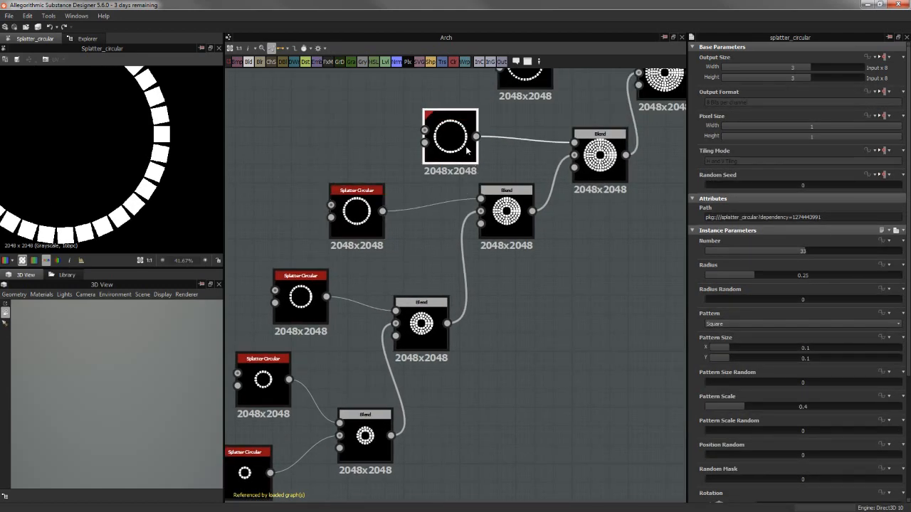
middle_click_drag(538, 122, 463, 204)
left_click(453, 137)
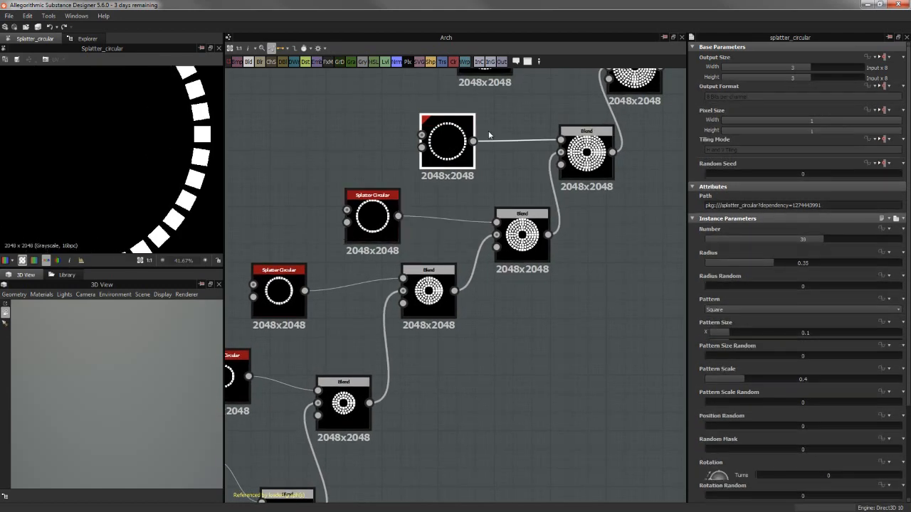
Preview the two outermost Splatter Circular rings and inspect the whole outermost ring with its number, radius and pattern scale
middle_click_drag(523, 115, 412, 247)
double_click(394, 187)
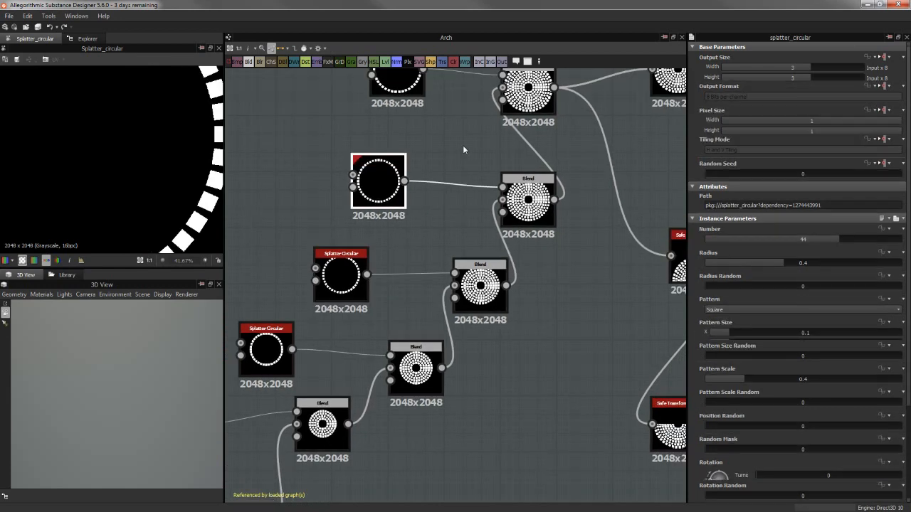
middle_click_drag(462, 146, 402, 245)
left_click(360, 170)
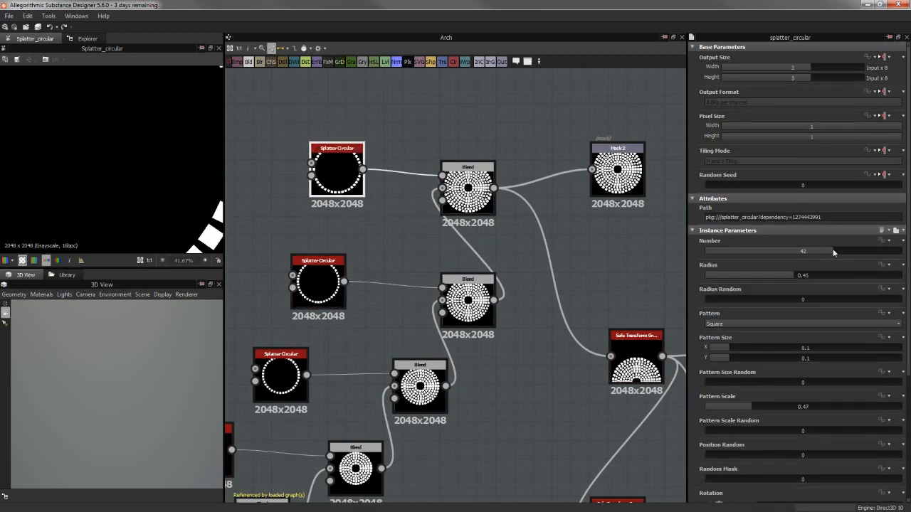
scroll(197, 185, "down", 3)
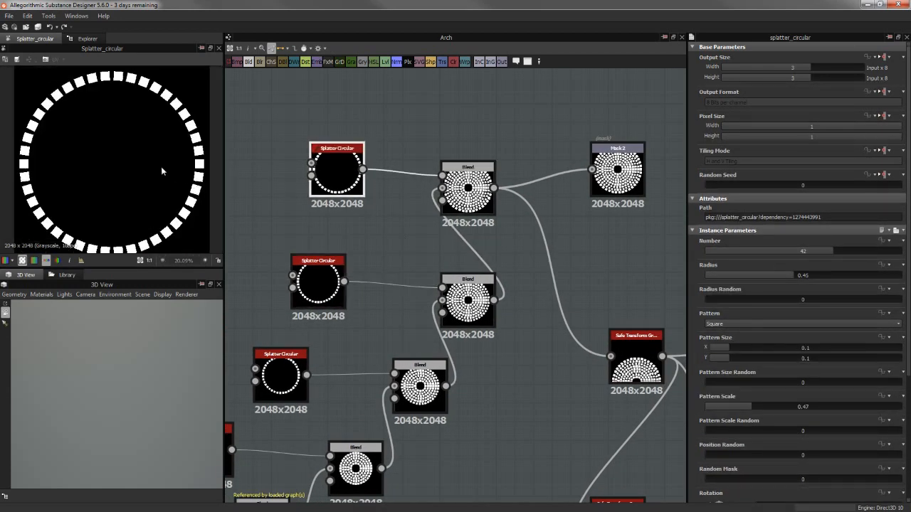
scroll(146, 107, "down", 1)
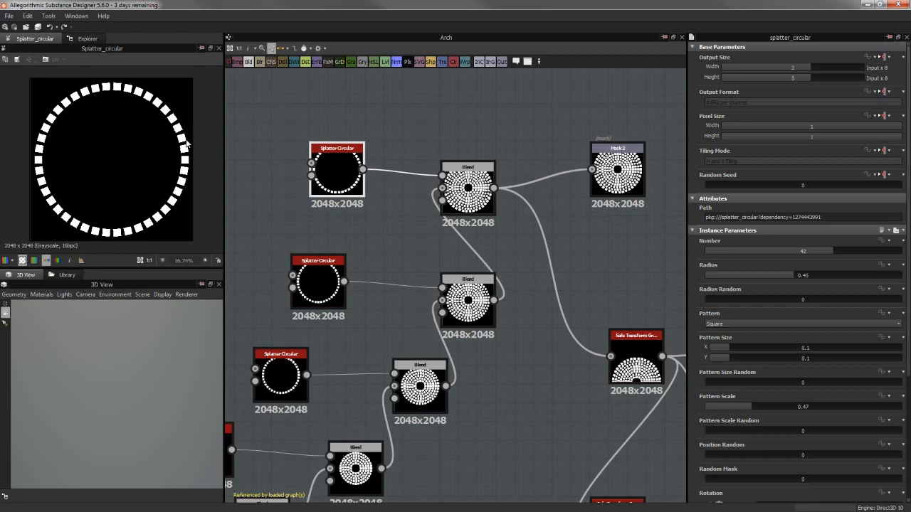
Go back to the start of the ring chain and preview the first two Blend nodes
middle_click_drag(396, 272, 447, 193)
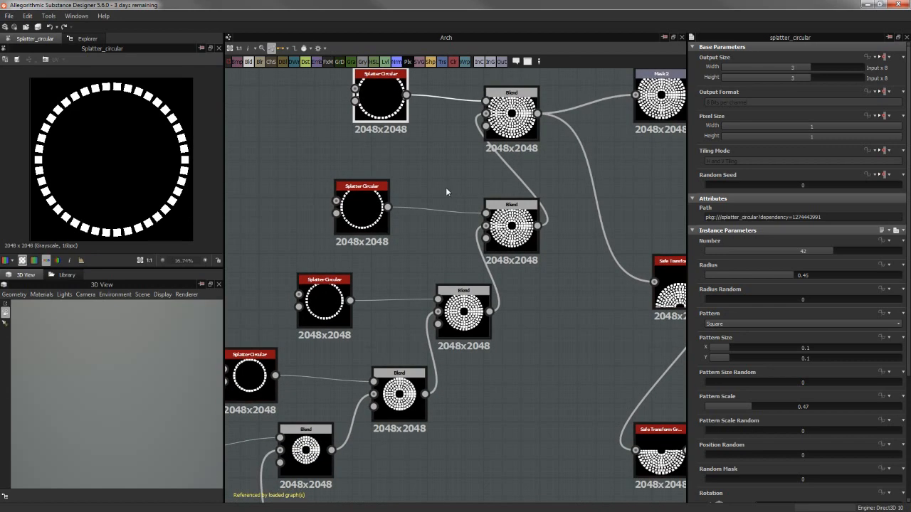
middle_click_drag(349, 163, 365, 154)
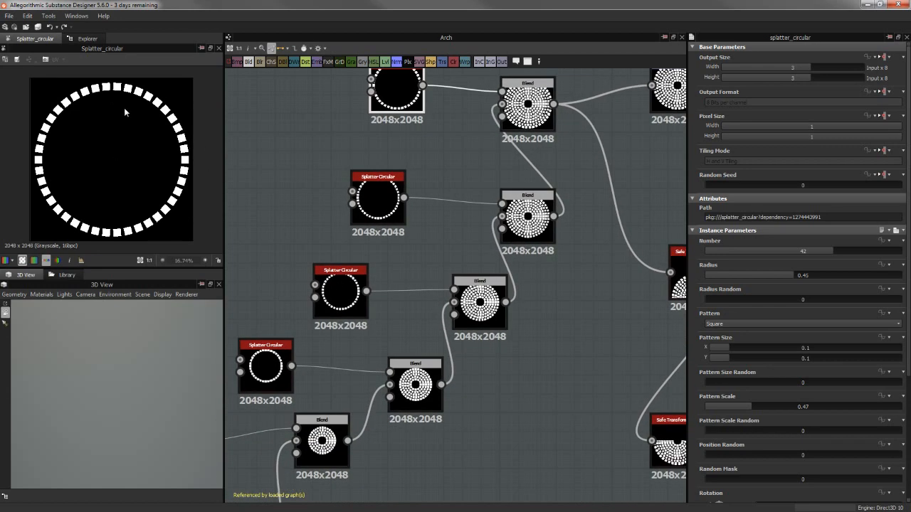
middle_click_drag(378, 281, 427, 201)
scroll(414, 273, "down", 3)
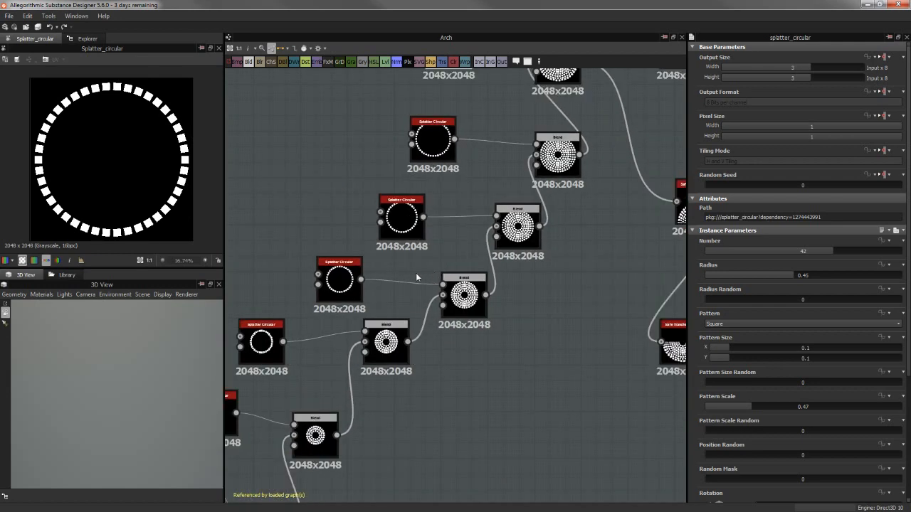
scroll(413, 272, "down", 3)
middle_click_drag(340, 403, 396, 361)
double_click(388, 358)
double_click(405, 313)
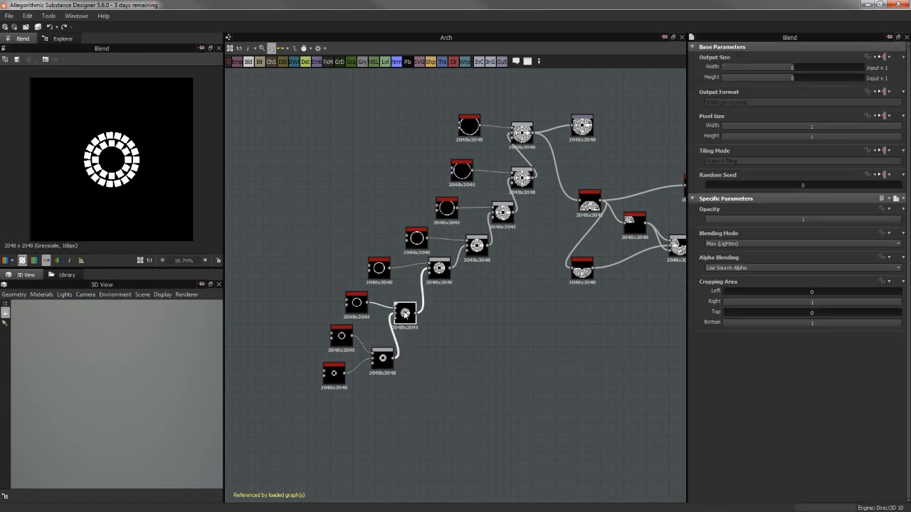
Preview the following Blend nodes in order up to the last one, which combines all rings into the full disc
double_click(439, 276)
double_click(478, 252)
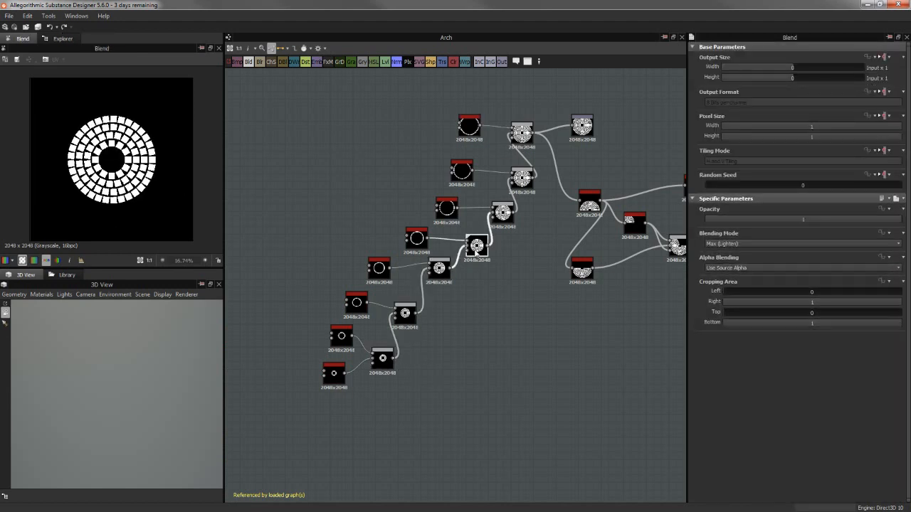
double_click(521, 177)
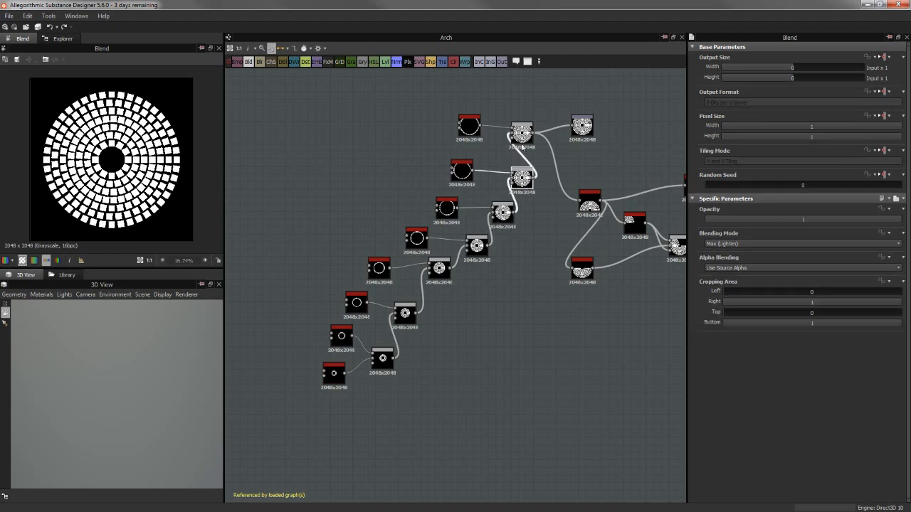
double_click(522, 133)
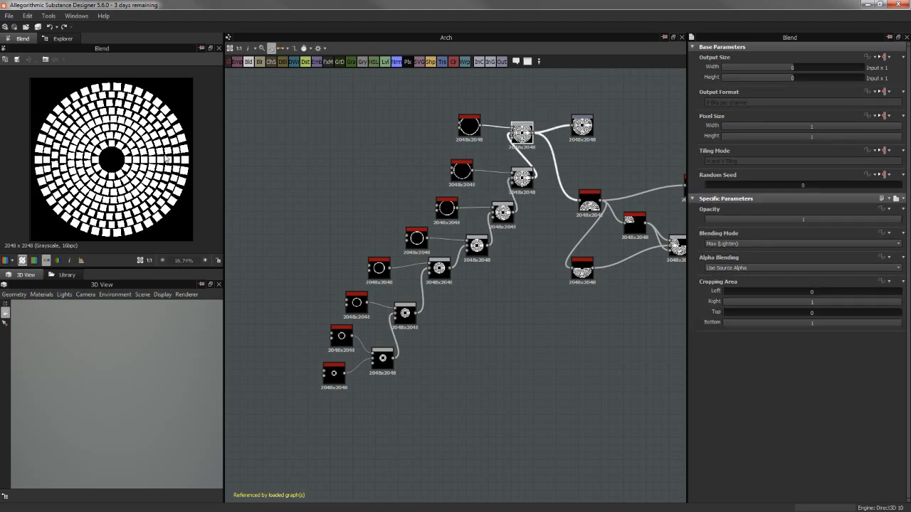
Line up the Mask 2 output node level with the last ring Blend and preview the mask with its attributes
scroll(518, 192, "up", 5)
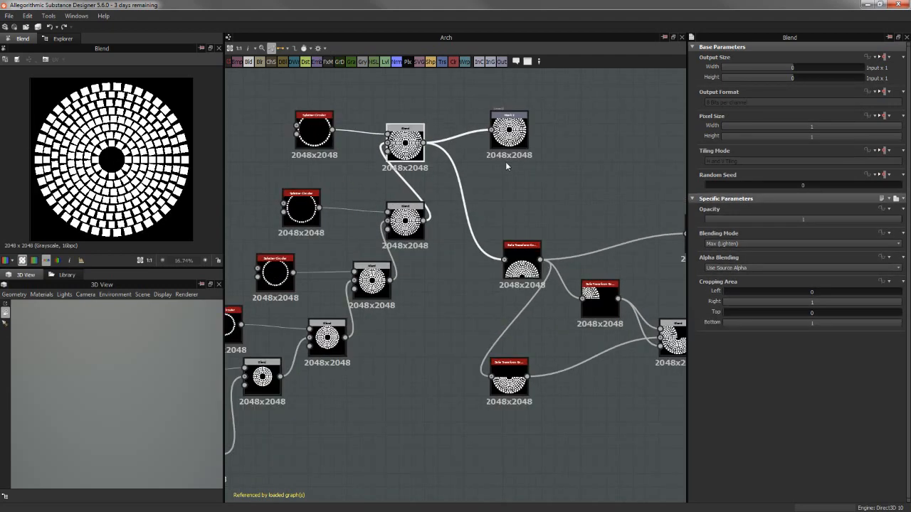
middle_click_drag(519, 193, 516, 212)
left_click_drag(518, 156, 532, 172)
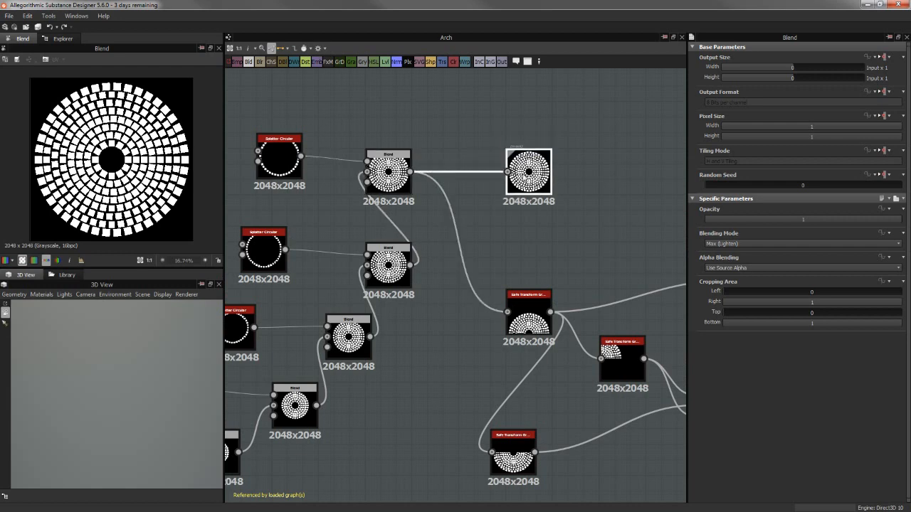
scroll(490, 197, "up", 3)
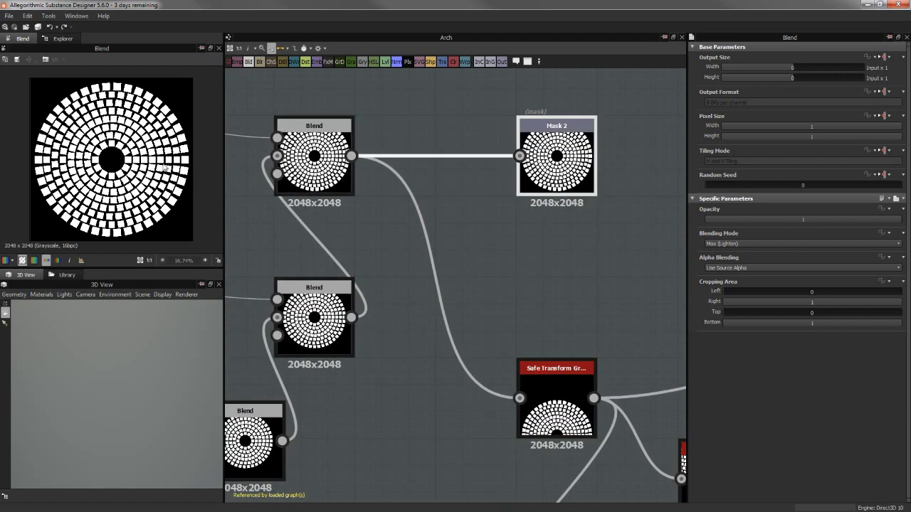
middle_click_drag(552, 224, 508, 234)
double_click(523, 180)
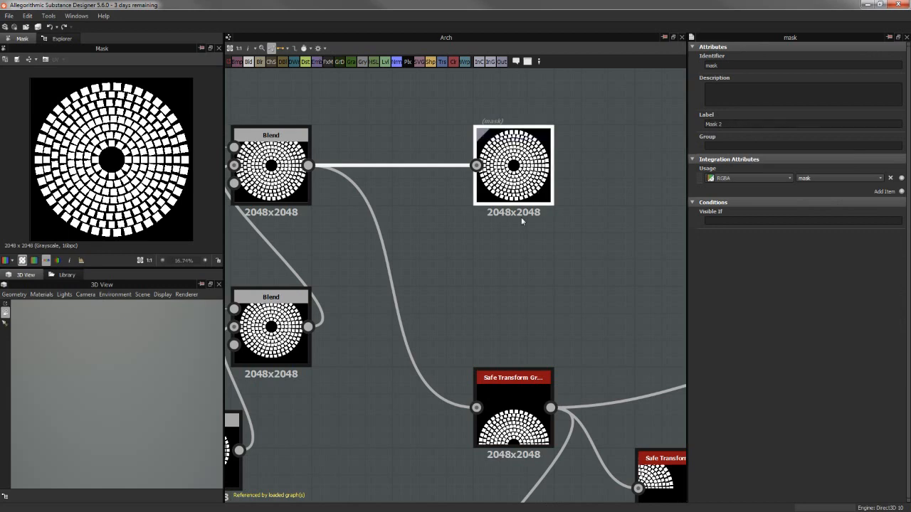
middle_click_drag(525, 218, 508, 313)
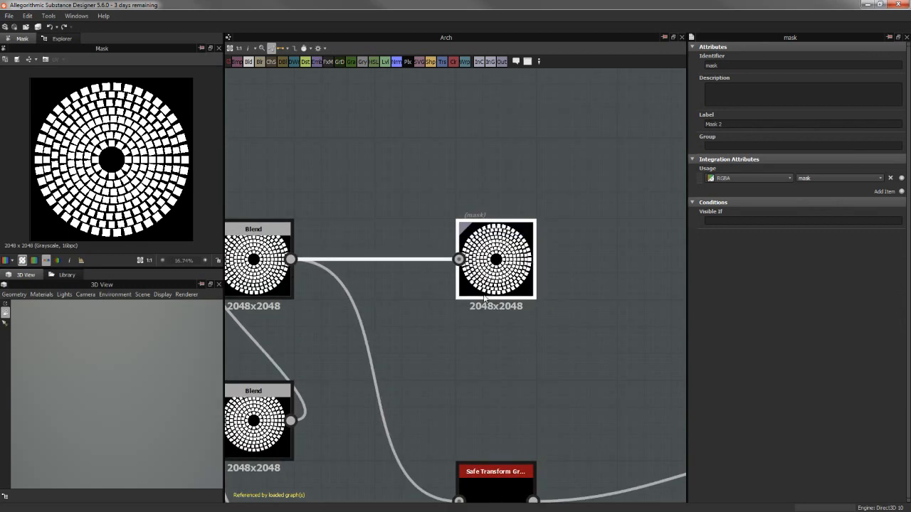
Follow the graph to the last Blend before the Tile Generator and preview its combined arch shape
scroll(477, 284, "down", 3)
middle_click_drag(522, 301, 464, 315)
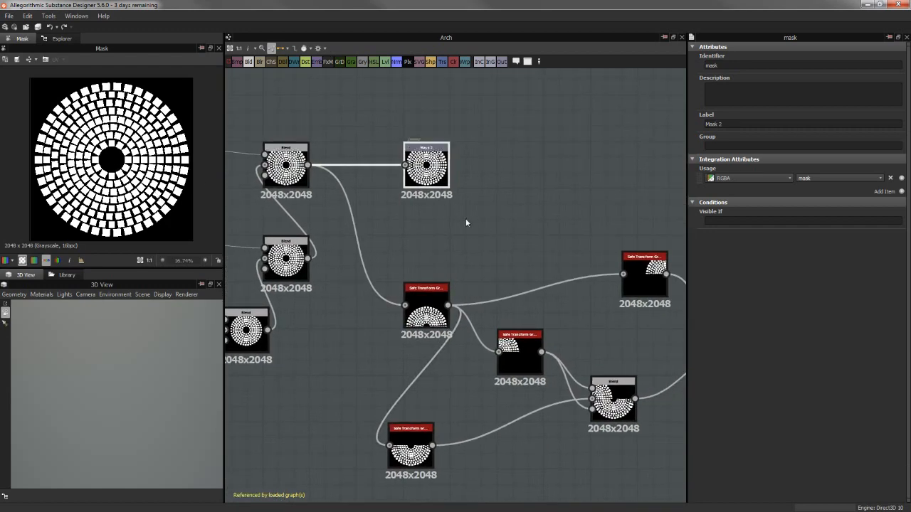
middle_click_drag(470, 212, 456, 153)
middle_click_drag(592, 300, 290, 288)
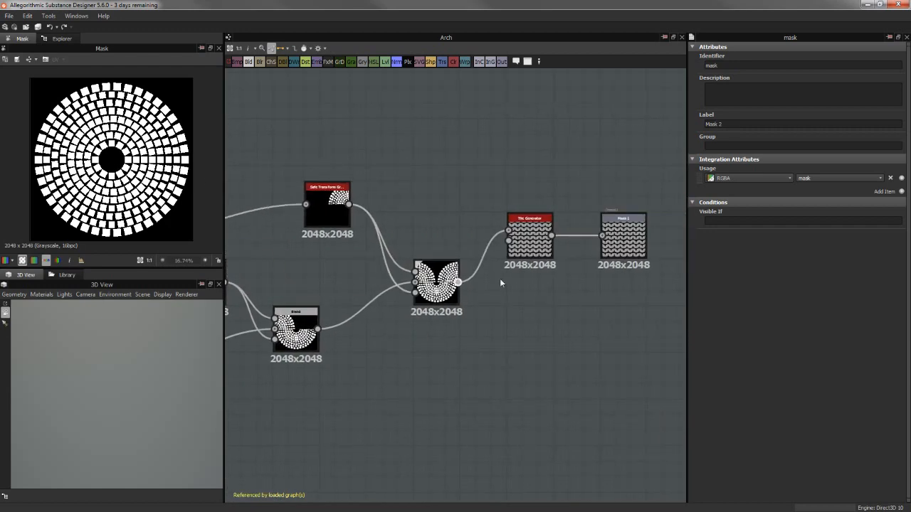
left_click(437, 281)
middle_click_drag(387, 174, 659, 152)
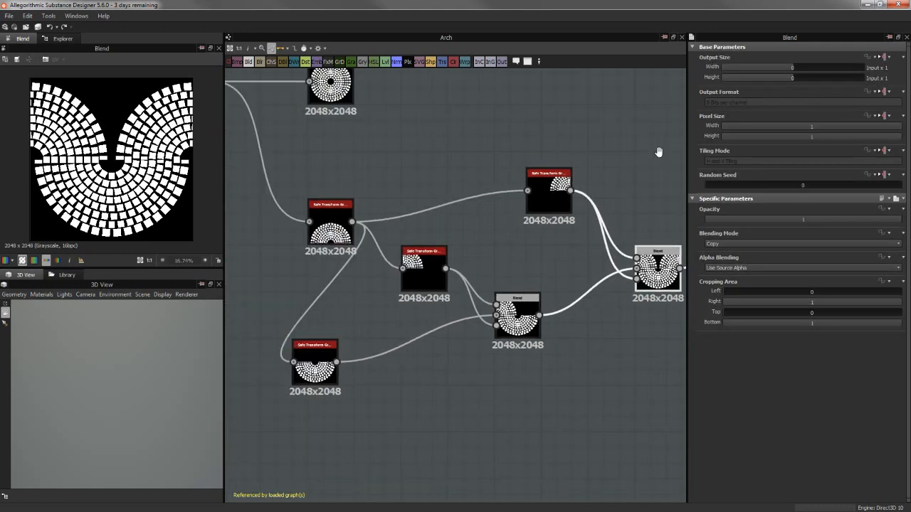
Preview the first Safe Transform Grayscale node after the full disc and review its tiling mode and offset
scroll(659, 153, "down", 1)
scroll(488, 190, "up", 2)
scroll(455, 249, "up", 1)
left_click(455, 248)
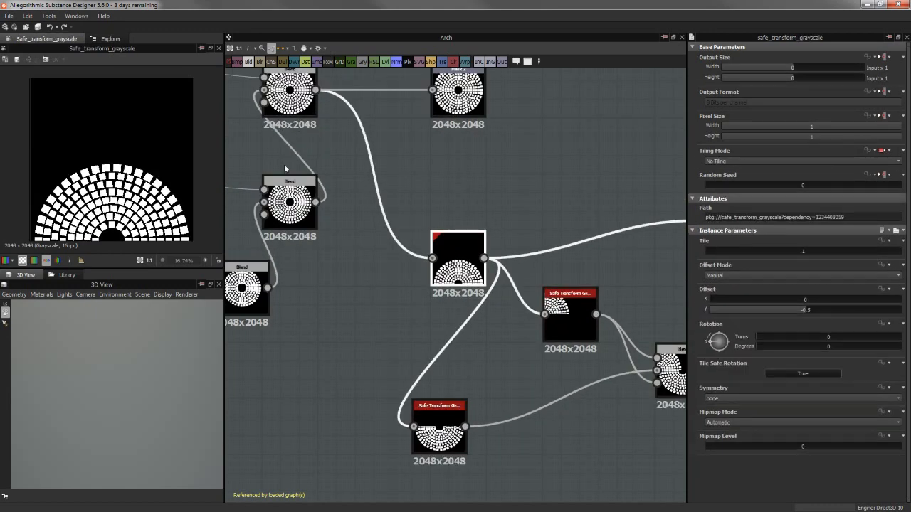
middle_click_drag(471, 193, 477, 158)
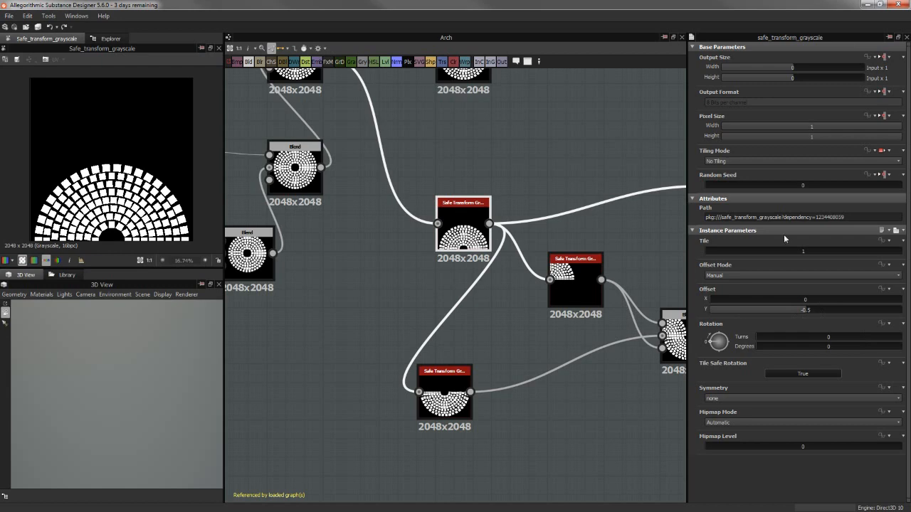
scroll(561, 210, "down", 3)
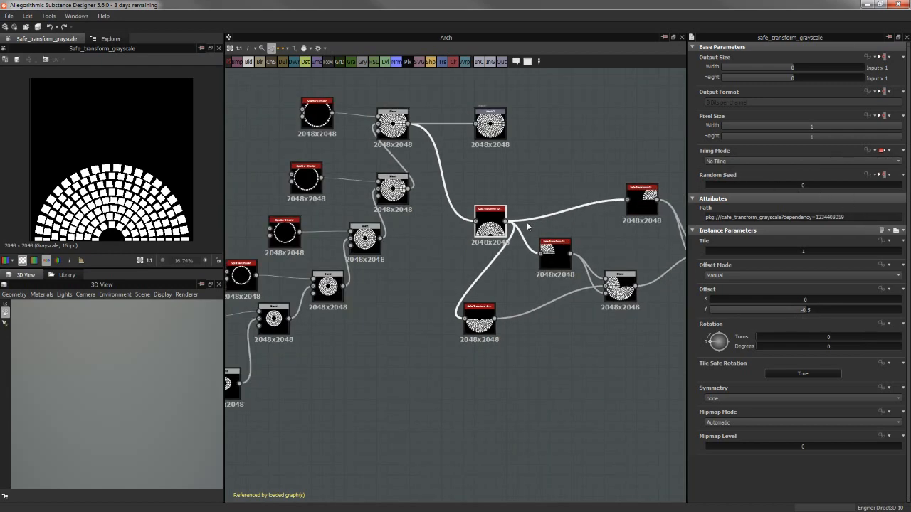
Highlight the Safe Transform and Blend nodes that build the arch, and select the first Safe Transform node again
middle_click_drag(553, 242, 468, 212)
left_click_drag(412, 156, 665, 311)
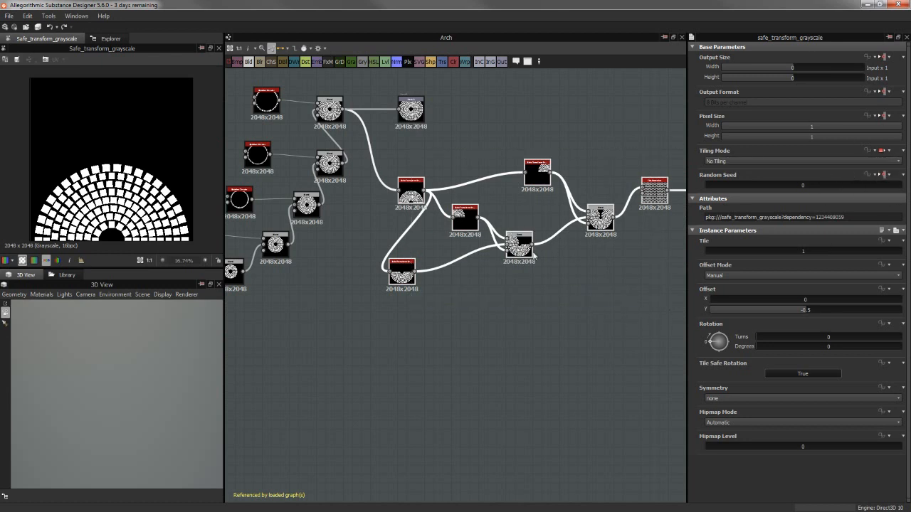
left_click(420, 346)
scroll(479, 327, "up", 3)
middle_click_drag(479, 328, 579, 383)
left_click(454, 144)
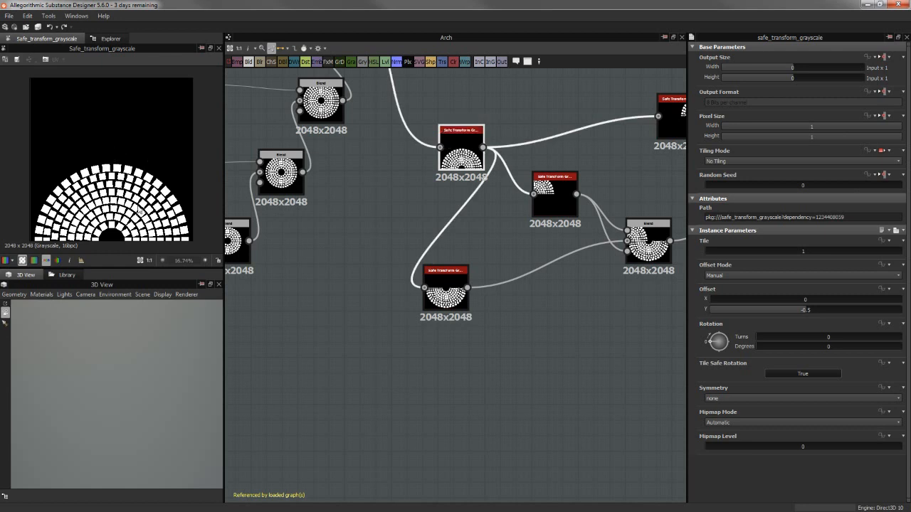
Preview the Safe Transform with the lower half disc and arrange the three branching Safe Transform nodes in one vertical column
middle_click_drag(494, 310, 444, 317)
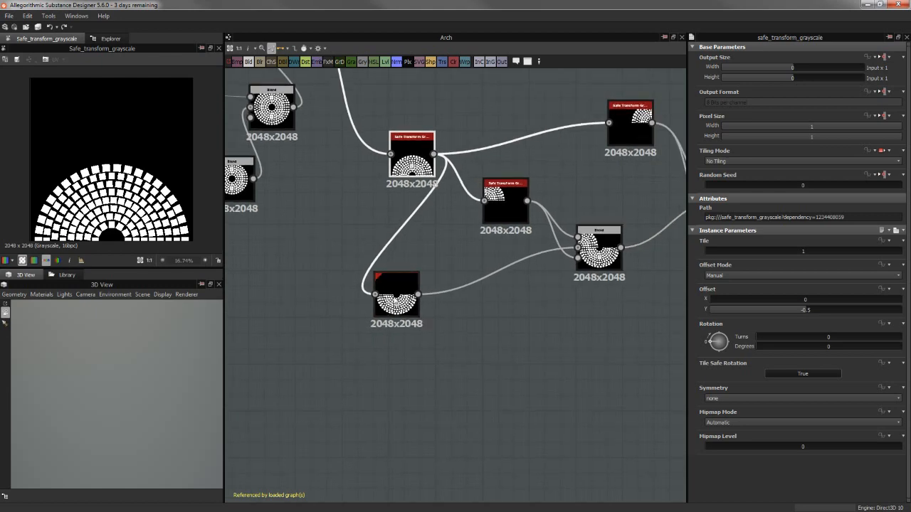
left_click_drag(397, 302, 459, 302)
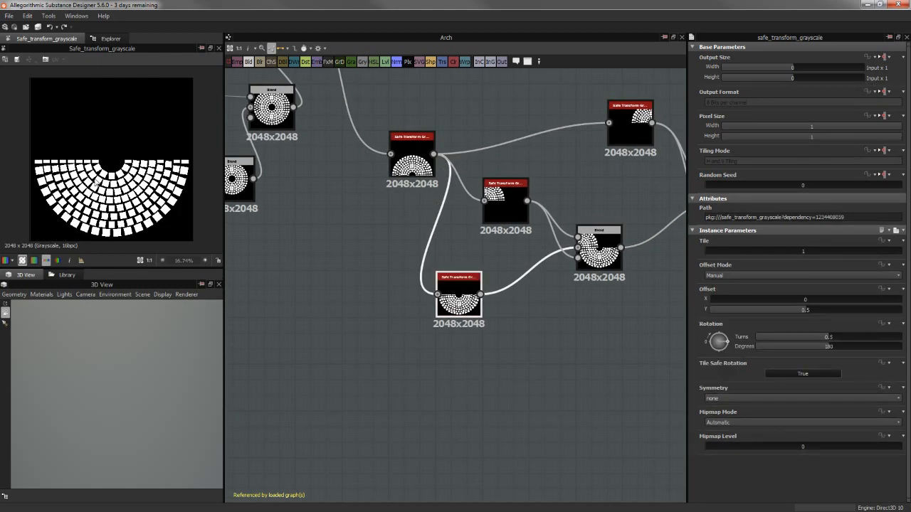
middle_click_drag(380, 212, 356, 238)
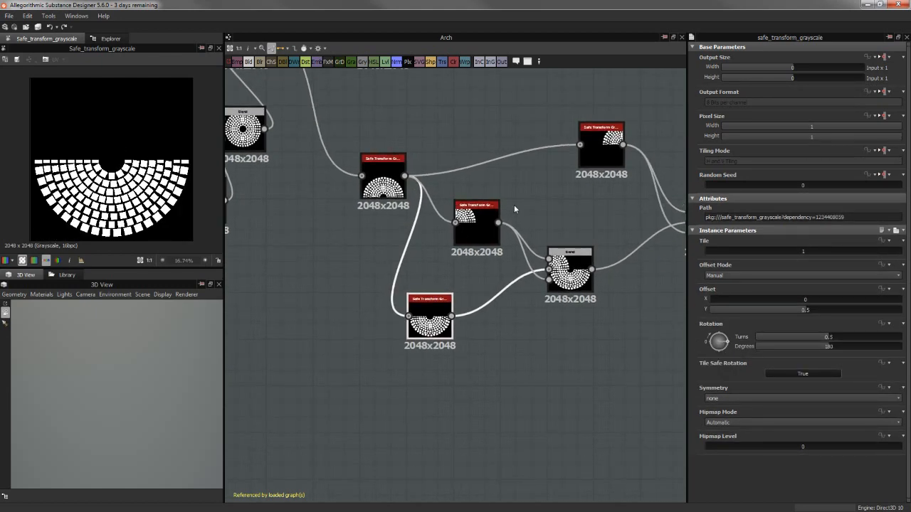
left_click(496, 222)
left_click_drag(606, 151, 480, 147)
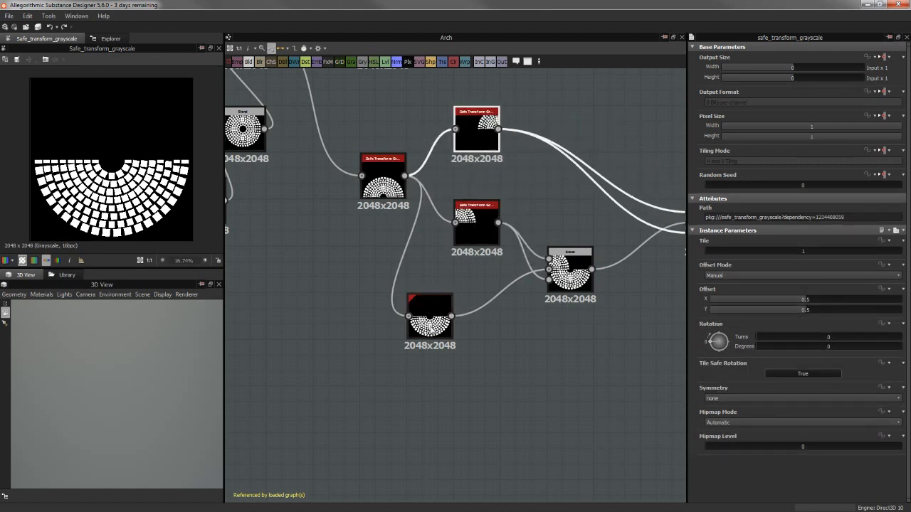
left_click(438, 324)
left_click_drag(441, 324, 488, 324)
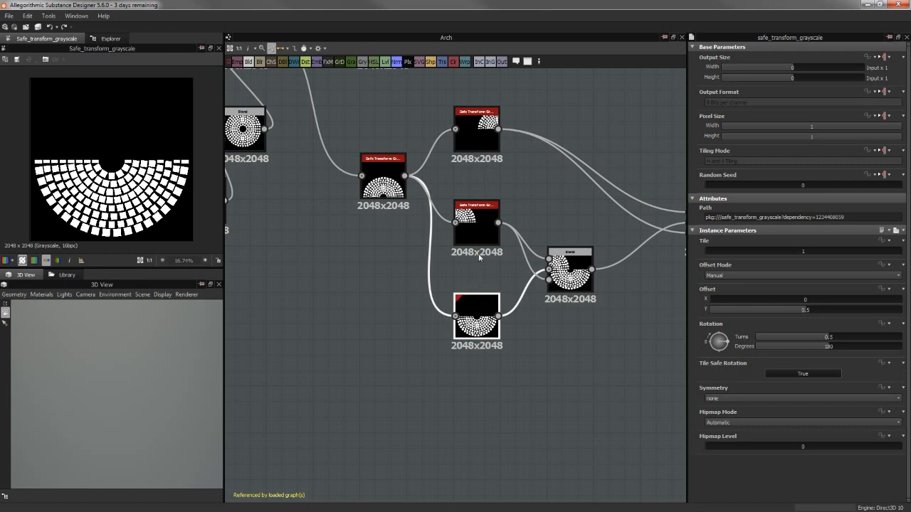
Preview the two quarter-disc Safe Transform nodes and compare their X and Y offsets
left_click(473, 232)
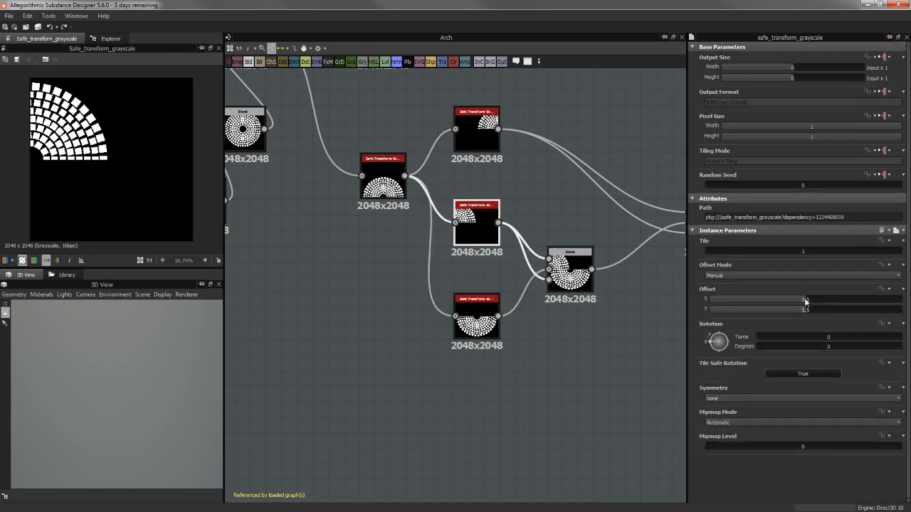
left_click(490, 155)
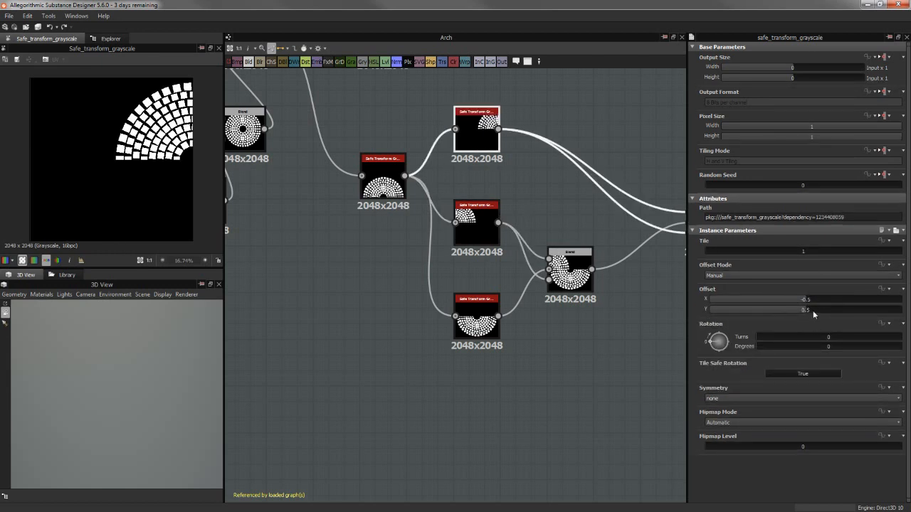
left_click(476, 213)
Follow the quarter-disc branches to the last Blend and preview the rotated half-disc Safe Transform again
middle_click_drag(558, 189, 385, 166)
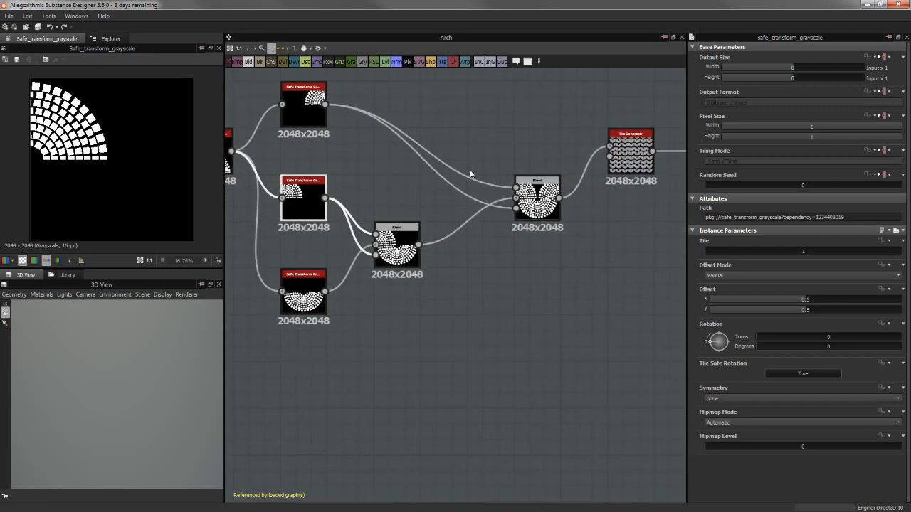
middle_click_drag(482, 171, 618, 181)
middle_click_drag(513, 175, 538, 176)
left_click(461, 301)
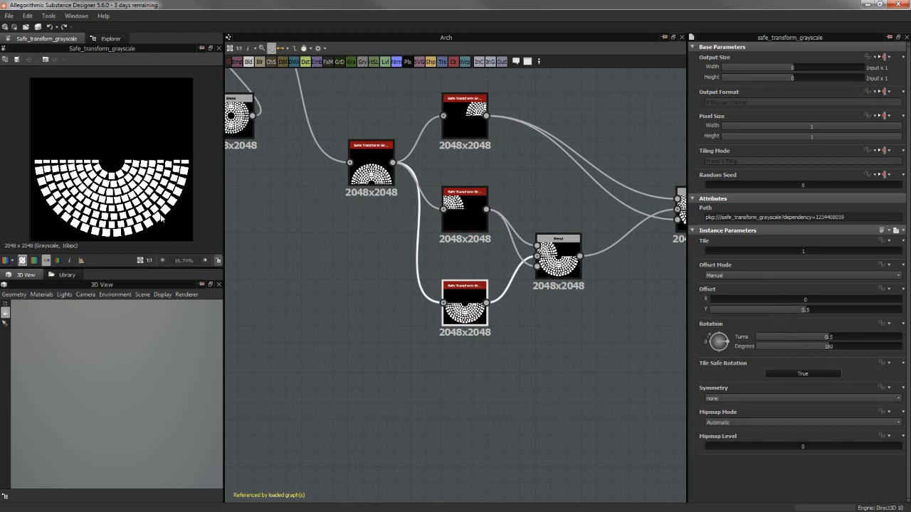
Preview the Blend that joins the quarter disc with the rotated half disc and check its blending mode and inputs
middle_click_drag(388, 212, 313, 224)
left_click(470, 256)
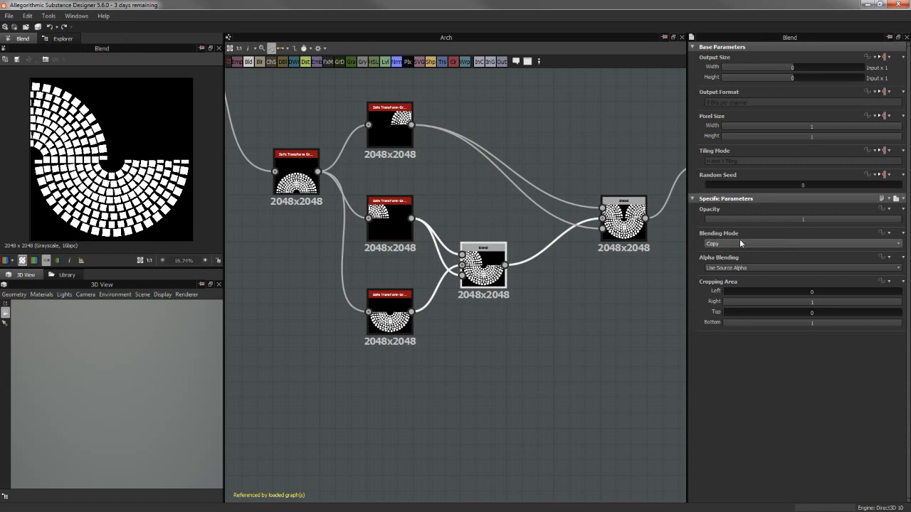
middle_click_drag(539, 238, 578, 240)
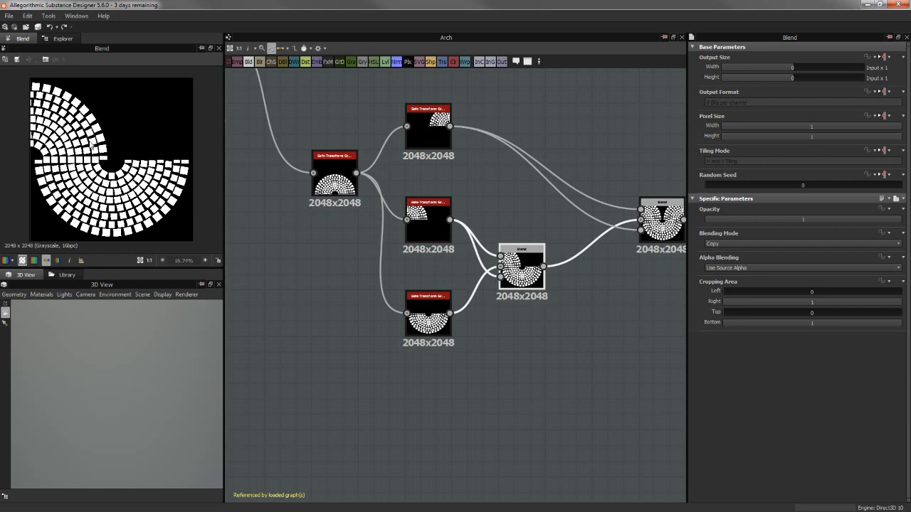
middle_click_drag(477, 229, 353, 240)
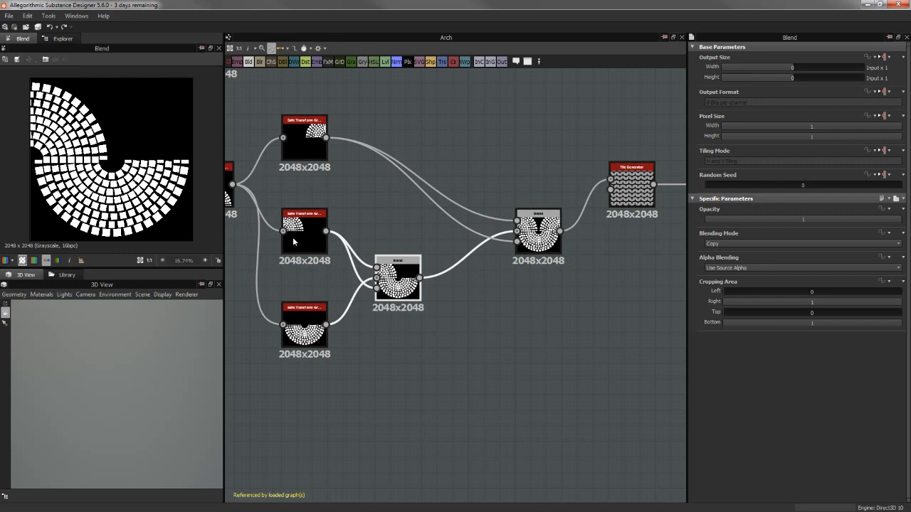
middle_click_drag(396, 193, 457, 182)
middle_click_drag(511, 187, 462, 196)
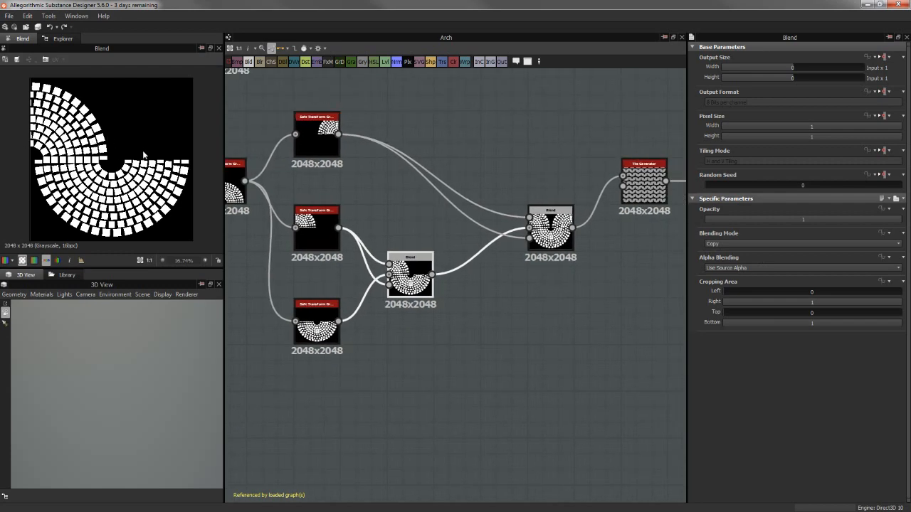
Preview the final Blend of the arch shape and move the node up in line with the Tile Generator
scroll(143, 155, "up", 1)
double_click(556, 233)
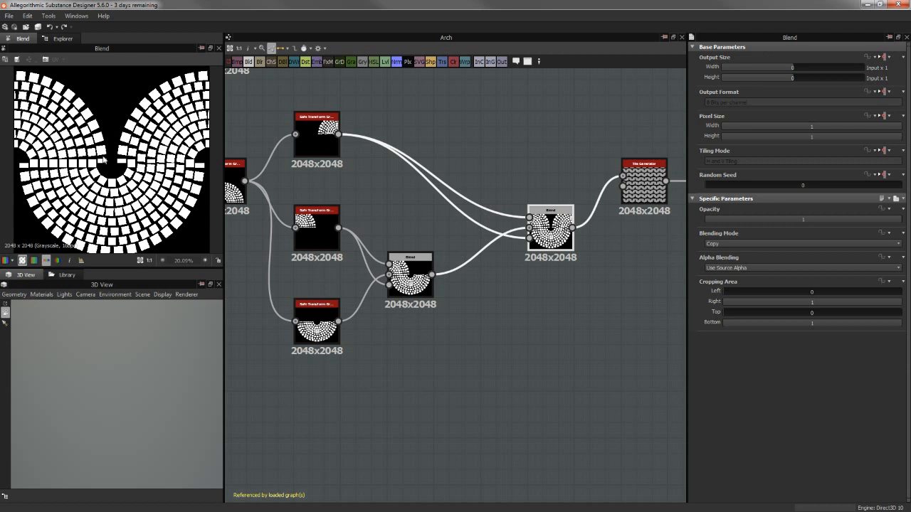
middle_click_drag(479, 176, 353, 178)
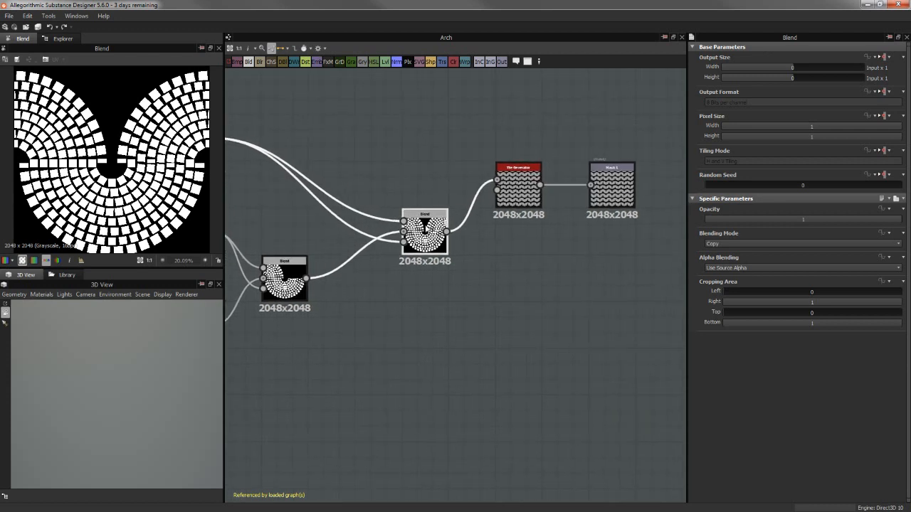
left_click_drag(427, 227, 428, 190)
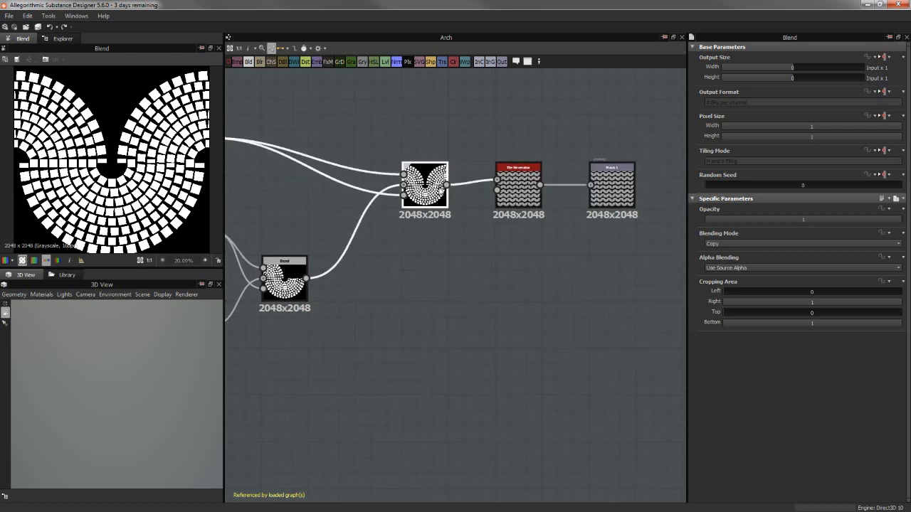
Preview the Tile Generator's output and inspect the repeated wave pattern up close and as a whole
middle_click_drag(490, 228, 477, 247)
left_click(504, 215)
double_click(504, 216)
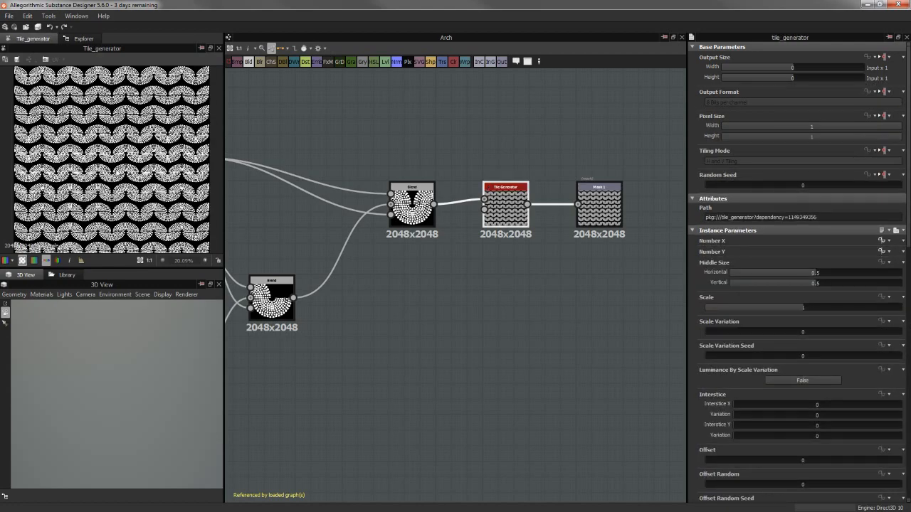
scroll(105, 146, "up", 3)
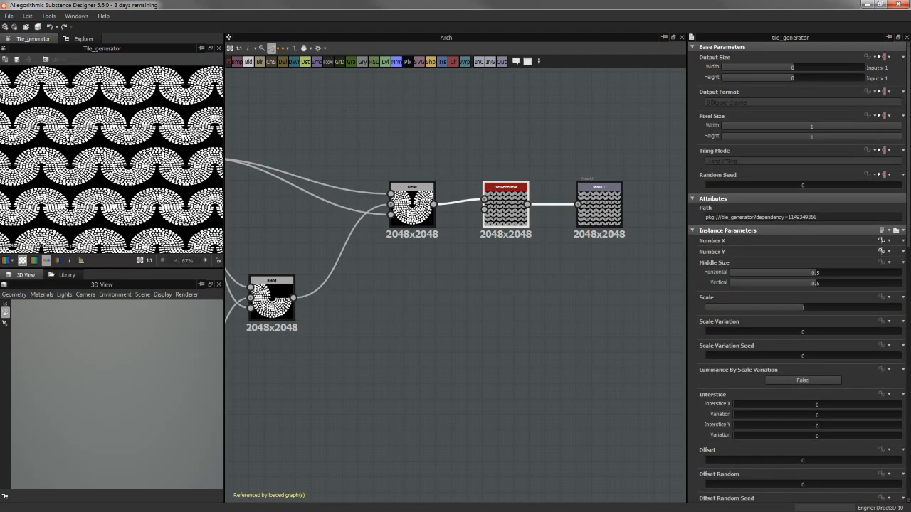
scroll(116, 139, "down", 4)
middle_click_drag(113, 139, 61, 126)
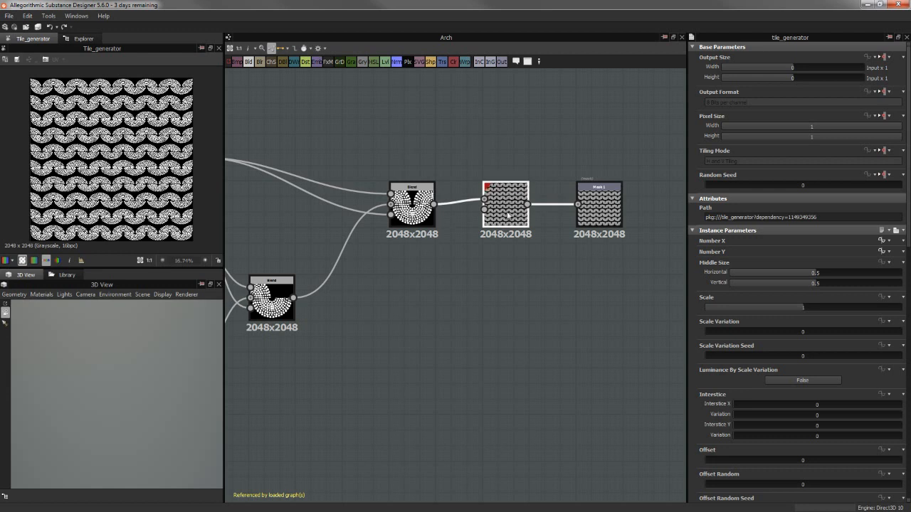
Review the Tile Generator's instance parameters down to the end of the list, including its Pattern Type, keeping the node in its row
left_click_drag(515, 208, 516, 270)
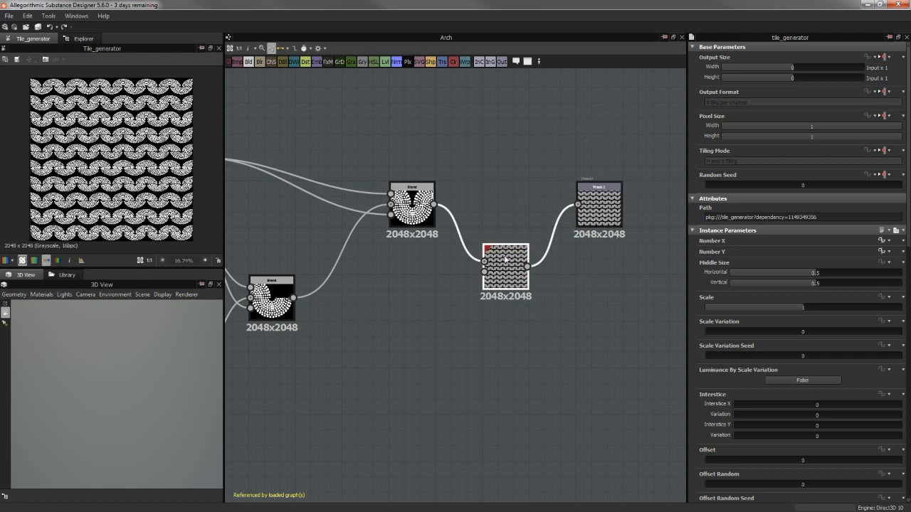
left_click_drag(506, 262, 506, 246)
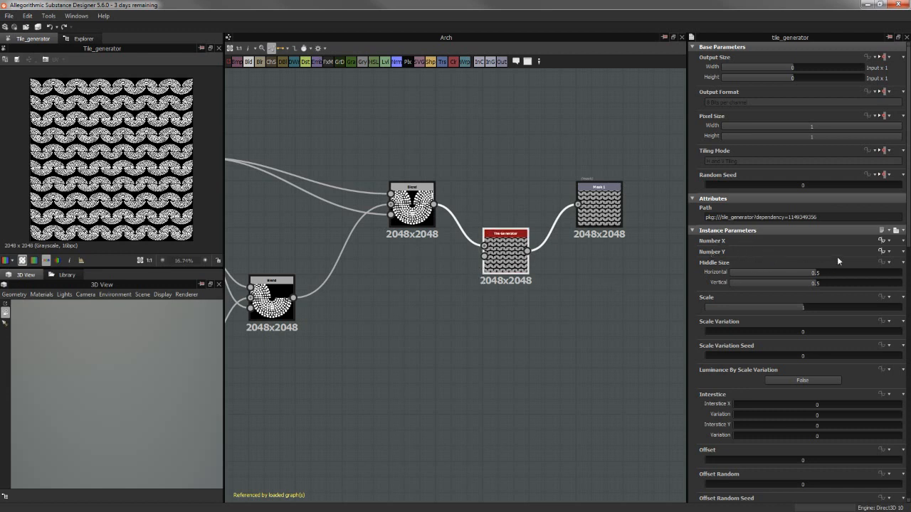
scroll(902, 447, "down", 10)
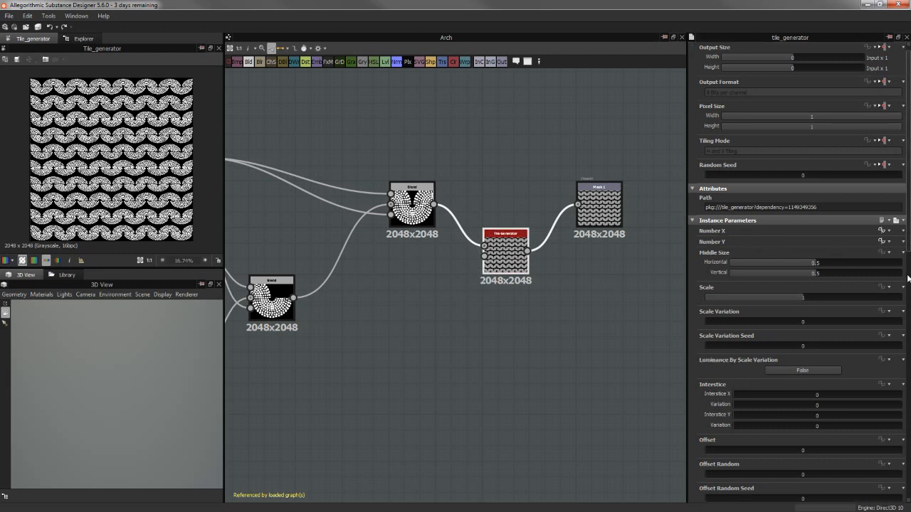
scroll(903, 447, "down", 6)
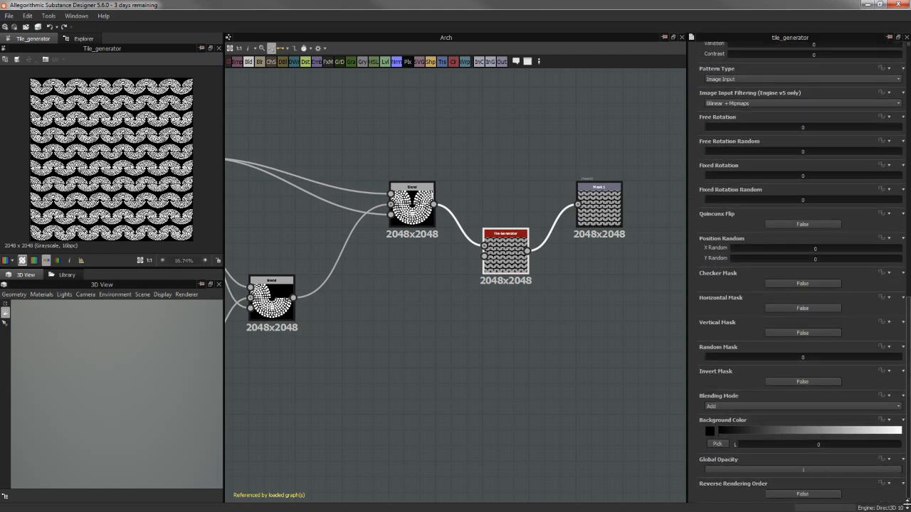
scroll(893, 370, "up", 5)
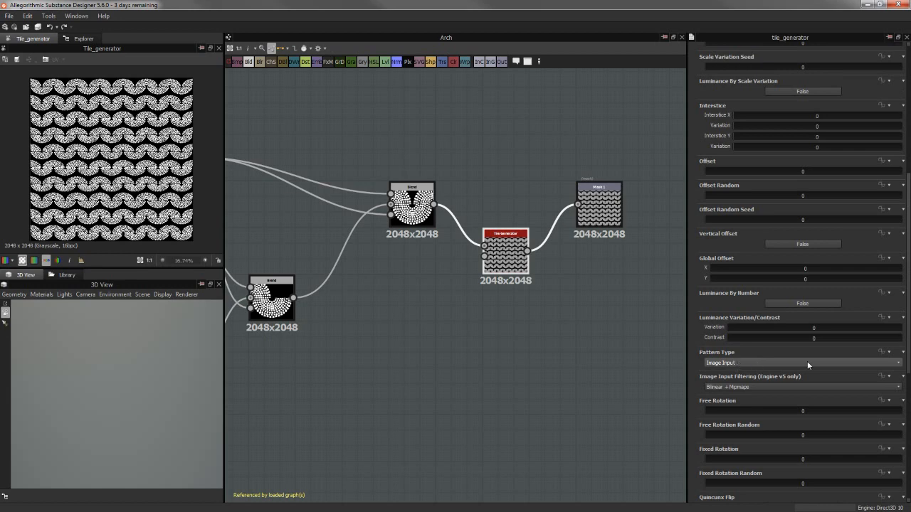
left_click_drag(505, 251, 505, 204)
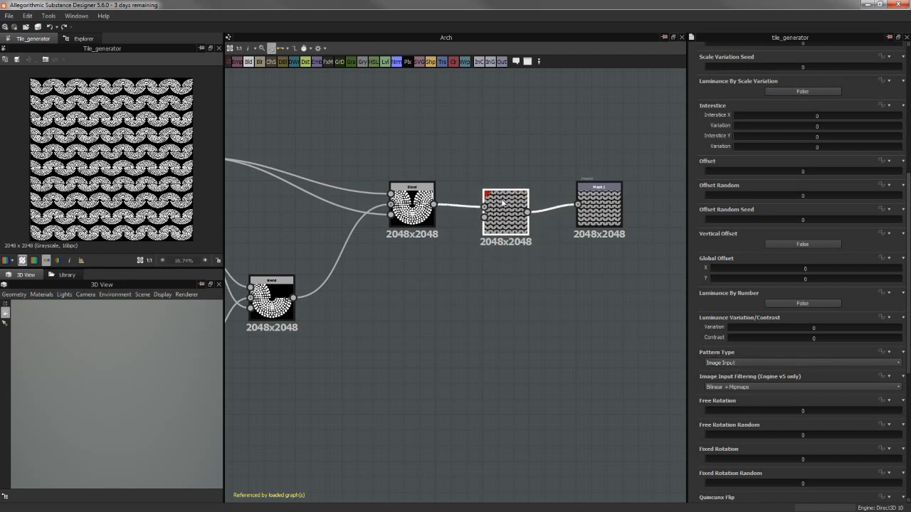
Select the Mask 1 output node and look through the available Usage options without changing the setting
left_click(417, 215)
left_click(610, 205)
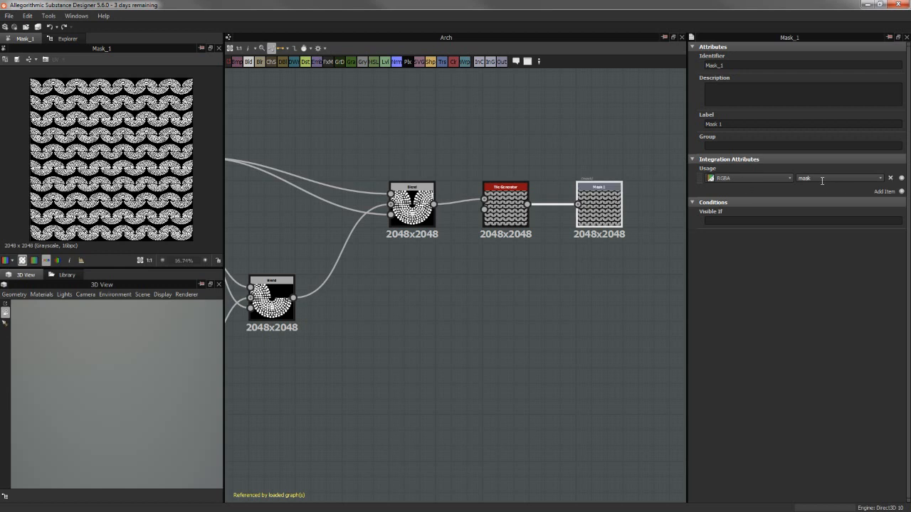
left_click(879, 178)
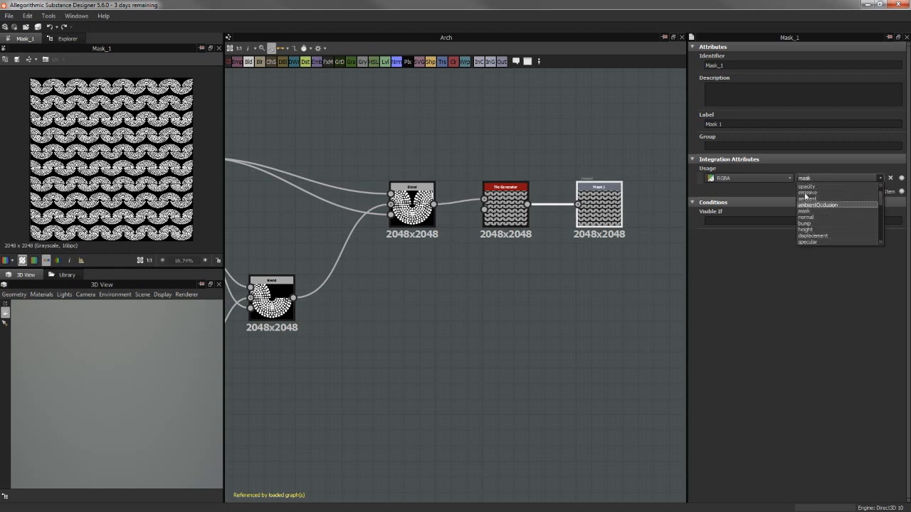
left_click(519, 333)
right_click(518, 331)
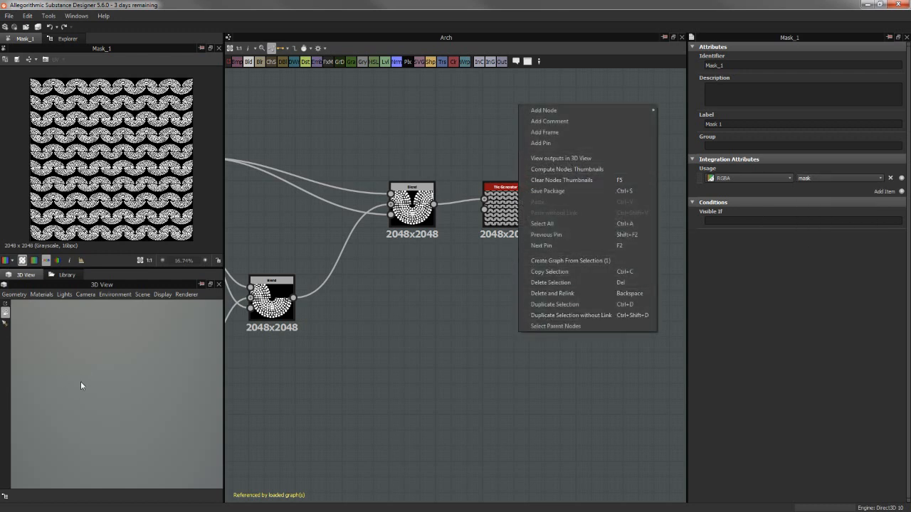
left_click(366, 399)
middle_click_drag(456, 371, 440, 408)
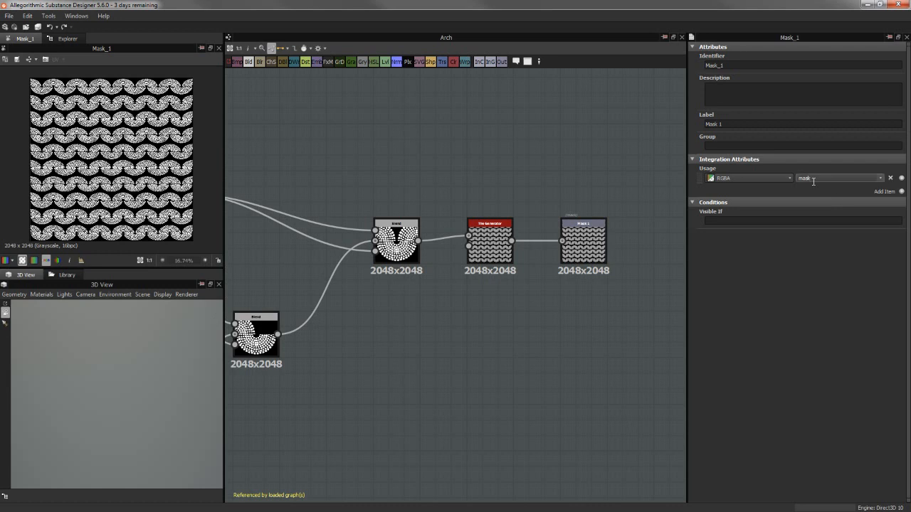
Review the Mask 1 output's Usage options again, compute the graph's node thumbnails, and check the commands available for the output node
left_click_drag(801, 181, 796, 179)
left_click(881, 179)
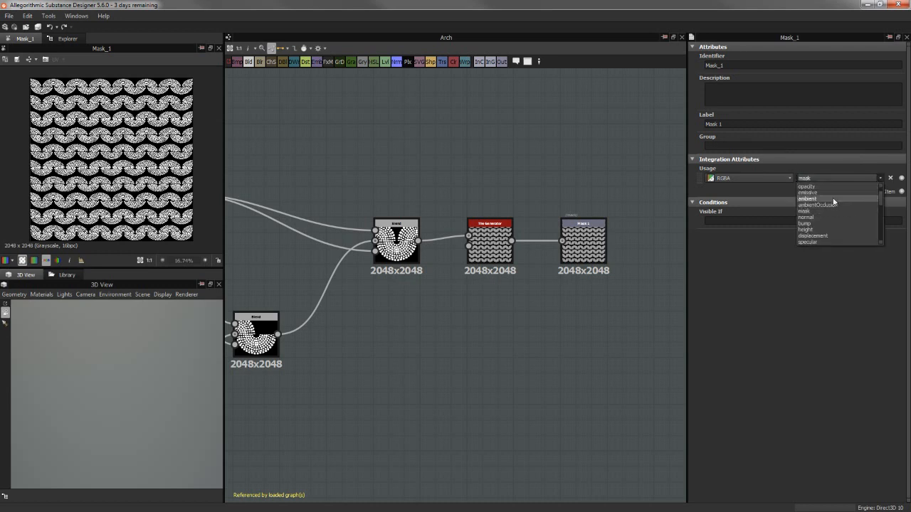
left_click(779, 219)
right_click(548, 316)
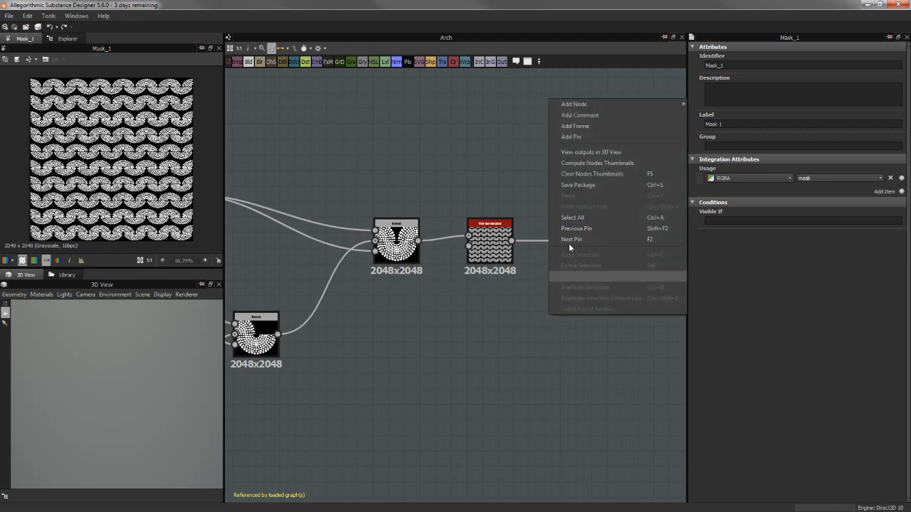
left_click(588, 162)
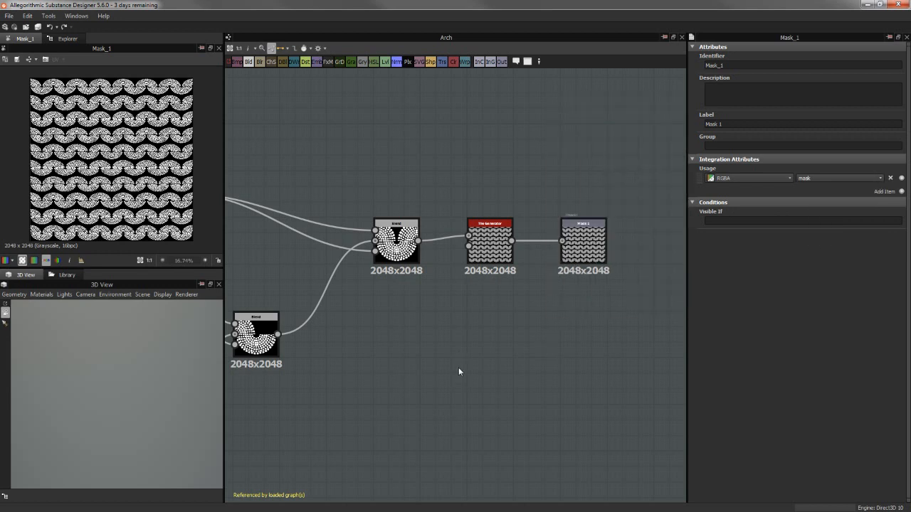
right_click(587, 255)
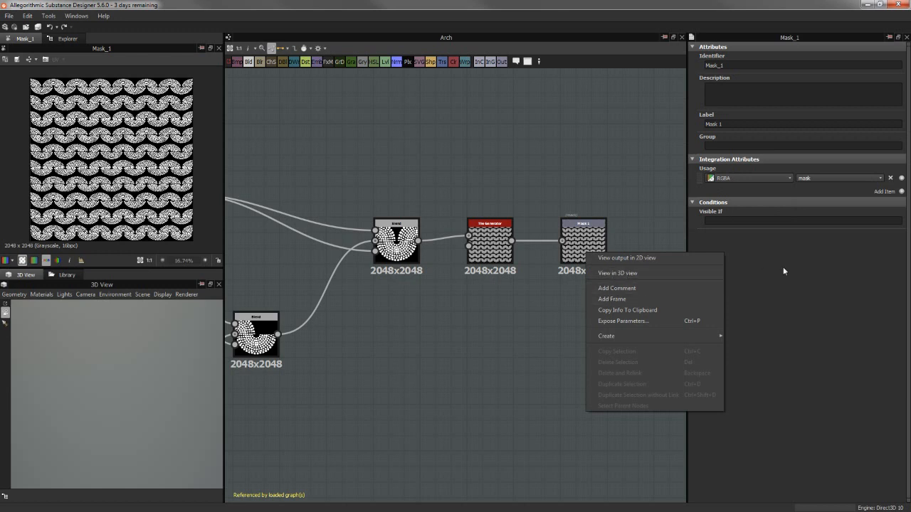
left_click(480, 318)
Open the Mosaic_Floor graph from the Mosaic_Floor.sbs package
middle_click_drag(423, 311, 491, 272)
left_click(67, 39)
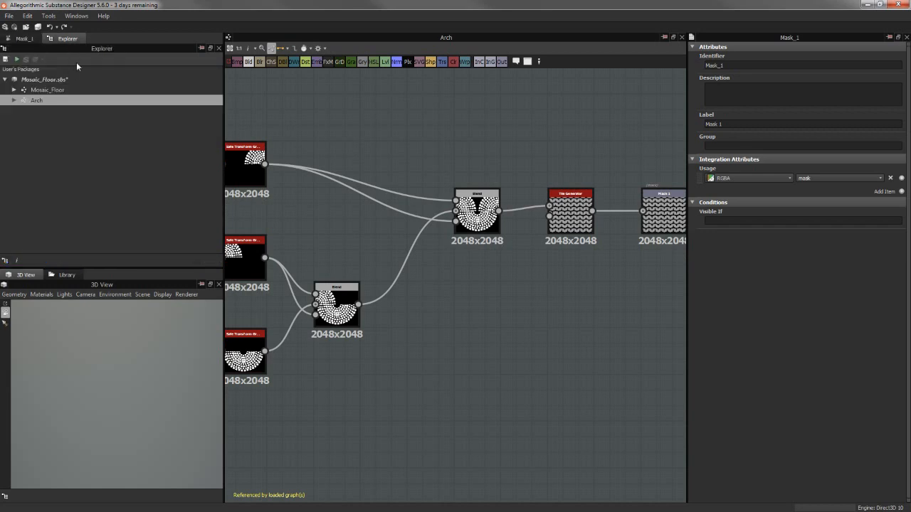
double_click(51, 91)
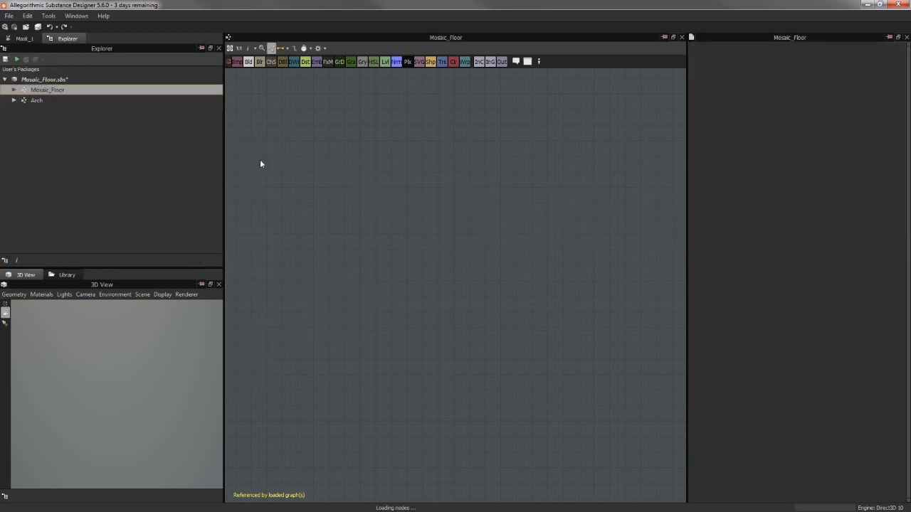
middle_click_drag(374, 182, 415, 169)
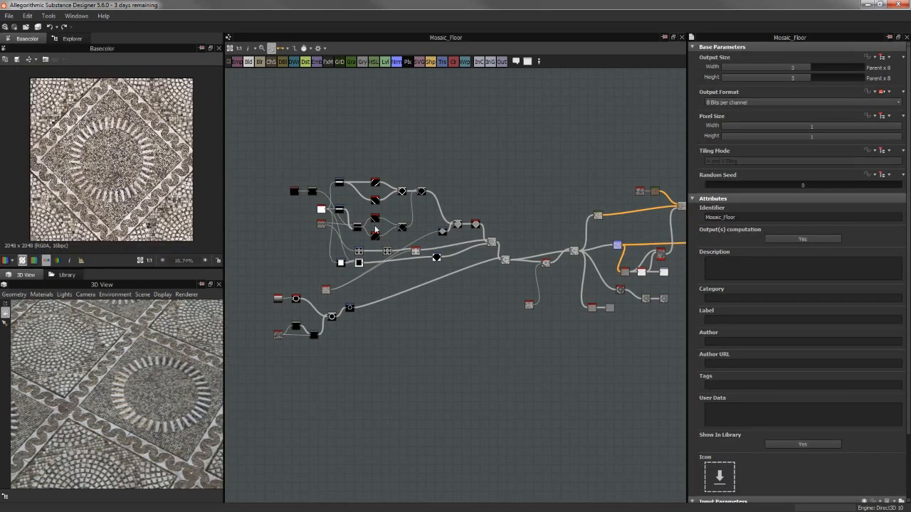
Examine the node branches of the Mosaic_Floor graph and compare them with the circle and wave borders on the 3D material
scroll(400, 270, "up", 10)
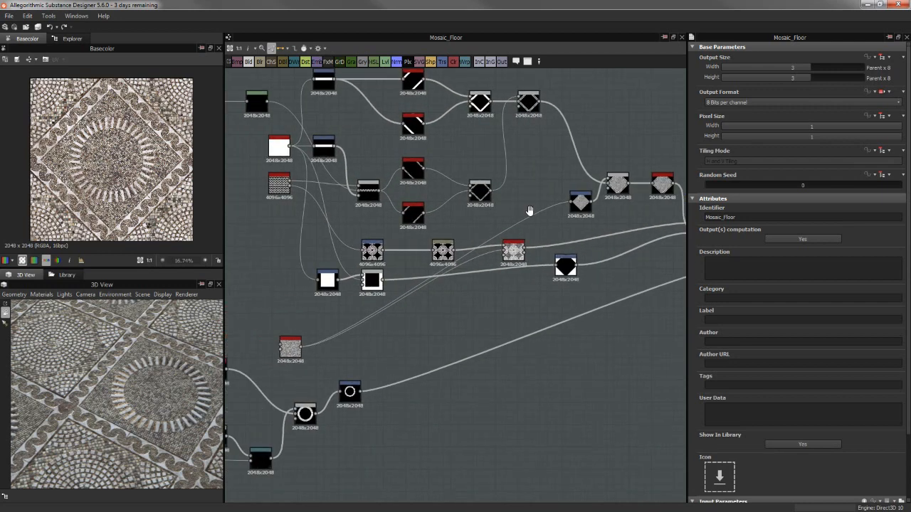
scroll(395, 281, "down", 10)
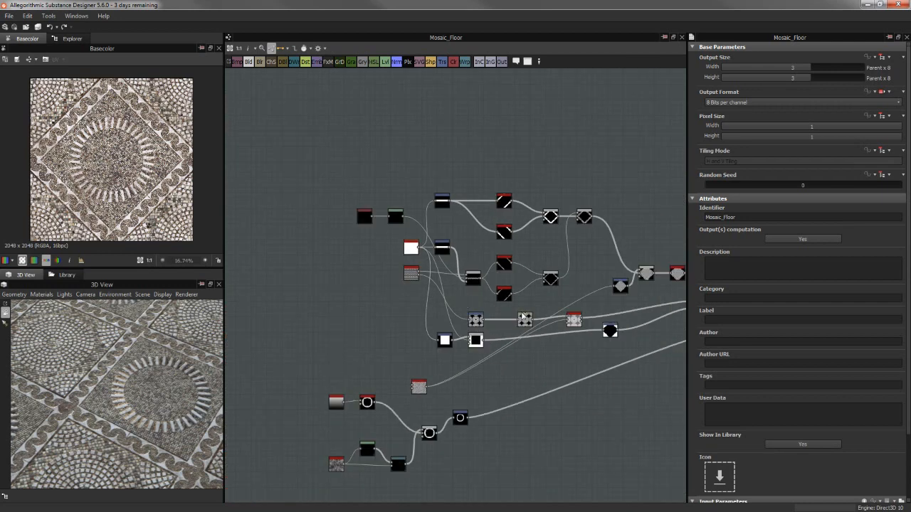
scroll(437, 263, "down", 2)
middle_click_drag(545, 295, 437, 279)
middle_click_drag(648, 277, 611, 280)
middle_click_drag(476, 270, 606, 286)
scroll(486, 214, "up", 4)
middle_click_drag(409, 257, 533, 202)
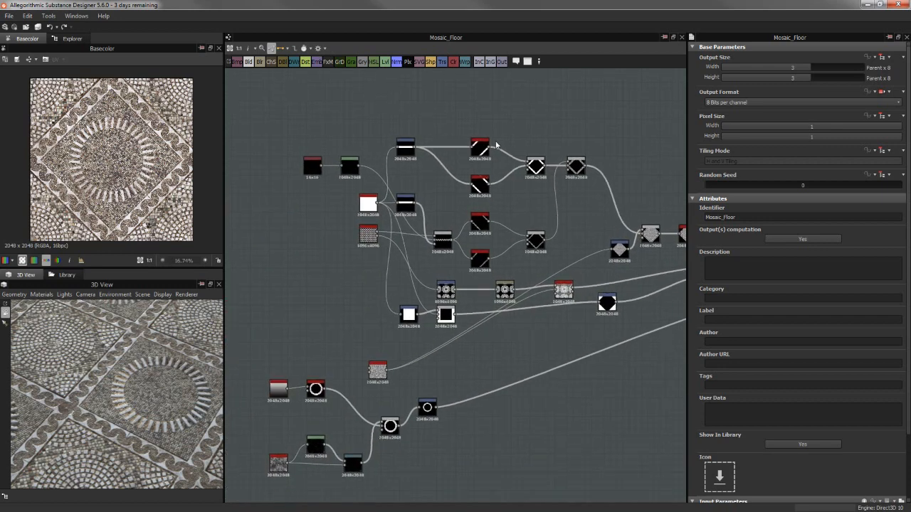
middle_click_drag(447, 329, 500, 302)
scroll(498, 280, "up", 2)
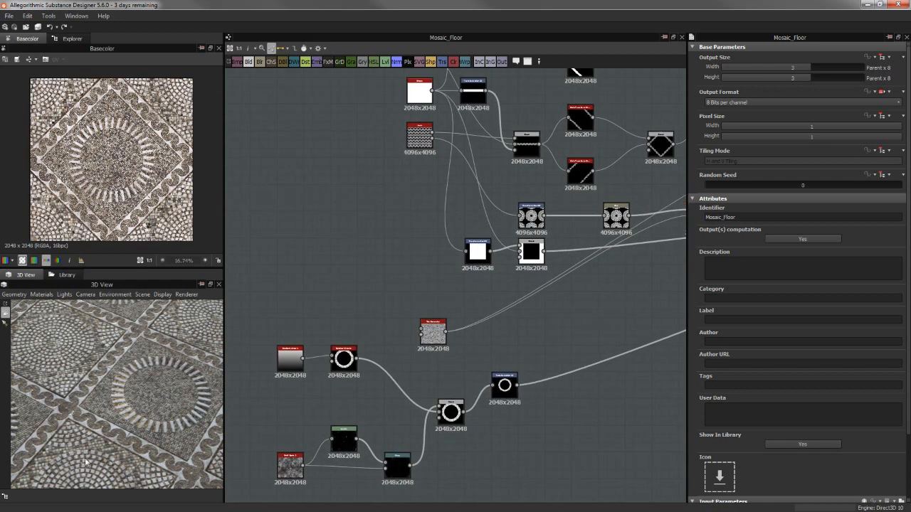
scroll(96, 417, "up", 2)
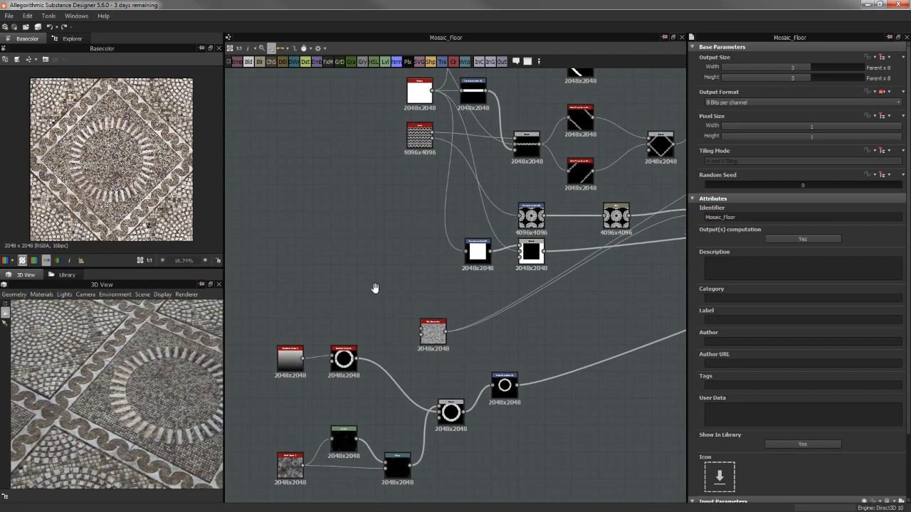
Move the Tile Generator node up beside the pattern branches and place the Arch instance node directly above it
middle_click_drag(375, 289, 347, 295)
middle_click_drag(417, 236, 430, 339)
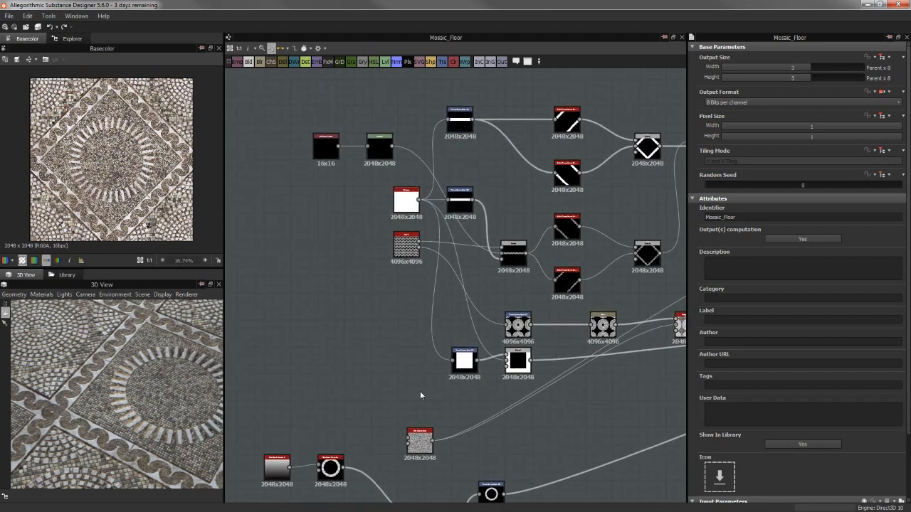
left_click_drag(425, 425, 391, 319)
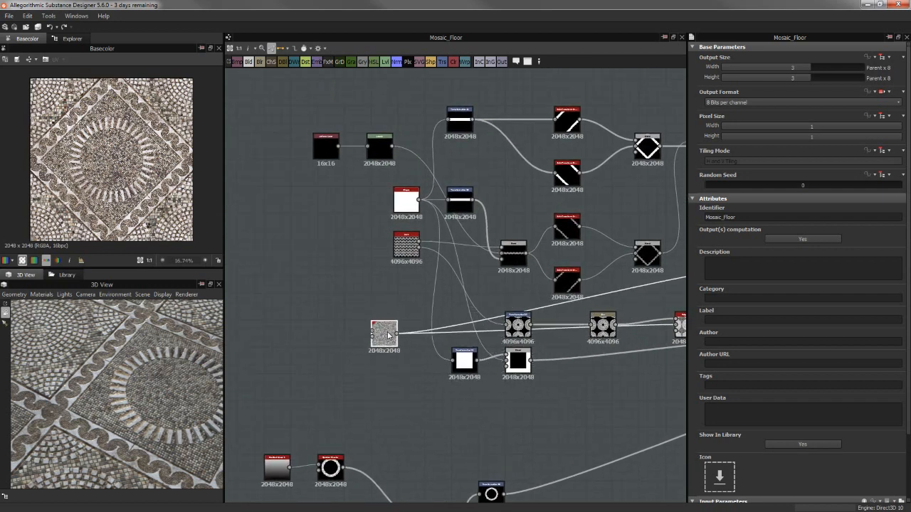
left_click_drag(406, 256, 393, 281)
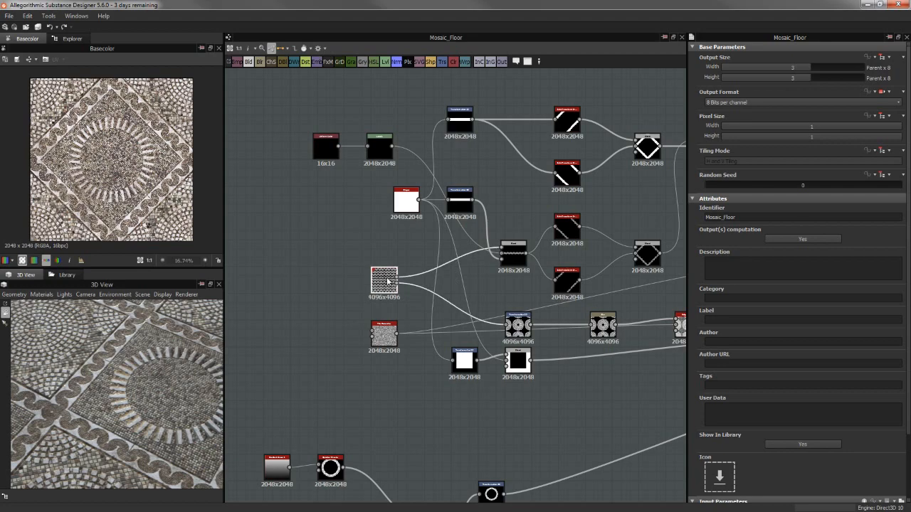
Preview the Arch instance node's wave mask in the 2D view and examine its pattern up close
scroll(392, 274, "up", 3)
middle_click_drag(378, 260, 376, 229)
double_click(392, 274)
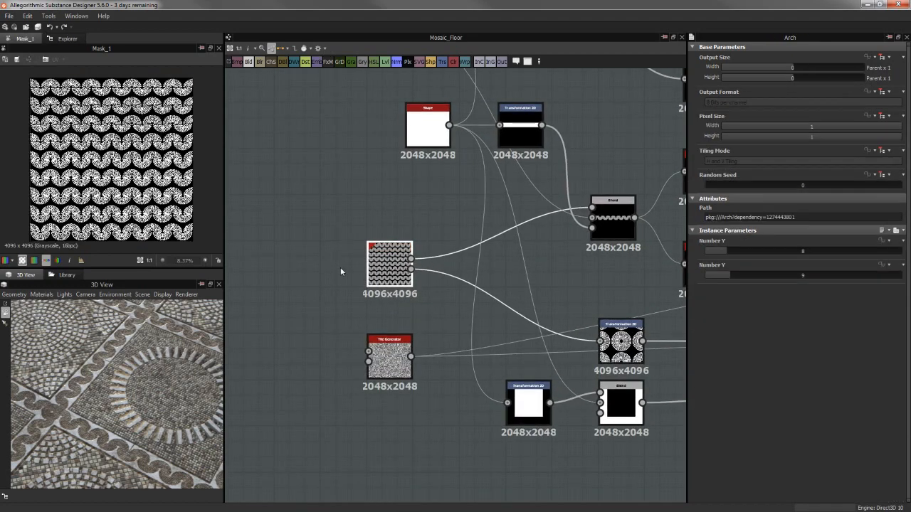
scroll(341, 268, "up", 1)
scroll(396, 304, "down", 2)
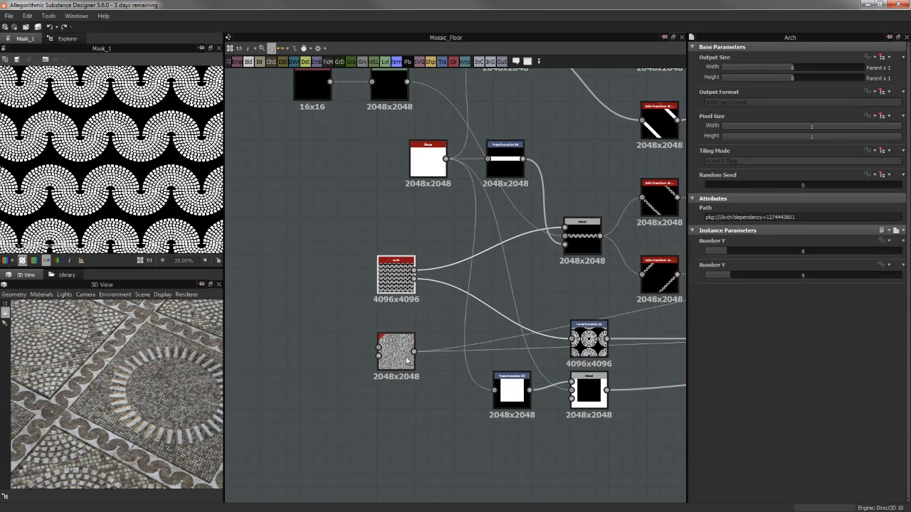
Preview the Tile Generator node and compare its pattern with the small tiles inside the circle on the 3D material
double_click(397, 351)
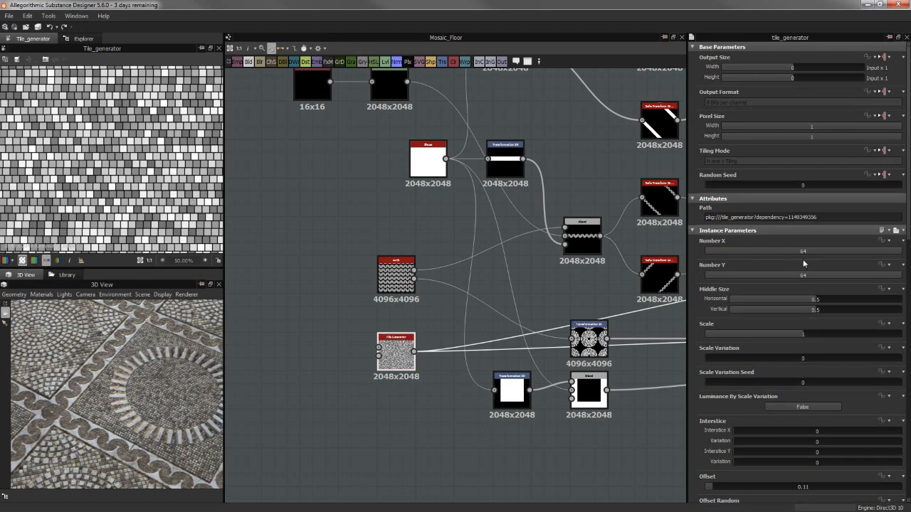
left_click_drag(111, 381, 136, 388)
scroll(147, 372, "up", 3)
middle_click_drag(152, 406, 128, 386)
scroll(129, 386, "down", 4)
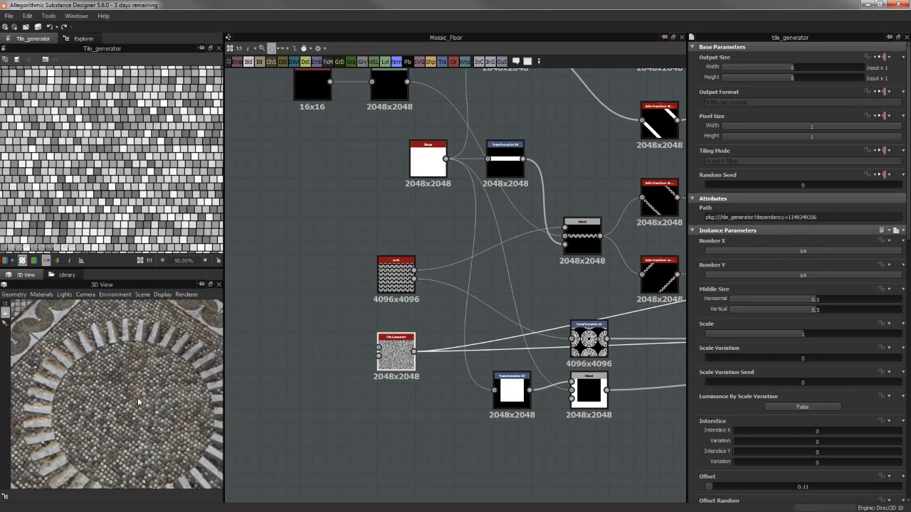
Review the Tile Generator's instance parameters, from the tile numbers and offsets through pattern type, rotation and masks
middle_click_drag(472, 305, 462, 284)
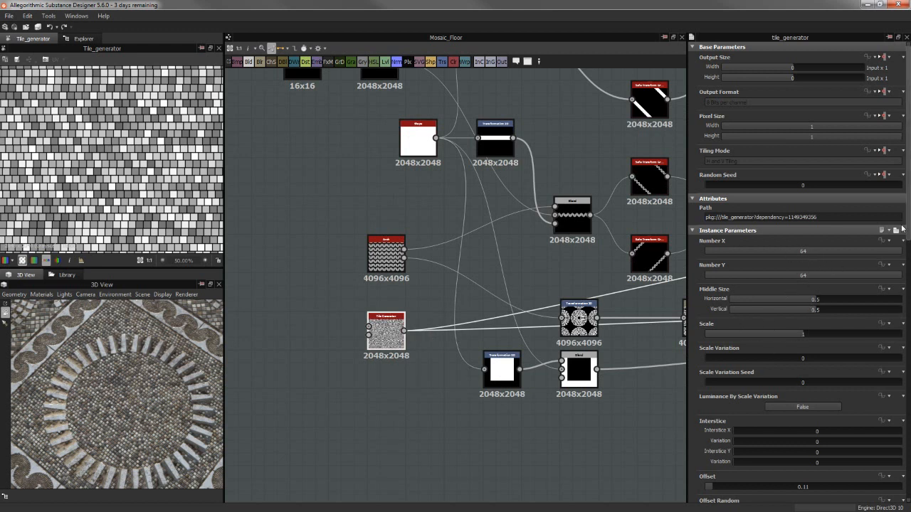
left_click_drag(906, 235, 909, 375)
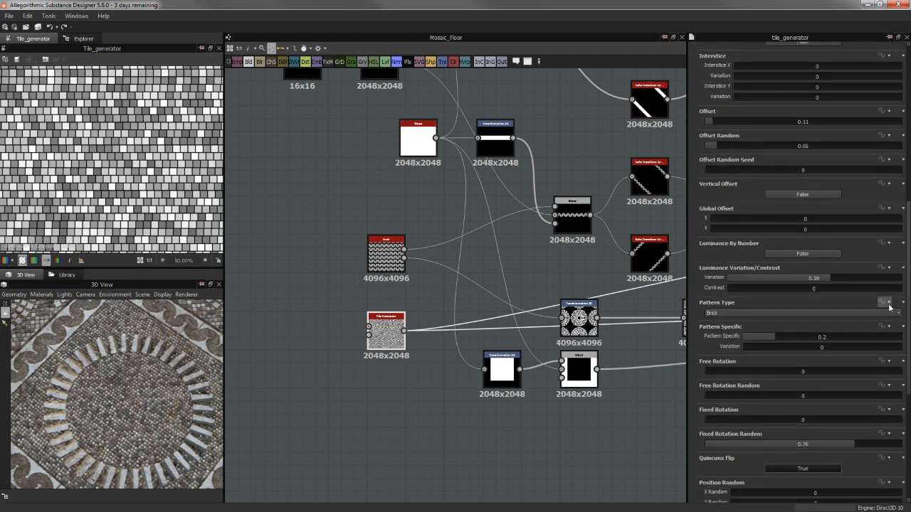
left_click_drag(909, 311, 909, 334)
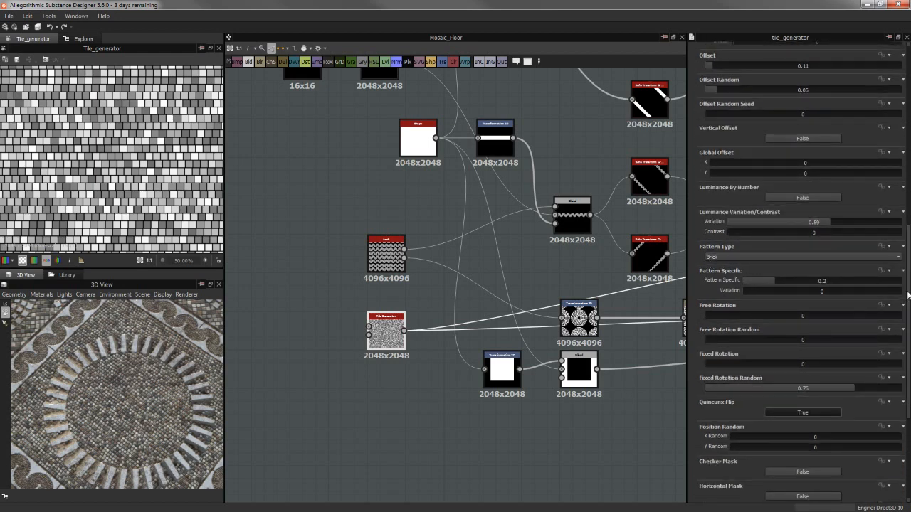
left_click_drag(909, 295, 909, 349)
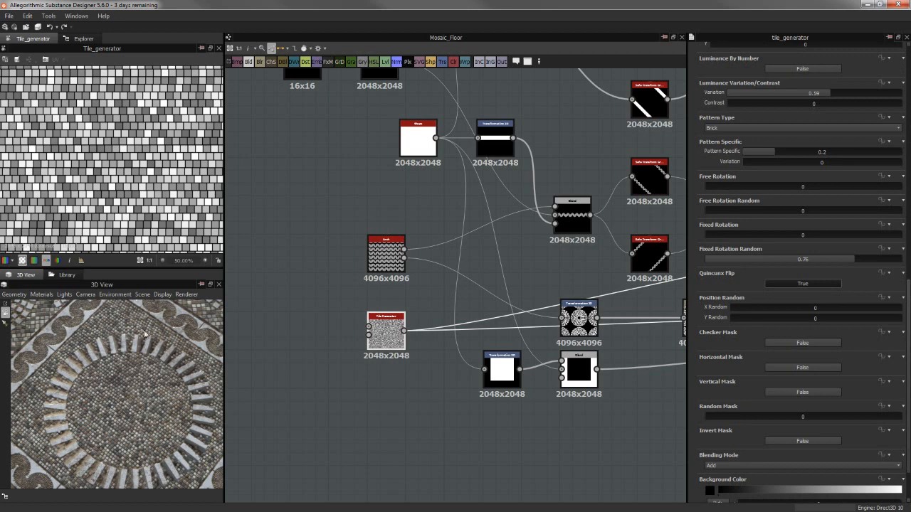
Inspect individual bricks of the Tile Generator output and the matching tiles and borders on the 3D material
scroll(154, 214, "up", 10)
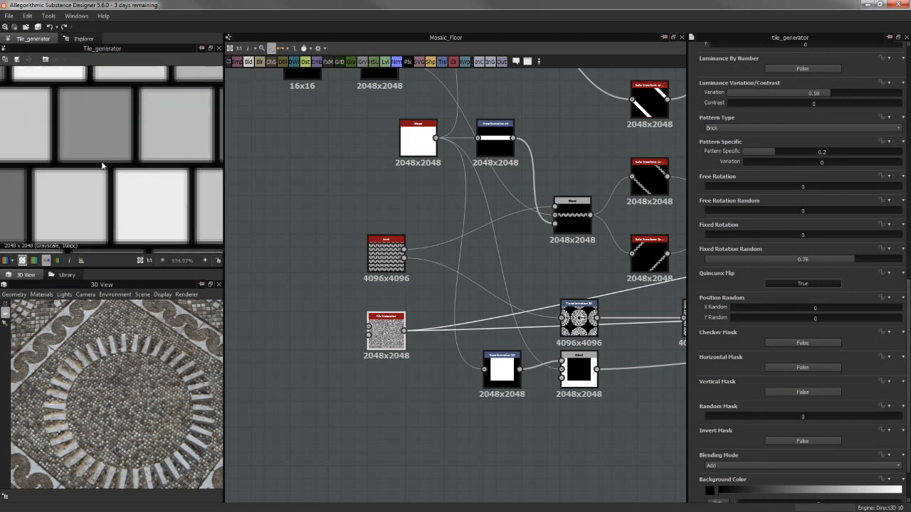
scroll(120, 181, "up", 1)
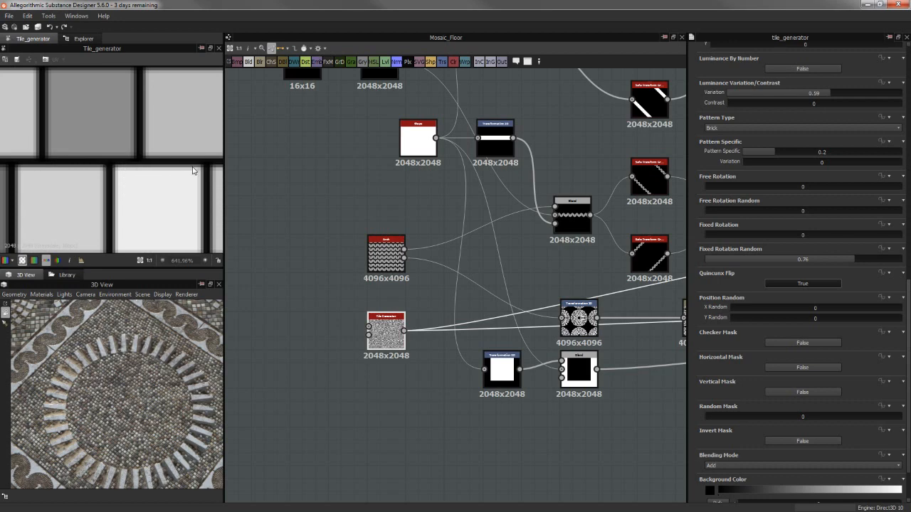
scroll(152, 365, "up", 5)
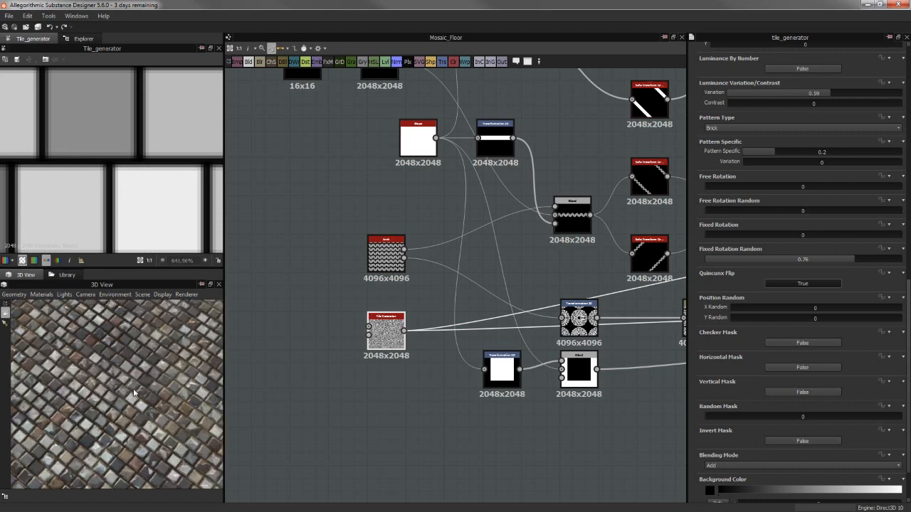
scroll(123, 405, "down", 3)
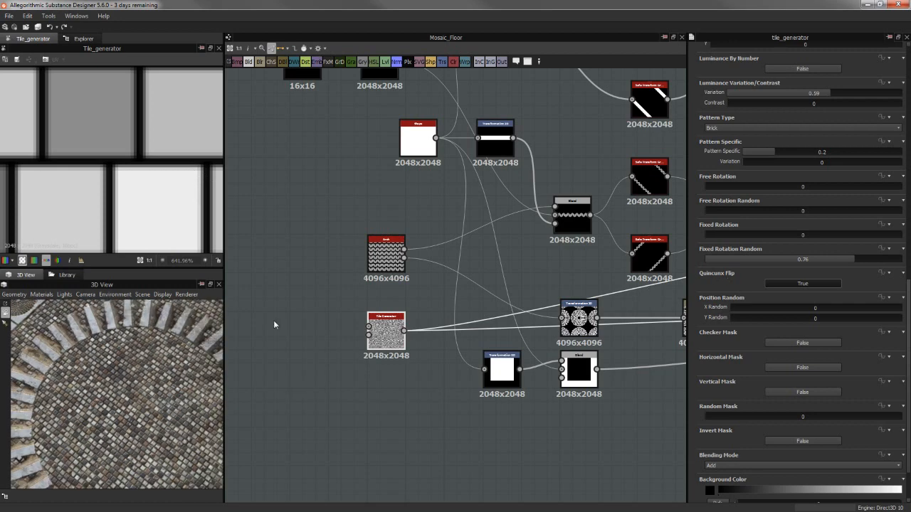
scroll(131, 345, "down", 2)
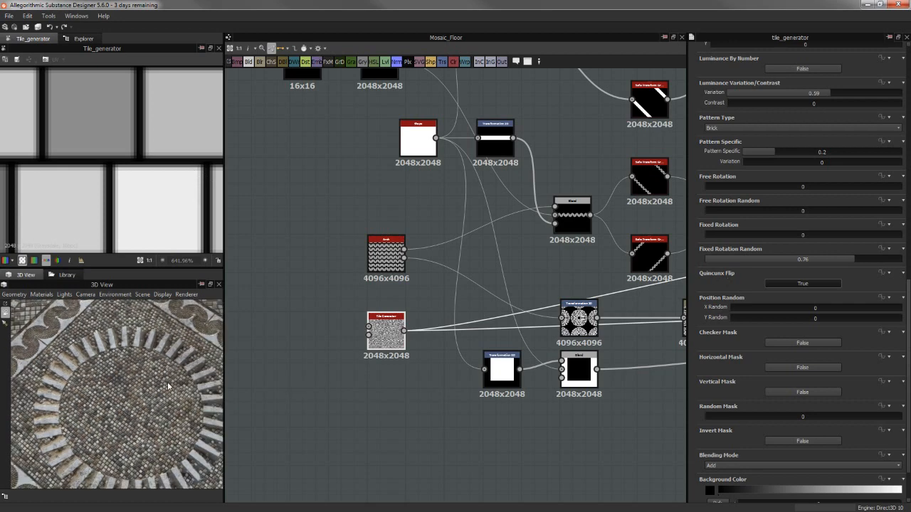
left_click_drag(108, 338, 96, 369)
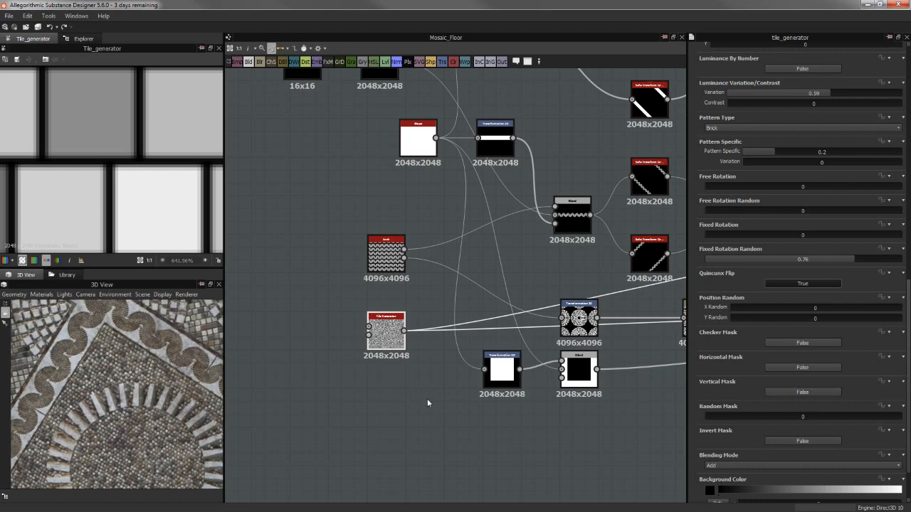
Survey the pattern branches of the graph and preview the Arch node's mask again, examining its individual tiles and arches
middle_click_drag(435, 414, 376, 404)
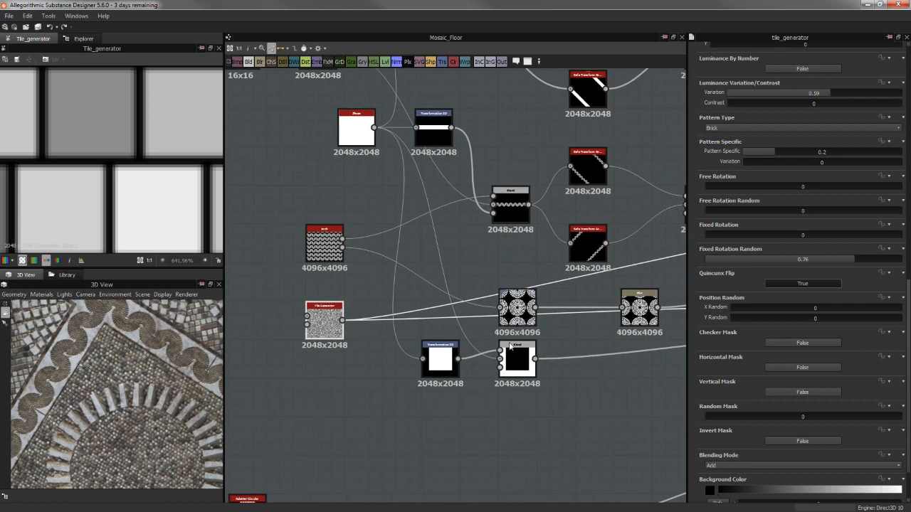
scroll(521, 388, "down", 3)
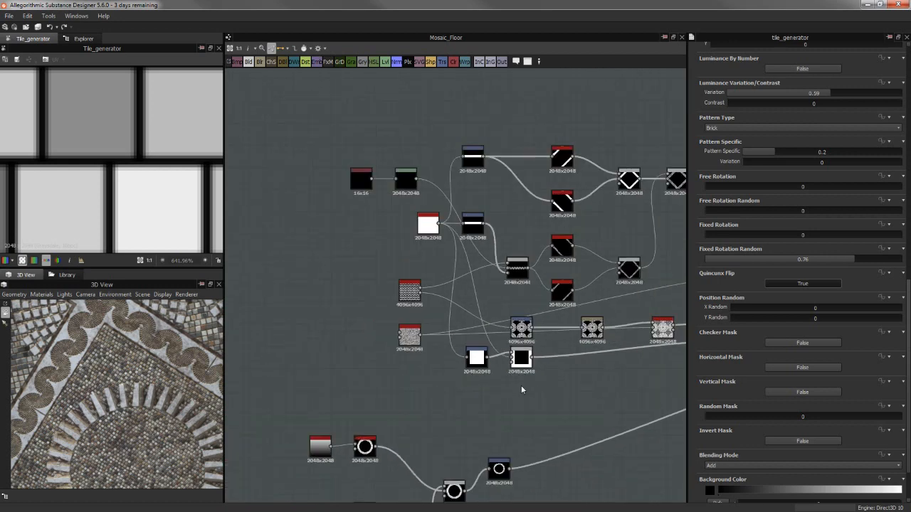
scroll(521, 385, "up", 2)
middle_click_drag(484, 416, 491, 311)
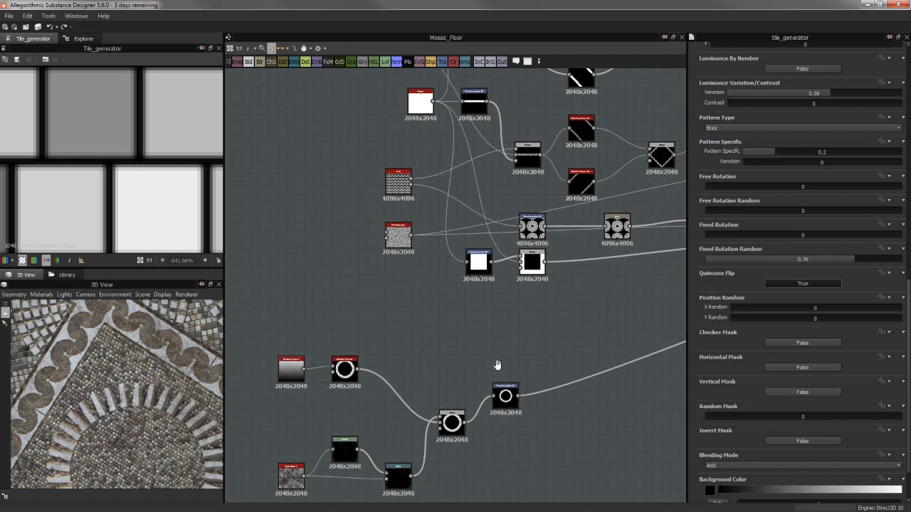
scroll(411, 236, "up", 5)
middle_click_drag(362, 148, 355, 201)
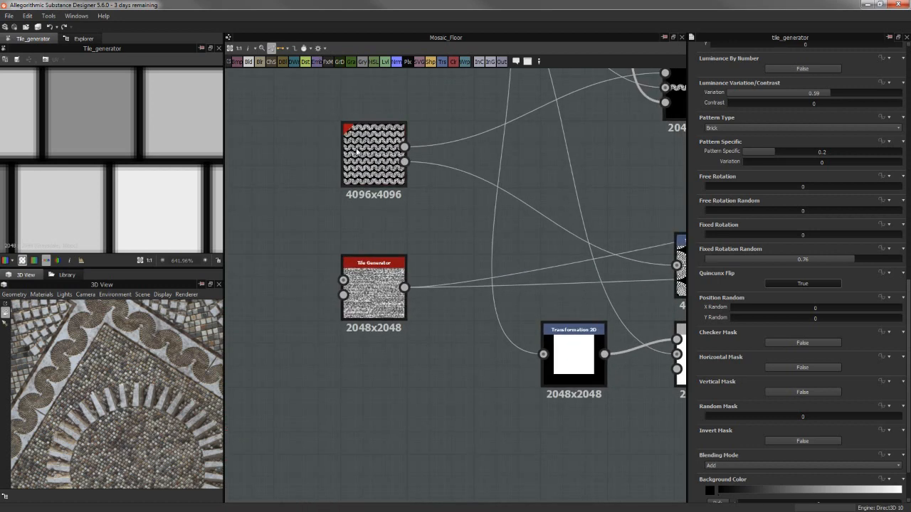
double_click(358, 150)
middle_click_drag(409, 166, 401, 205)
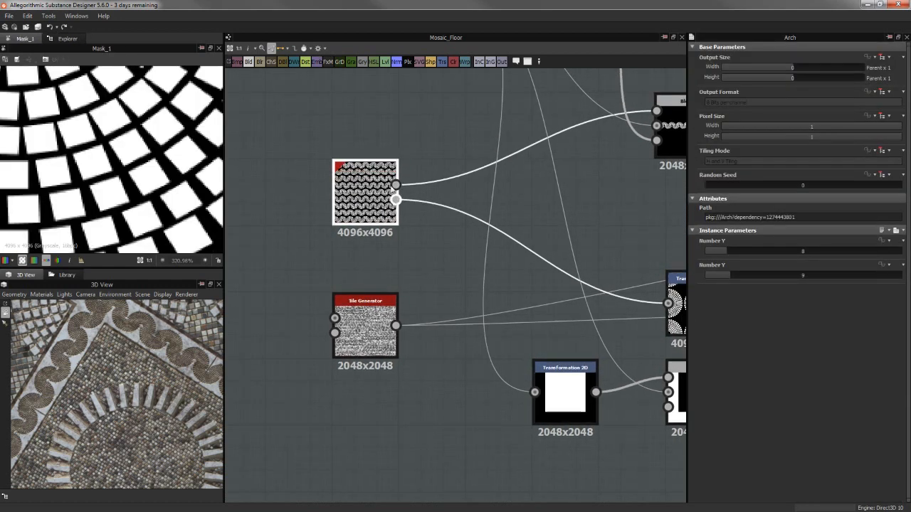
scroll(99, 168, "down", 6)
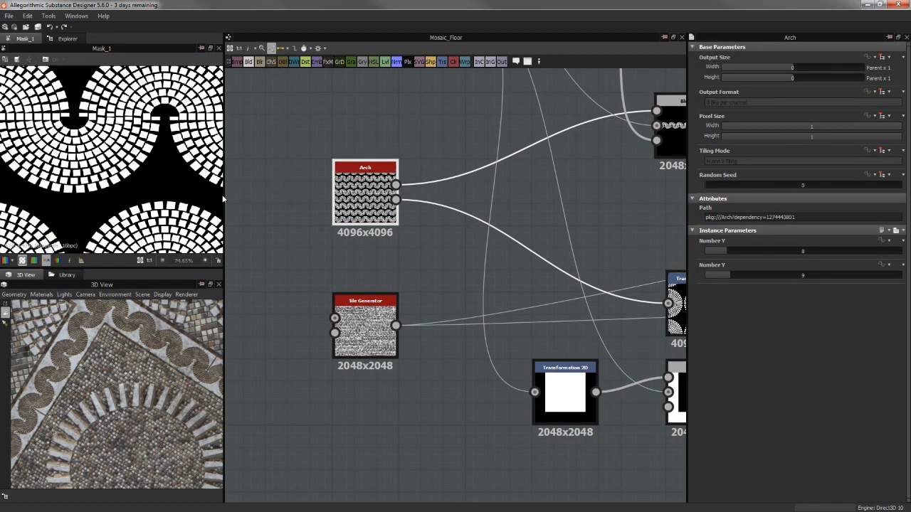
scroll(221, 200, "down", 3)
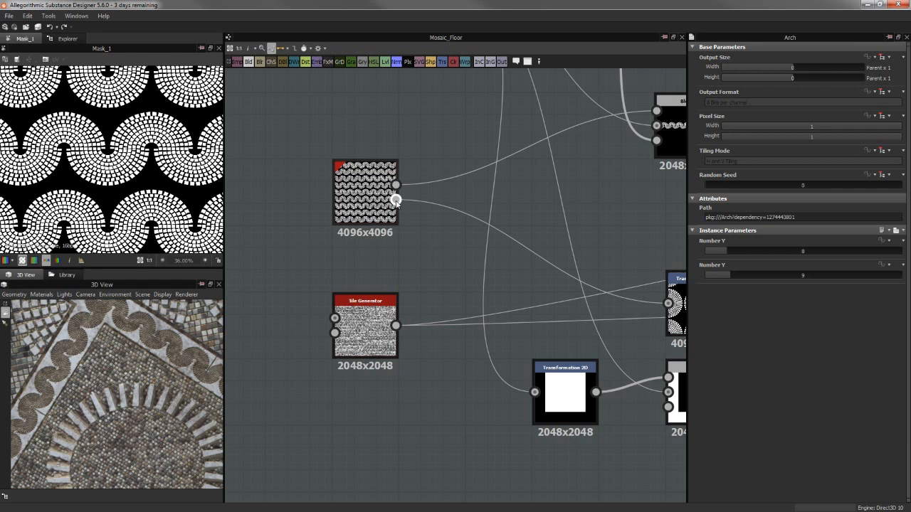
Preview the Transformation 2D node fed by the Arch node and compare its circular pattern with the 3D floor's outer areas
middle_click_drag(429, 247, 228, 236)
scroll(367, 244, "down", 1)
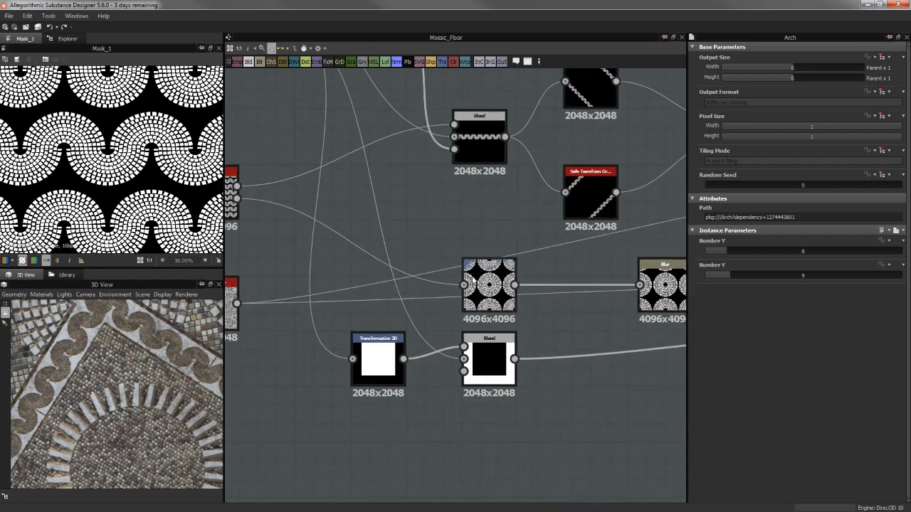
double_click(469, 279)
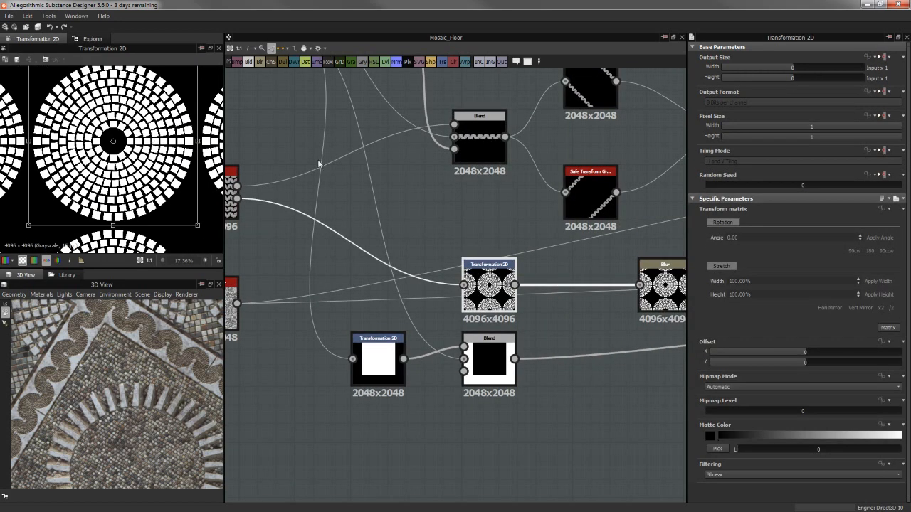
scroll(494, 240, "down", 5)
middle_click_drag(507, 314, 499, 392)
scroll(457, 285, "up", 1)
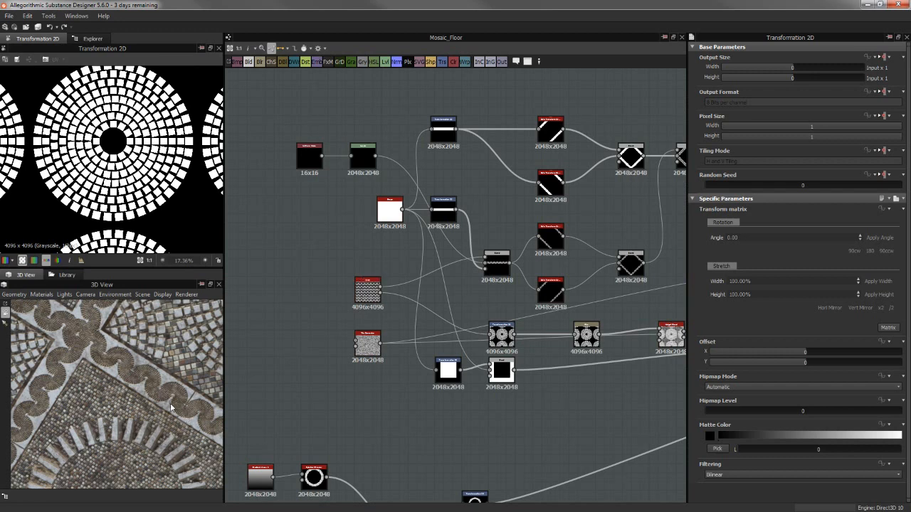
scroll(171, 408, "down", 5)
middle_click_drag(156, 450, 152, 383)
scroll(151, 379, "down", 1)
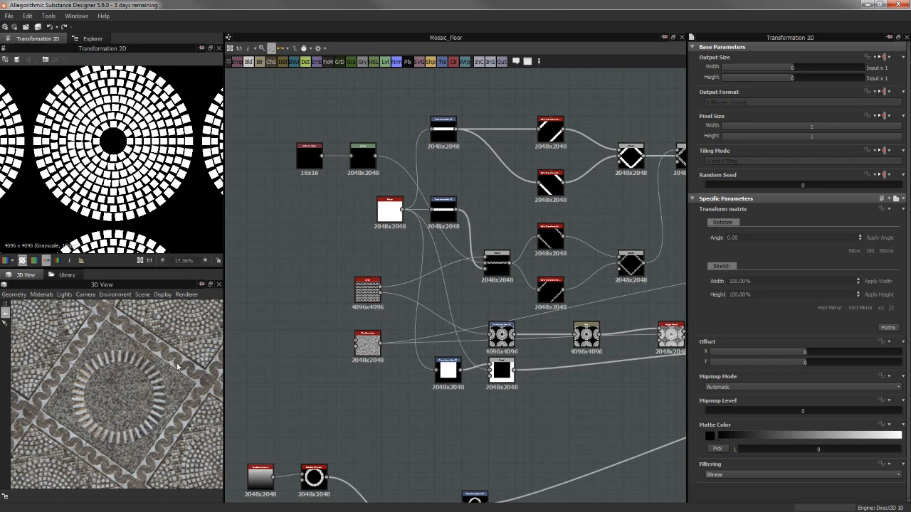
left_click_drag(196, 325, 183, 325)
middle_click_drag(178, 363, 171, 359)
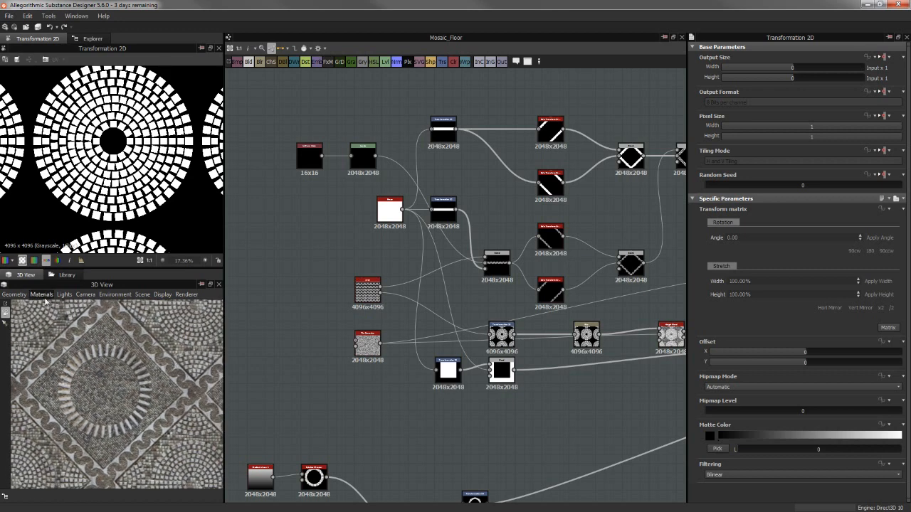
Set the 3D material's tiling to 1 and frame the whole floor plane in the 3D view
left_click(43, 295)
left_click(97, 308)
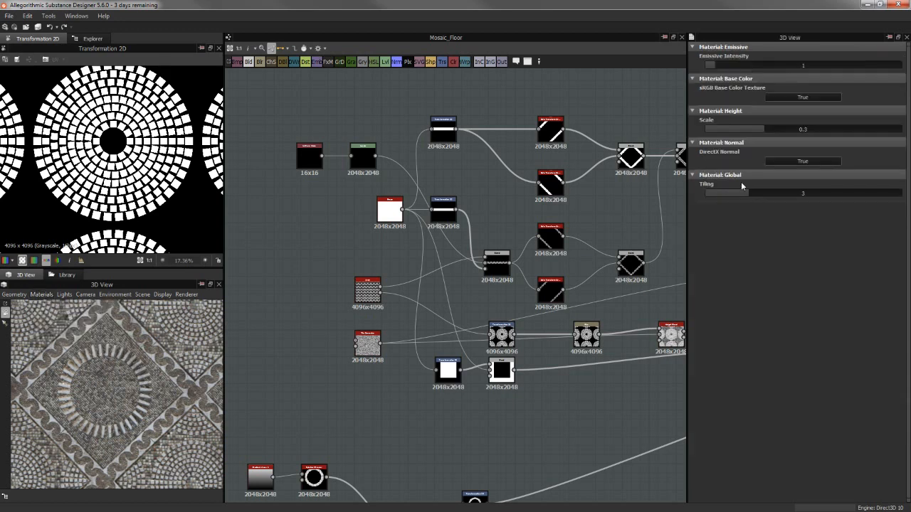
left_click(806, 194)
type("1")
key("Return")
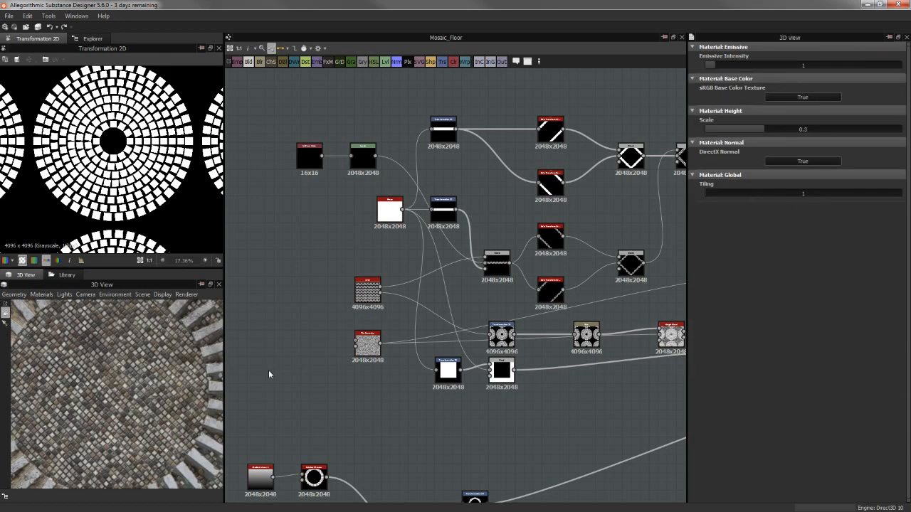
scroll(141, 402, "down", 5)
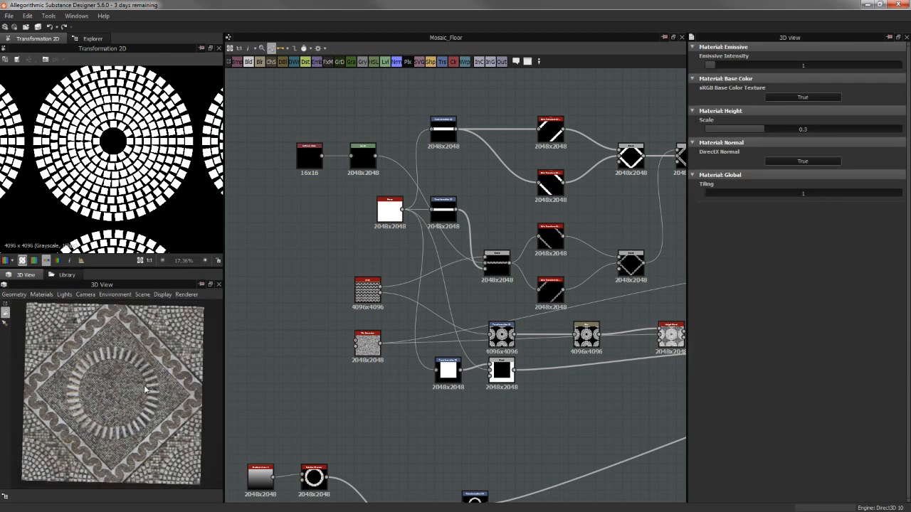
left_click_drag(150, 394, 51, 343)
left_click_drag(120, 346, 115, 321)
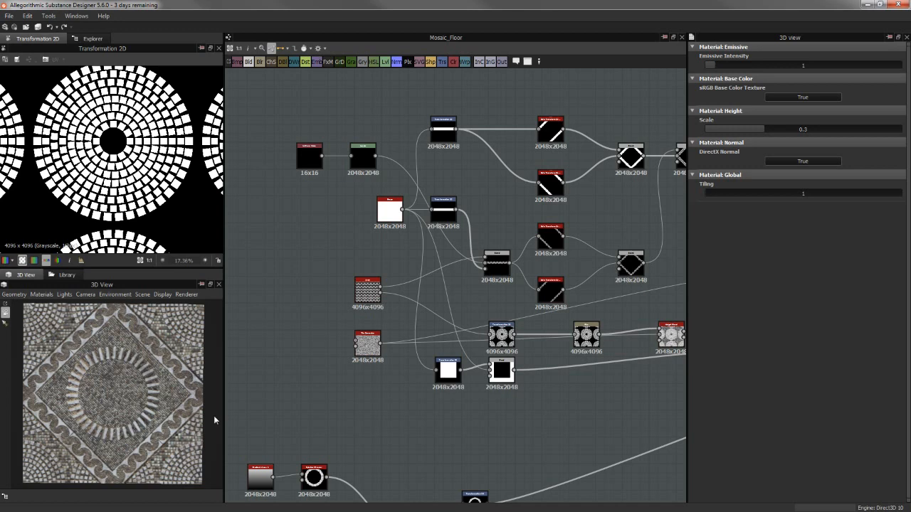
Move the Shape node so it lines up vertically above the Arch and Tile Generator nodes
middle_click_drag(330, 297, 302, 332)
scroll(384, 330, "up", 2)
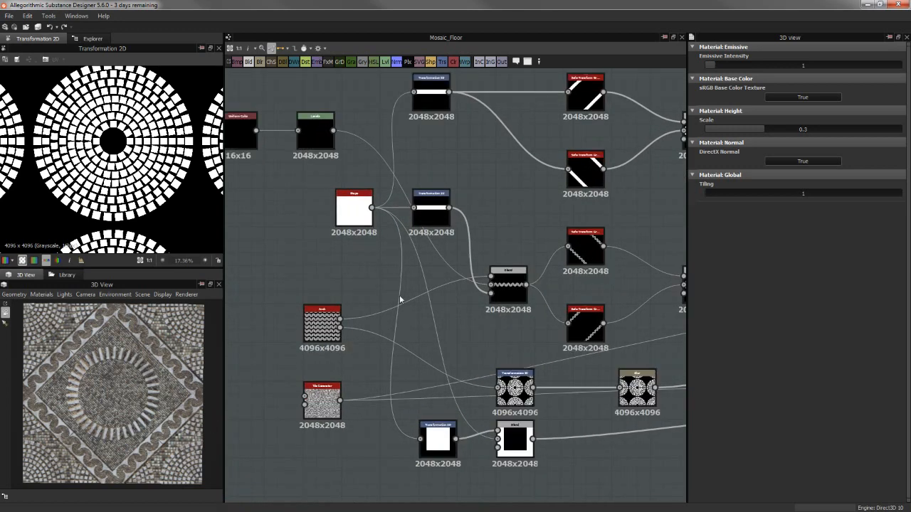
middle_click_drag(348, 285, 339, 324)
left_click_drag(346, 244, 314, 247)
Preview the Shape node's square output in the 2D view along with its parameters
double_click(316, 247)
key("space")
scroll(140, 186, "down", 2)
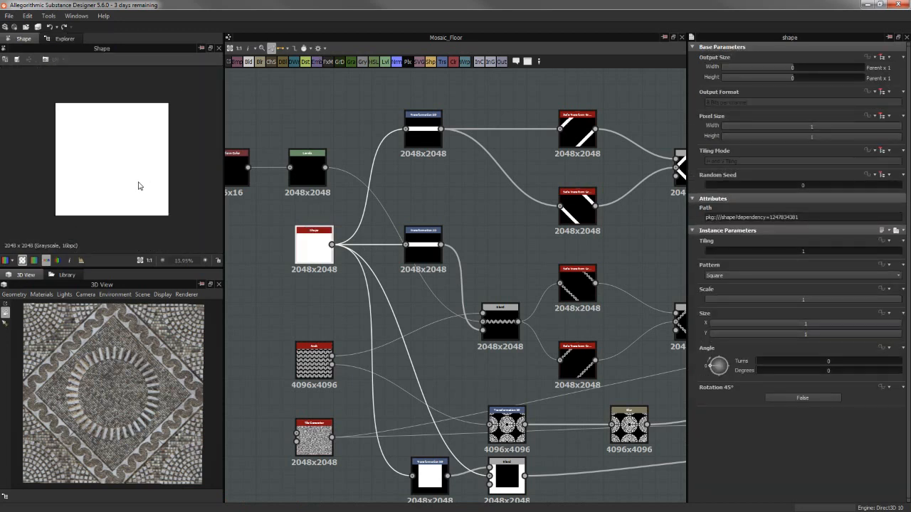
scroll(141, 187, "up", 2)
Preview the Transformation 2D strip mask fed by the Shape node, and the Blend node that combines it with the Arch pattern
double_click(413, 244)
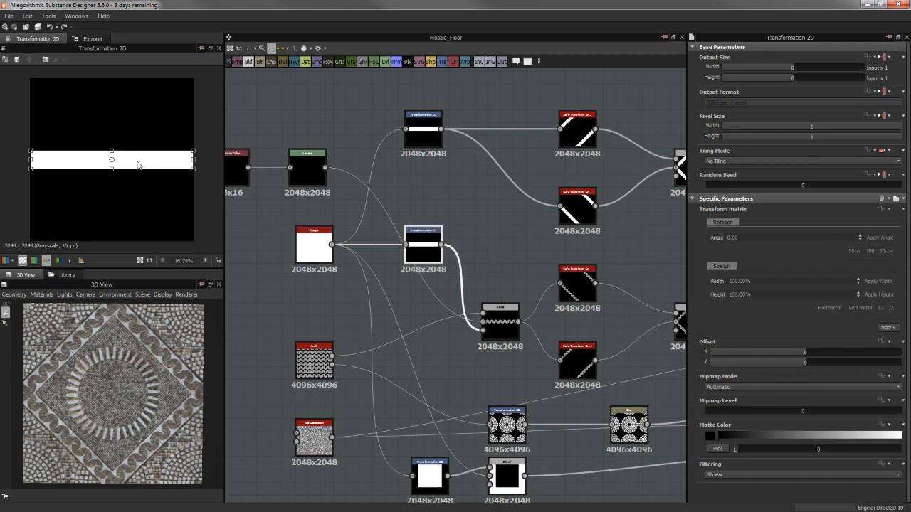
double_click(501, 321)
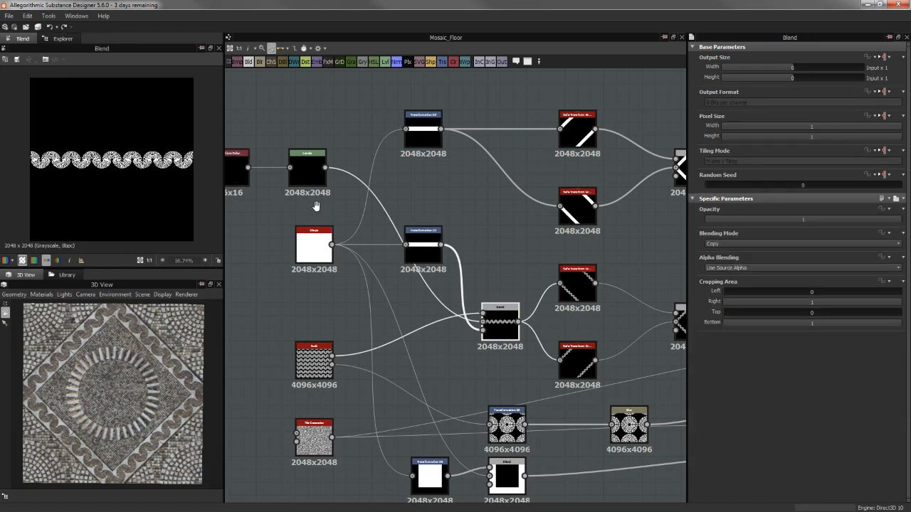
middle_click_drag(318, 197, 375, 175)
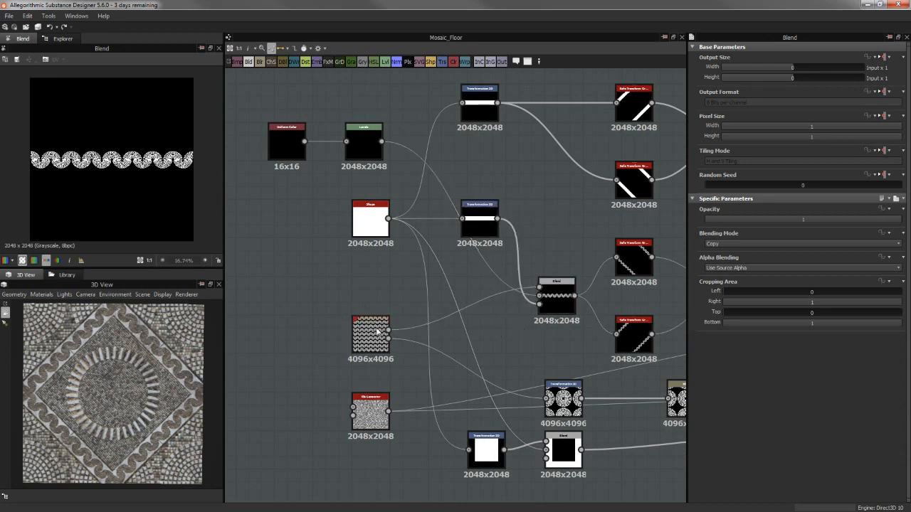
Move the arch strip's Blend node and its Transformation 2D mask so they line up vertically with the Blend and Transformation 2D nodes below
left_click(373, 336)
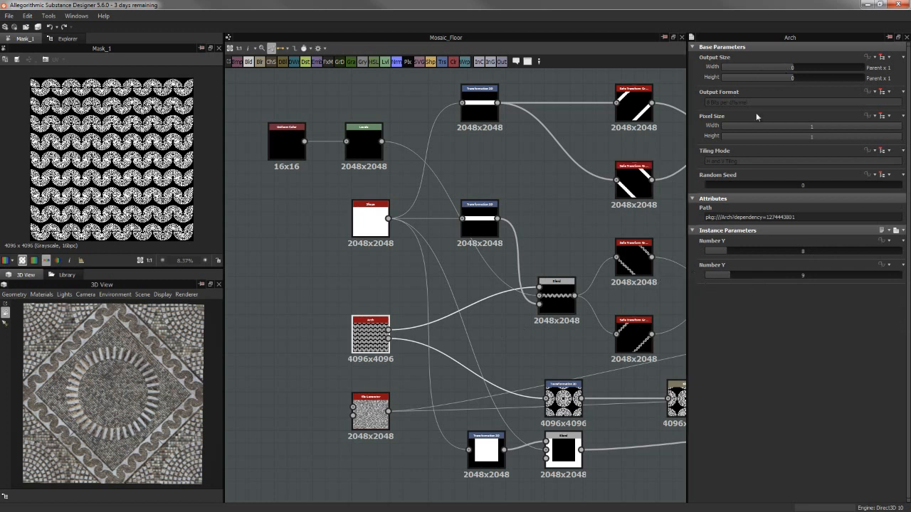
left_click(567, 260)
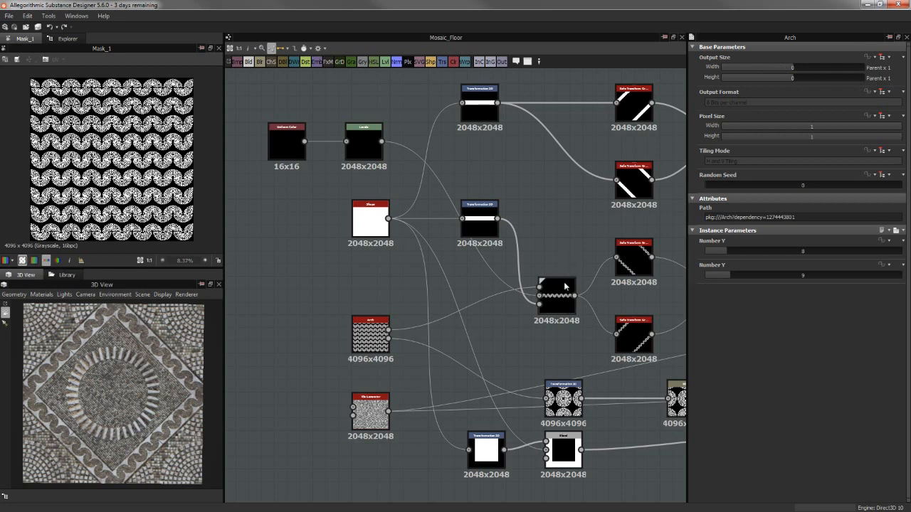
left_click_drag(553, 295, 559, 295)
left_click(543, 240)
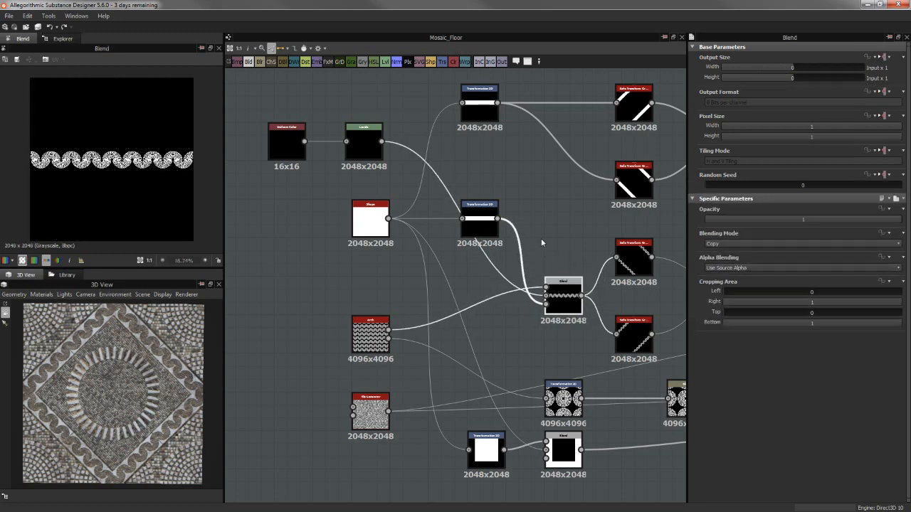
left_click(477, 226)
mouse_move(477, 226)
left_mouse_down()
mouse_move(491, 227)
mouse_move(483, 227)
left_mouse_up()
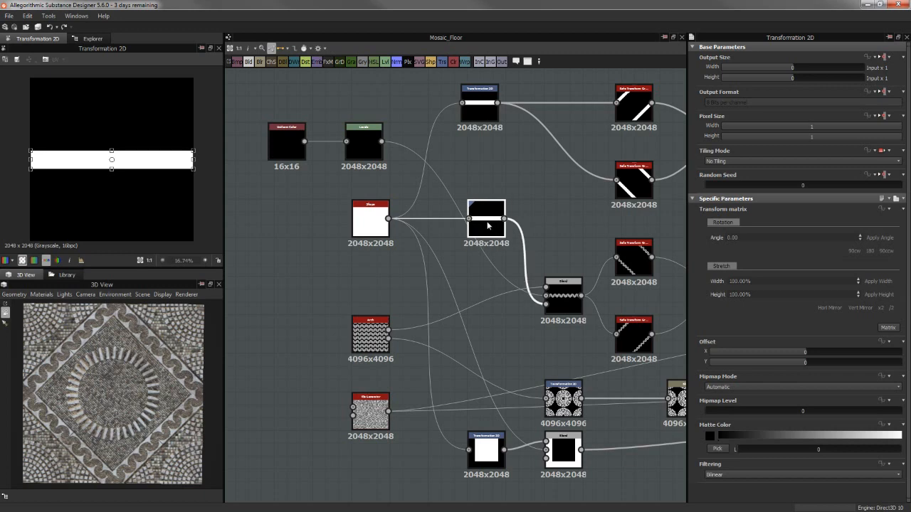
Preview the masked arch strip from the Blend node and look at its Levels, Arch and Transformation 2D inputs up close
left_click(552, 302)
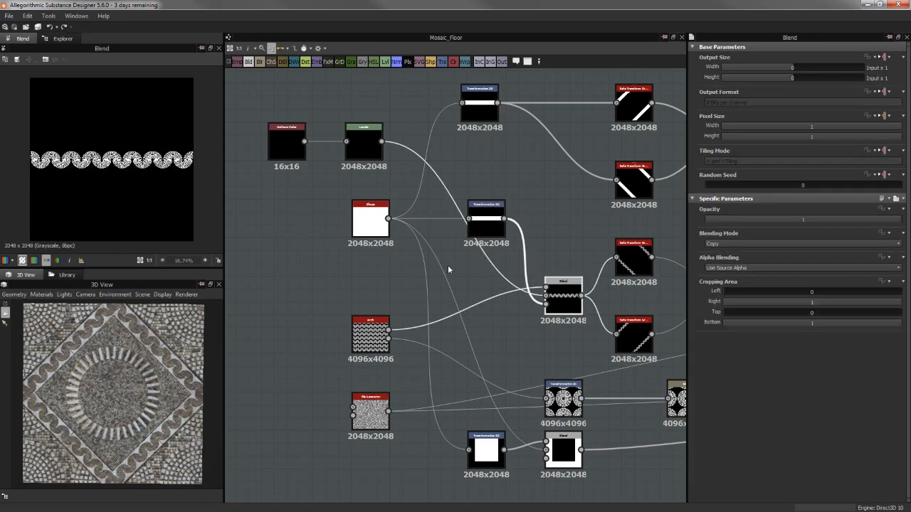
middle_click_drag(447, 265, 396, 260)
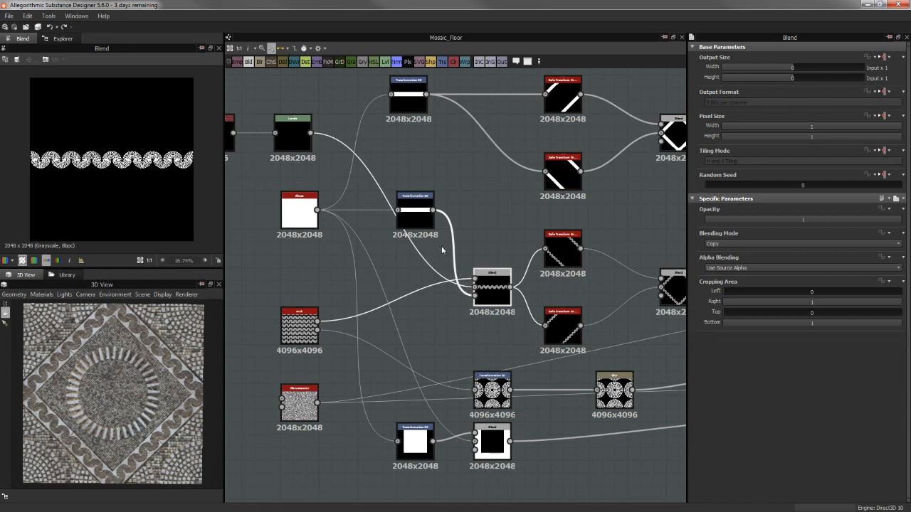
scroll(443, 257, "up", 2)
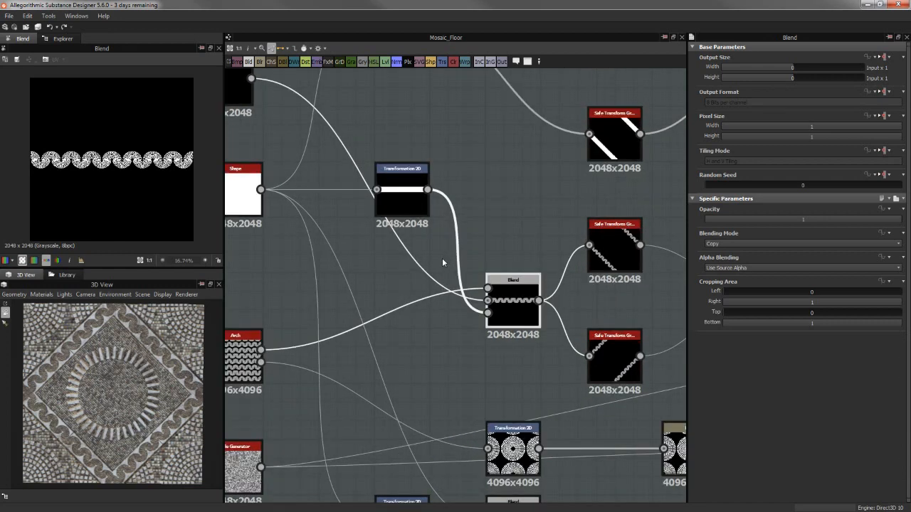
middle_click_drag(482, 226, 537, 236)
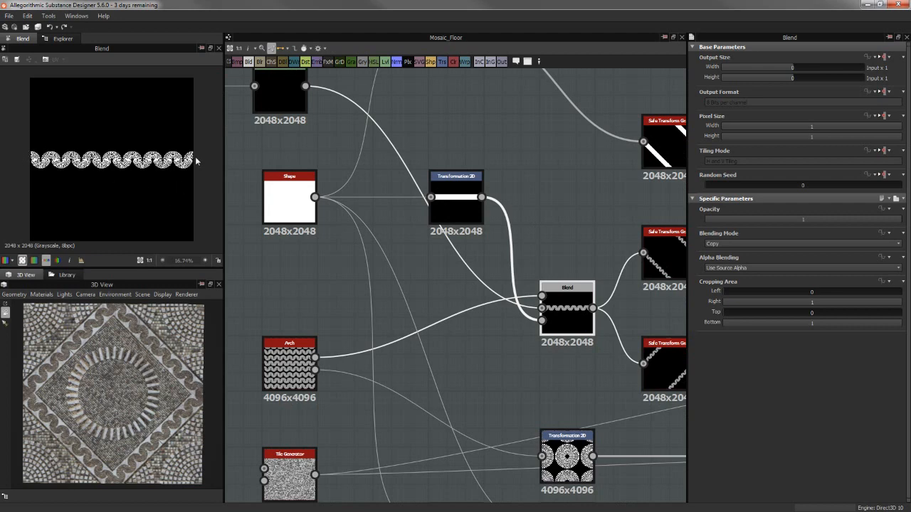
middle_click_drag(573, 235, 344, 219)
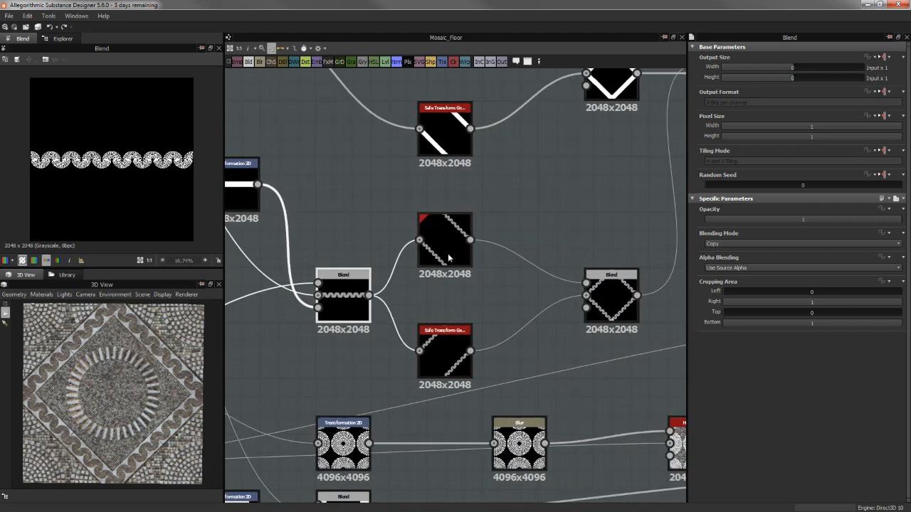
Preview the two Safe Transform Grayscale nodes fed by the arch strip and compare their rotation angles
left_click(448, 254)
left_click(449, 342)
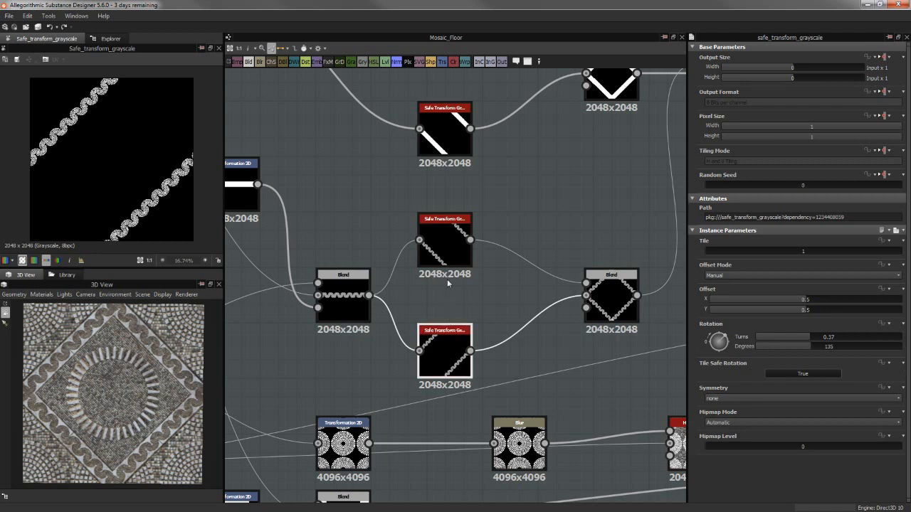
left_click(441, 259)
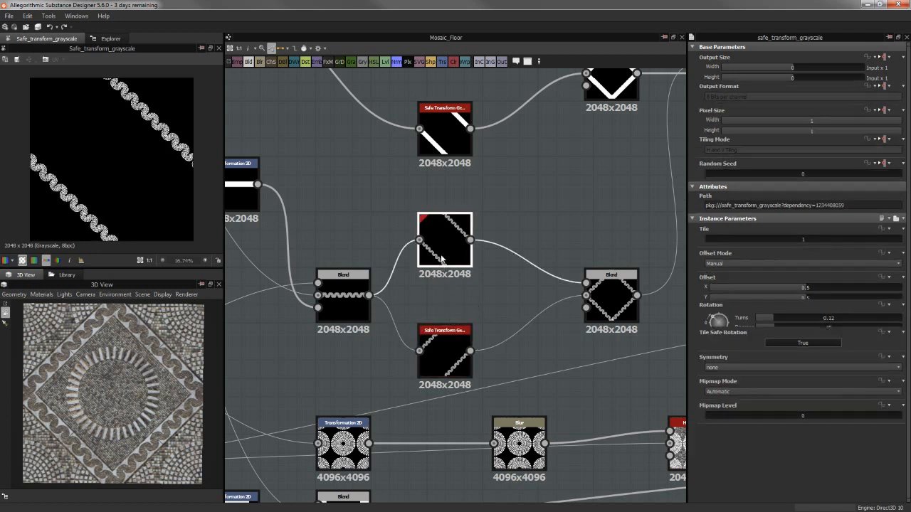
left_click(445, 359)
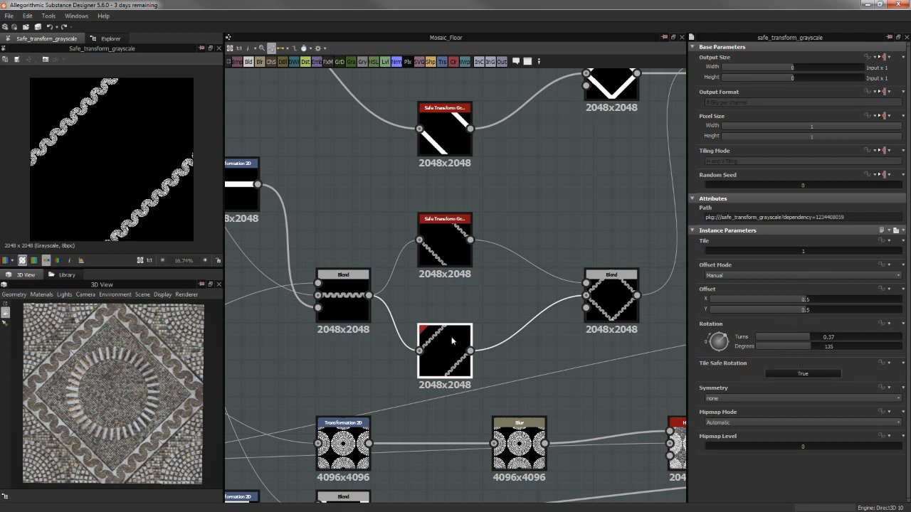
left_click(433, 245)
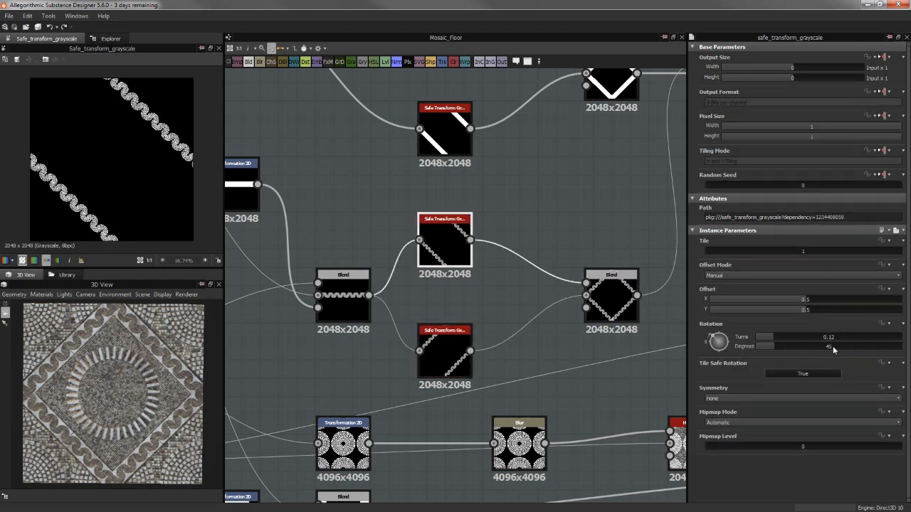
left_click(450, 340)
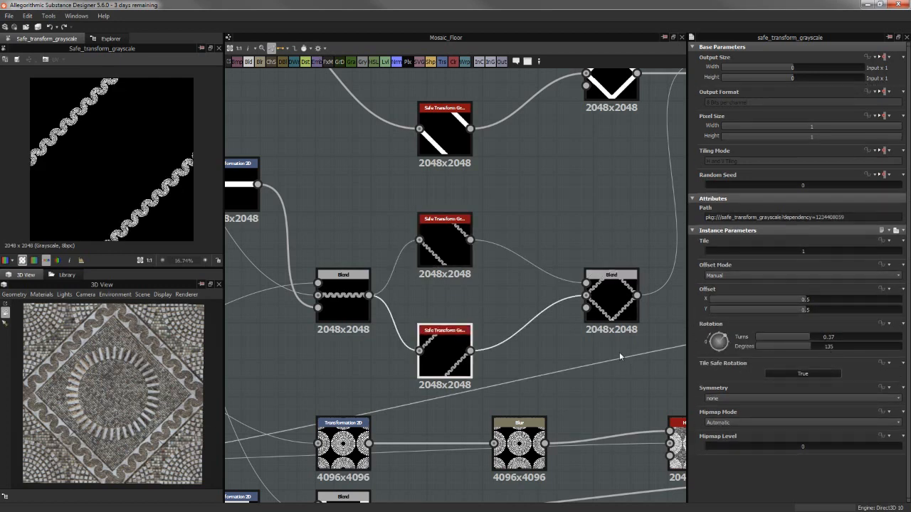
Preview the Blend that merges the two rotated arch strips into a diamond, and examine its corner overlap in the 2D view
middle_click_drag(531, 325, 504, 324)
left_click(584, 302)
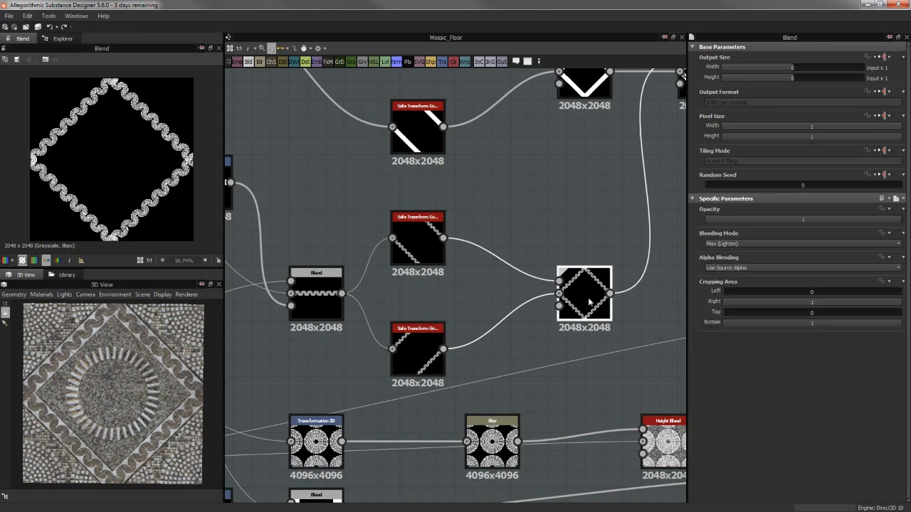
scroll(147, 184, "up", 3)
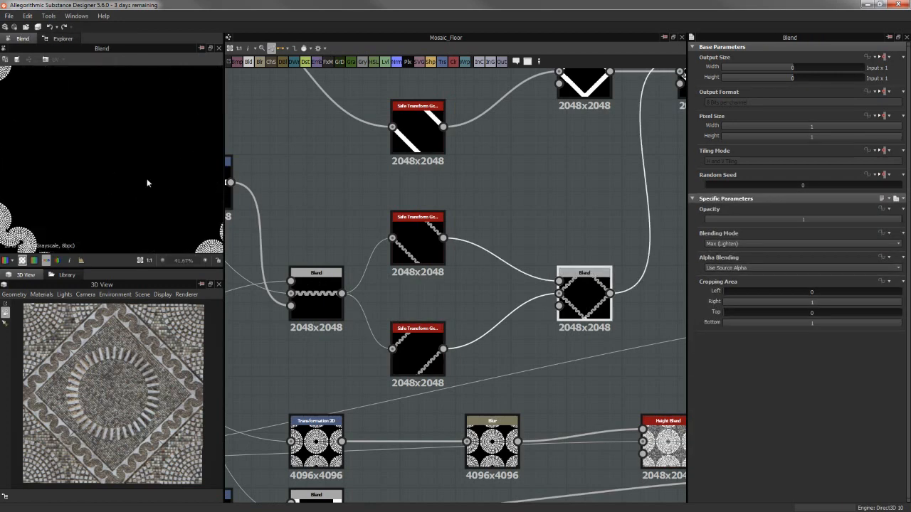
scroll(146, 182, "up", 5)
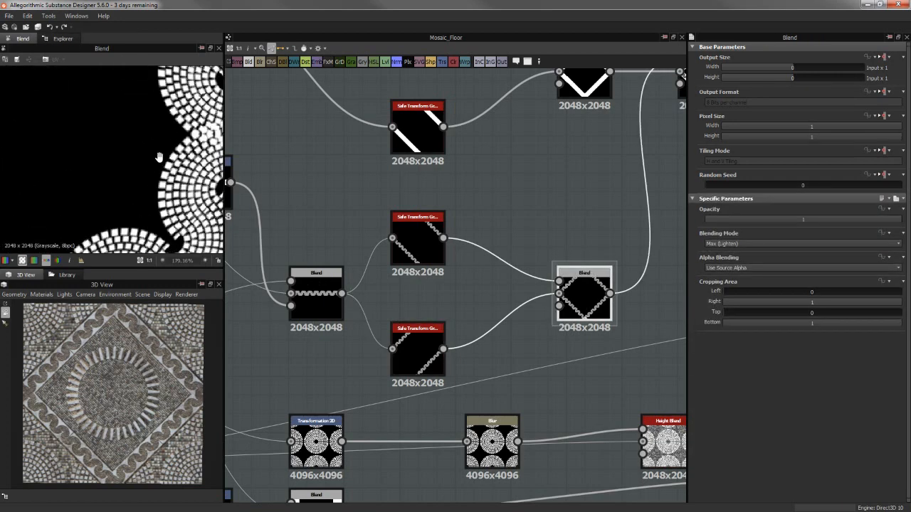
middle_click_drag(159, 157, 146, 161)
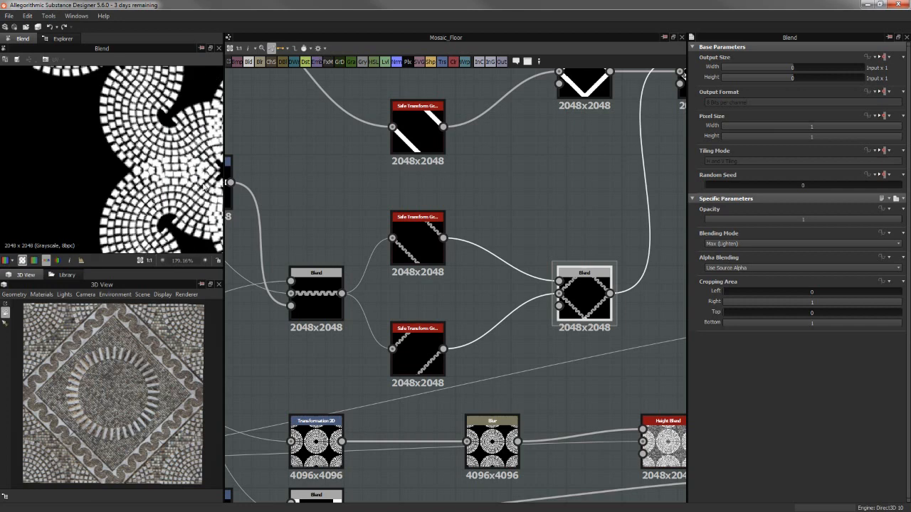
scroll(205, 186, "down", 3)
scroll(121, 320, "up", 2)
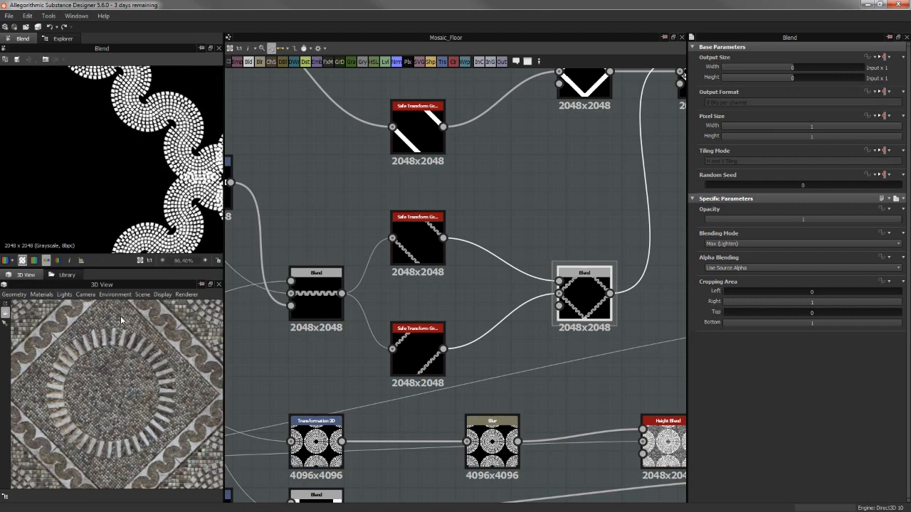
Examine the corner of the arch border on the floor in the 3D view, checking how the overlapping tiles look
middle_click_drag(121, 320, 126, 360)
scroll(127, 360, "up", 5)
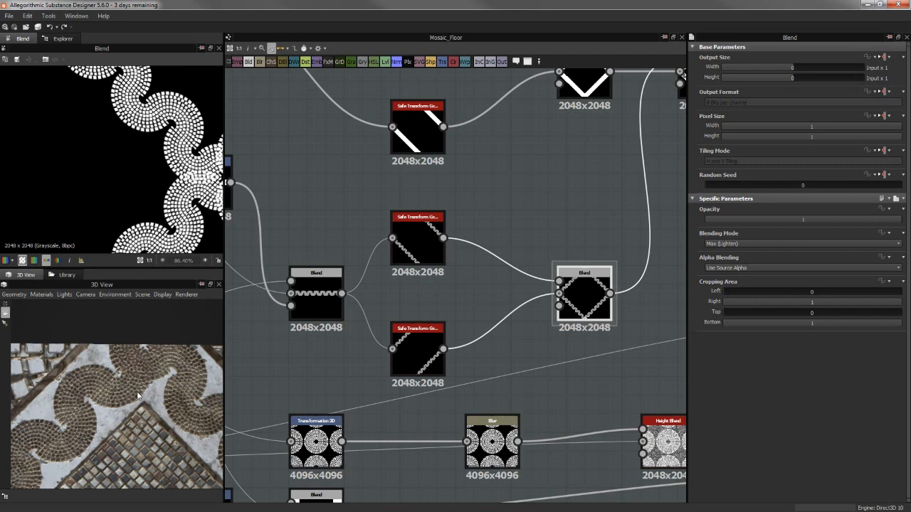
middle_click_drag(137, 396, 111, 419)
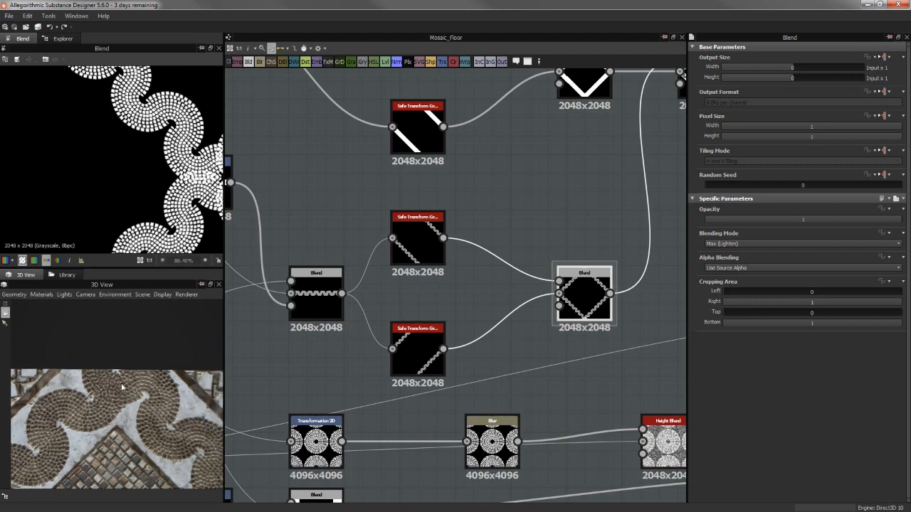
scroll(121, 395, "up", 3)
scroll(106, 375, "down", 2)
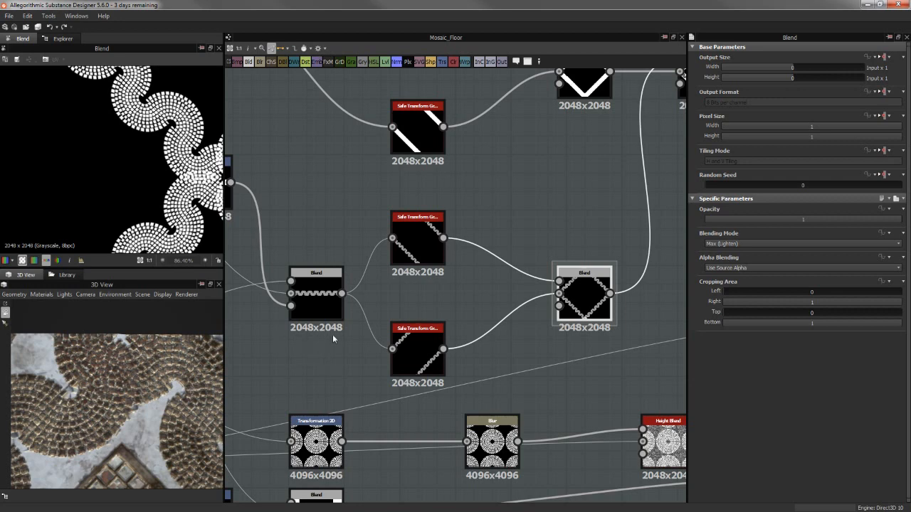
scroll(132, 395, "down", 5)
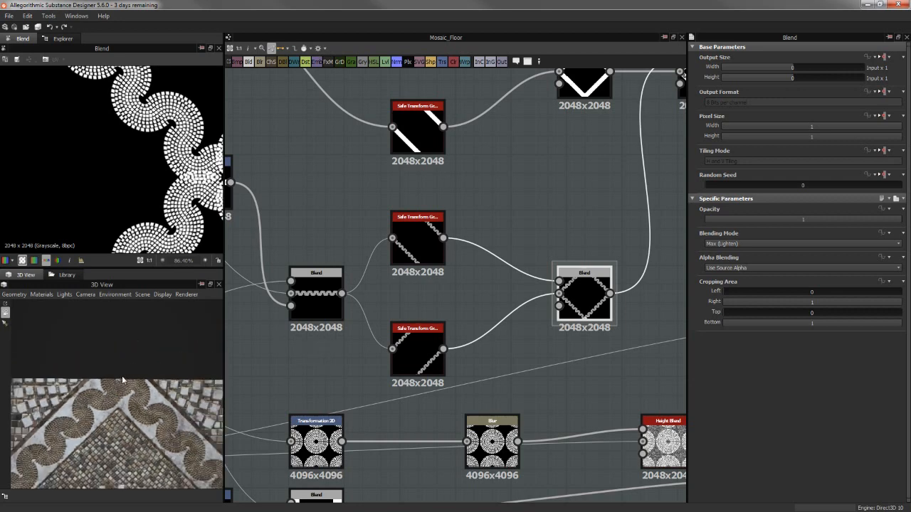
scroll(134, 402, "up", 5)
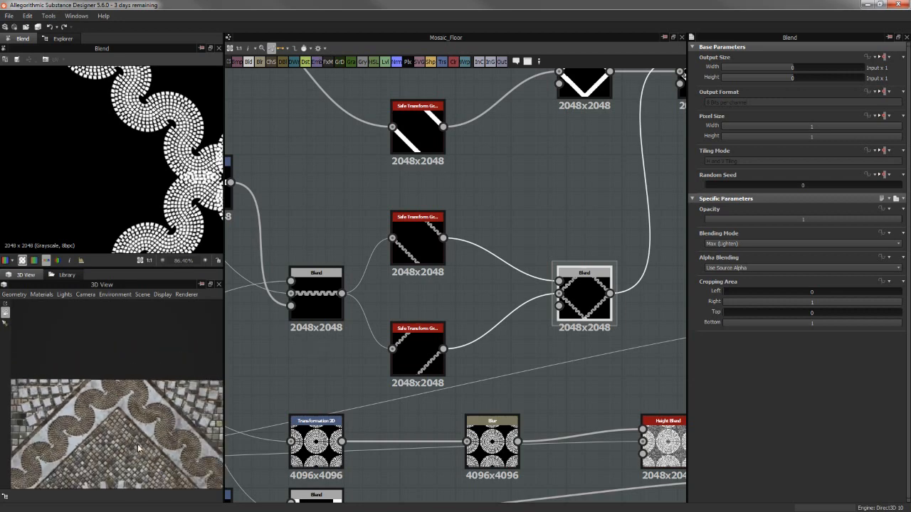
scroll(136, 411, "down", 4)
scroll(542, 360, "down", 4)
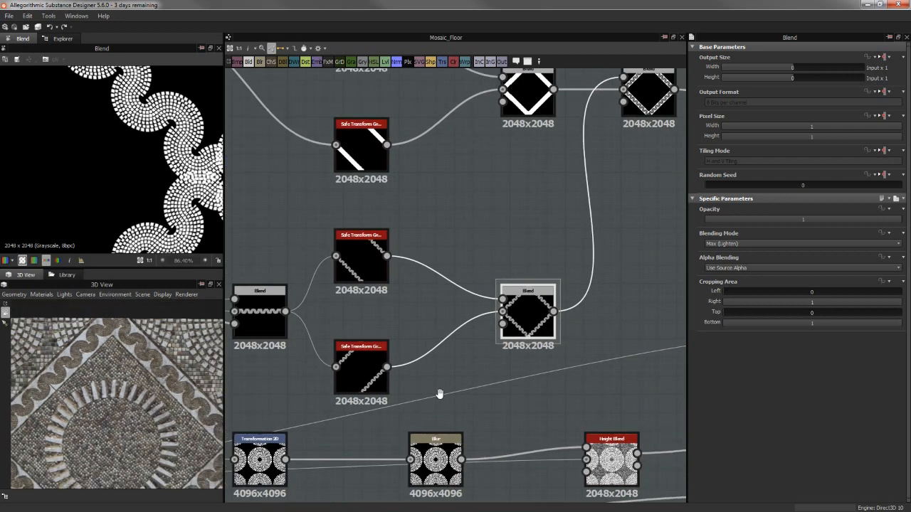
Show the whole diamond-shaped arch border again in the 2D view
middle_click_drag(481, 290, 490, 284)
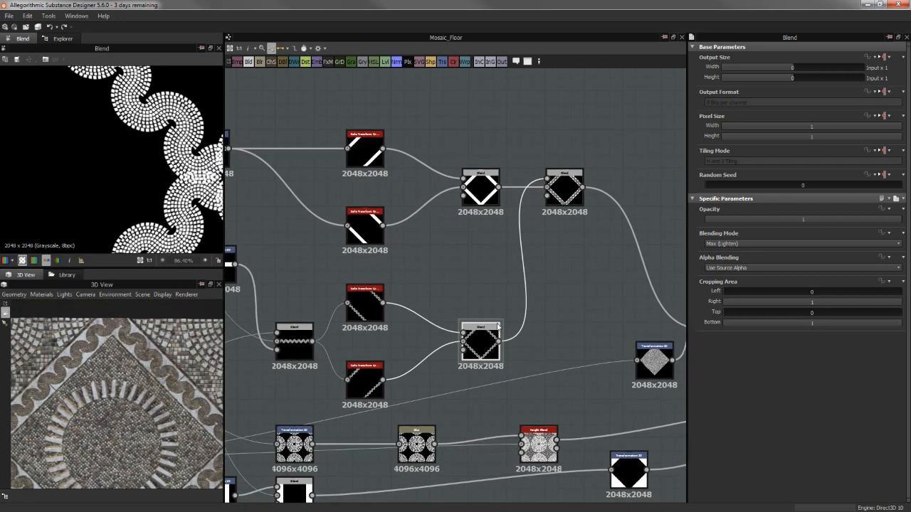
left_click(477, 345)
scroll(137, 151, "down", 5)
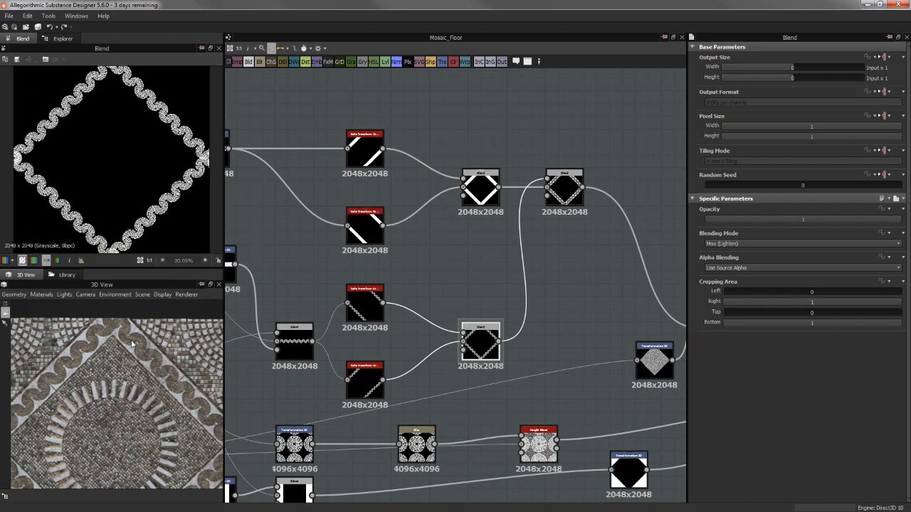
Preview the plain white strip from the upper Transformation 2D node and the two Safe Transform Grayscale nodes that rotate it
middle_click_drag(486, 247, 631, 250)
middle_click_drag(498, 247, 635, 252)
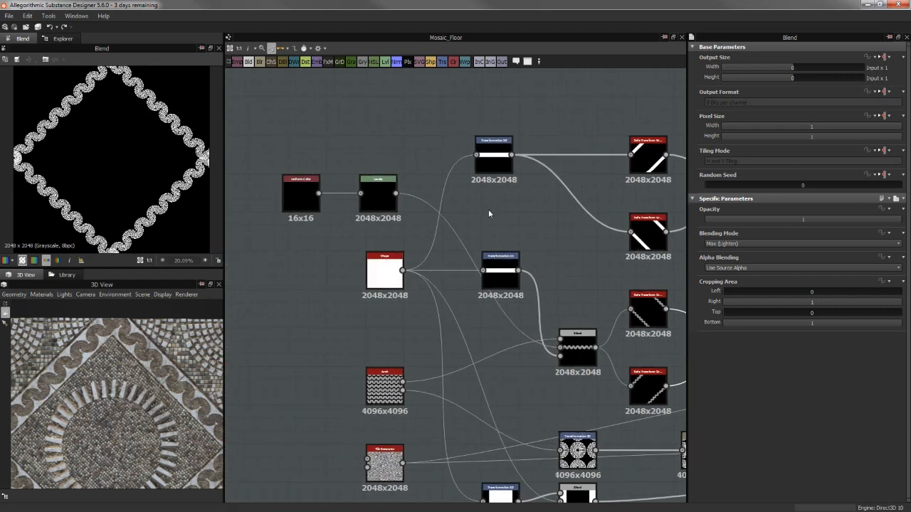
middle_click_drag(485, 211, 448, 210)
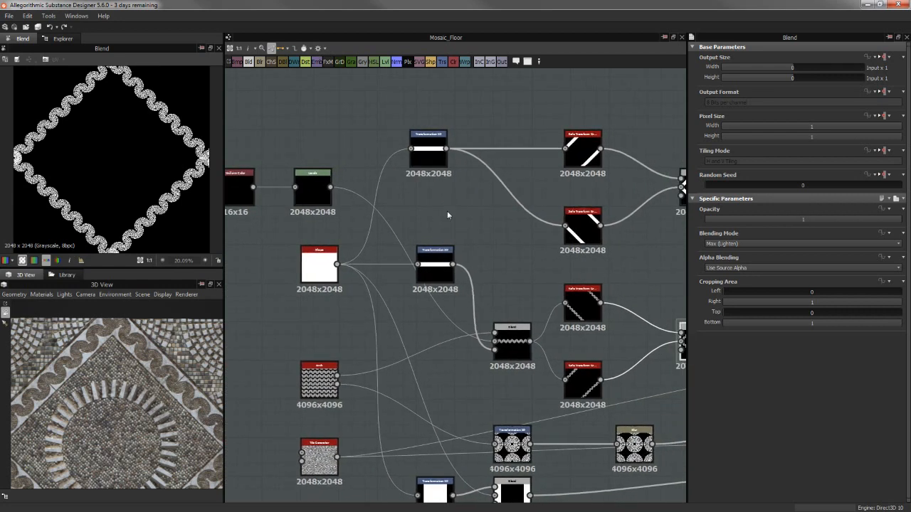
left_click(427, 146)
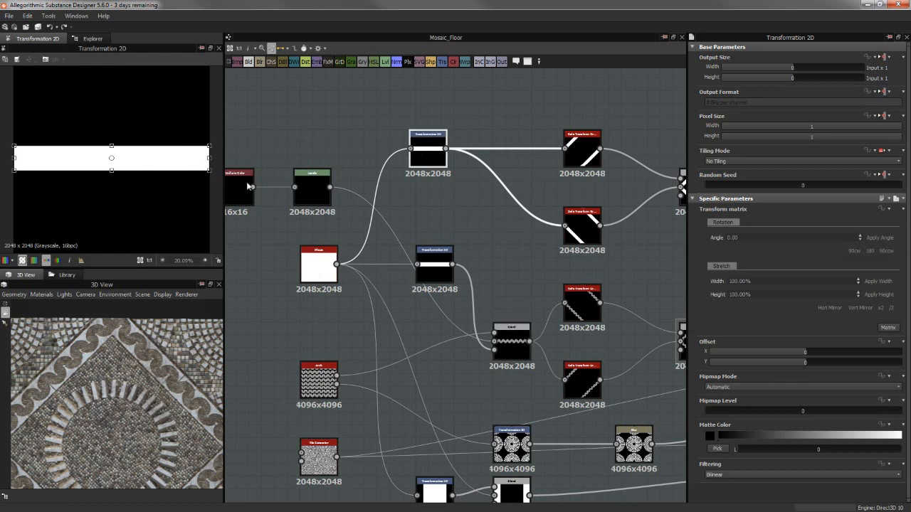
middle_click_drag(580, 165, 524, 166)
left_click(524, 165)
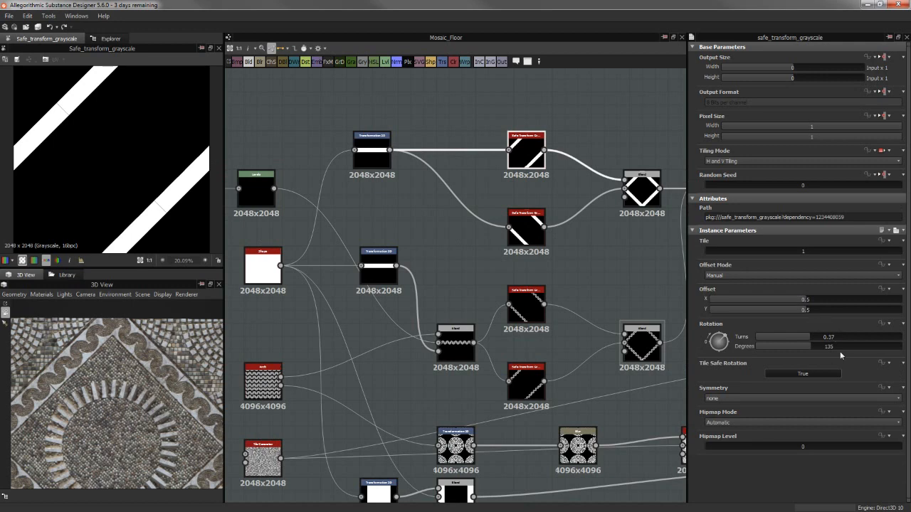
left_click(527, 228)
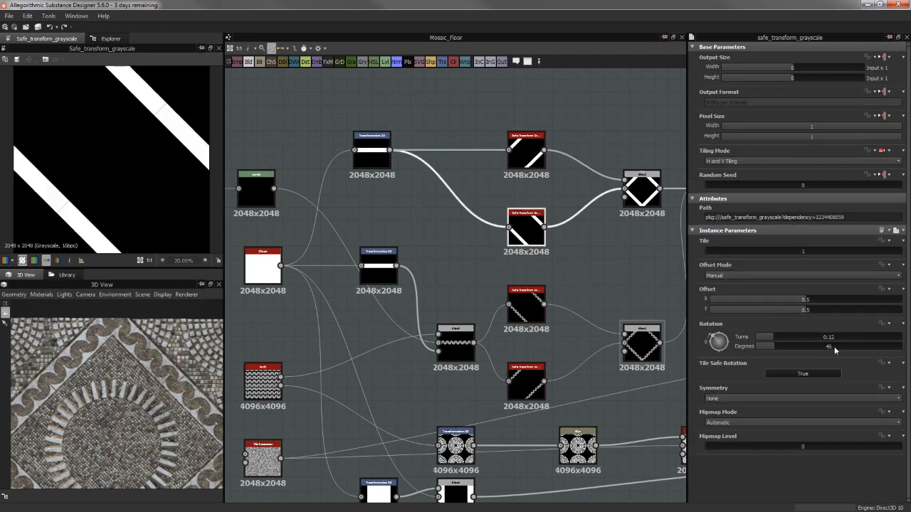
Preview the Blend that combines the rotated white strips into a diamond, and inspect its seam line against the floor in 3D
middle_click_drag(456, 220, 341, 220)
left_click(527, 187)
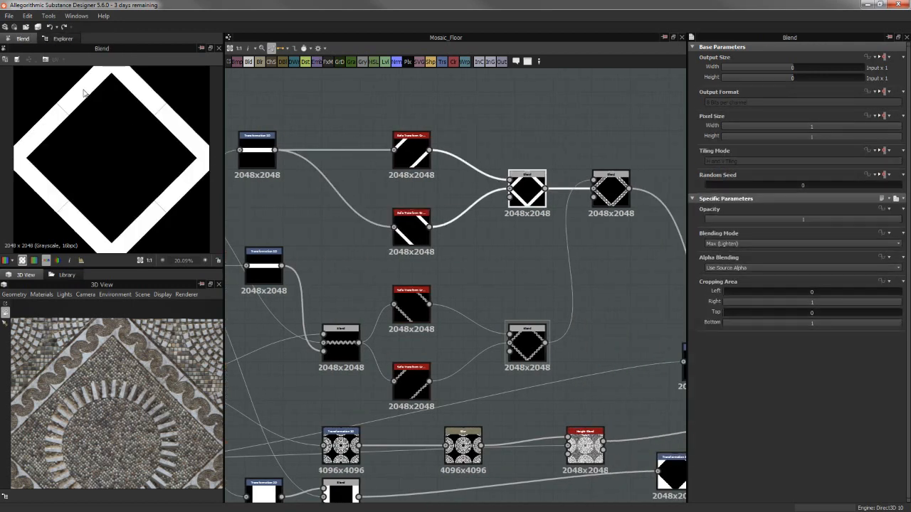
scroll(81, 126, "up", 4)
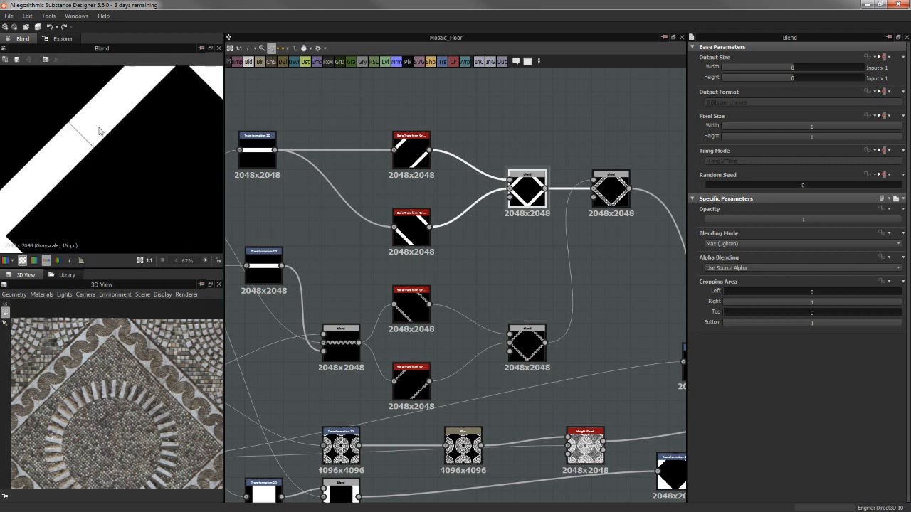
scroll(161, 409, "up", 2)
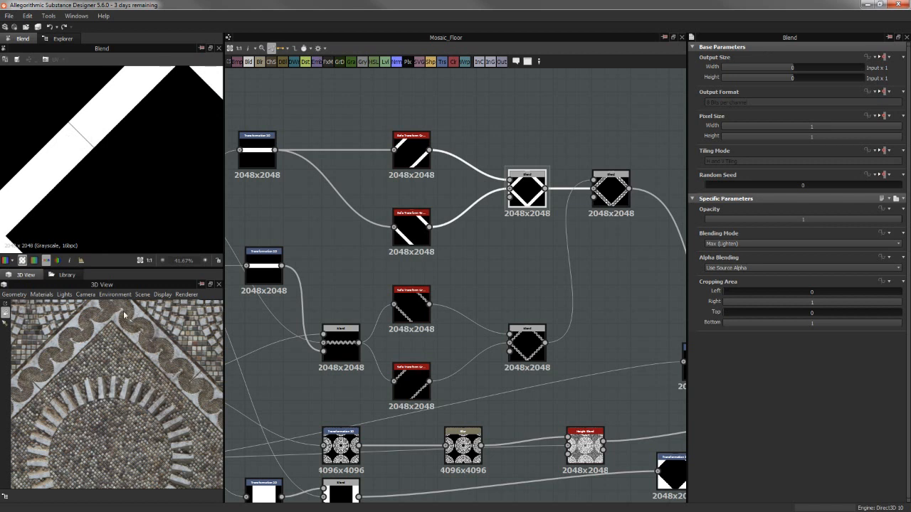
Bring the whole diamond border into view in 3D and preview the full white diamond Blend in the 2D view
scroll(125, 351, "down", 1)
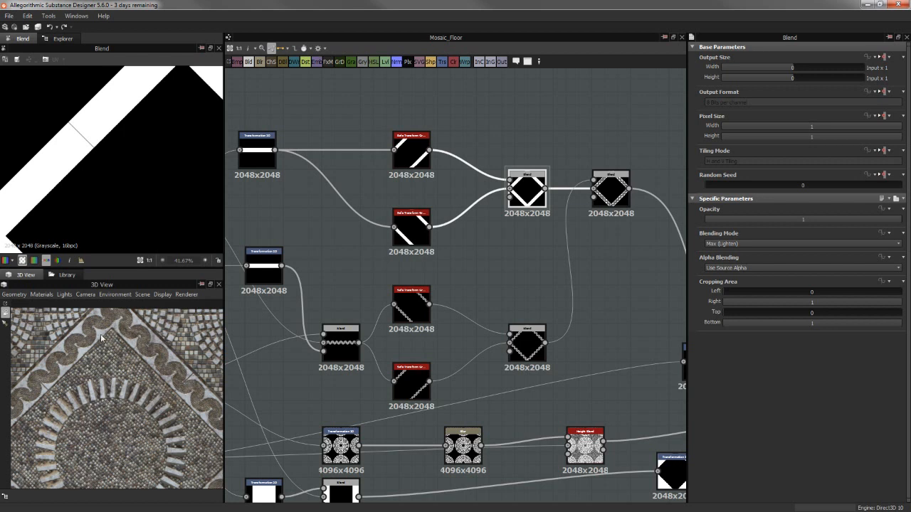
scroll(134, 351, "down", 3)
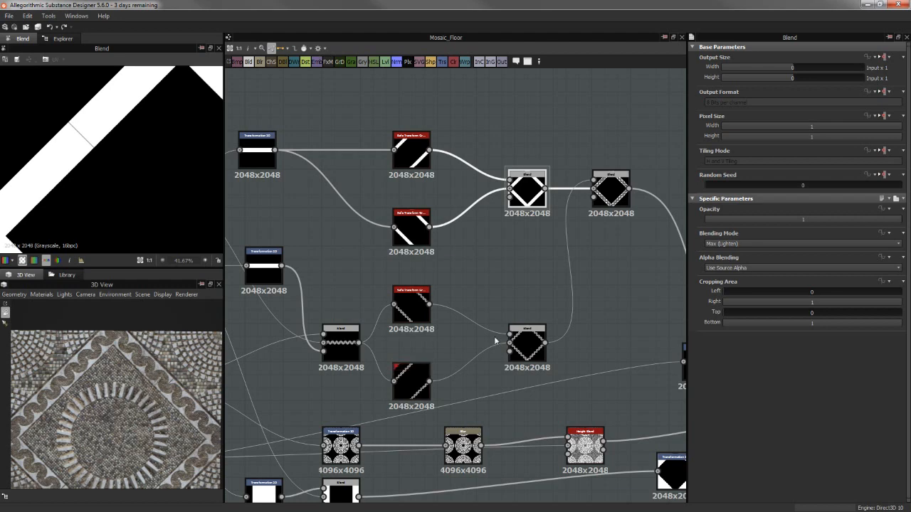
middle_click_drag(498, 324, 394, 311)
middle_click_drag(451, 269, 411, 265)
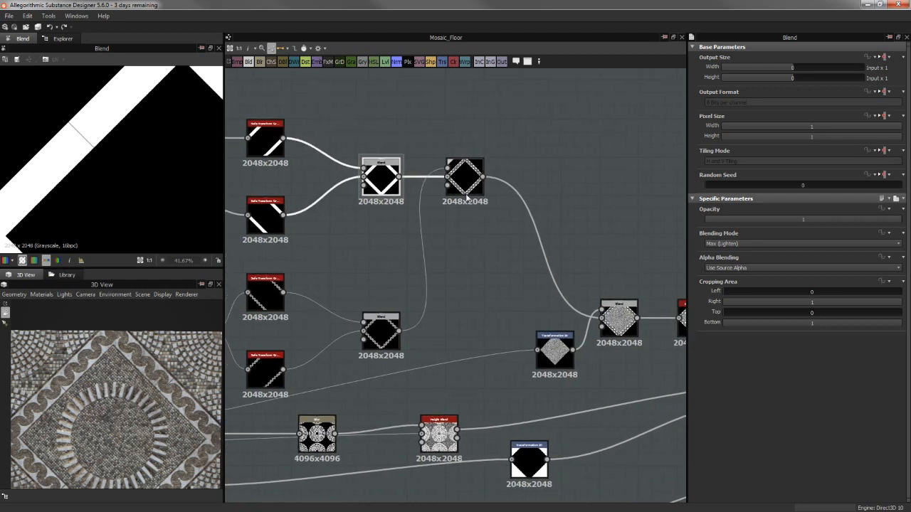
double_click(462, 184)
double_click(369, 193)
scroll(108, 164, "down", 3)
Preview the Subtract Blend that cuts the arch tiles out of the white diamond, and examine its strip and seam up close
double_click(463, 178)
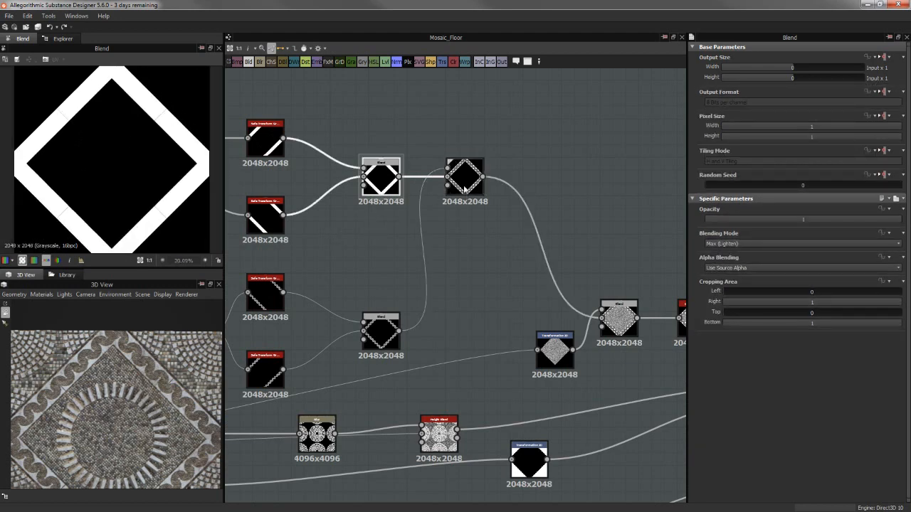
scroll(194, 110, "up", 1)
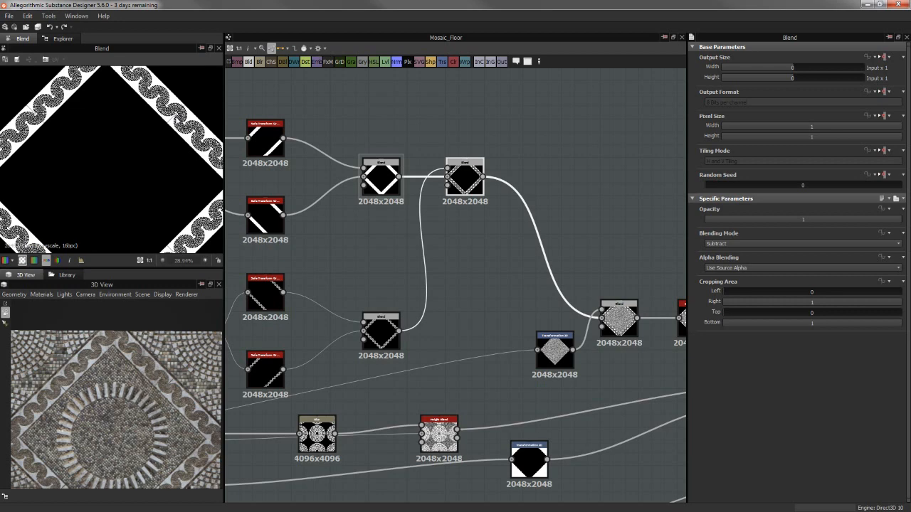
scroll(144, 146, "up", 6)
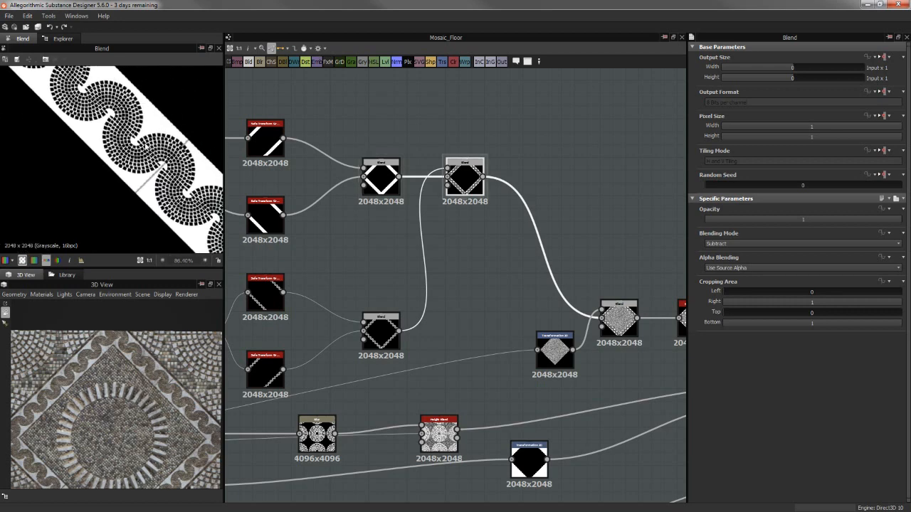
scroll(144, 146, "up", 3)
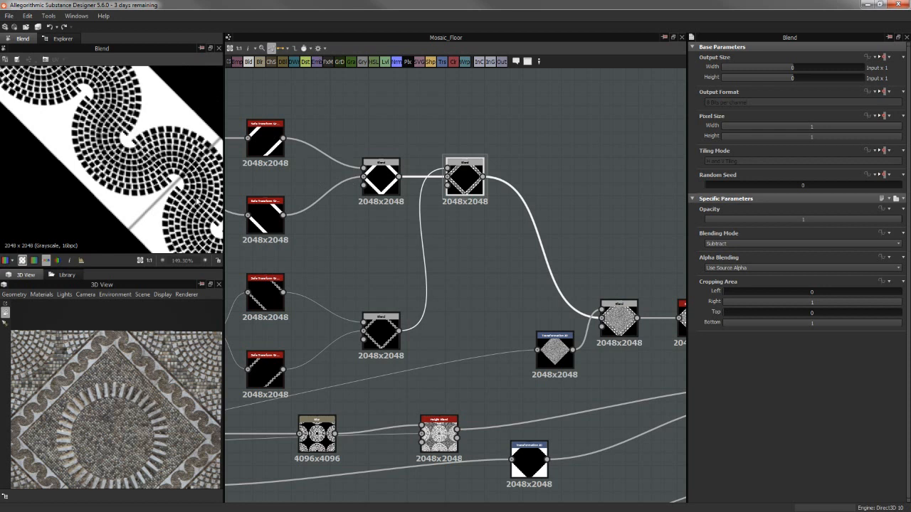
Spread out the graph by moving the circle pattern's Transformation 2D, Blur and Height Blend nodes and the square mask's two nodes lower
middle_click_drag(544, 301, 521, 261)
scroll(494, 261, "down", 2)
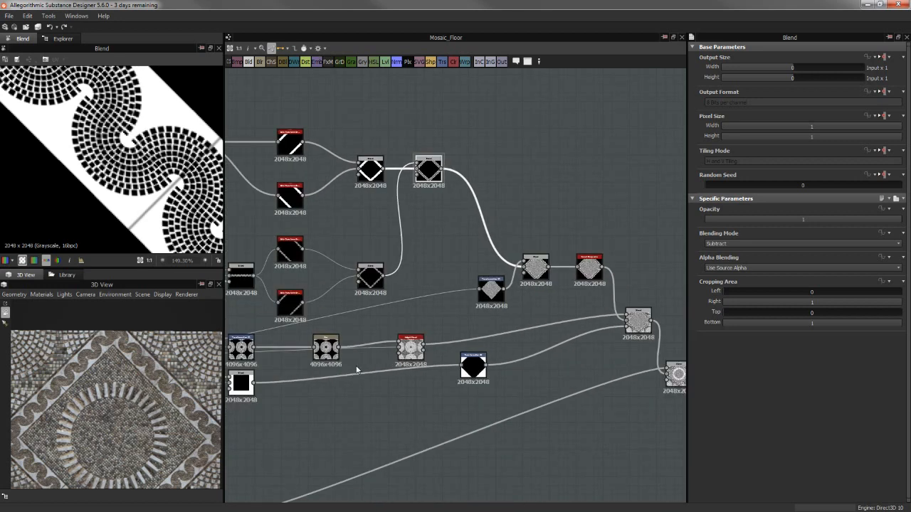
middle_click_drag(471, 315, 674, 240)
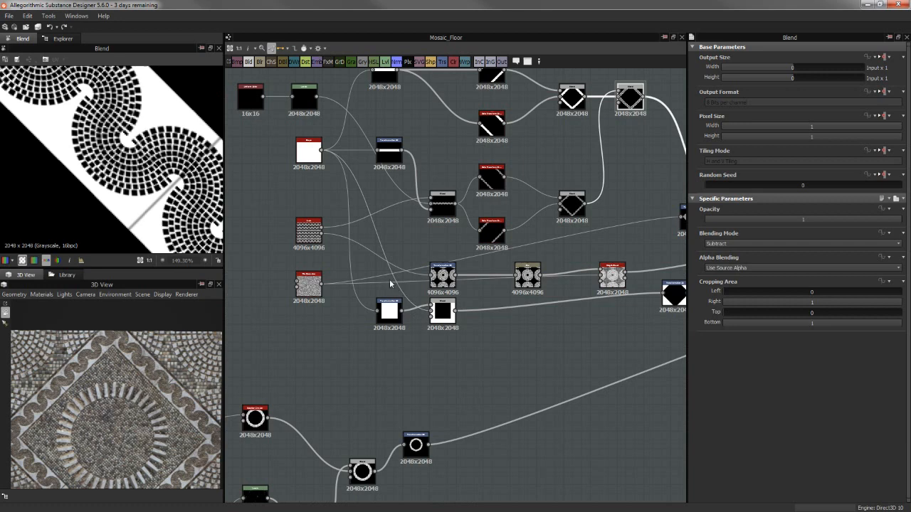
left_click_drag(391, 280, 603, 341)
left_click_drag(607, 285, 599, 316)
middle_click_drag(541, 297, 510, 298)
left_click_drag(398, 306, 408, 311)
left_click(411, 351)
left_click_drag(411, 352, 420, 374)
left_click(349, 356)
left_click_drag(349, 361, 358, 366)
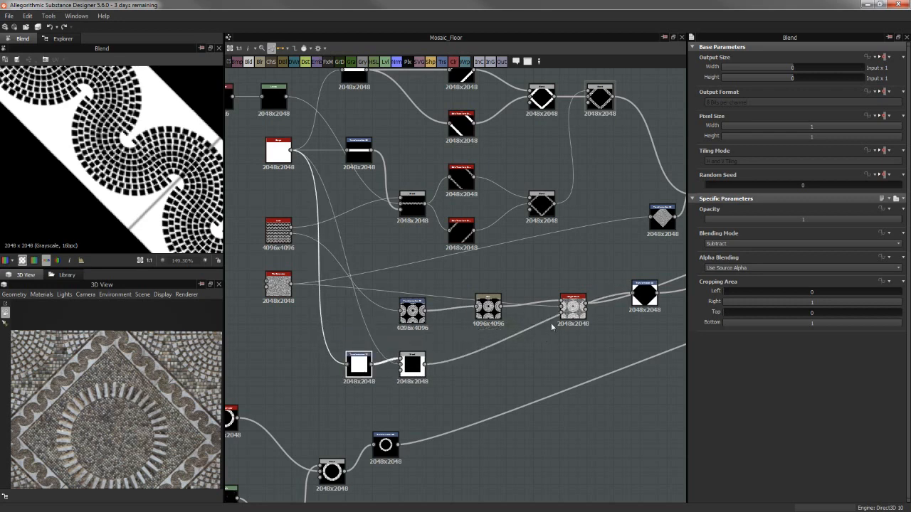
left_click_drag(580, 320, 580, 351)
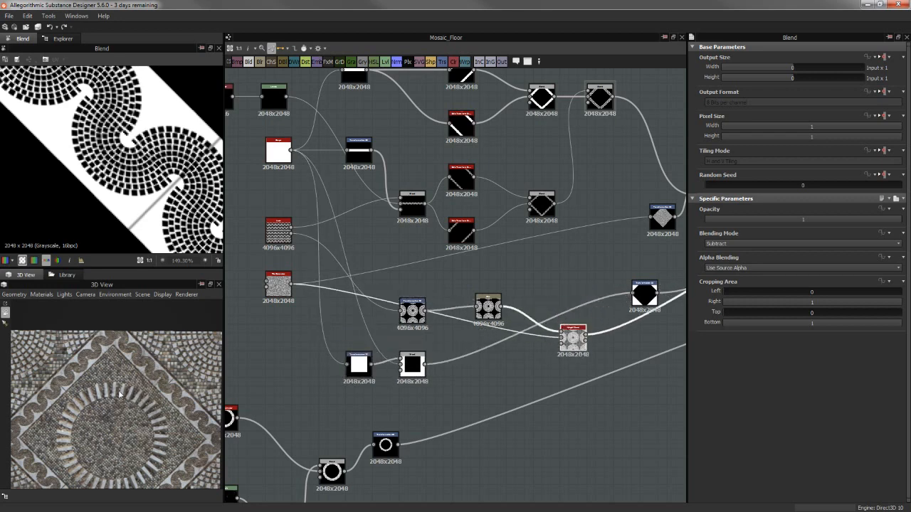
Compare the small floor tiles in 3D with the Tile Generator and set its Offset Random to 0.08
scroll(120, 393, "up", 6)
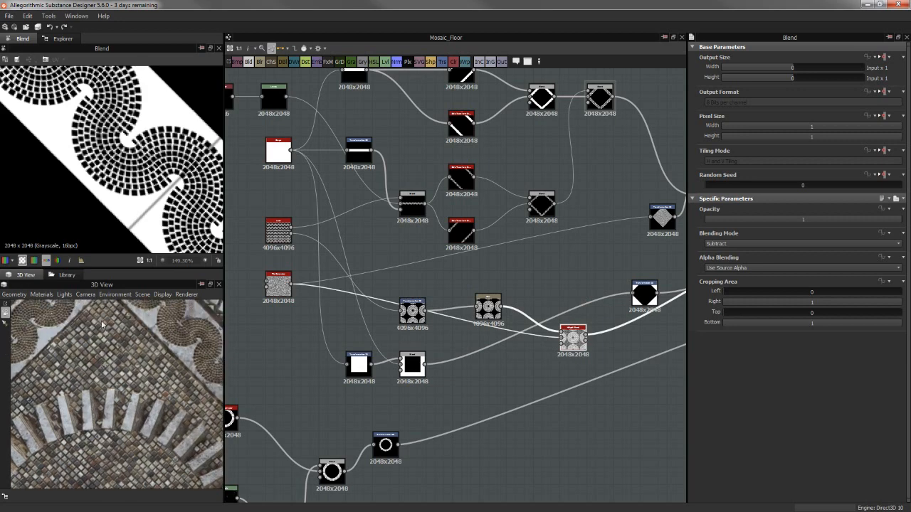
right_click_drag(101, 325, 197, 313)
double_click(277, 286)
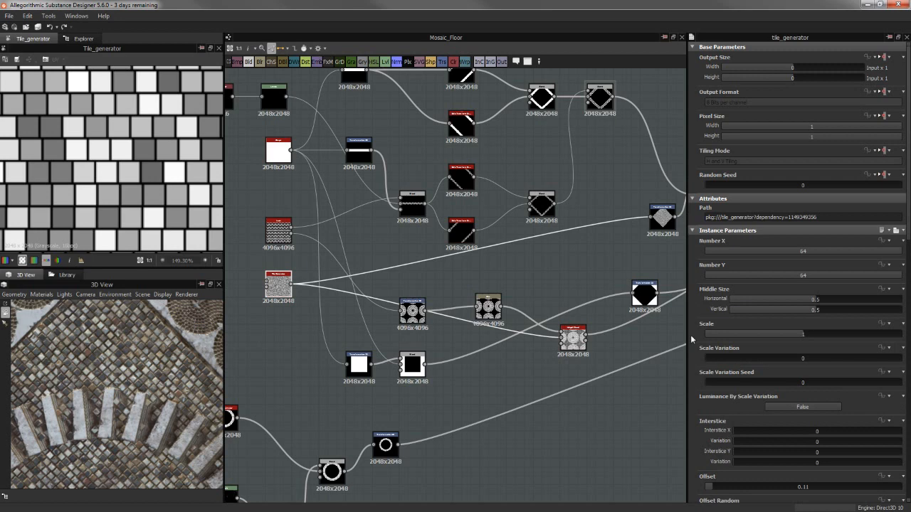
scroll(692, 348, "down", 10)
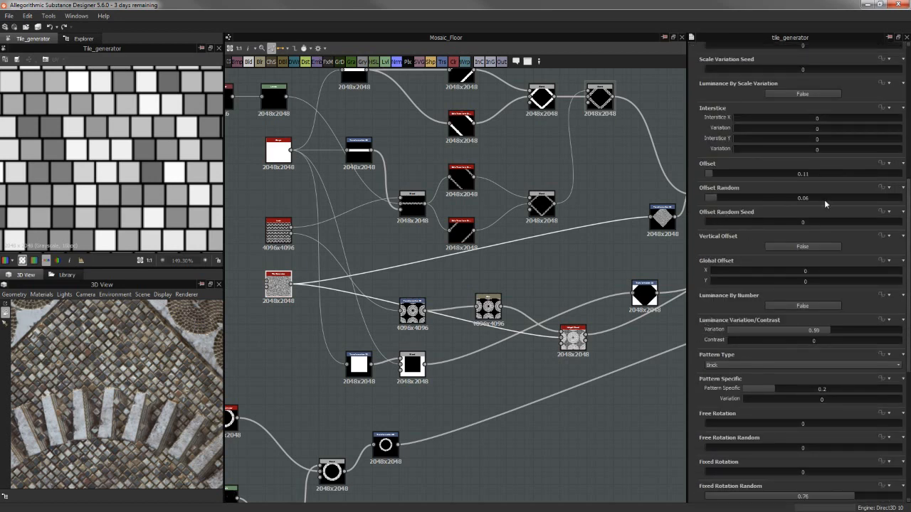
left_click_drag(717, 198, 720, 197)
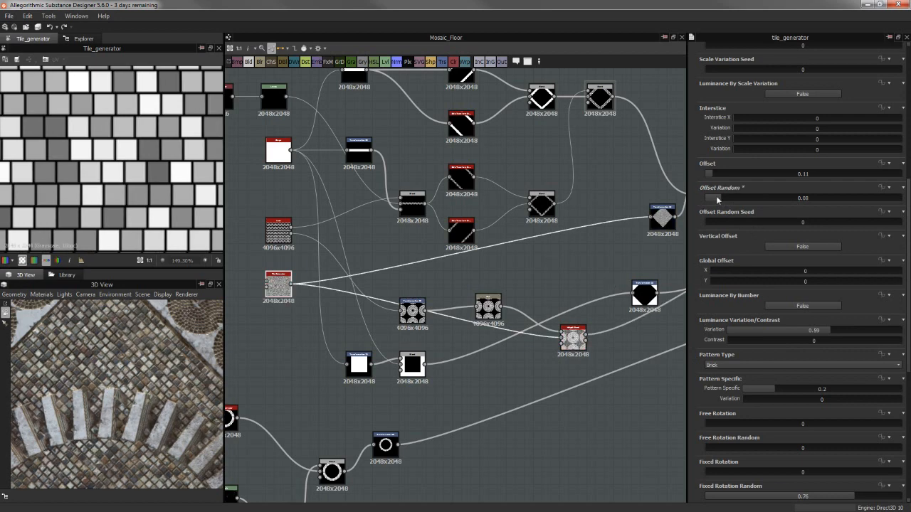
Set the Tile Generator's Free Rotation Random to 11.3 and inspect the tiles inside the ring in the 3D view
scroll(705, 284, "down", 2)
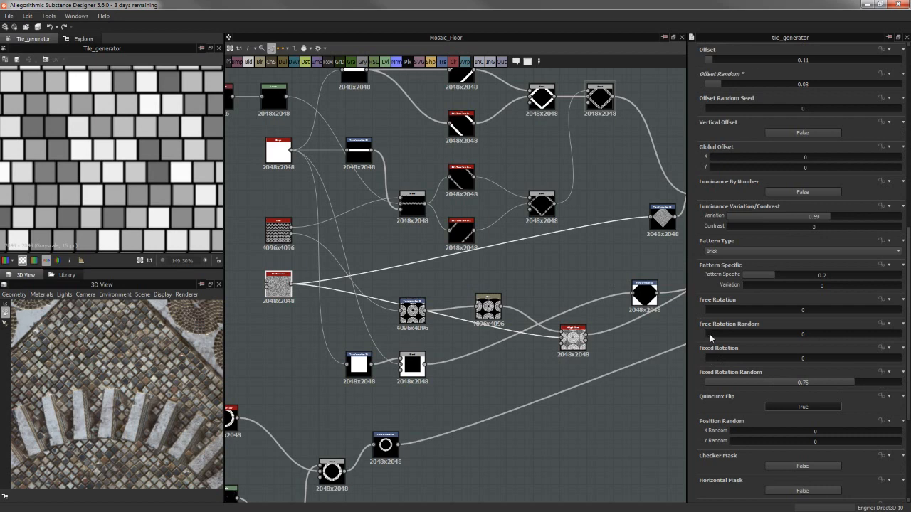
left_click_drag(711, 338, 713, 338)
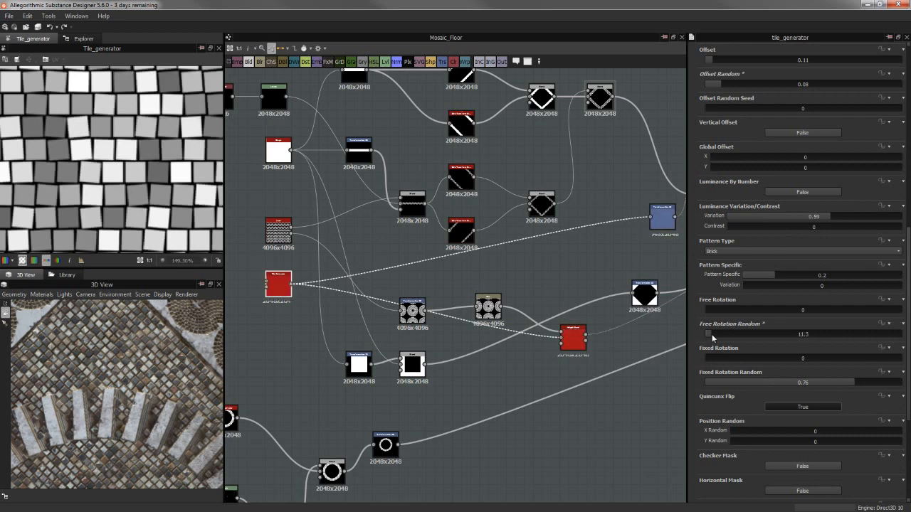
left_click_drag(171, 364, 141, 414)
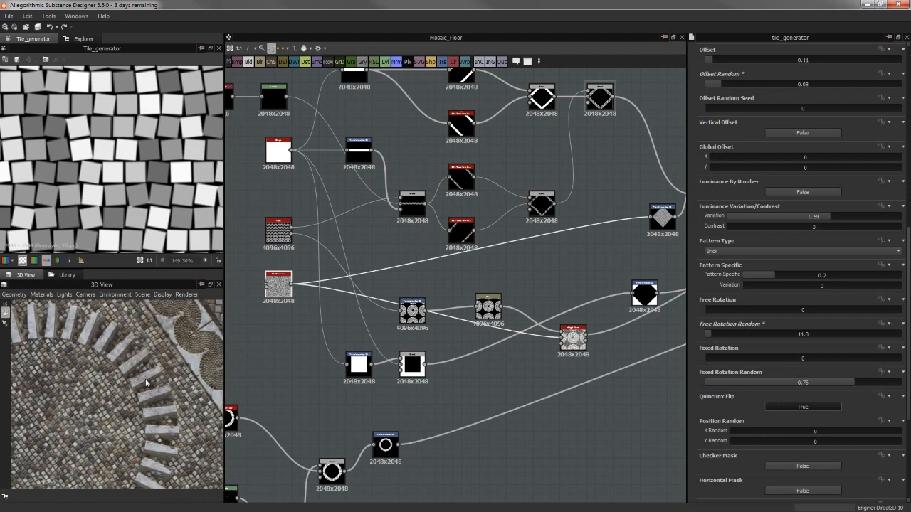
Trace the Tile Generator output to the Transformation 2D that turns it into a diamond and preview that node
middle_click_drag(366, 278, 298, 317)
middle_click_drag(455, 288, 568, 273)
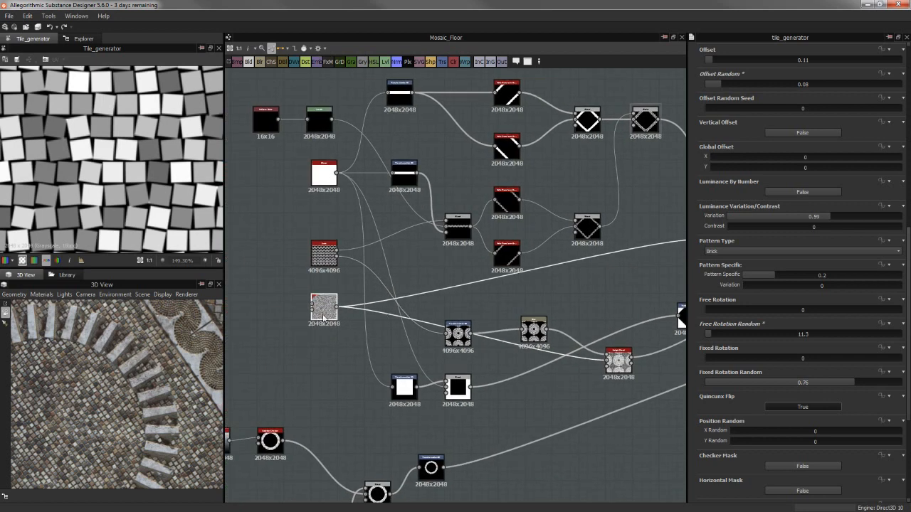
middle_click_drag(490, 313, 220, 371)
left_click(432, 304)
double_click(432, 304)
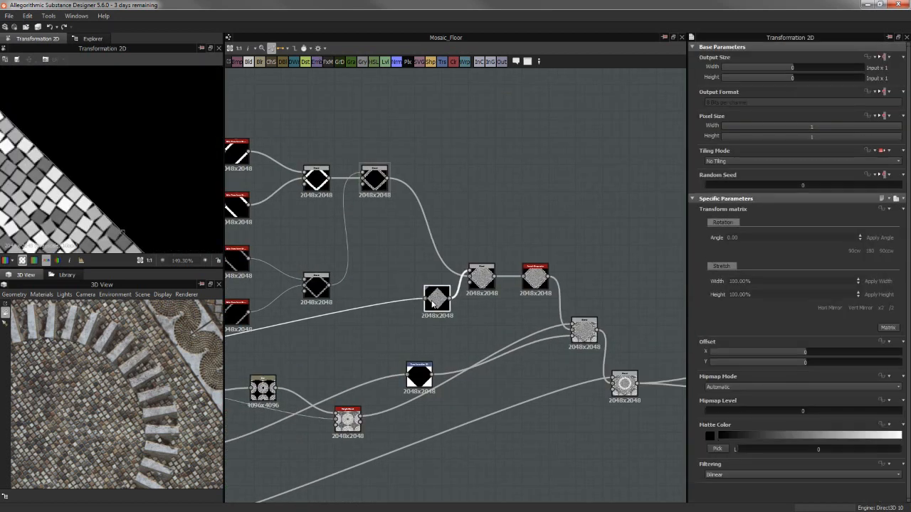
scroll(183, 113, "down", 4)
scroll(183, 113, "up", 2)
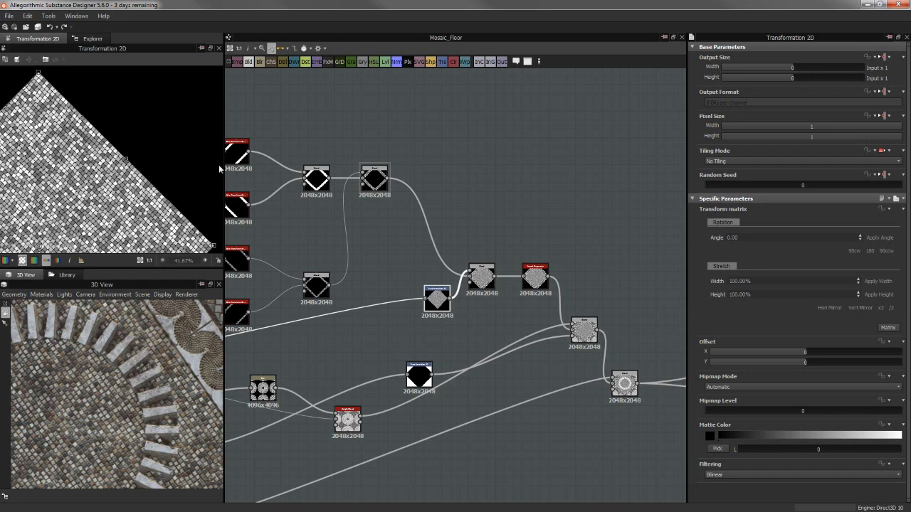
Preview the Max (Lighten) Blend that joins the tiled diamond with the arch border, and examine the edges between them
double_click(483, 279)
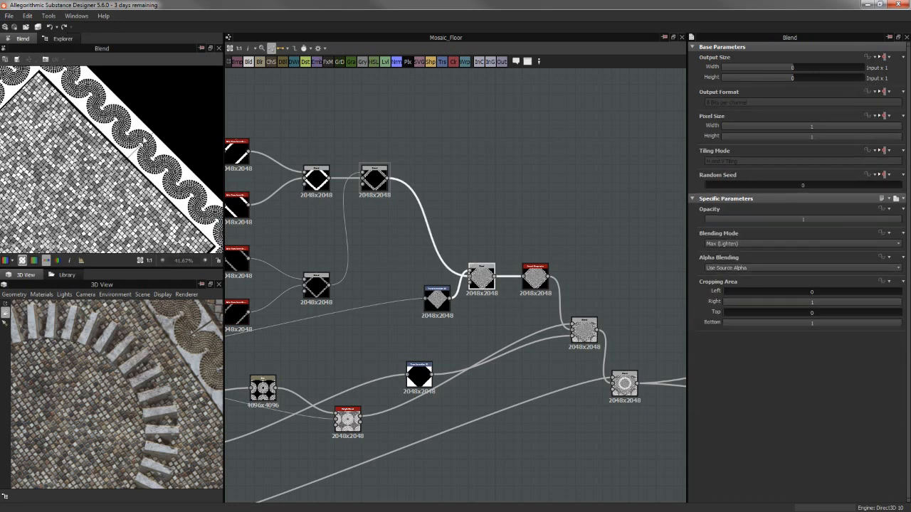
scroll(178, 153, "down", 2)
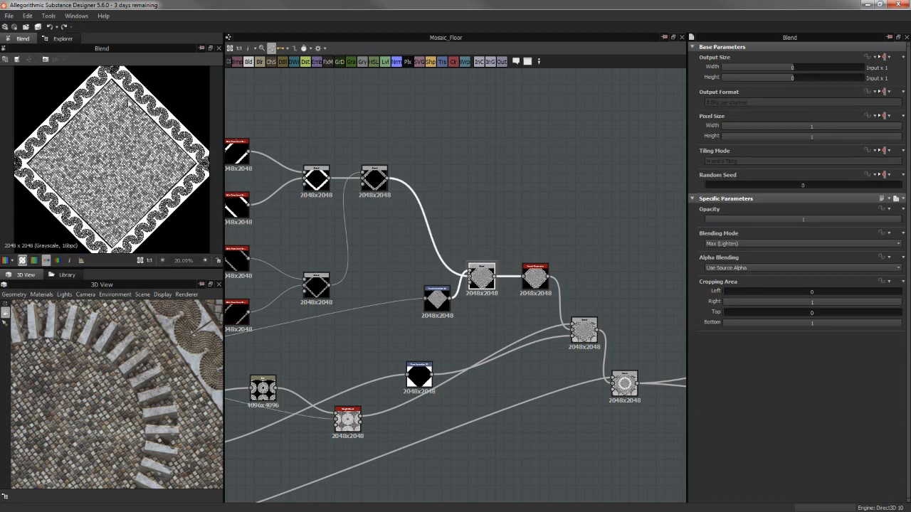
scroll(165, 187, "down", 1)
scroll(112, 160, "up", 2)
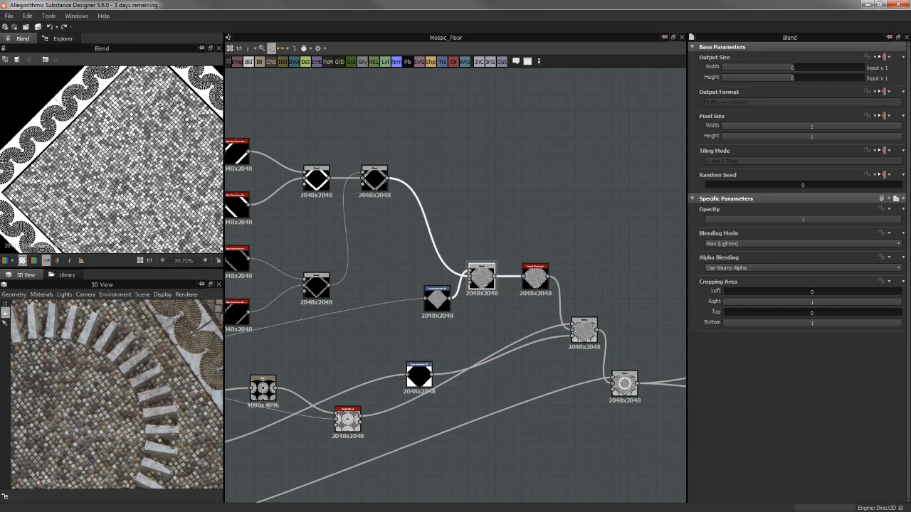
scroll(135, 141, "down", 2)
scroll(167, 143, "up", 2)
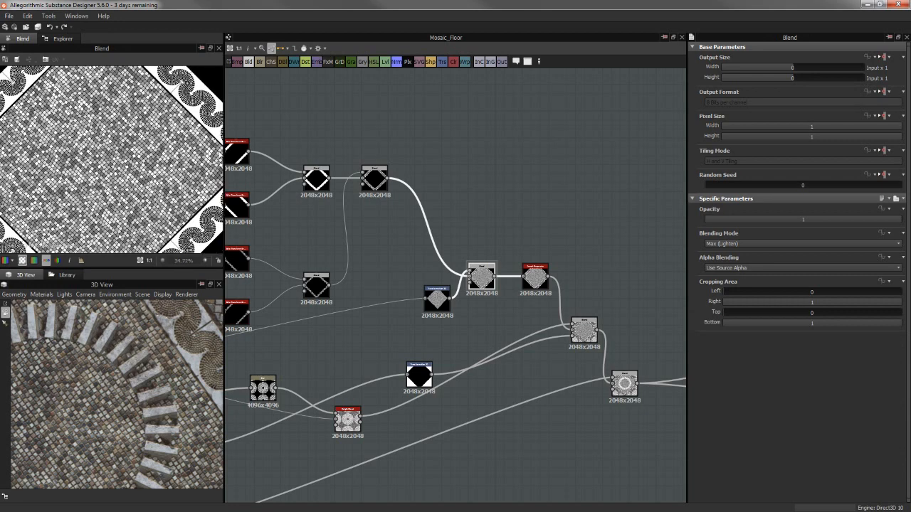
scroll(158, 144, "down", 3)
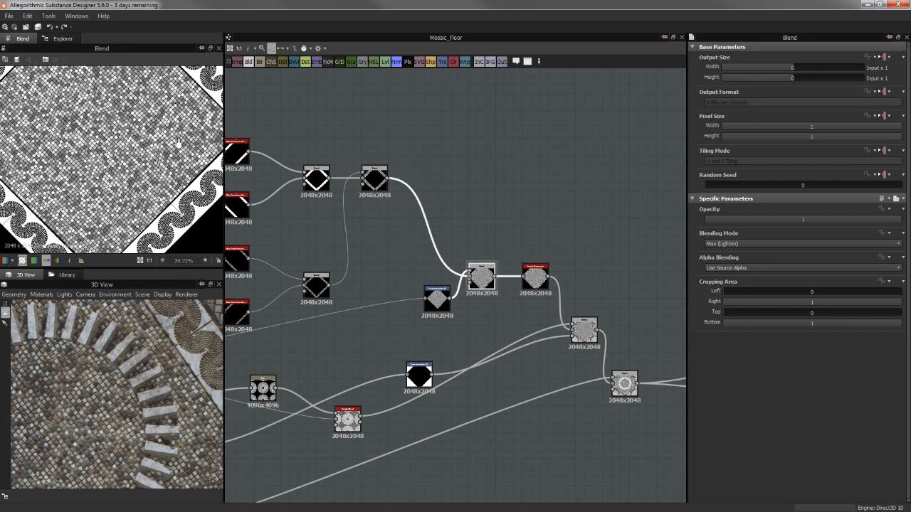
scroll(144, 222, "up", 3)
scroll(192, 172, "down", 2)
scroll(163, 206, "up", 2)
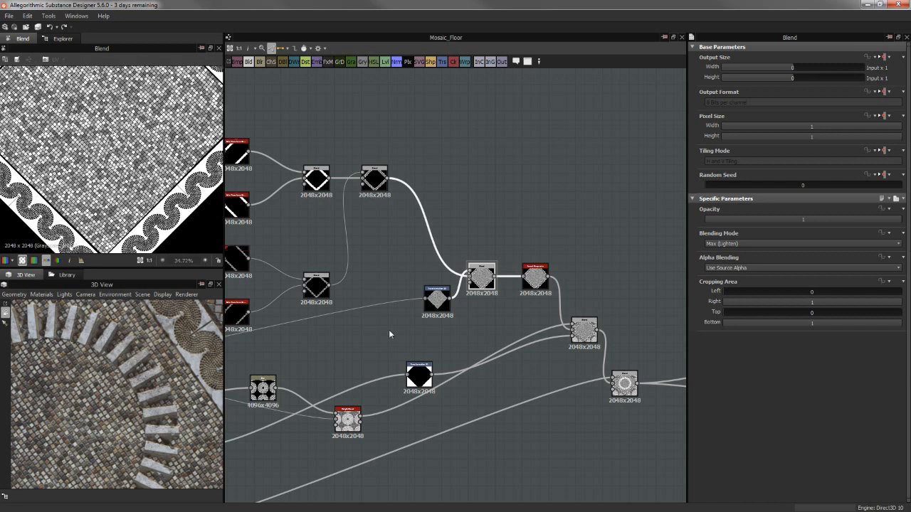
Adjust the tiled diamond's size slightly in its Transformation 2D while previewing the Blend, and check its fit inside the arch border
left_click(437, 299)
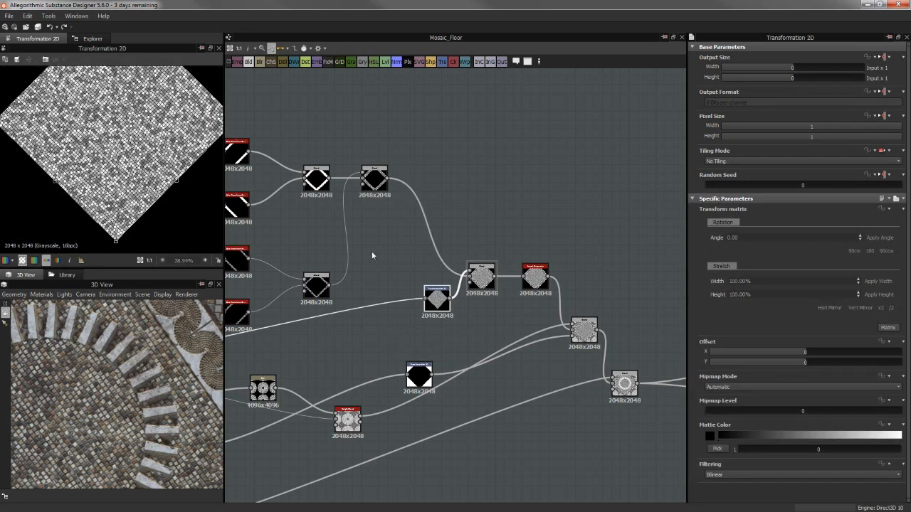
left_click(482, 279)
left_click(437, 299)
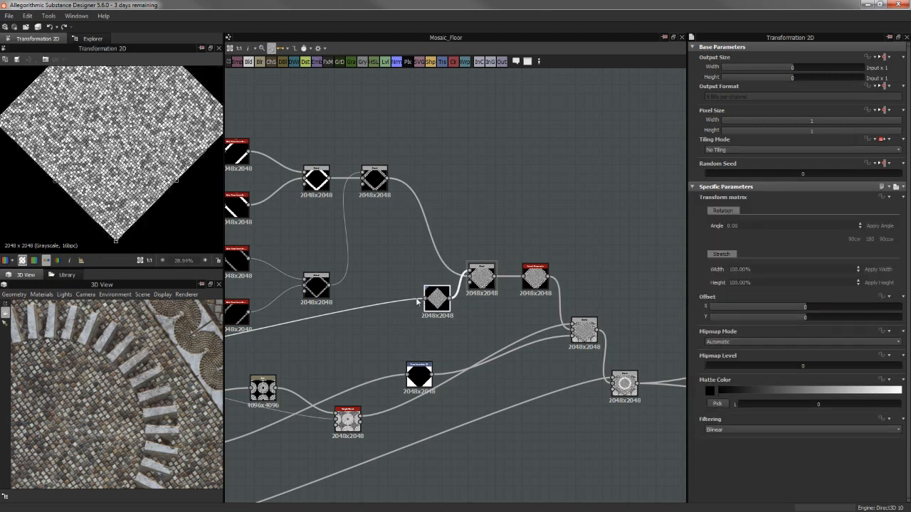
left_click(482, 277)
left_click(435, 298)
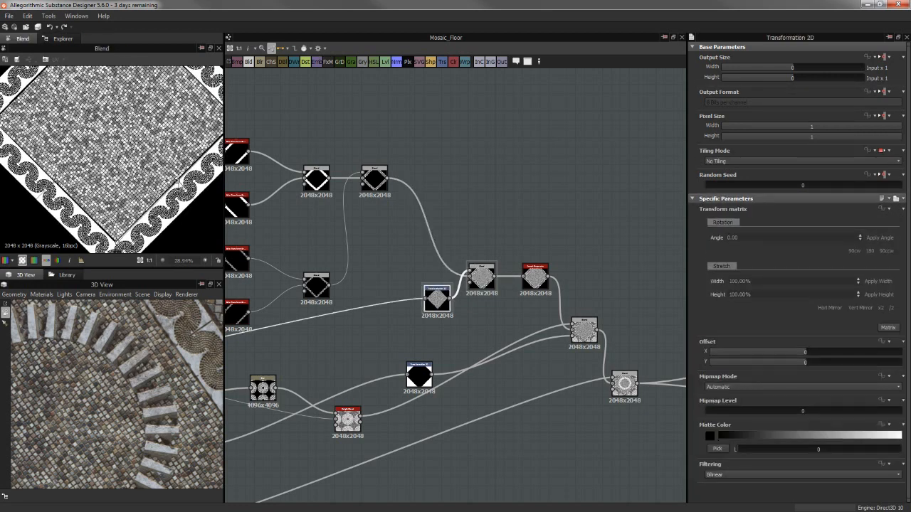
left_click_drag(178, 184, 181, 187)
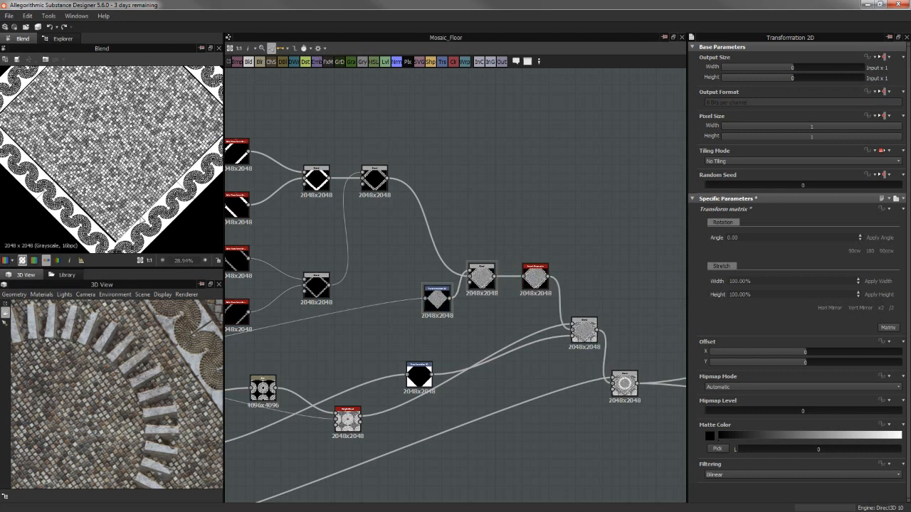
scroll(159, 187, "down", 1)
scroll(111, 158, "down", 1)
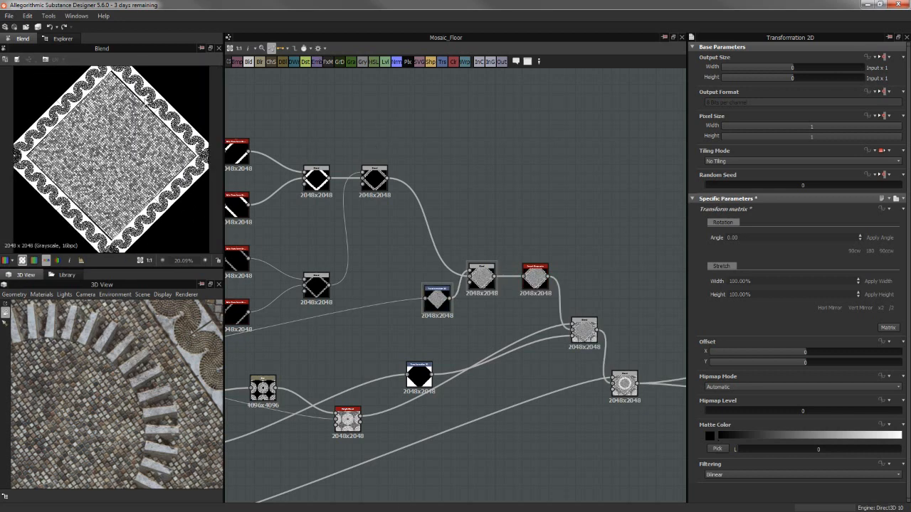
left_click(438, 300)
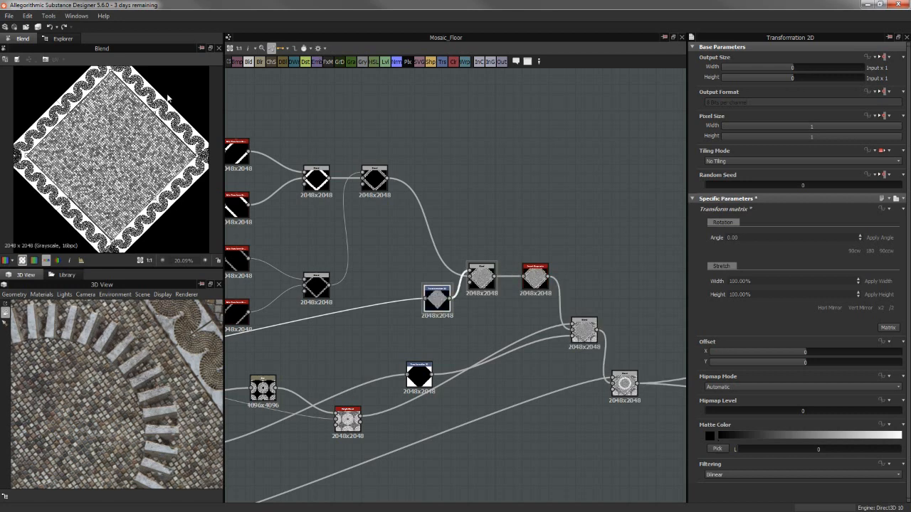
left_click(453, 162)
Examine the border between the arch strip and the inner tiles on the 3D floor from several angles
scroll(131, 356, "down", 5)
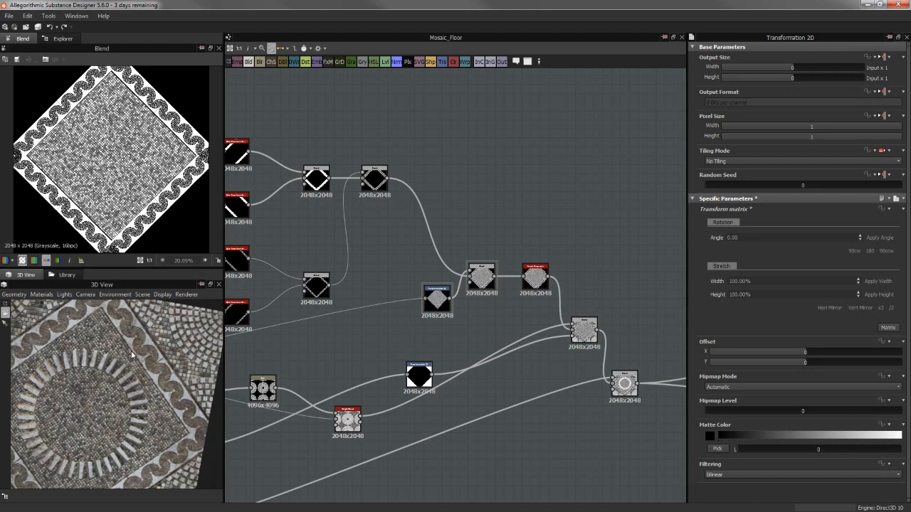
scroll(131, 355, "up", 2)
left_click_drag(133, 351, 45, 333)
scroll(117, 398, "up", 3)
left_click_drag(128, 367, 89, 338)
scroll(85, 328, "down", 3)
left_click_drag(172, 385, 167, 393)
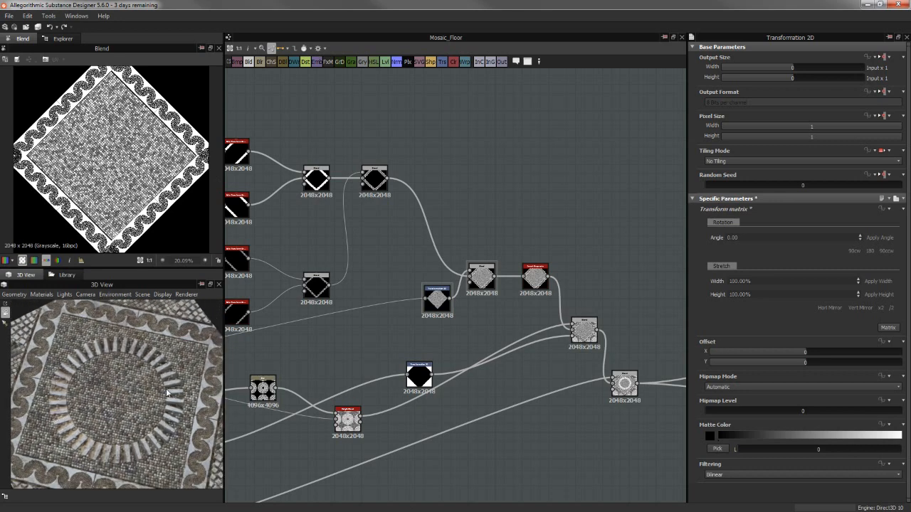
Preview the Invert Grayscale node that follows the arch-and-tile Blend and examine its pattern
left_click_drag(161, 346, 159, 383)
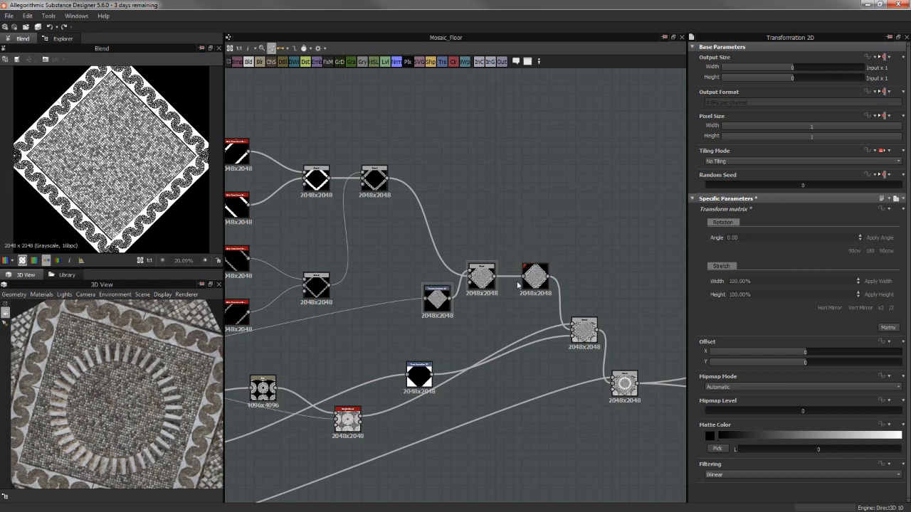
left_click(481, 277)
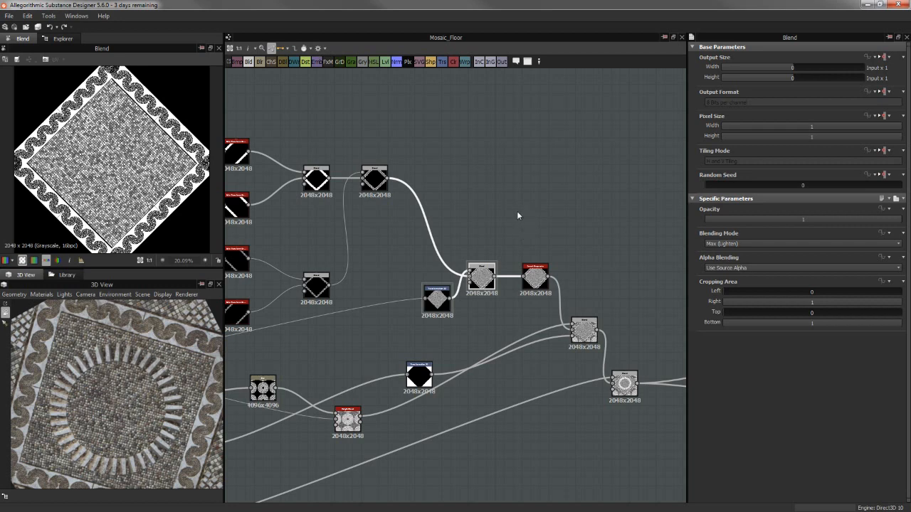
scroll(517, 211, "up", 3)
left_click(449, 269)
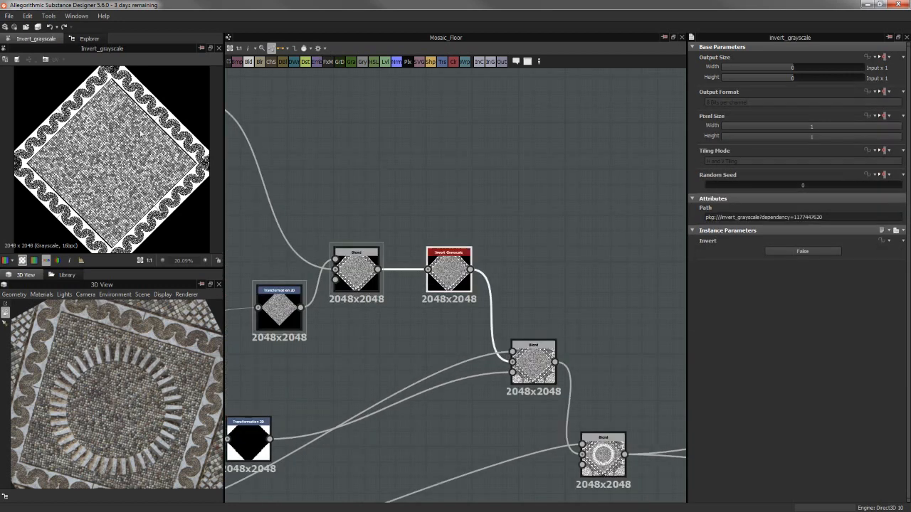
scroll(142, 134, "up", 2)
scroll(140, 146, "down", 3)
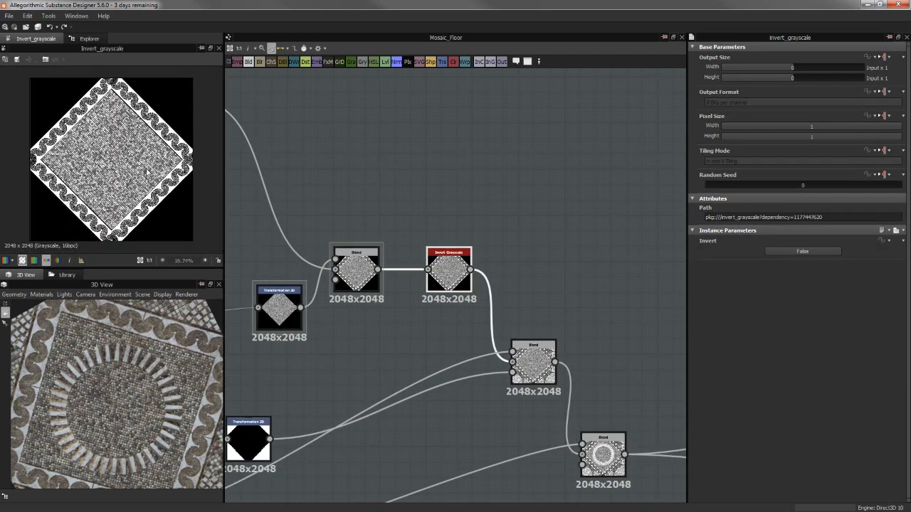
scroll(131, 187, "up", 1)
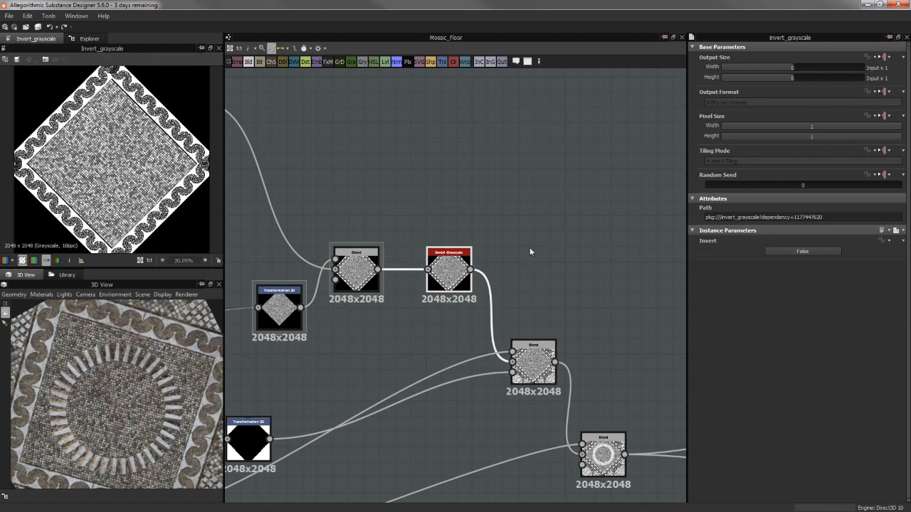
Set Invert to True on the Invert Grayscale node and view its effect on the 3D floor
left_click(794, 252)
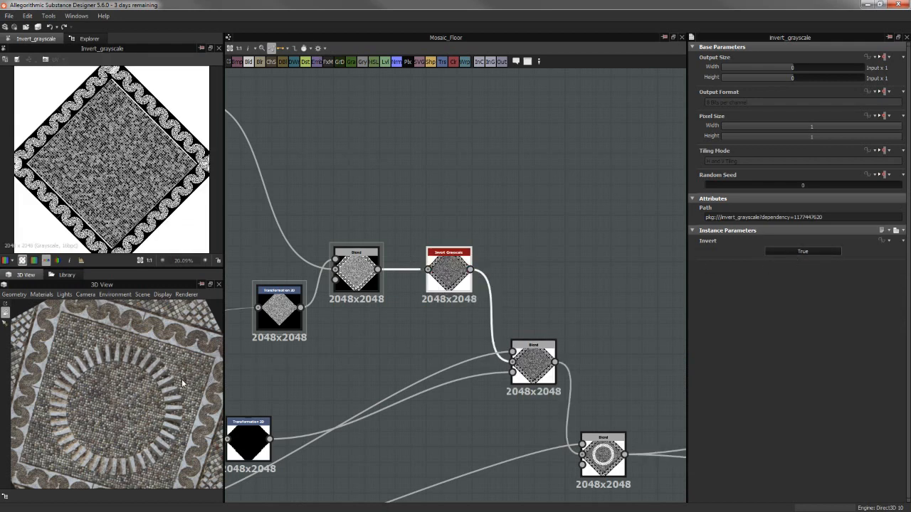
left_click_drag(182, 379, 158, 384)
middle_click_drag(158, 384, 152, 390)
left_click_drag(152, 390, 201, 400)
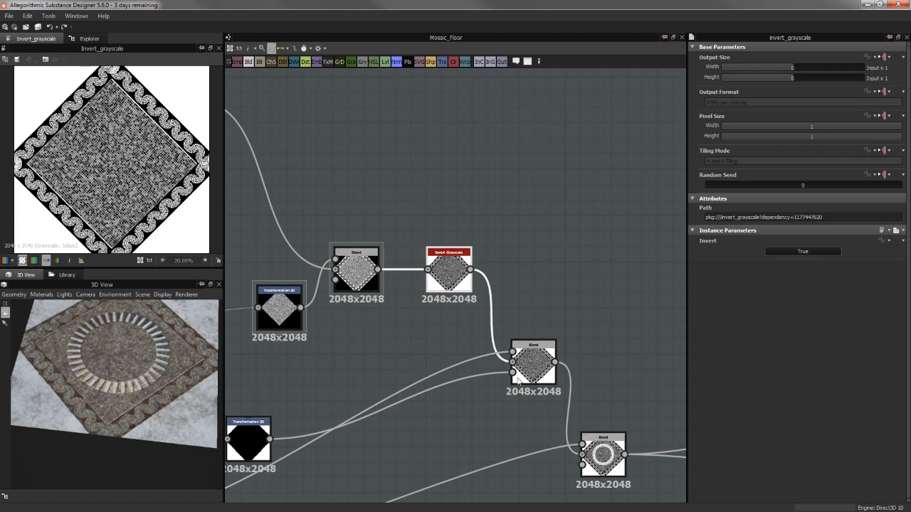
scroll(372, 431, "down", 2)
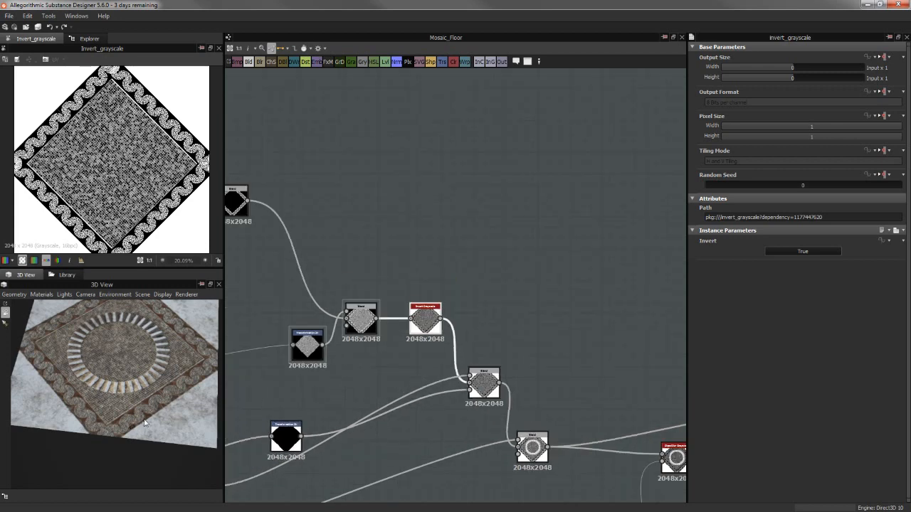
scroll(170, 415, "up", 2)
middle_click_drag(169, 417, 151, 428)
left_click_drag(150, 428, 189, 368)
Examine the inverted arch border and the neighbouring tiles up close on the 3D floor
middle_click_drag(347, 367, 524, 275)
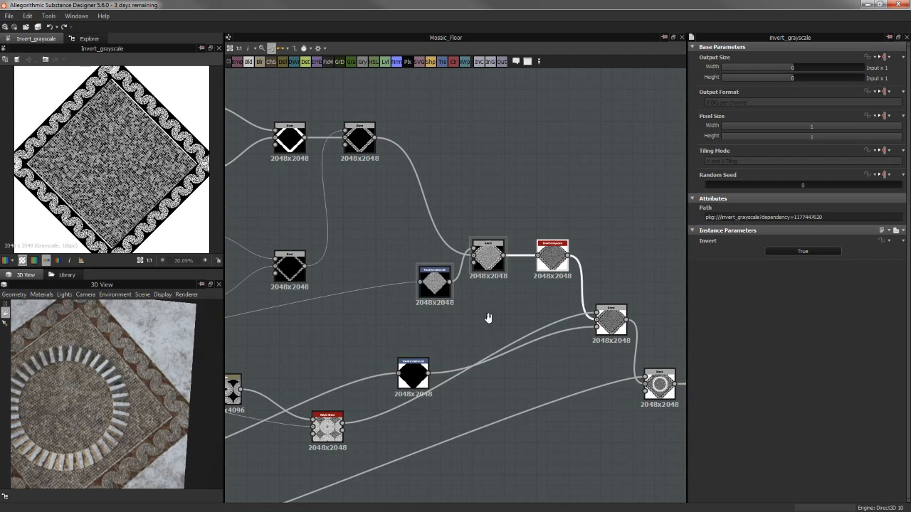
middle_click_drag(488, 318, 450, 327)
scroll(133, 352, "up", 3)
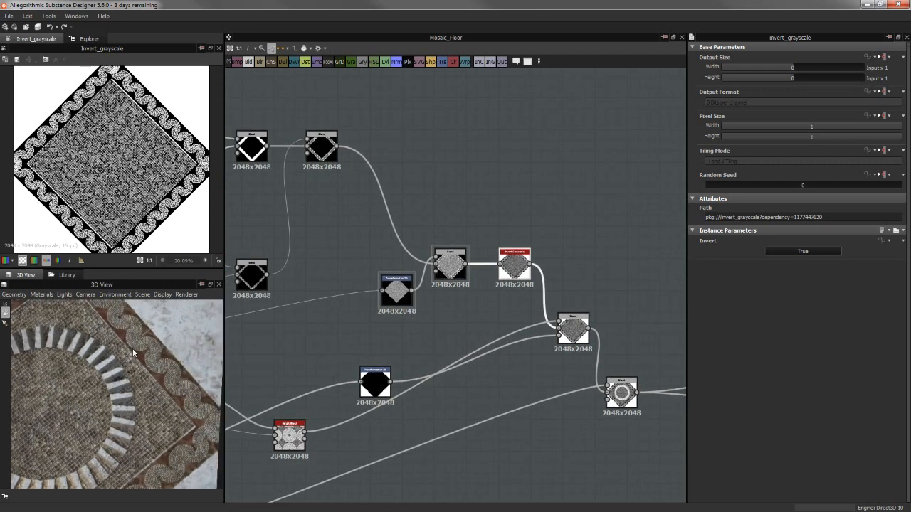
left_click_drag(134, 352, 158, 357)
scroll(158, 356, "up", 3)
middle_click_drag(158, 357, 133, 350)
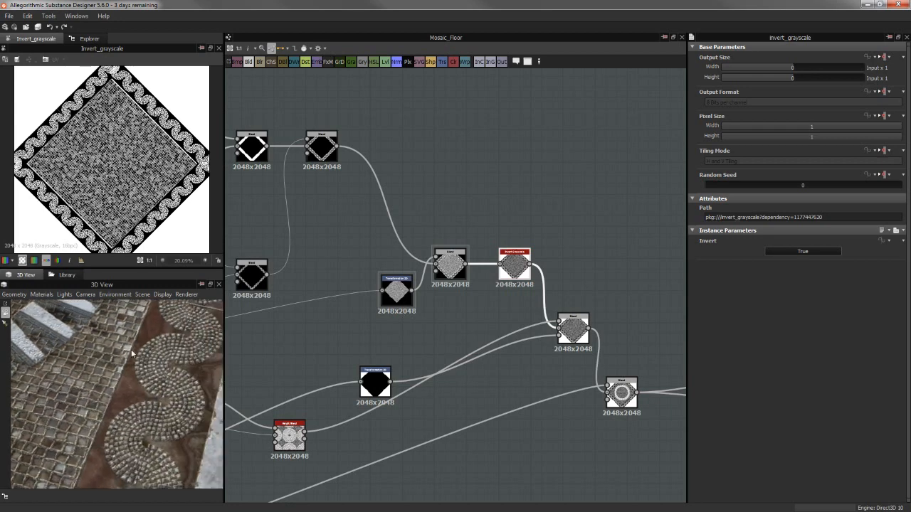
left_click_drag(133, 351, 184, 378)
scroll(114, 340, "down", 1)
scroll(184, 382, "down", 1)
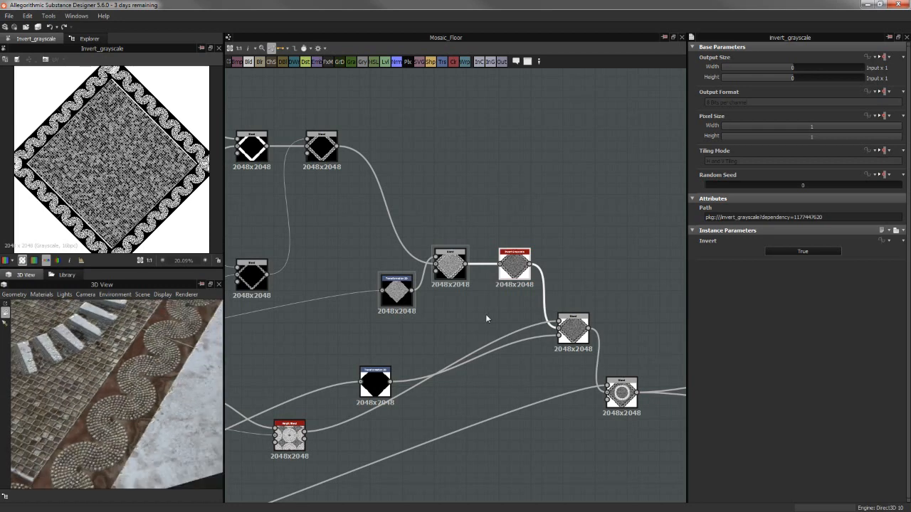
Set Invert back to False on the Invert Grayscale node and view the floor in 3D
left_click(802, 252)
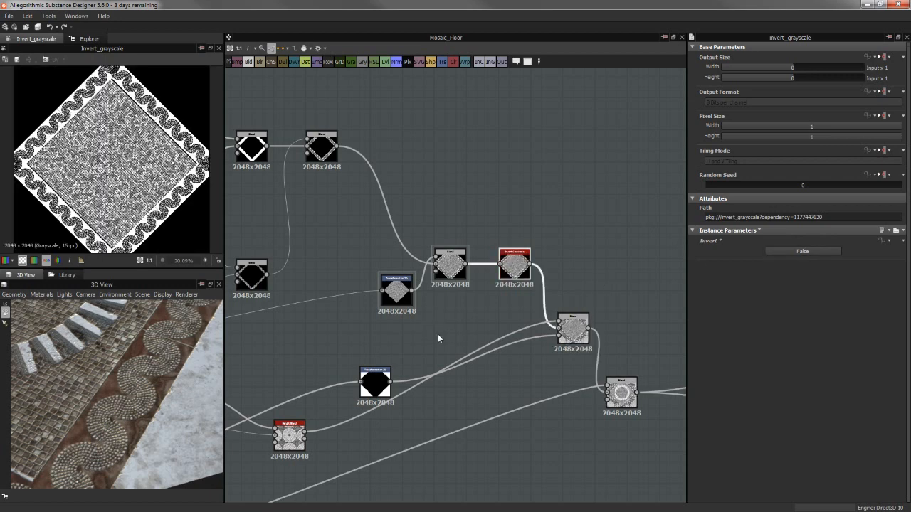
left_click_drag(152, 377, 271, 348)
middle_click_drag(459, 335, 500, 298)
Preview the Max (Lighten) Blend that adds the circular tiling around the diamond, and trace its inputs back to their sources
left_click(615, 293)
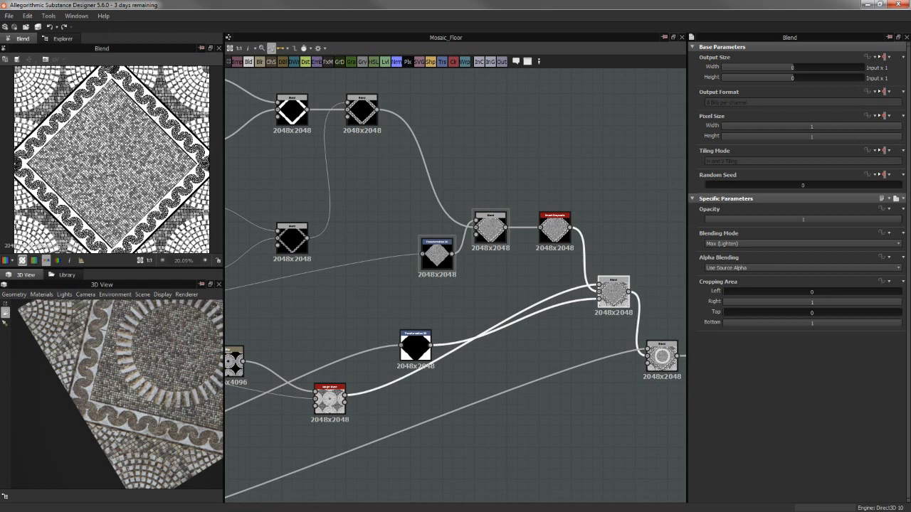
scroll(435, 343, "down", 5)
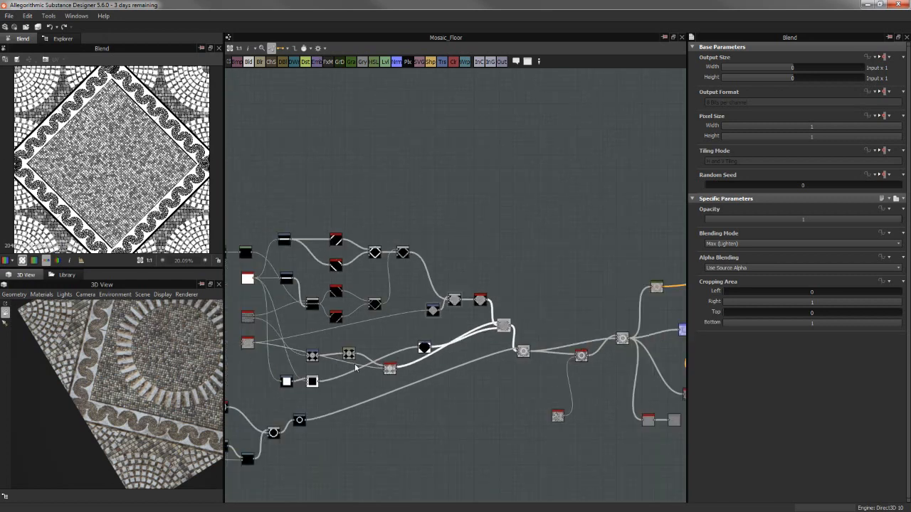
middle_click_drag(390, 339, 525, 304)
scroll(459, 269, "up", 3)
middle_click_drag(400, 328, 444, 244)
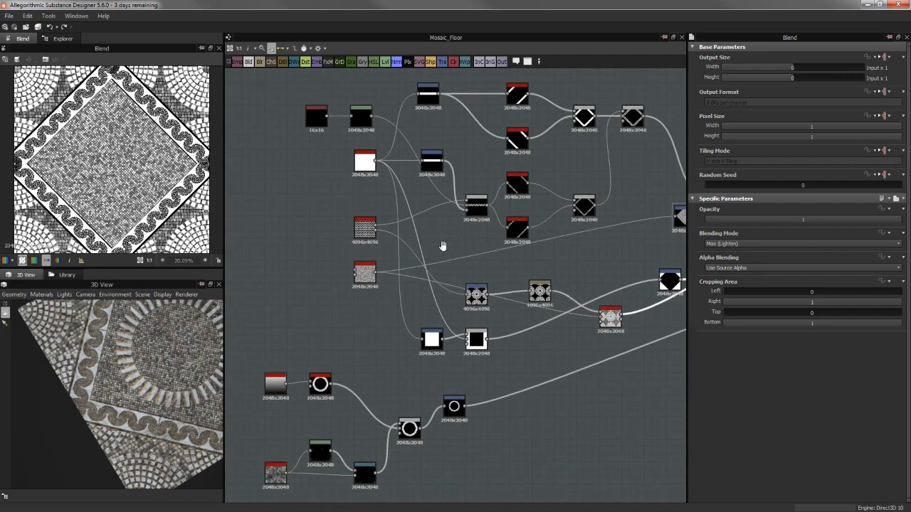
Preview the Arch node's Mask_1 output and follow its link to the Transformation 2D with the tile circles
scroll(450, 257, "up", 3)
scroll(413, 246, "up", 2)
double_click(360, 178)
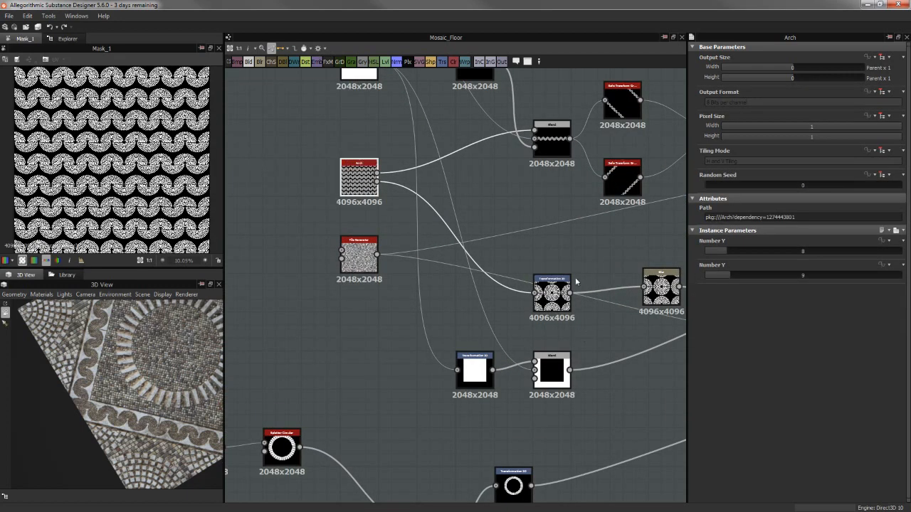
scroll(333, 163, "up", 2)
middle_click_drag(333, 163, 235, 142)
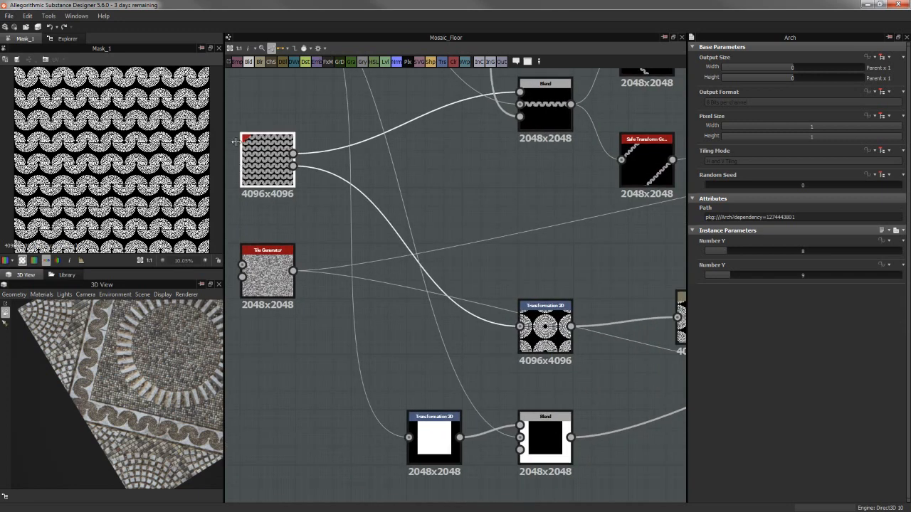
Move the tile-circle Transformation 2D higher in the graph, closer to the Arch node's level, and preview its output
left_click_drag(549, 318, 550, 262)
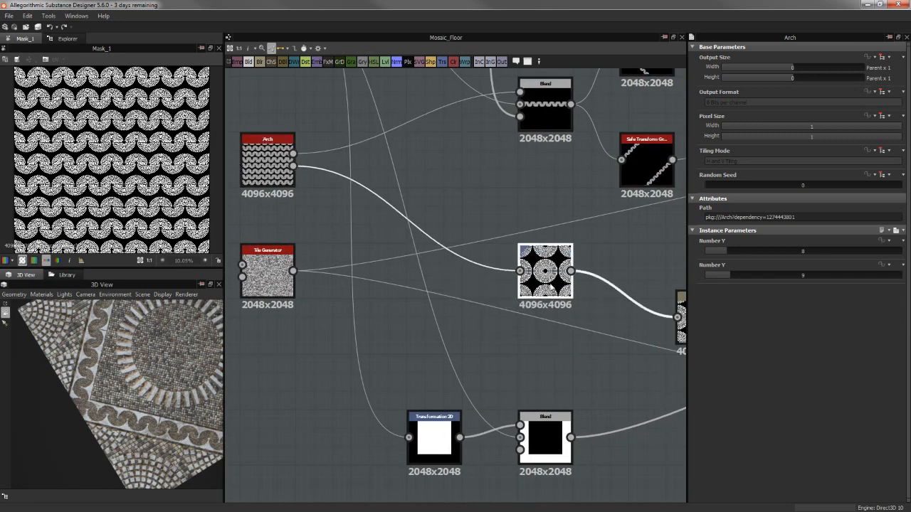
double_click(555, 265)
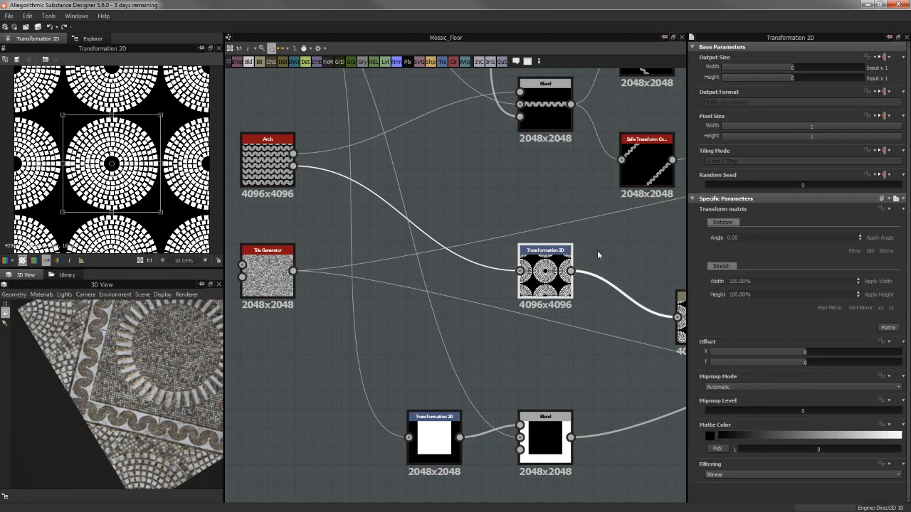
middle_click_drag(543, 247, 503, 247)
scroll(93, 146, "down", 2)
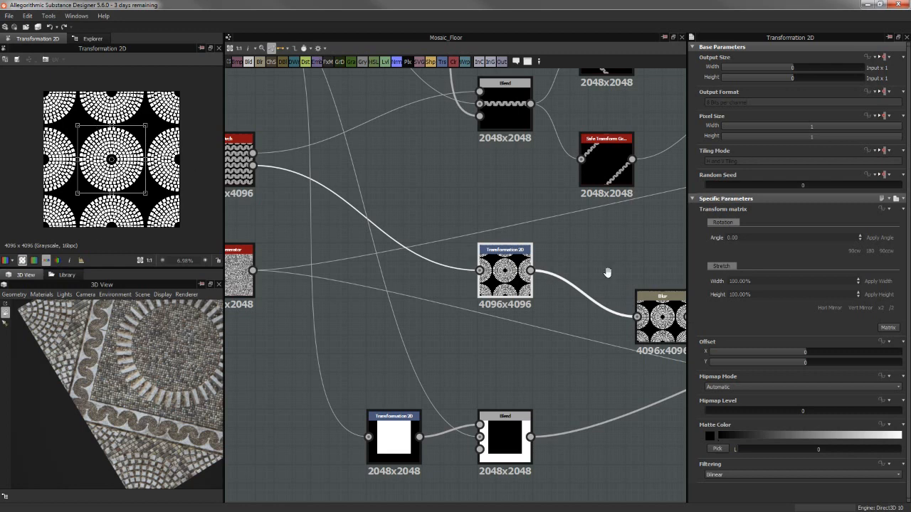
Preview the Blur node after the tile-circle Transformation 2D and examine the softened tile edges up close
middle_click_drag(671, 295, 490, 277)
left_click(498, 303)
scroll(150, 164, "up", 8)
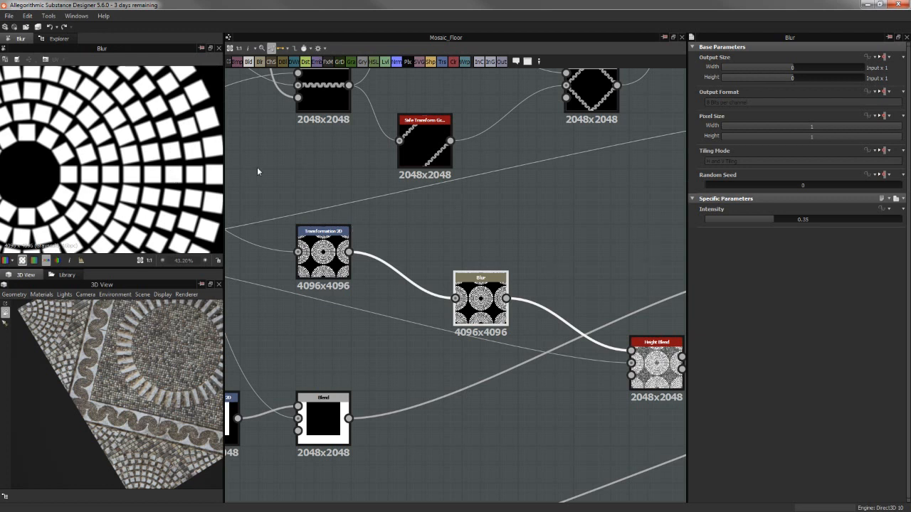
scroll(152, 174, "up", 4)
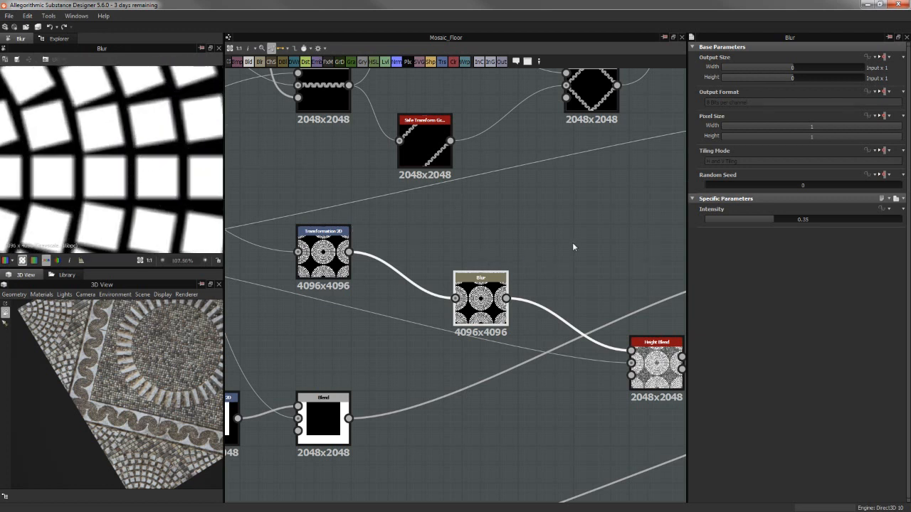
Line up the Blur node with the tile-circle Transformation 2D, and preview the Height Blend to examine how it fills the gaps
middle_click_drag(573, 247, 642, 243)
scroll(420, 222, "down", 3)
left_click(477, 303)
scroll(579, 250, "down", 1)
left_click_drag(547, 263, 565, 237)
scroll(607, 302, "up", 3)
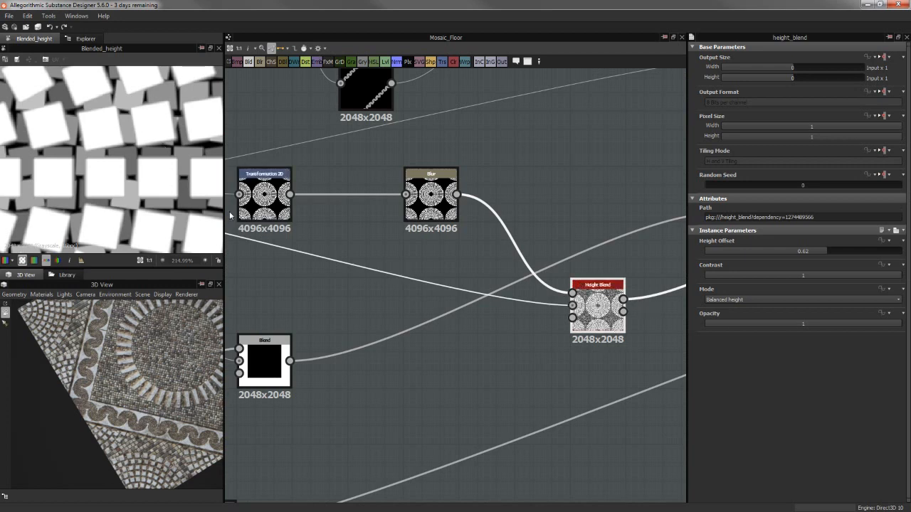
scroll(176, 224, "down", 6)
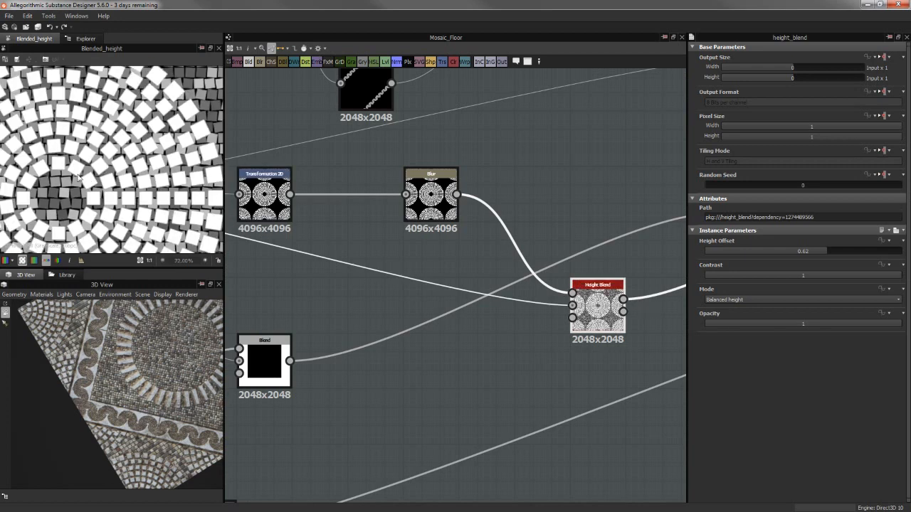
scroll(128, 129, "down", 3)
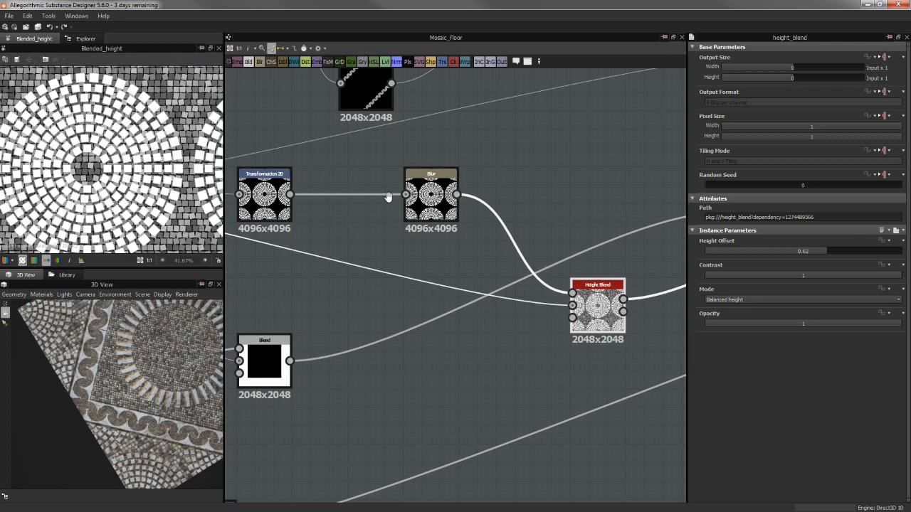
Trace the Height Blend's second input back to the Tile Generator and preview that node
middle_click_drag(388, 197, 600, 177)
middle_click_drag(298, 183, 531, 196)
scroll(531, 196, "down", 1)
double_click(447, 184)
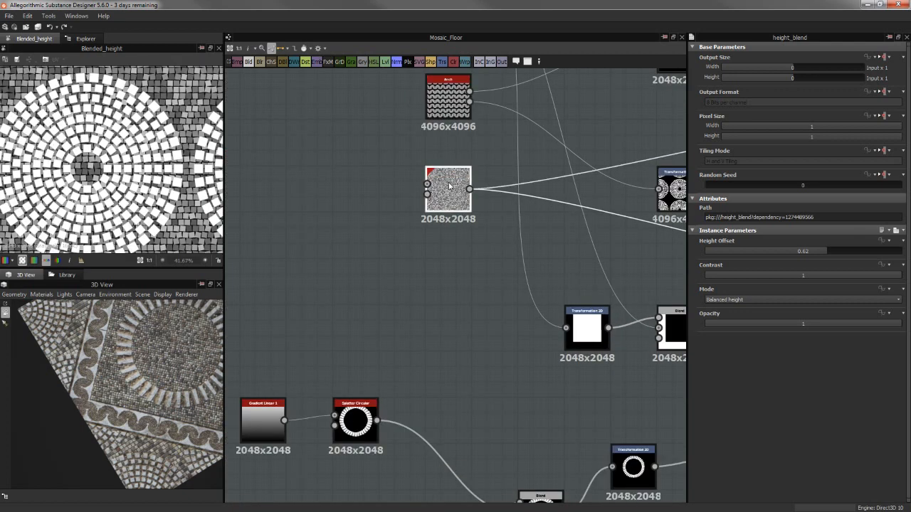
scroll(146, 115, "up", 2)
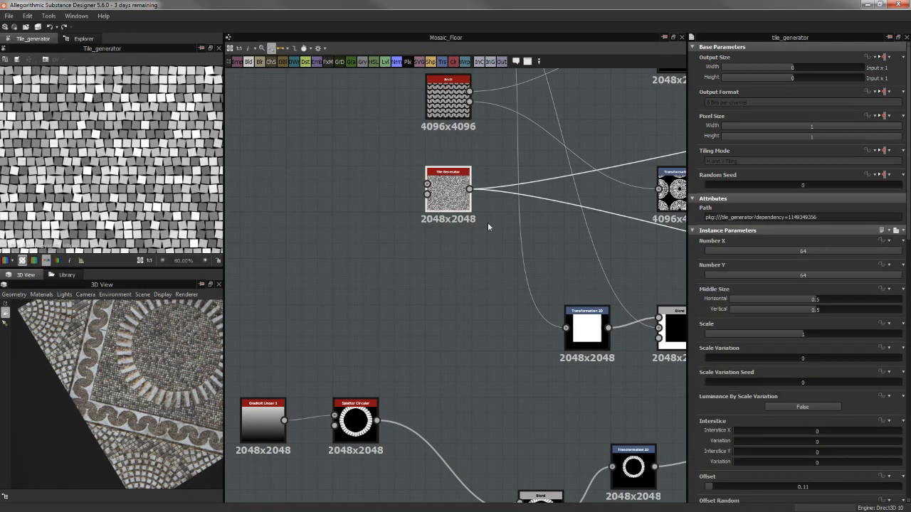
Preview the Height Blend again and examine the full pattern of tile circles over the generated tiles
middle_click_drag(666, 276, 326, 231)
middle_click_drag(631, 247, 462, 248)
left_click(450, 242)
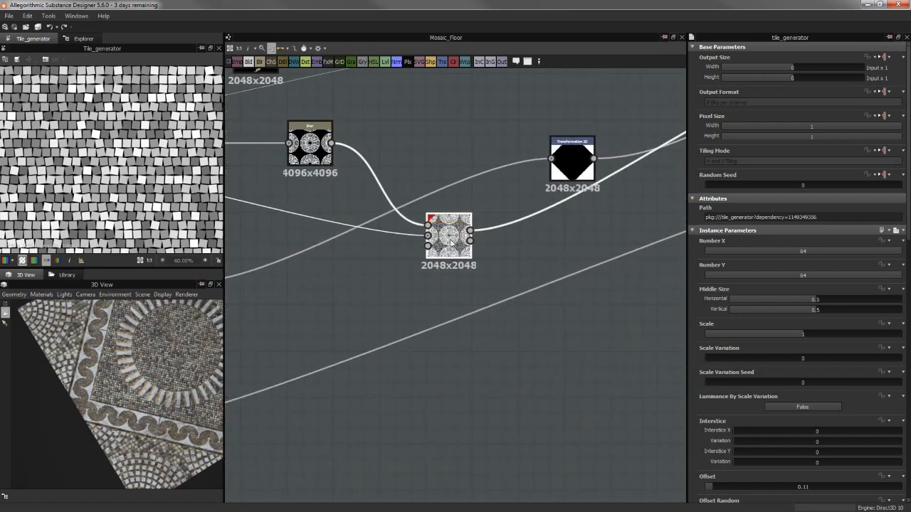
double_click(450, 242)
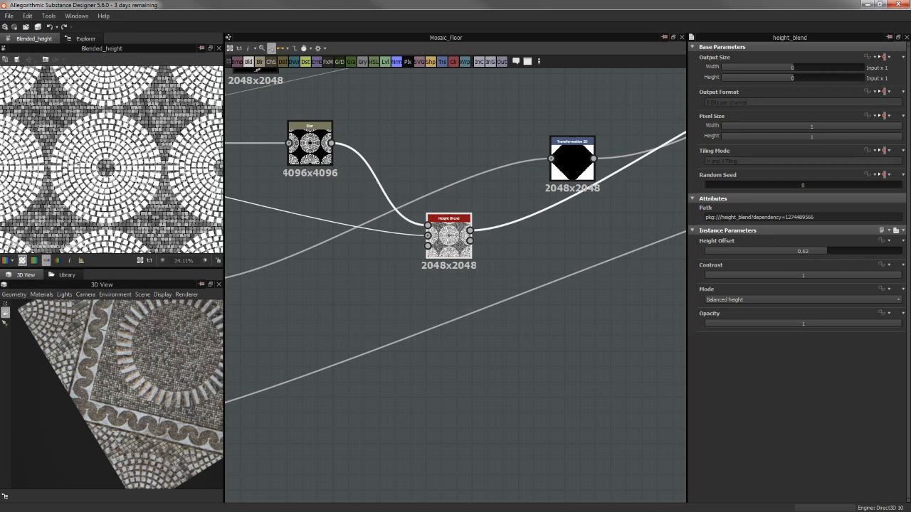
scroll(77, 160, "down", 1)
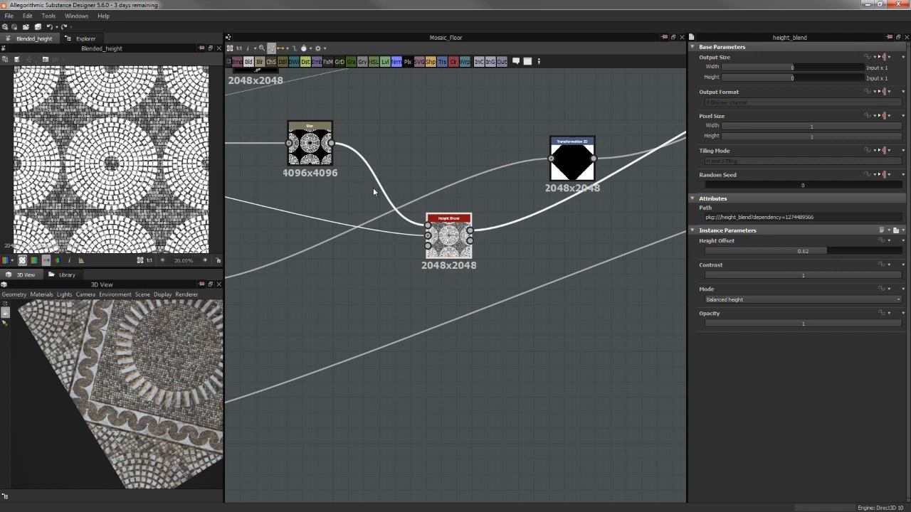
middle_click_drag(373, 191, 381, 190)
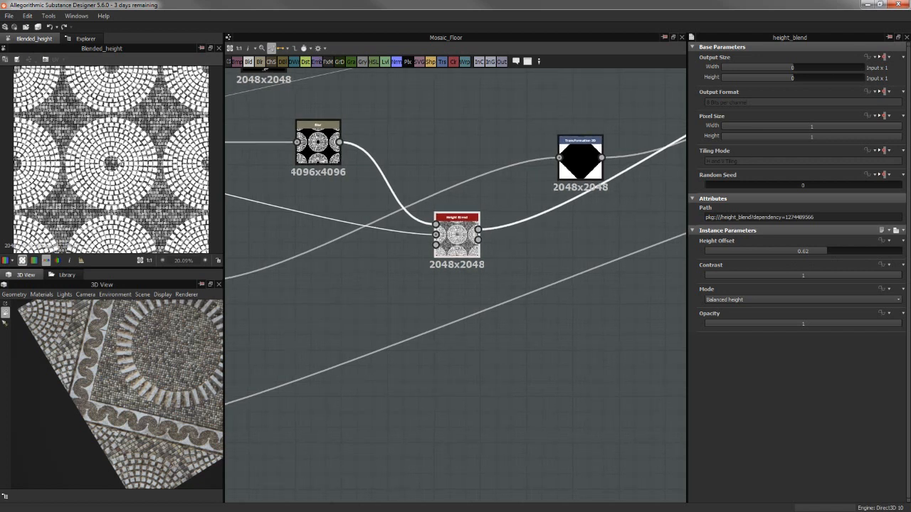
Move the diamond-mask Transformation 2D below the Height Blend and raise the Height Blend closer to the Blur's level
scroll(521, 204, "down", 3)
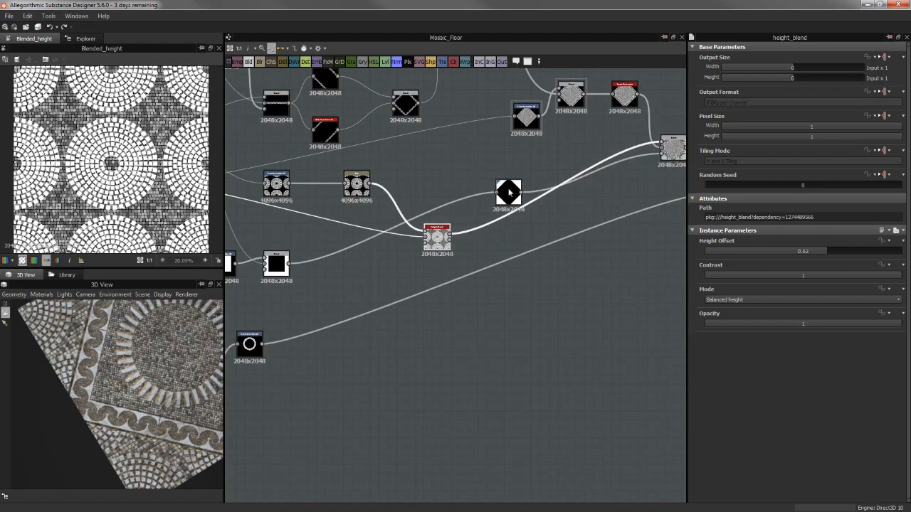
left_click_drag(505, 207, 488, 257)
left_click_drag(437, 238, 437, 212)
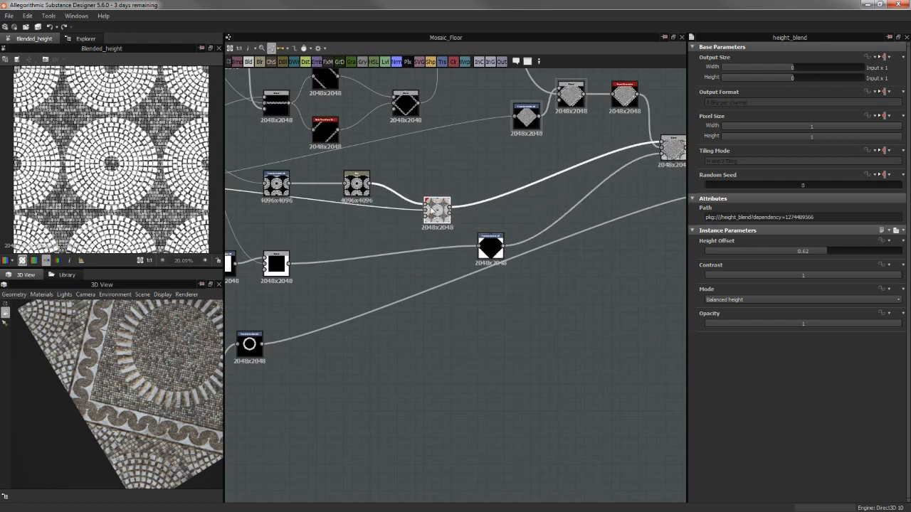
middle_click_drag(356, 242, 508, 157)
middle_click_drag(502, 264, 551, 368)
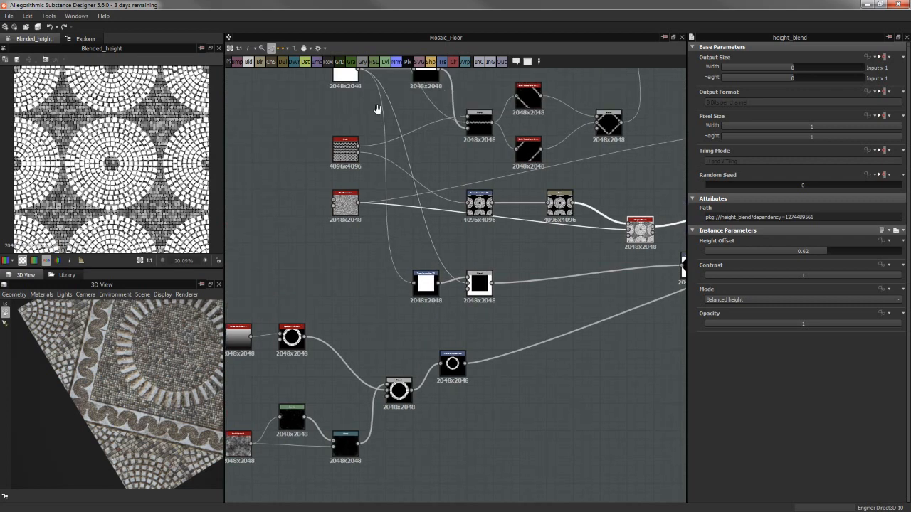
Preview the Transformation 2D that shrinks the white square, followed by the Subtract Blend that inverts it into a mask
middle_click_drag(337, 81, 350, 119)
double_click(439, 321)
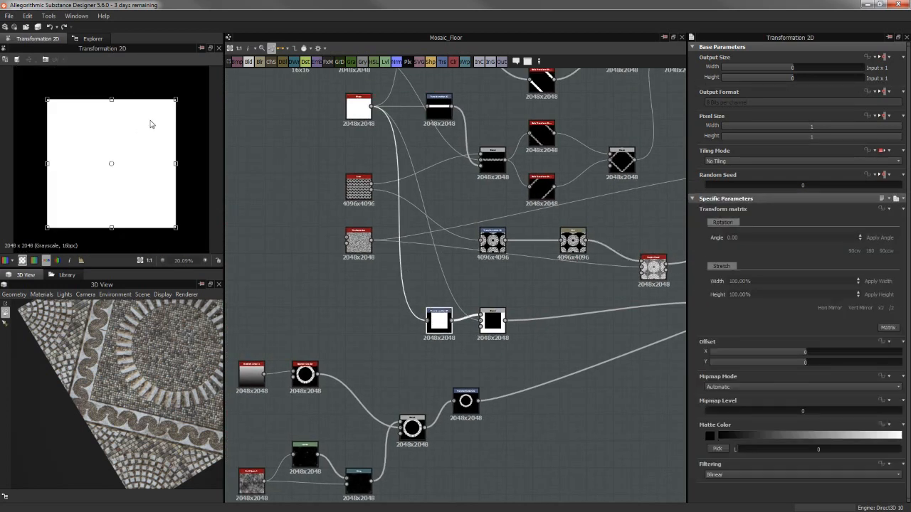
double_click(498, 321)
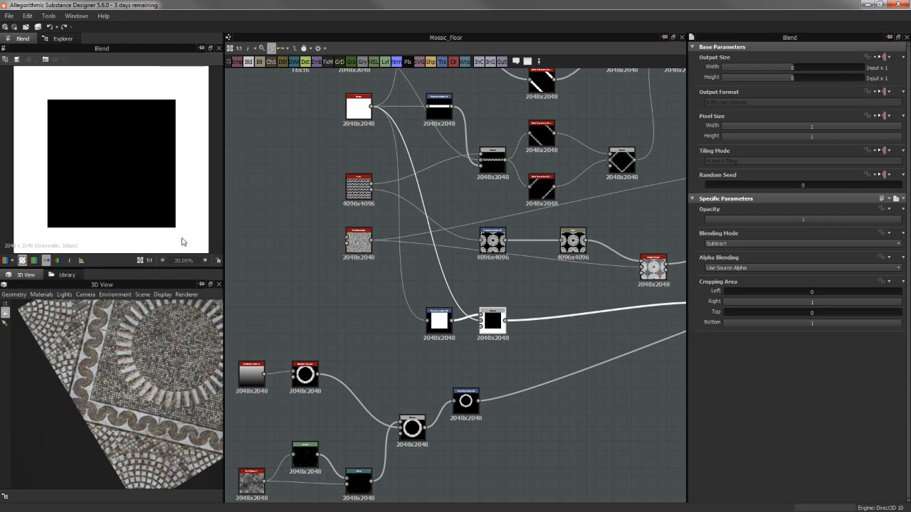
Follow the inverted square mask to the Transformation 2D that rotates it into a diamond, and examine the whole mask including its corners
middle_click_drag(536, 265, 273, 285)
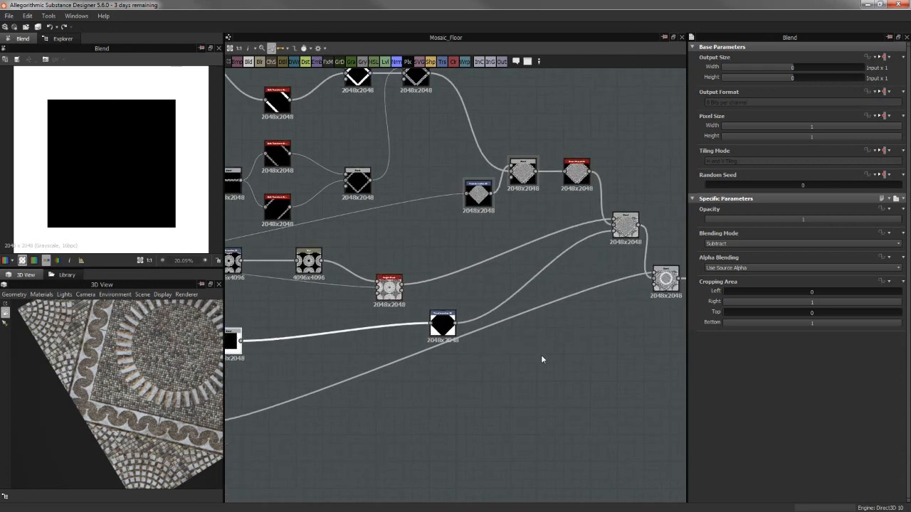
double_click(444, 327)
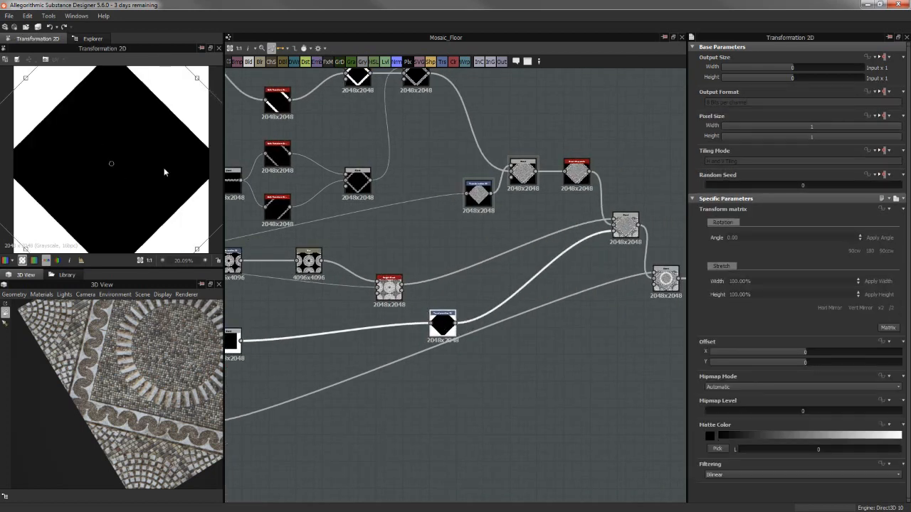
scroll(107, 174, "down", 1)
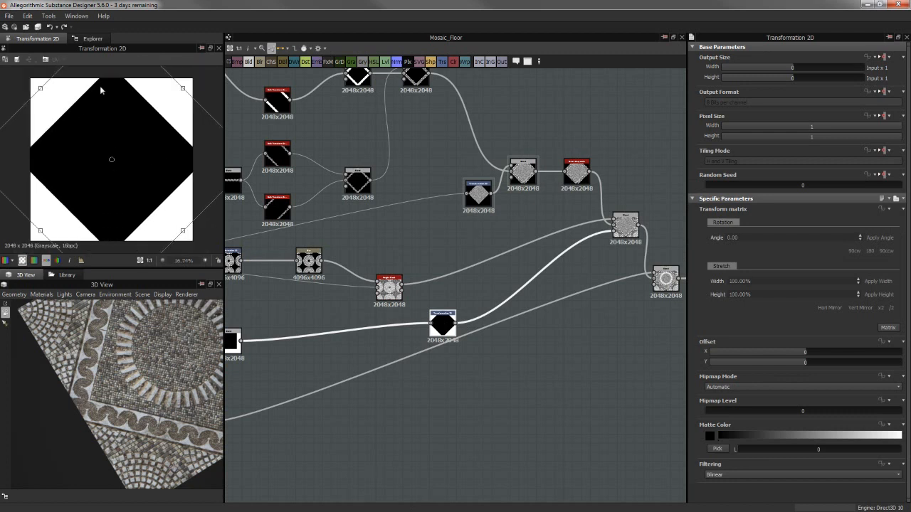
scroll(125, 114, "down", 1)
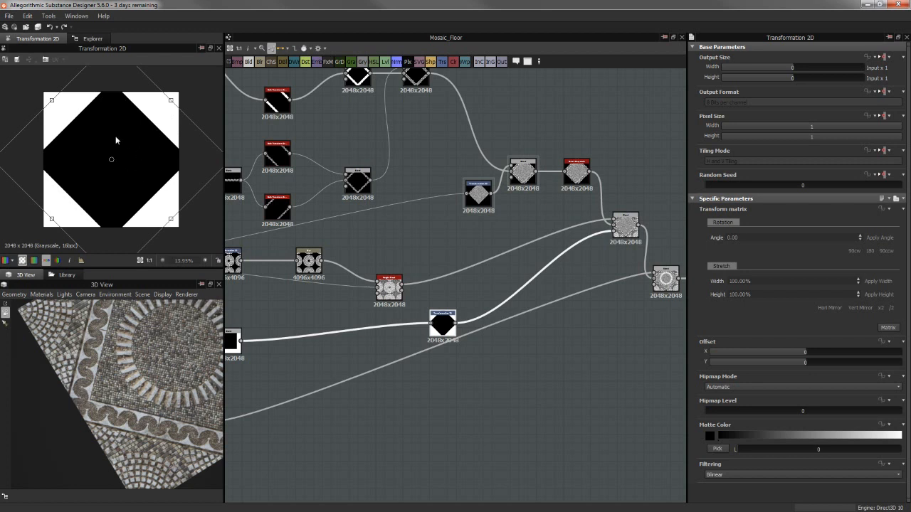
Preview the Blend that combines the bordered diamond with the tile circles through the inverted diamond mask, and examine the whole pattern
scroll(126, 123, "down", 2)
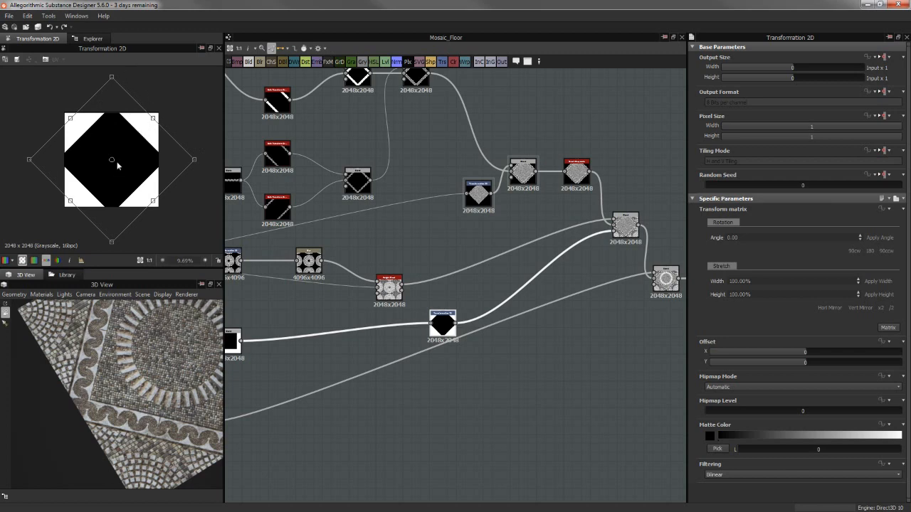
scroll(559, 261, "up", 1)
middle_click_drag(606, 268, 573, 264)
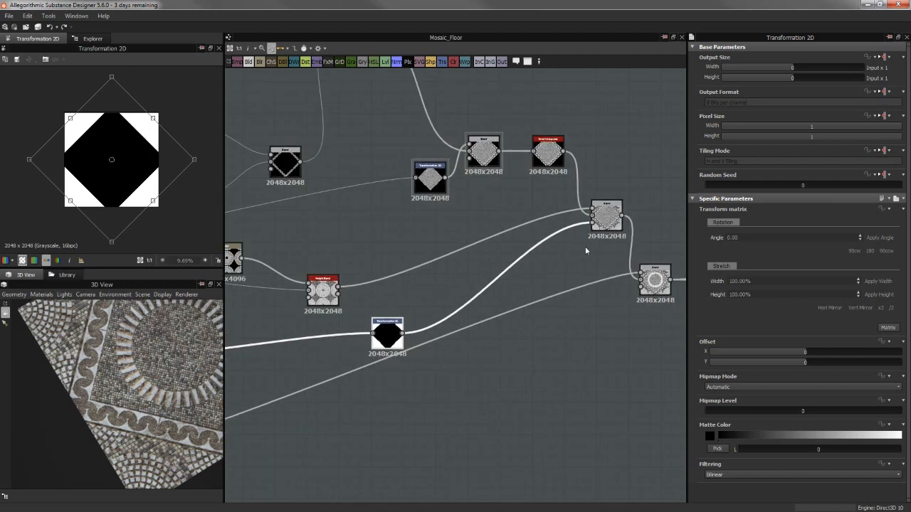
double_click(605, 227)
scroll(124, 158, "up", 5)
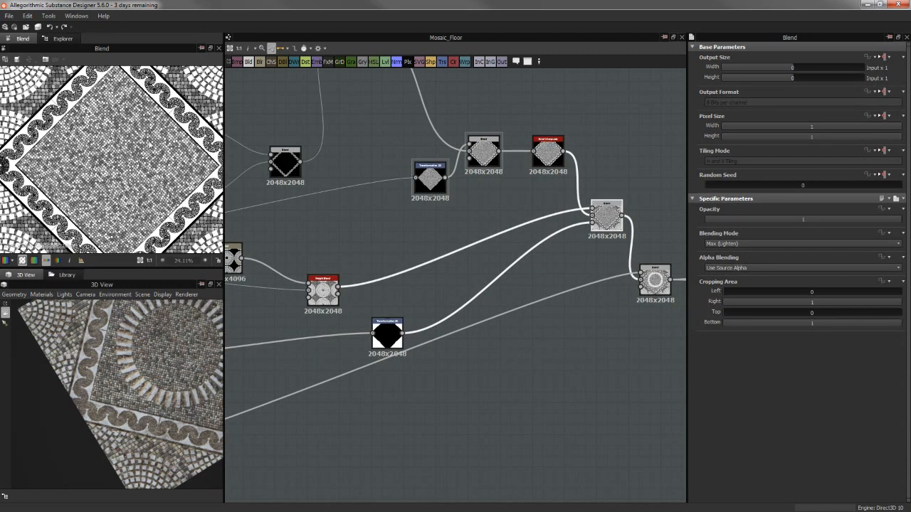
scroll(157, 87, "down", 1)
scroll(151, 83, "down", 1)
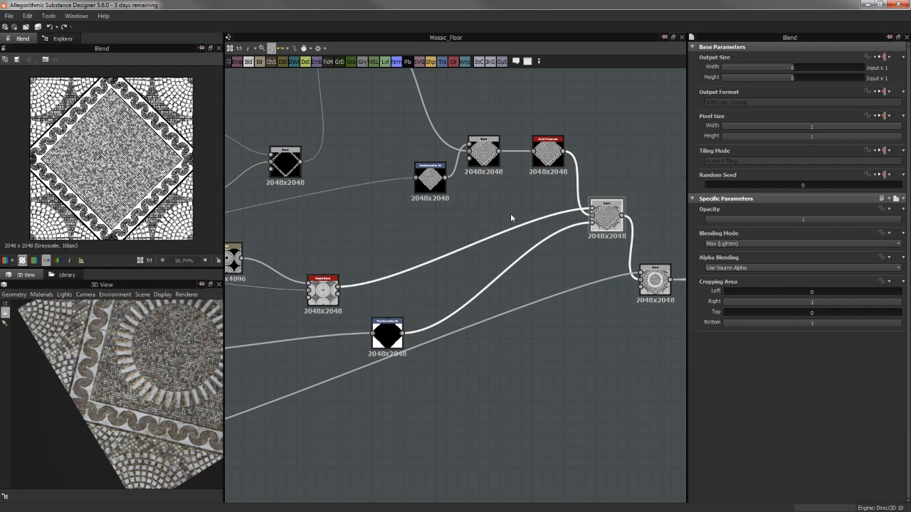
Set the opacity of the Blend that adds the stone ring to 0, inspect the floor without it in 3D, and restore opacity to 1
middle_click_drag(480, 213, 346, 199)
scroll(396, 318, "down", 3)
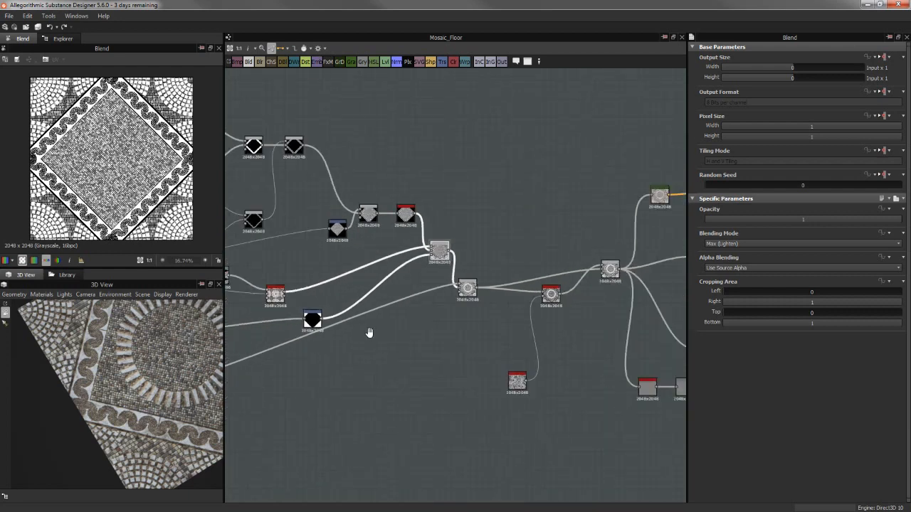
middle_click_drag(368, 332, 608, 221)
scroll(388, 293, "up", 1)
middle_click_drag(382, 291, 503, 296)
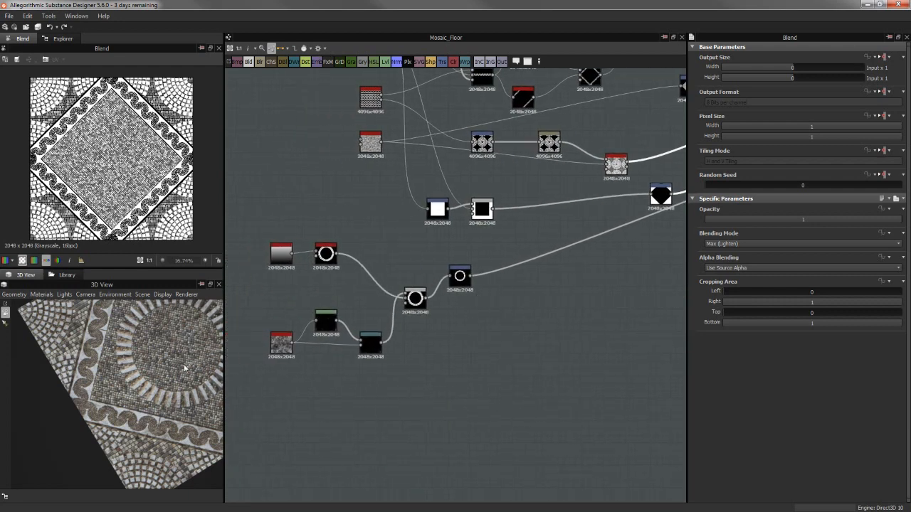
scroll(203, 377, "up", 2)
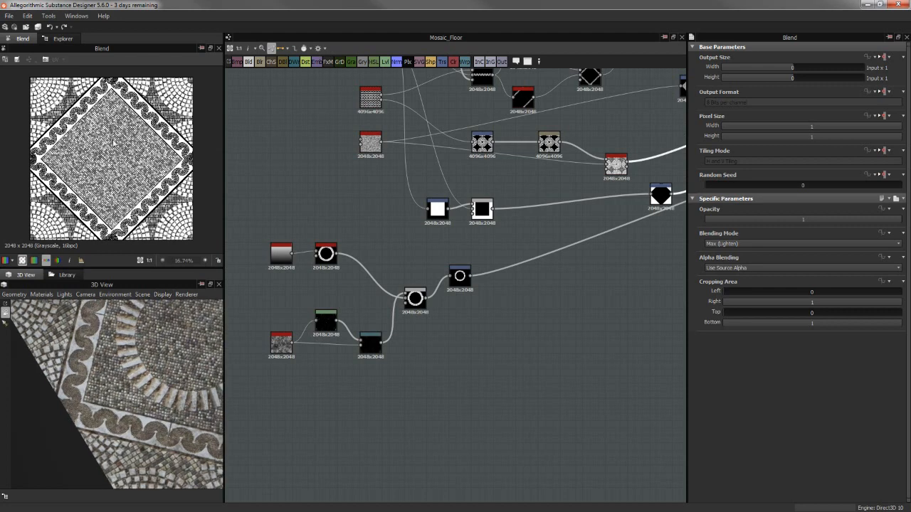
middle_click_drag(529, 349, 201, 410)
scroll(520, 219, "up", 1)
left_click(521, 219)
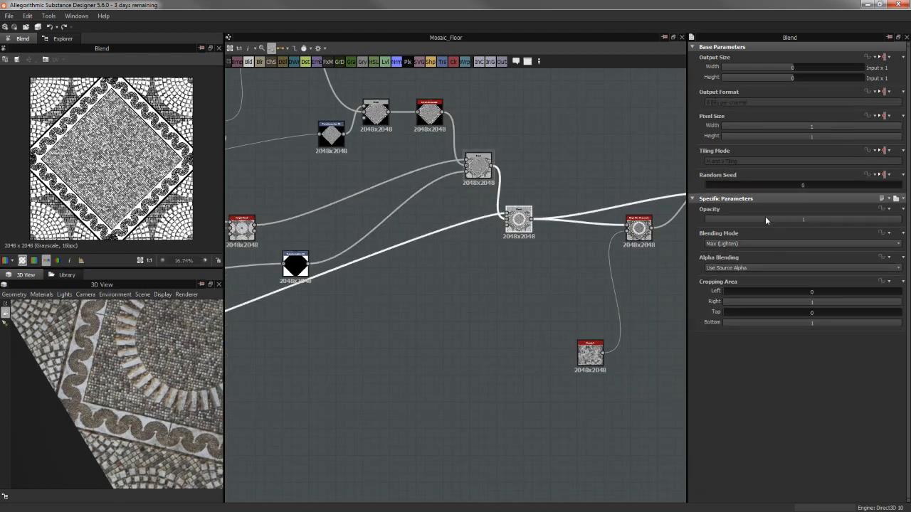
left_click_drag(765, 216, 445, 219)
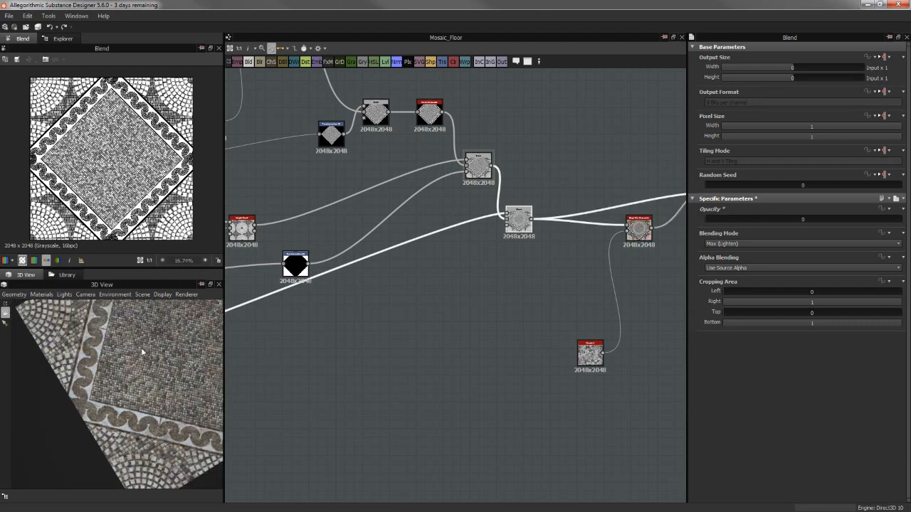
left_click_drag(147, 347, 167, 388)
left_click_drag(816, 221, 902, 221)
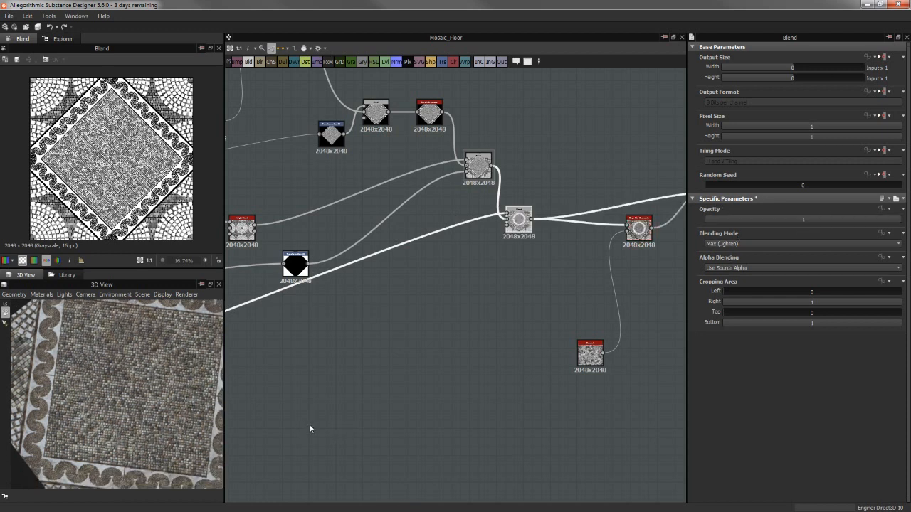
Go back to the start of the stone ring's node chain and preview the Gradient Linear 1 that feeds it
middle_click_drag(474, 308, 621, 264)
scroll(332, 313, "up", 1)
middle_click_drag(332, 314, 645, 262)
middle_click_drag(428, 335, 646, 307)
left_click(399, 224)
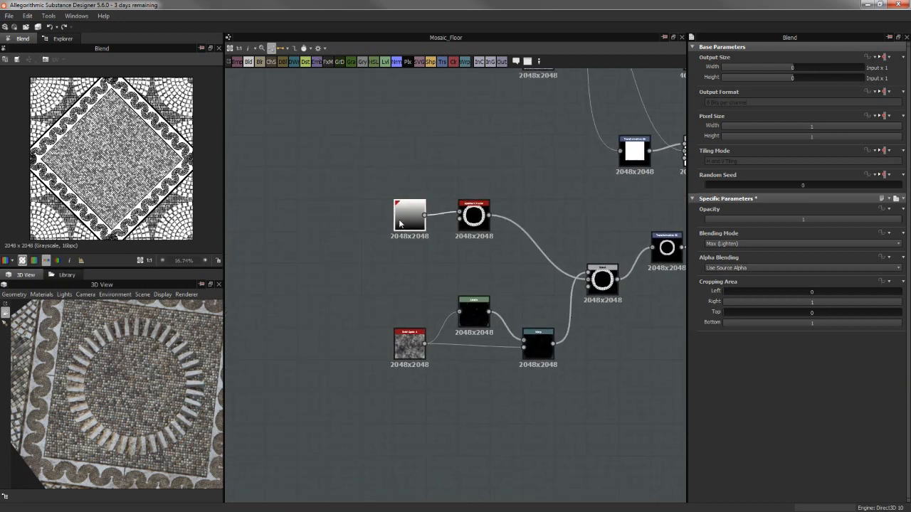
double_click(399, 224)
scroll(207, 185, "up", 3)
Preview the Splatter Circular that arranges the gradient into a ring, and review its pattern, rotation and blending parameters
double_click(460, 220)
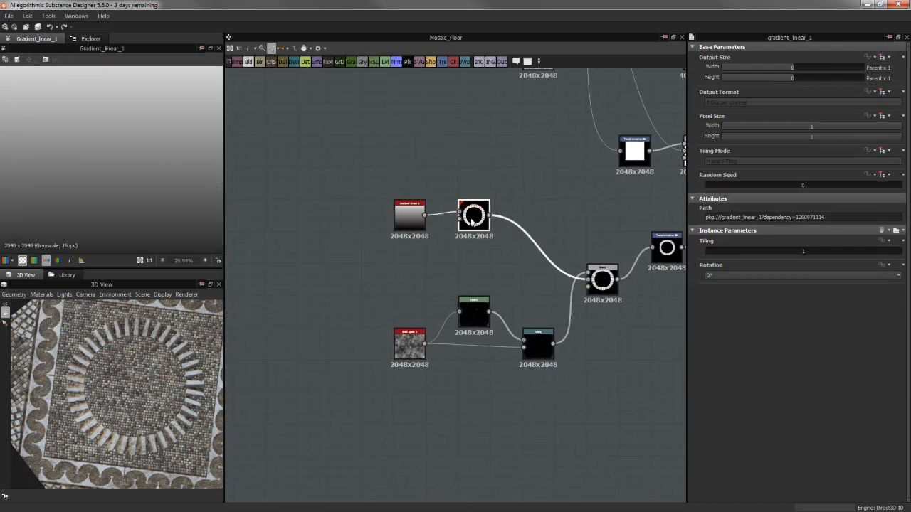
scroll(93, 120, "down", 1)
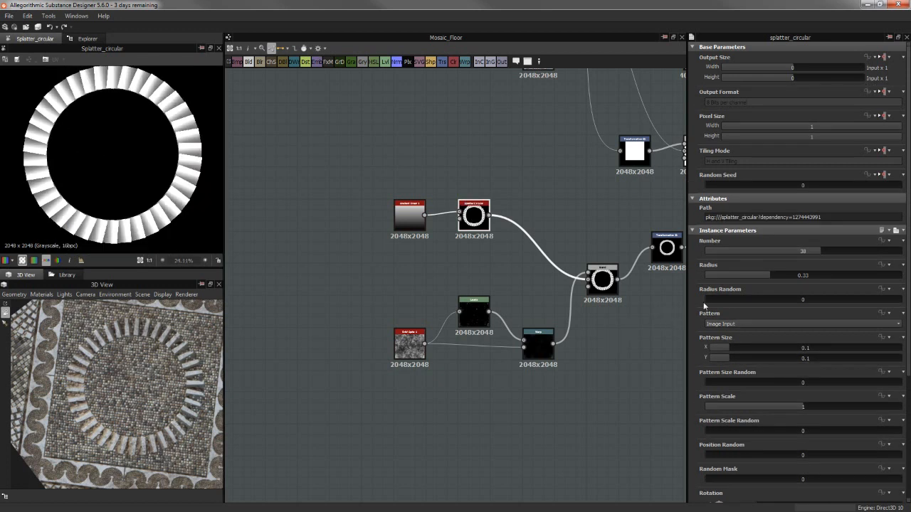
scroll(701, 328, "down", 5)
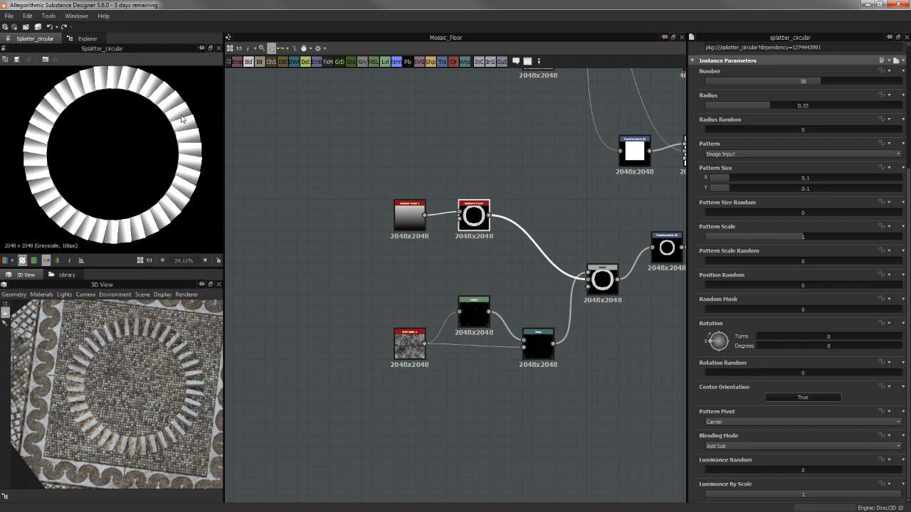
middle_click_drag(478, 311, 417, 259)
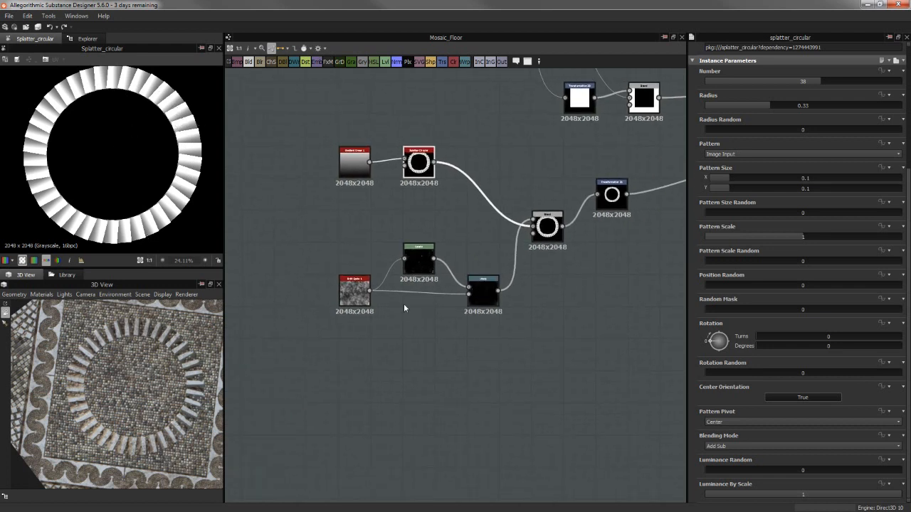
scroll(171, 186, "up", 3)
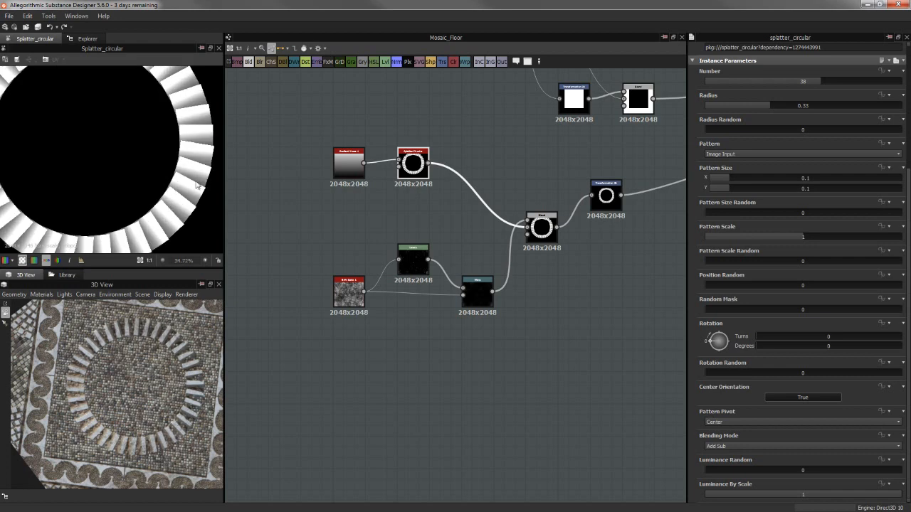
Preview the BnW Spots 1 noise, followed by the Levels that isolates its bright specks and the Warp that breaks them up
double_click(344, 305)
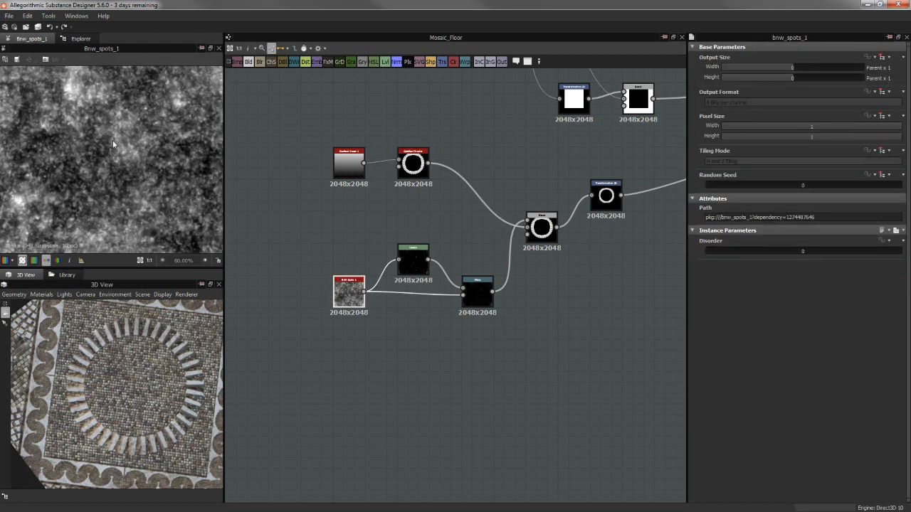
double_click(413, 261)
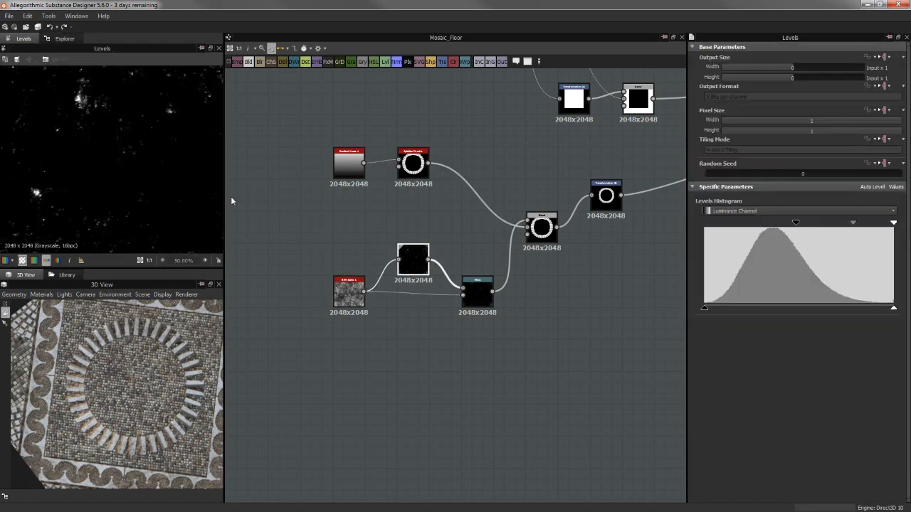
left_click(473, 287)
double_click(473, 287)
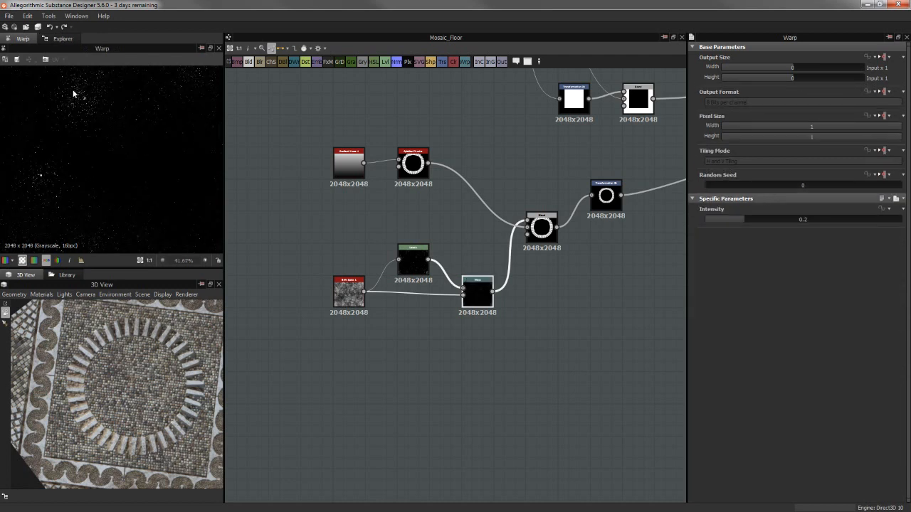
scroll(98, 121, "down", 3)
scroll(172, 124, "up", 3)
Preview the Subtract Blend that takes the warped specks out of the ring, and examine the ring segments up close
left_click(541, 237)
double_click(541, 237)
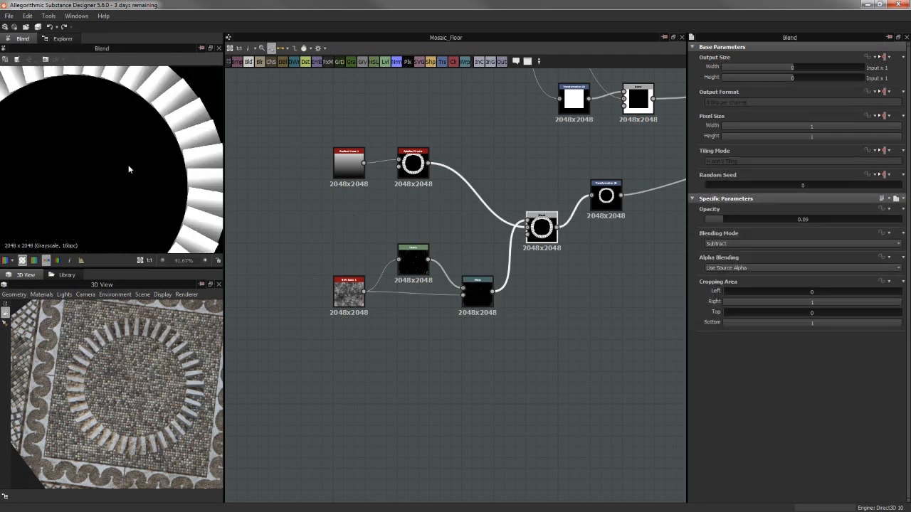
scroll(163, 225, "up", 4)
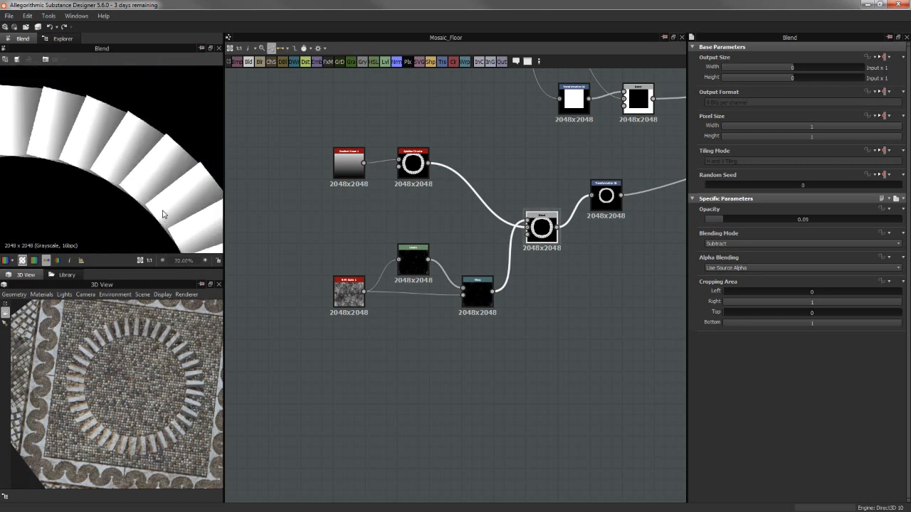
scroll(164, 207, "up", 3)
middle_click_drag(282, 205, 418, 168)
scroll(106, 180, "up", 1)
middle_click_drag(106, 180, 168, 126)
middle_click_drag(132, 162, 176, 116)
middle_click_drag(134, 178, 33, 65)
scroll(154, 137, "down", 3)
scroll(108, 170, "up", 1)
Preview the Transformation 2D that scales down and rotates the stone ring
middle_click_drag(581, 225, 517, 244)
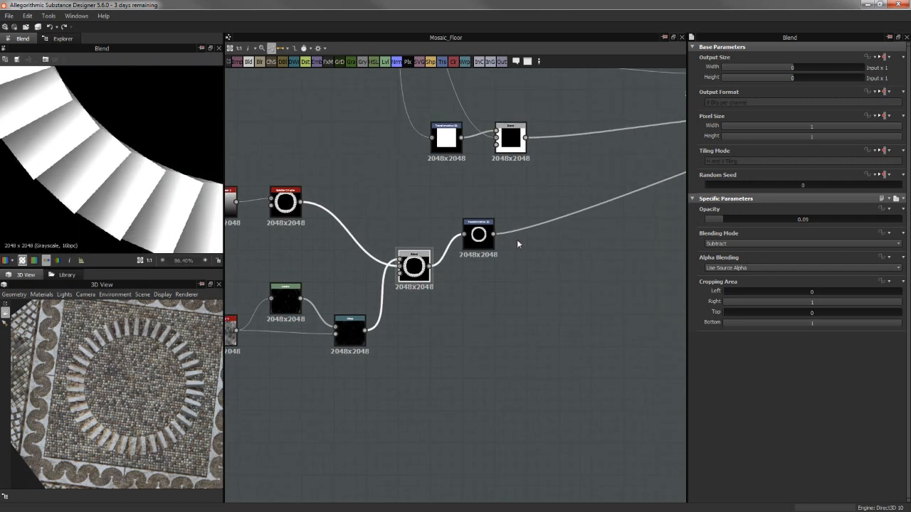
double_click(476, 235)
scroll(116, 145, "down", 5)
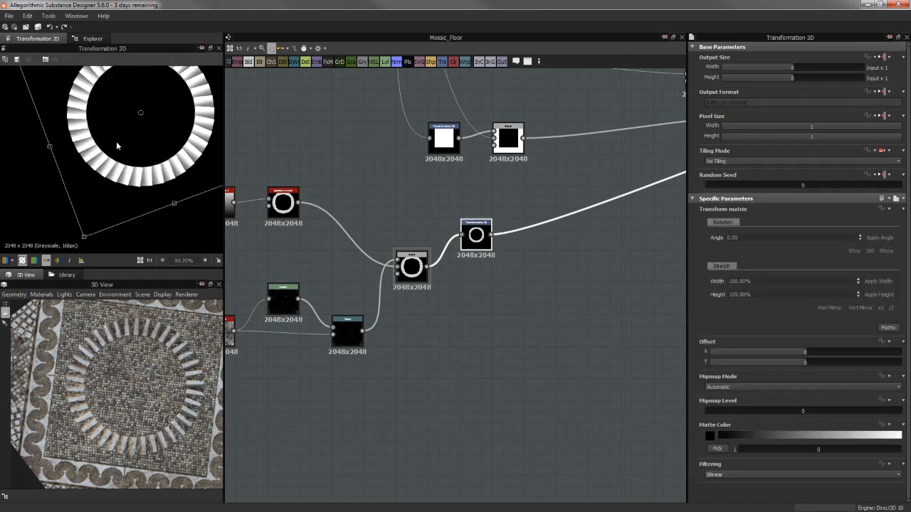
Follow the ring to the Max (Lighten) Blend that lays it over the floor, and examine where the ring stones overlap the tiles
middle_click_drag(524, 189, 306, 254)
scroll(534, 234, "down", 1)
middle_click_drag(488, 248, 242, 330)
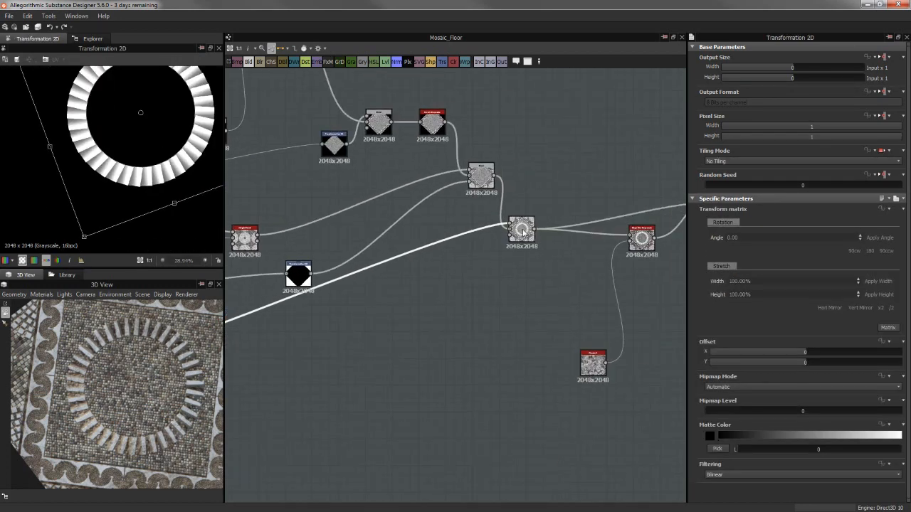
double_click(524, 232)
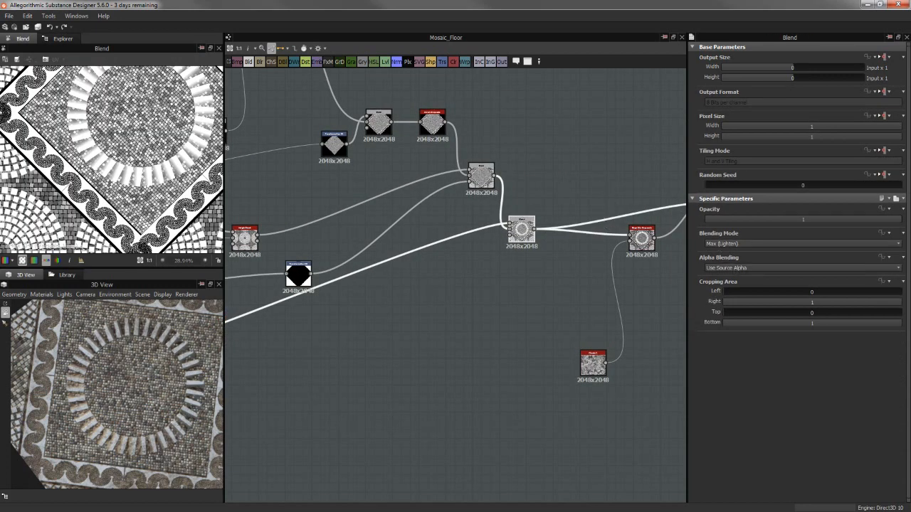
scroll(138, 128, "up", 3)
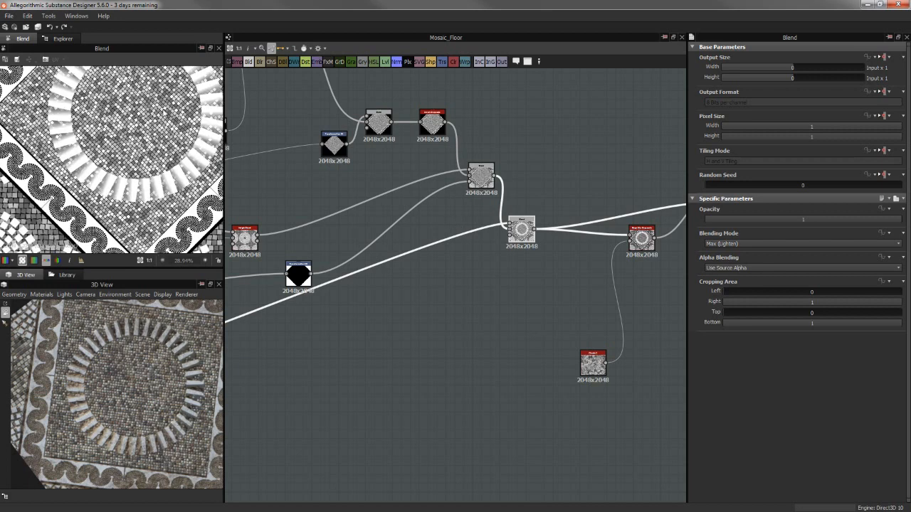
scroll(138, 128, "up", 3)
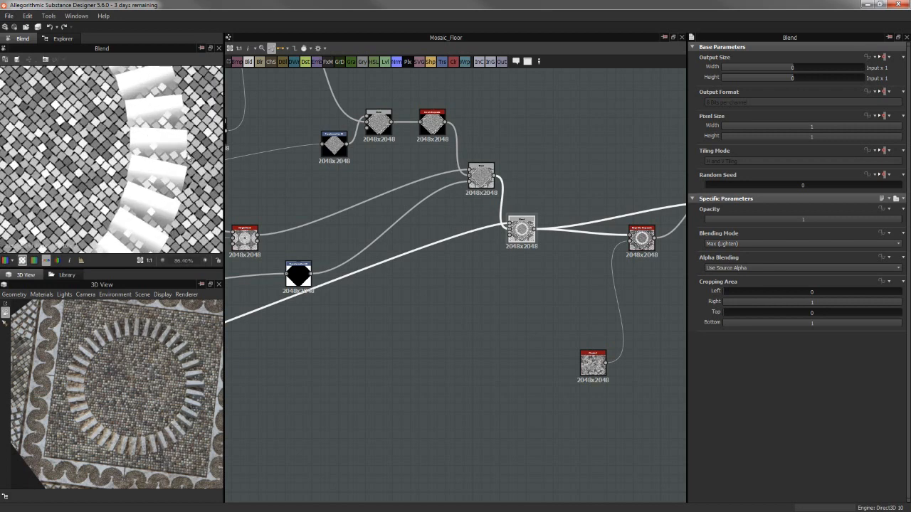
Connect the ring's Transformation 2D output to the mask input of the Blend that adds the ring to the floor
scroll(375, 280, "down", 4)
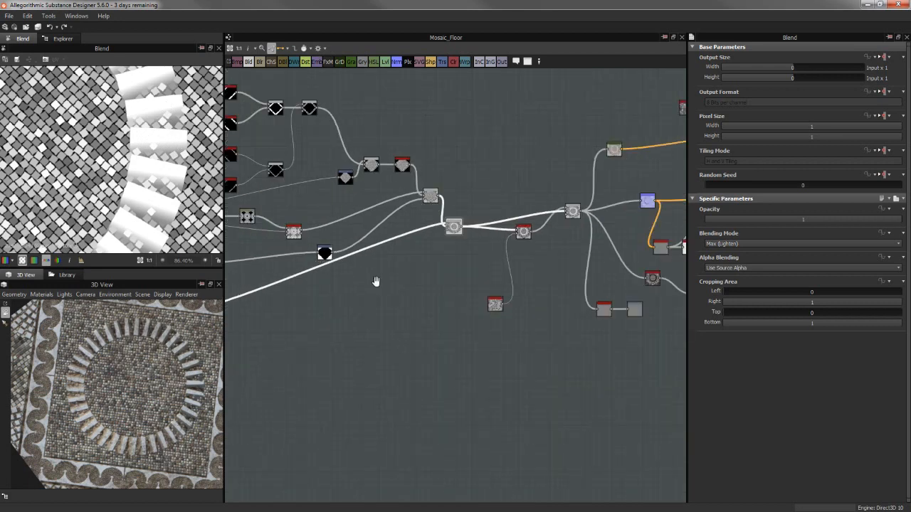
left_click_drag(366, 216, 620, 145)
left_click(463, 261)
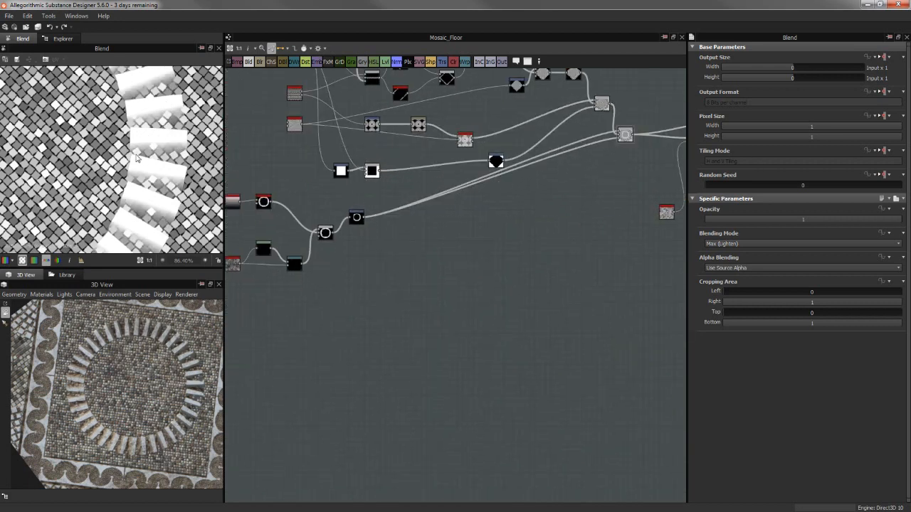
Set the ring Blend's blending mode to Copy and inspect the ring stones up close in the 3D view
scroll(471, 193, "up", 3)
middle_click_drag(484, 131, 330, 298)
left_click(732, 244)
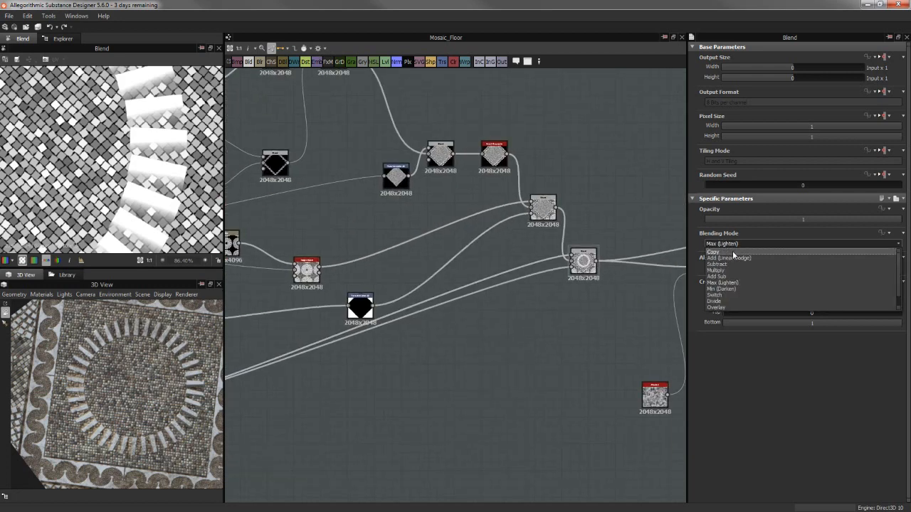
left_click(732, 251)
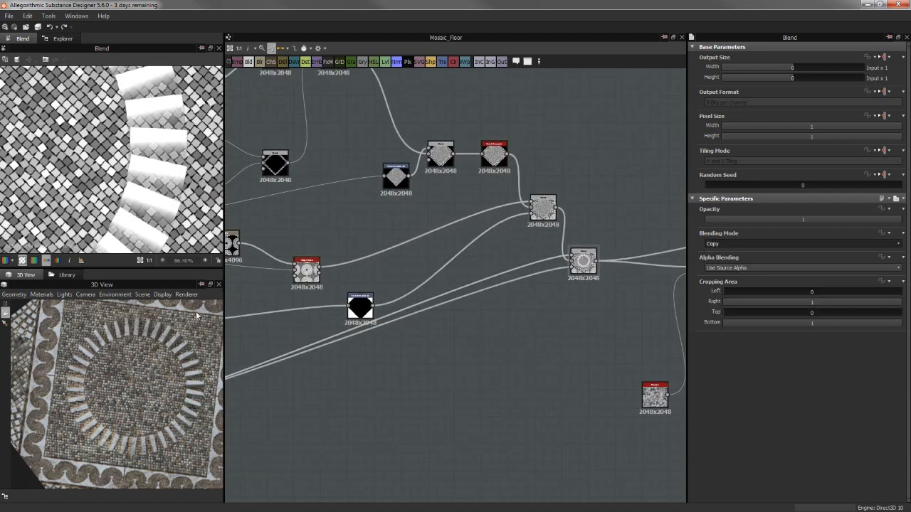
scroll(189, 359, "up", 10)
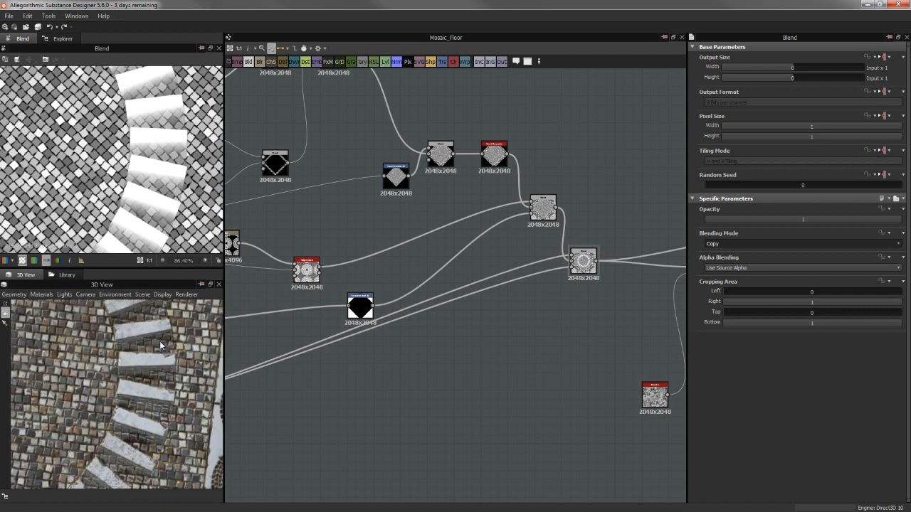
scroll(161, 346, "up", 8)
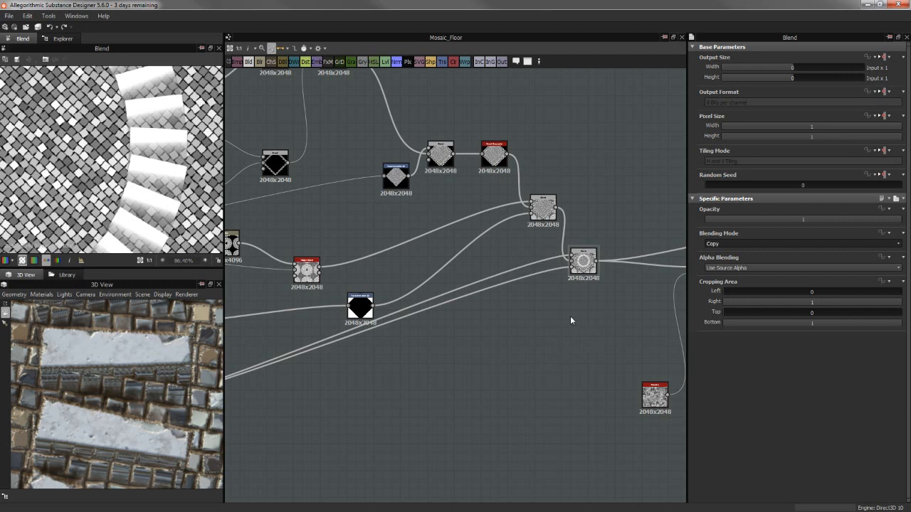
Add a Levels node fed by the ring's Transformation 2D, in the empty area below the diamond mask
scroll(570, 318, "down", 2)
middle_click_drag(488, 311, 437, 317)
middle_click_drag(397, 413, 597, 273)
middle_click_drag(533, 294, 367, 360)
middle_click_drag(363, 313, 468, 283)
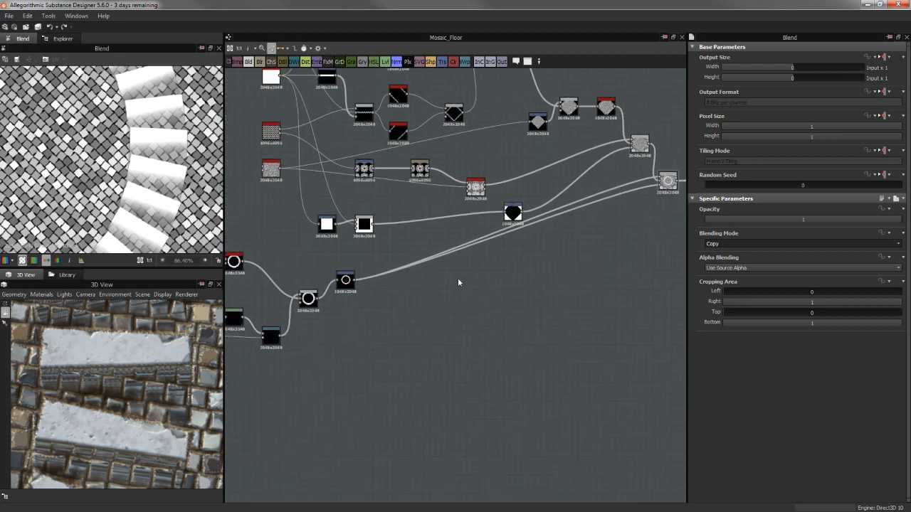
key("space")
type("leve")
key("Return")
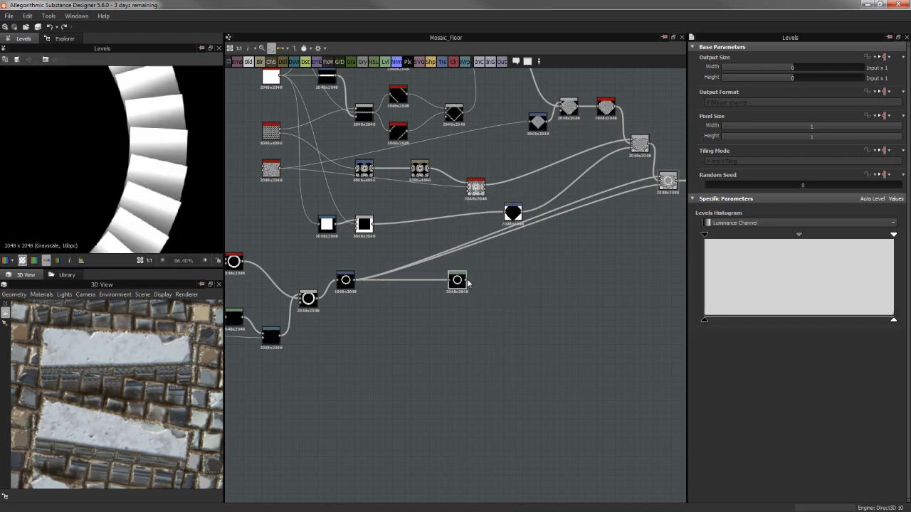
Feed the Levels output into the ring Blend's mask, set its midtone to the darkest end of the histogram, and inspect the ring
left_click_drag(466, 280, 660, 188)
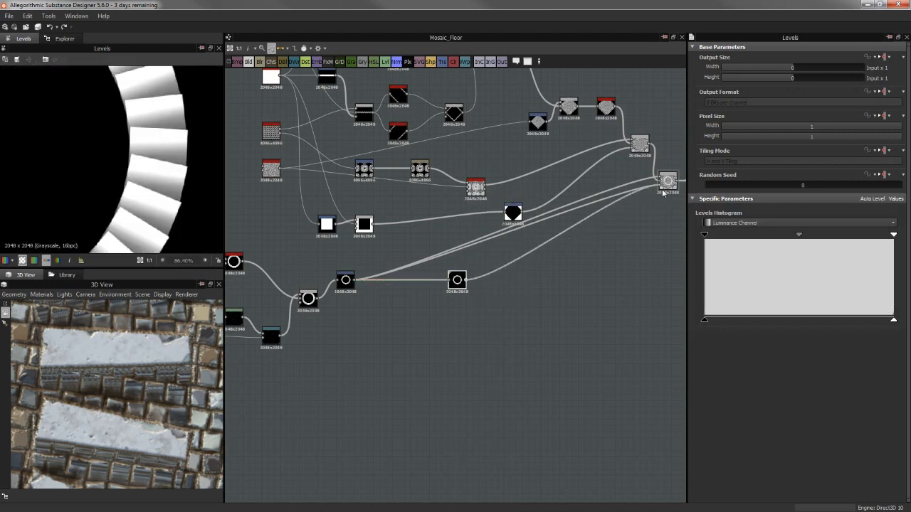
left_click(457, 284)
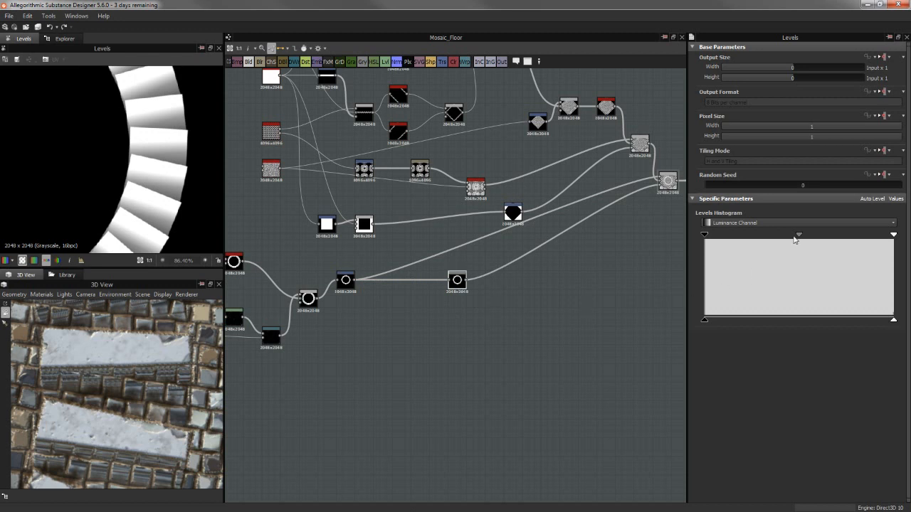
left_click_drag(799, 237, 729, 237)
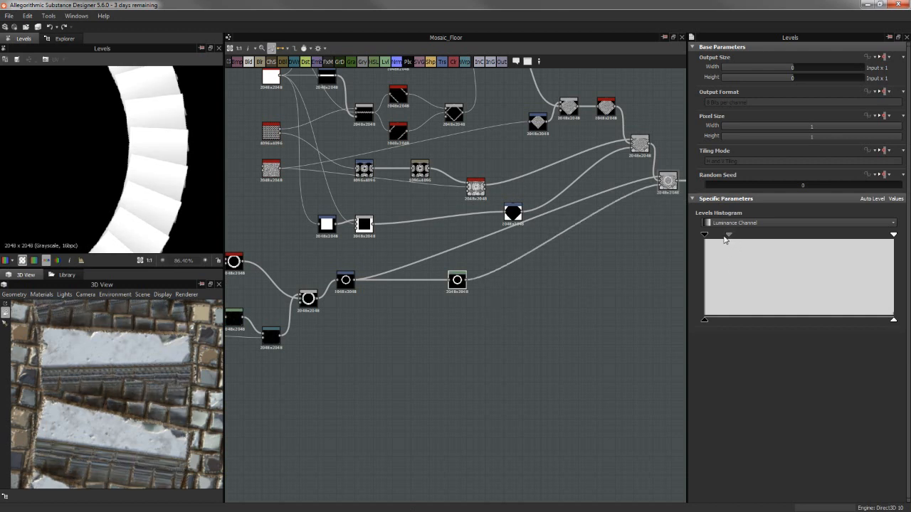
left_click_drag(730, 237, 633, 250)
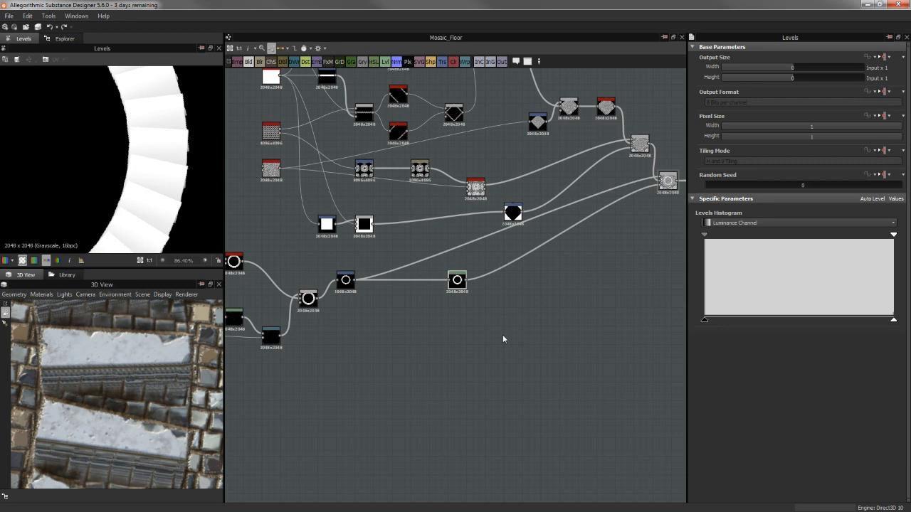
scroll(118, 382, "down", 3)
left_click_drag(118, 383, 184, 390)
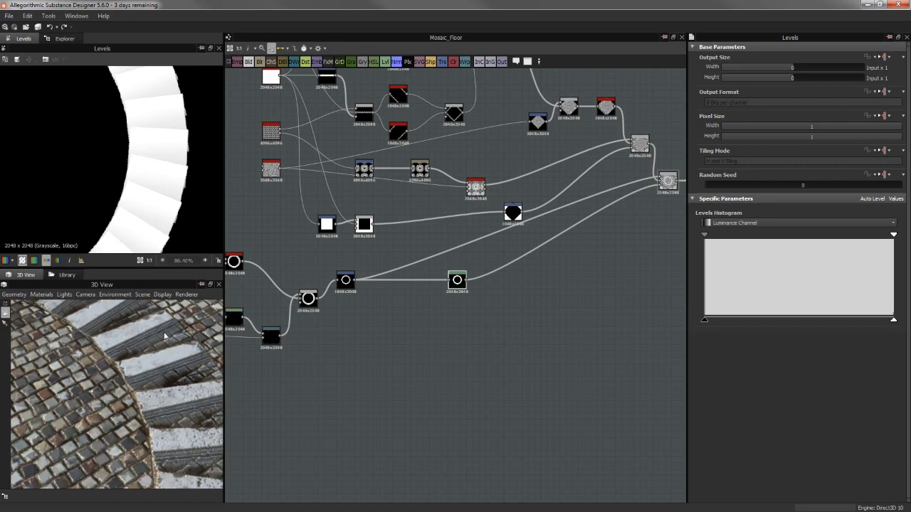
scroll(129, 385, "down", 3)
middle_click_drag(482, 308, 425, 335)
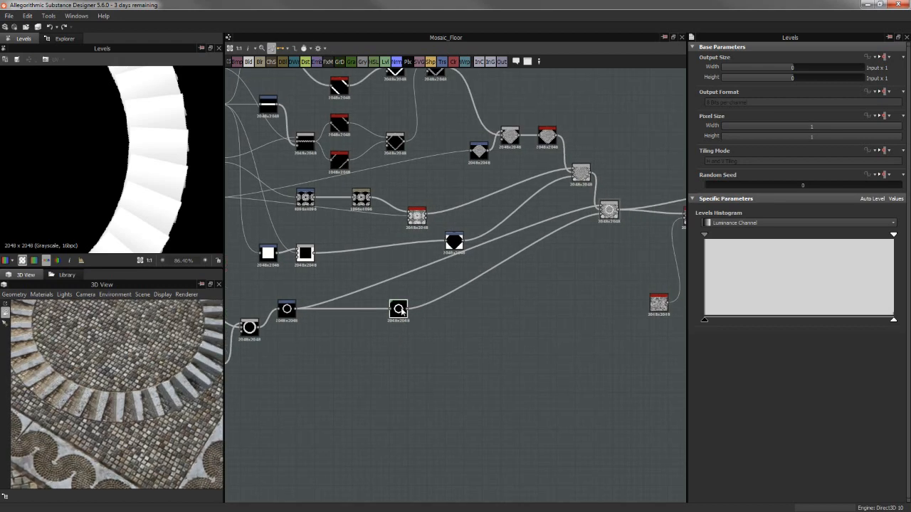
Delete the Levels node feeding the ring Blend's mask and set that Blend's blending mode to Max (Lighten)
key("Delete")
double_click(608, 210)
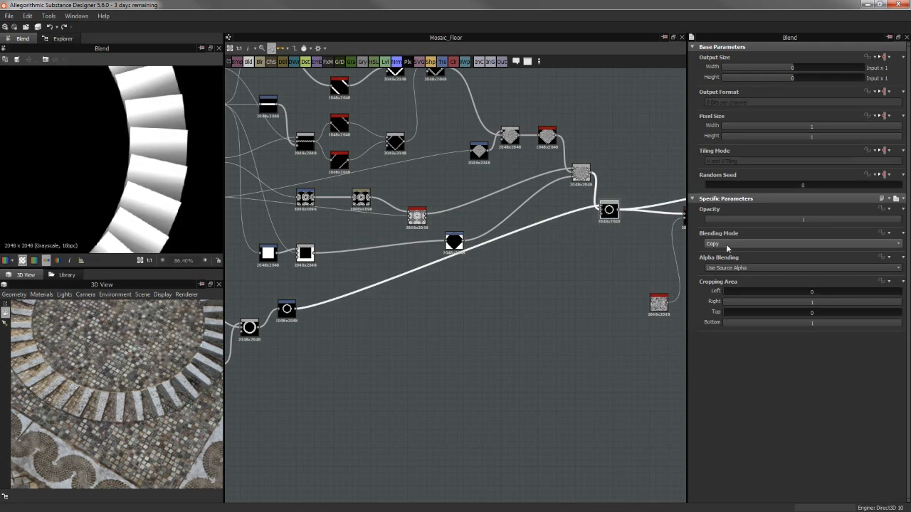
left_click(728, 244)
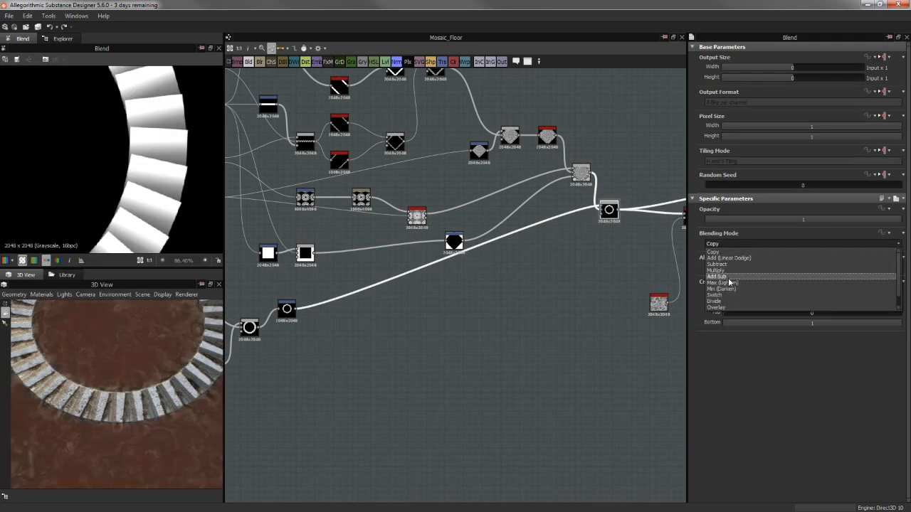
left_click(728, 283)
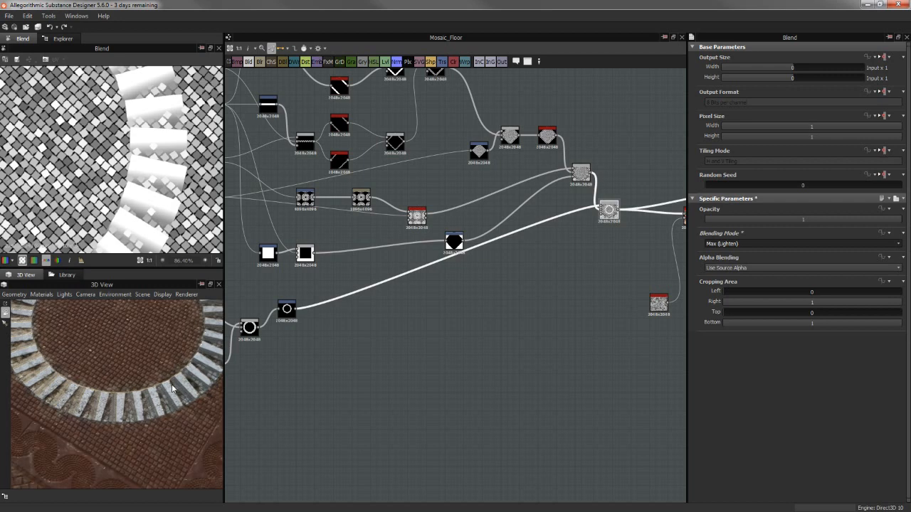
Examine the ring stones around the circle in the 3D view, from close up and at a distance
left_click_drag(171, 387, 112, 391)
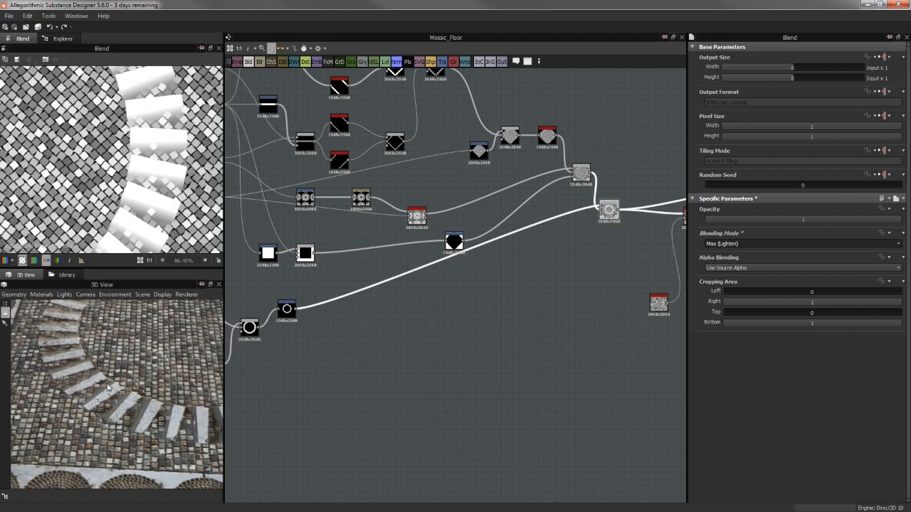
left_click_drag(74, 368, 63, 345)
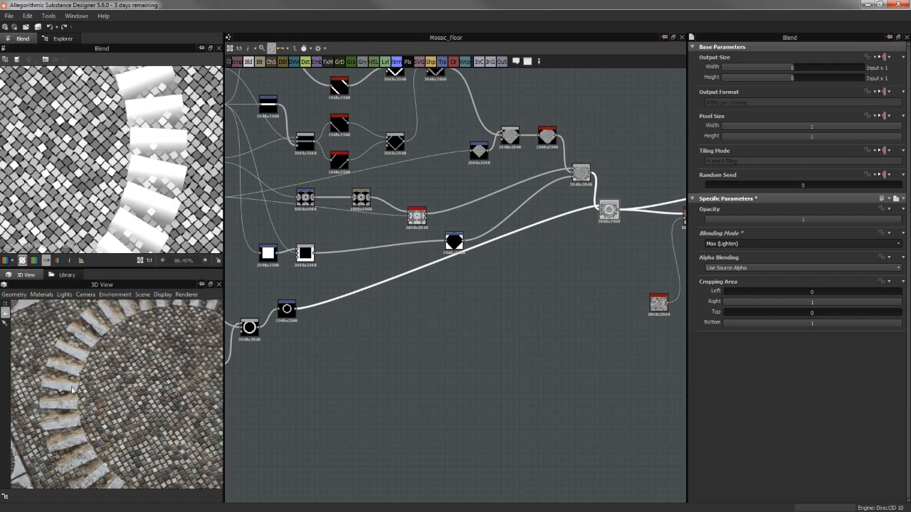
left_click_drag(126, 360, 207, 379)
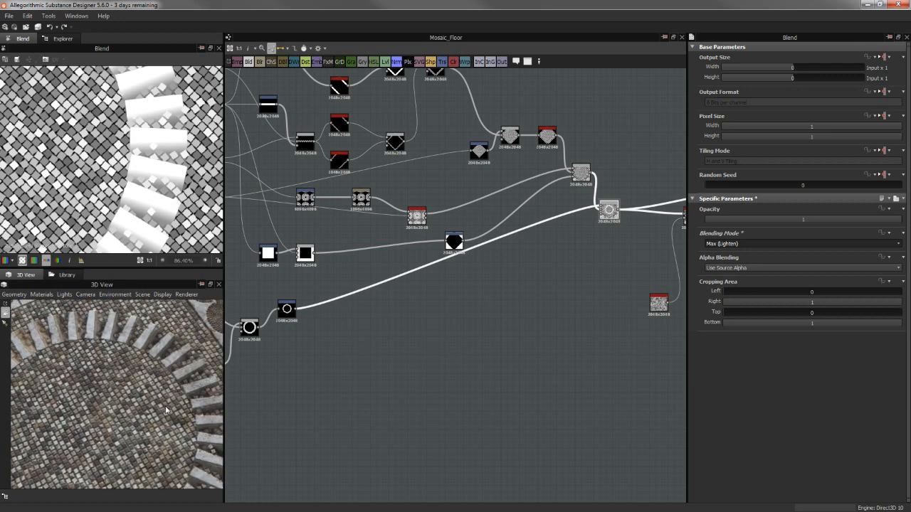
left_click_drag(166, 411, 165, 349)
scroll(173, 369, "down", 6)
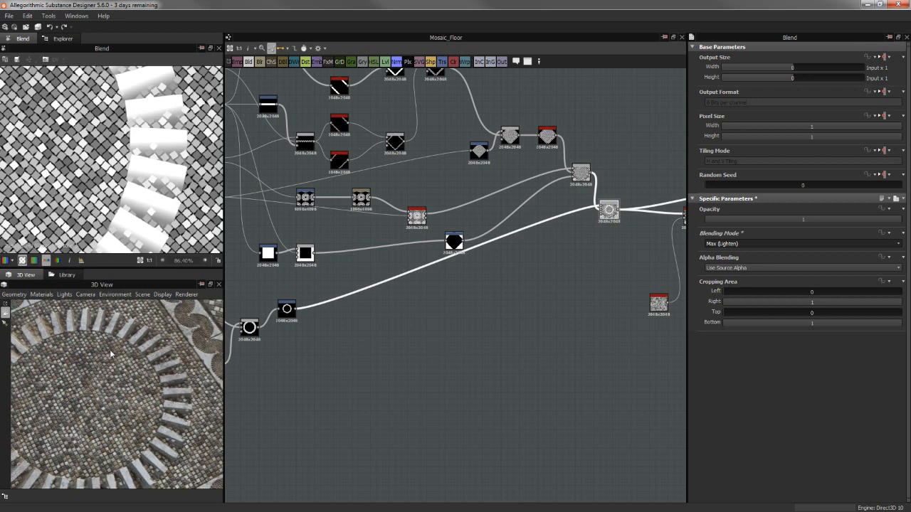
middle_click_drag(136, 372, 191, 353)
Move the ring Blend node slightly nearer to the Slope Blur and preview the whole floor pattern in 2D
middle_click_drag(535, 317, 475, 362)
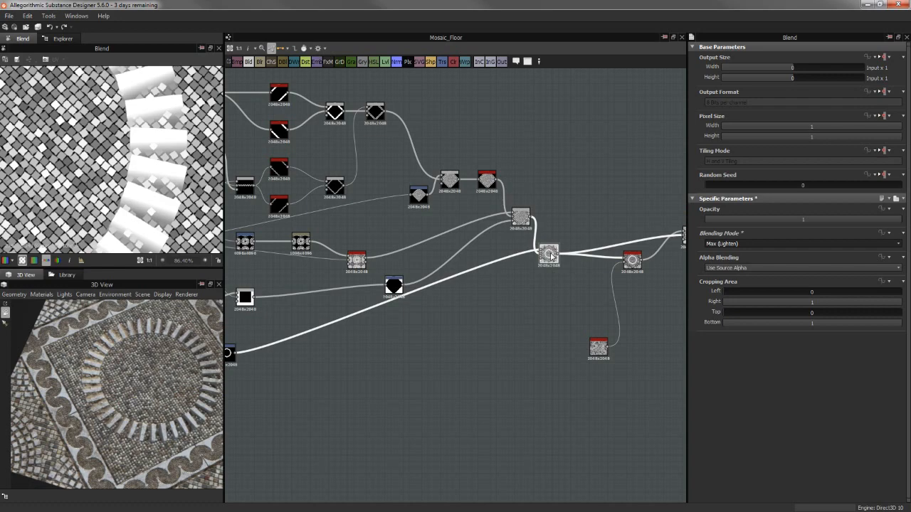
left_click_drag(550, 255, 563, 244)
scroll(143, 174, "down", 6)
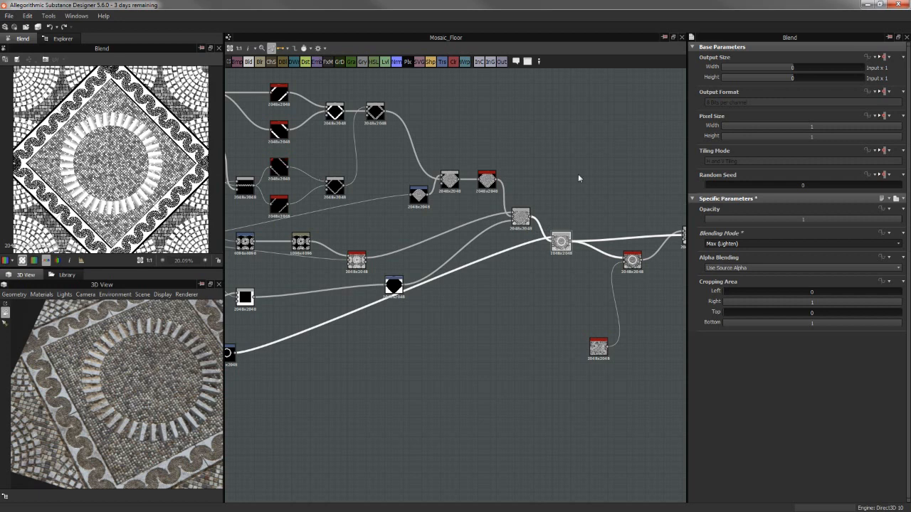
Follow the ring Blend to the Slope Blur Grayscale node and examine its effect on the ring stones and wave border
middle_click_drag(551, 176, 421, 180)
scroll(484, 207, "up", 2)
left_click(457, 407)
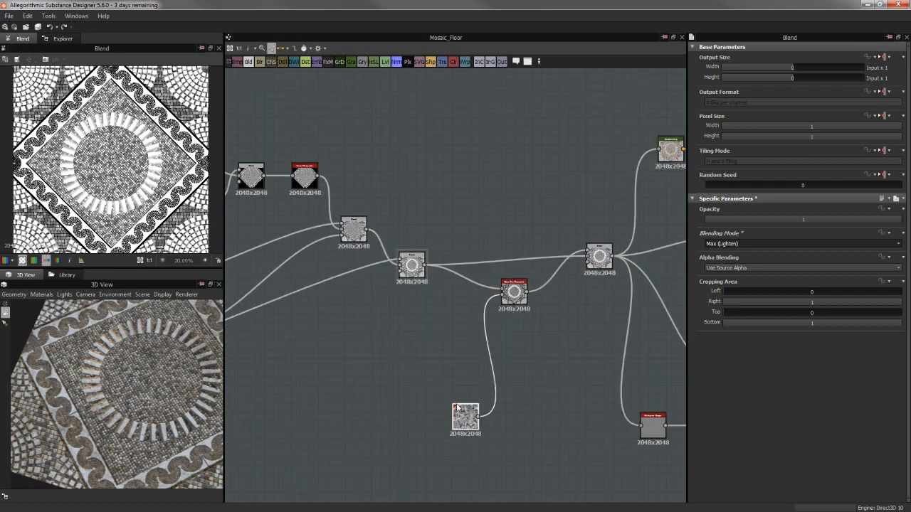
left_click_drag(457, 407, 459, 344)
scroll(544, 328, "up", 2)
left_click(502, 269)
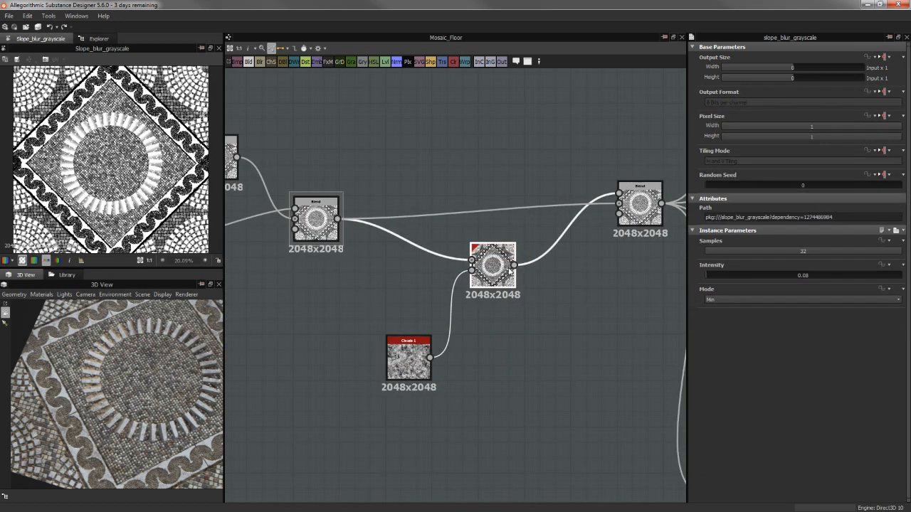
scroll(504, 295, "up", 2)
scroll(166, 155, "up", 2)
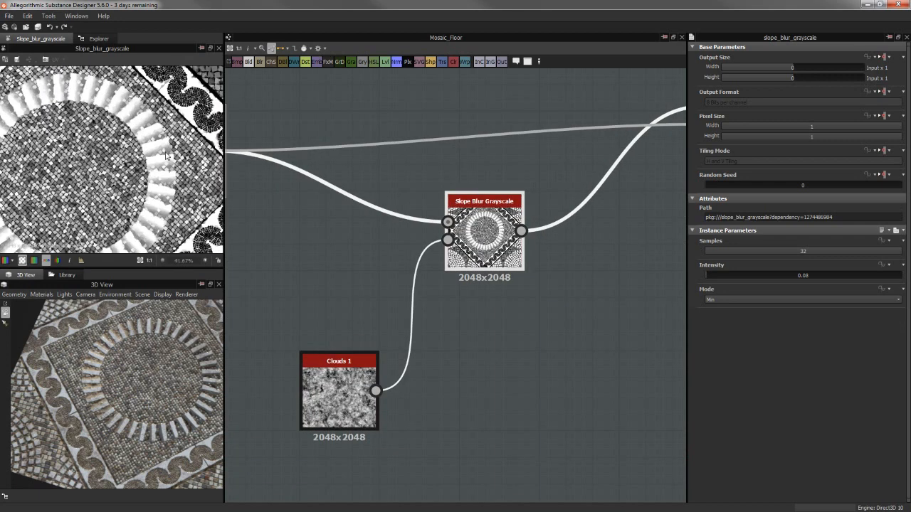
scroll(172, 146, "up", 3)
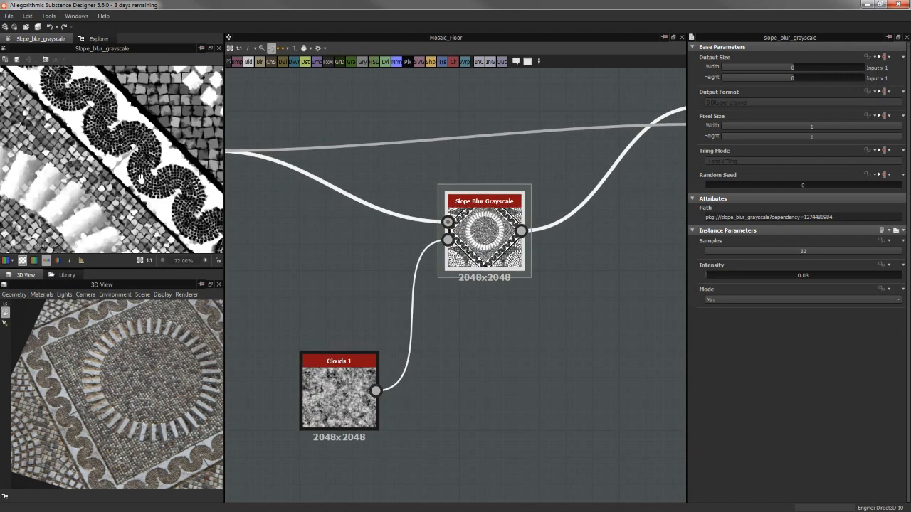
middle_click_drag(139, 129, 190, 169)
scroll(120, 152, "down", 1)
scroll(168, 181, "down", 1)
scroll(168, 181, "down", 1)
Preview the Clouds 1 noise driving the Slope Blur, and compare it with the blurred edges of the border, tiles and ring
double_click(352, 350)
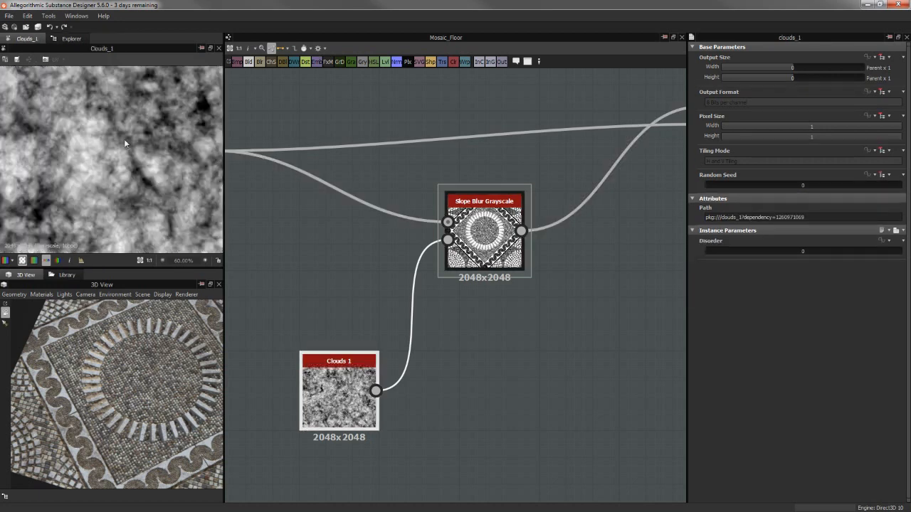
double_click(486, 224)
scroll(163, 169, "down", 2)
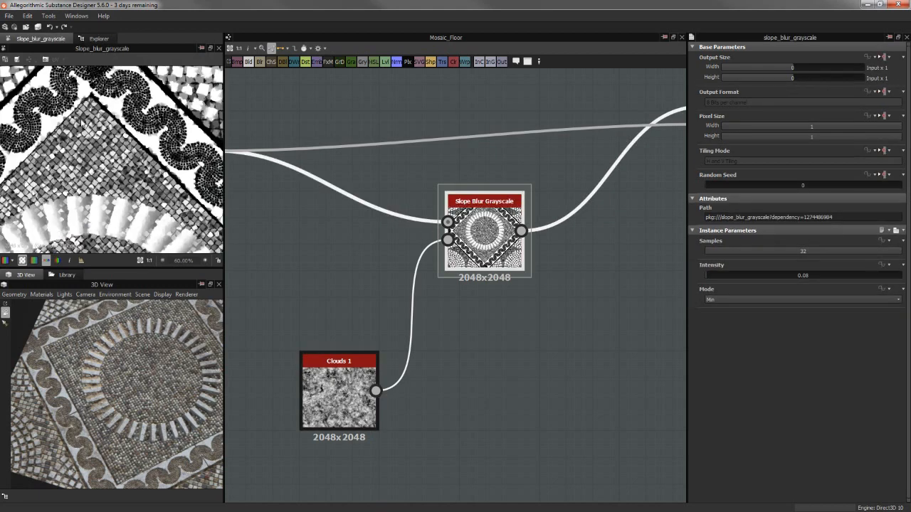
scroll(82, 107, "up", 4)
middle_click_drag(87, 120, 147, 122)
scroll(121, 163, "down", 3)
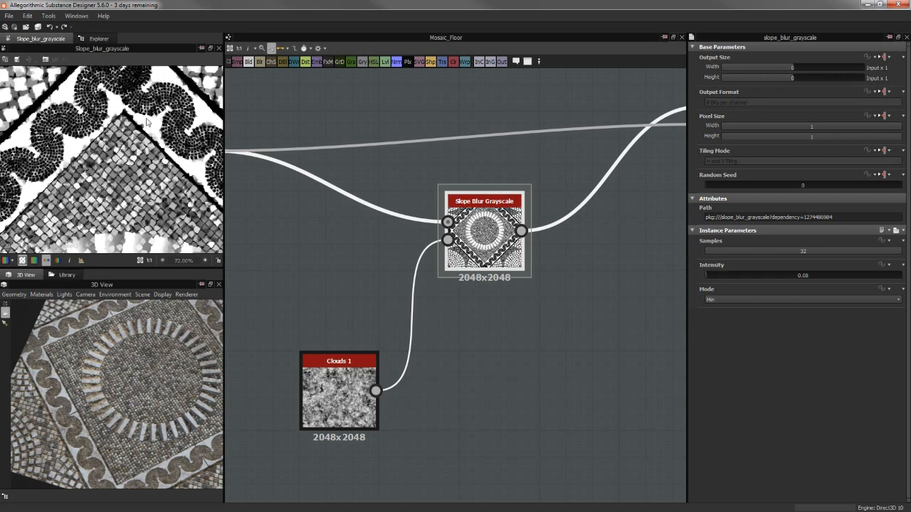
middle_click_drag(198, 155, 95, 105)
scroll(171, 194, "down", 2)
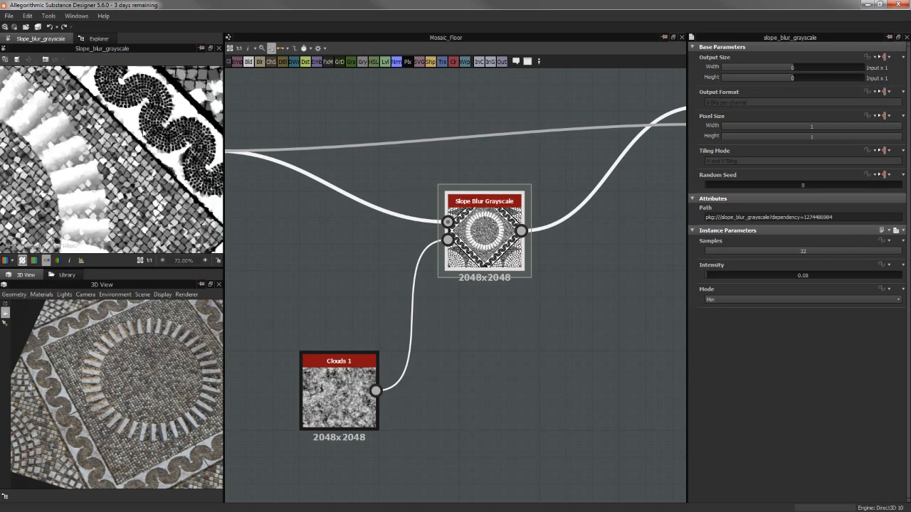
scroll(170, 179, "up", 2)
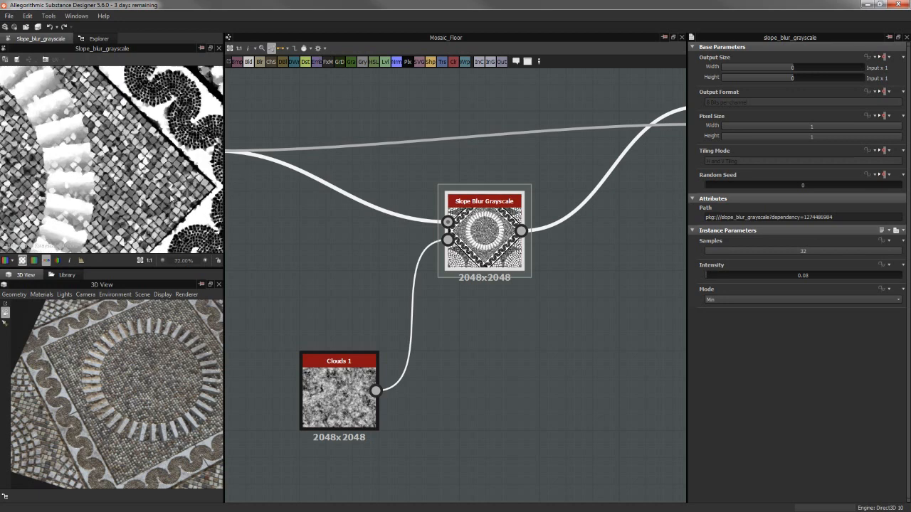
middle_click_drag(452, 297, 463, 285)
scroll(482, 348, "up", 1)
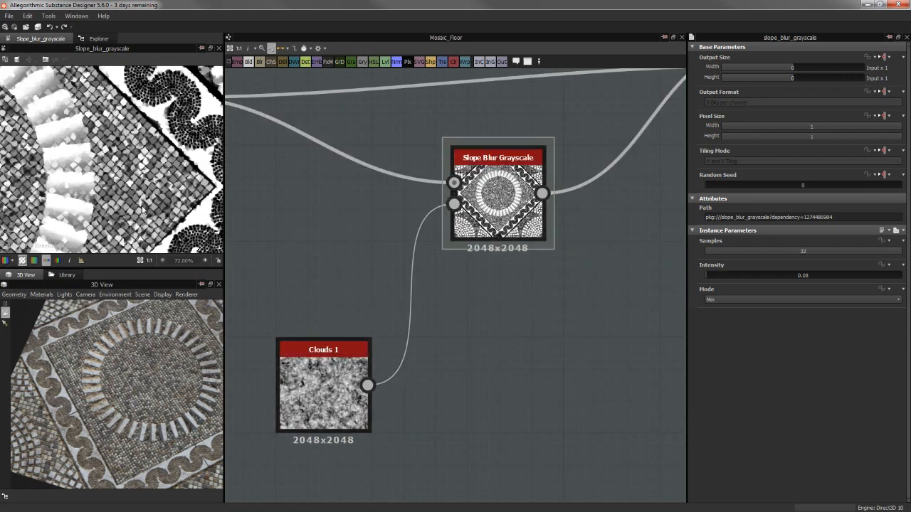
scroll(137, 143, "up", 1)
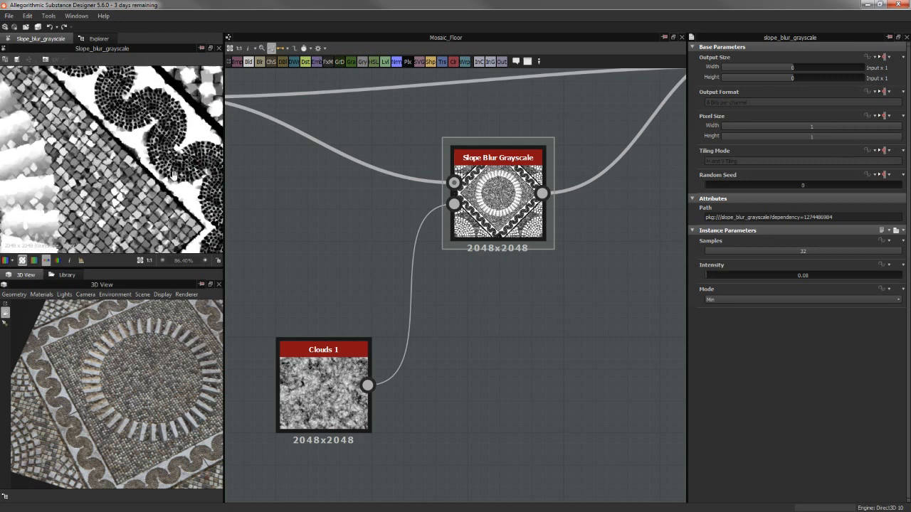
middle_click_drag(173, 174, 172, 187)
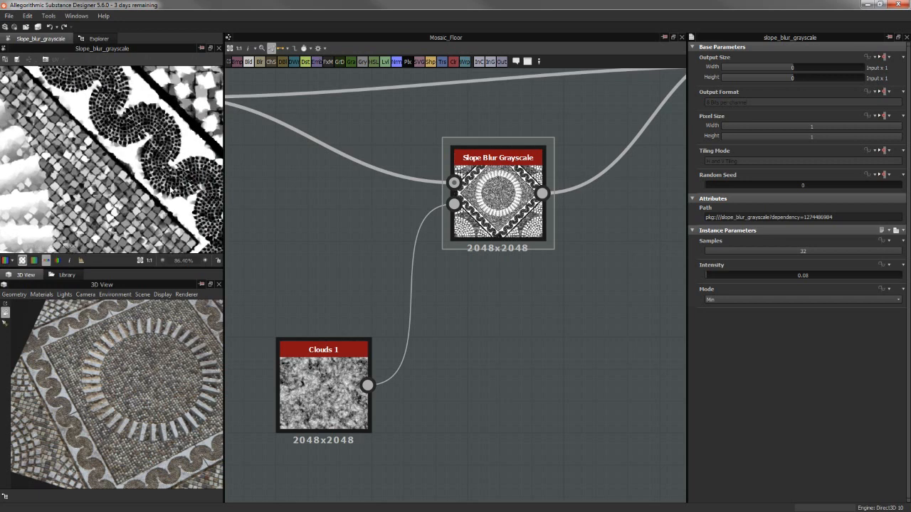
Move the Slope Blur Grayscale node lower in the graph, closer to Clouds 1, and inspect its tile edges up close
double_click(342, 369)
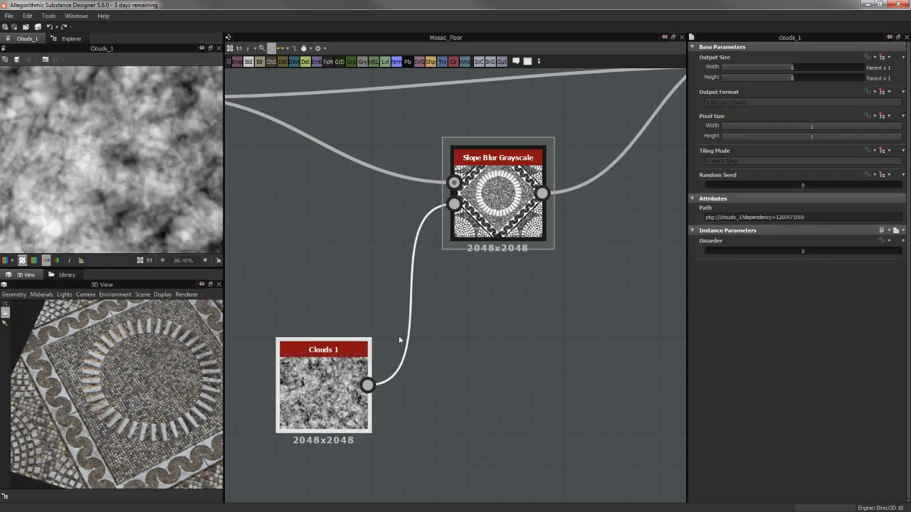
left_click_drag(527, 242, 543, 337)
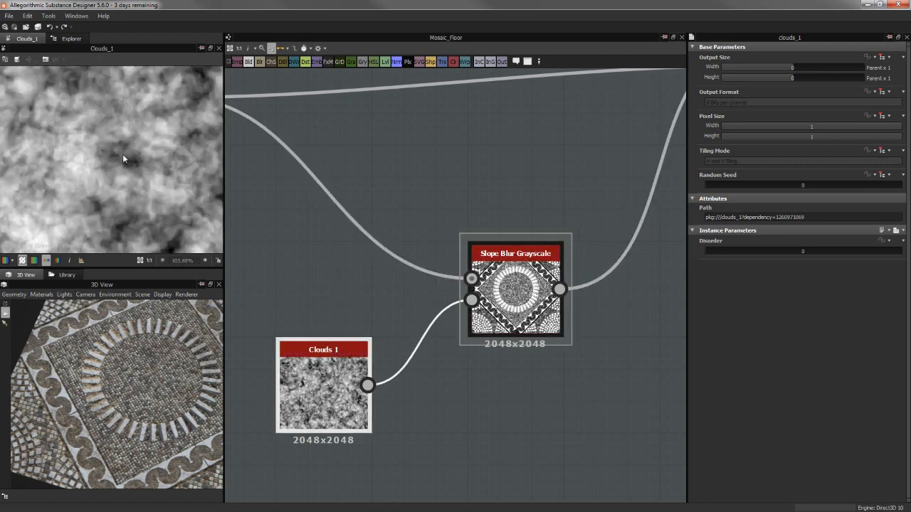
double_click(515, 291)
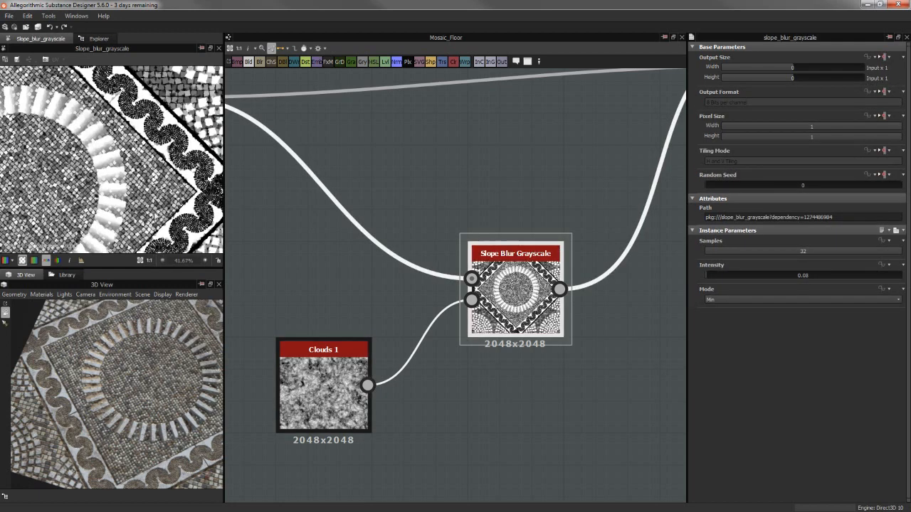
scroll(137, 174, "up", 3)
scroll(114, 155, "up", 6)
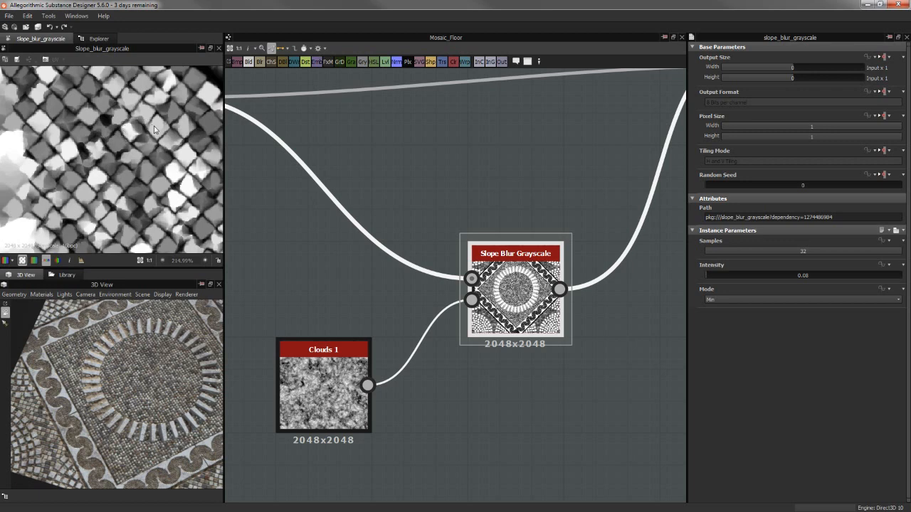
Open the Multiply Blend that combines the Slope Blur with the unblurred floor, and examine its settings and tile edges
middle_click_drag(613, 172, 461, 204)
scroll(462, 204, "down", 3)
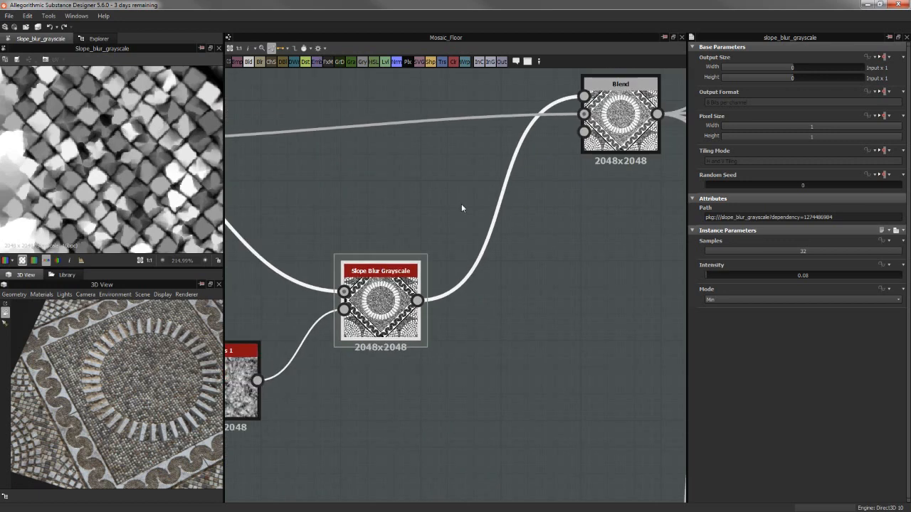
scroll(149, 385, "up", 1)
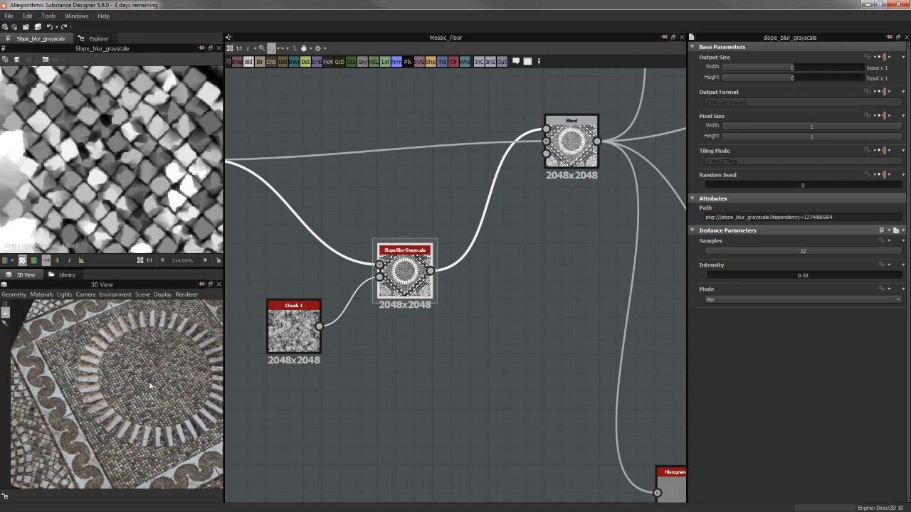
middle_click_drag(483, 226, 420, 299)
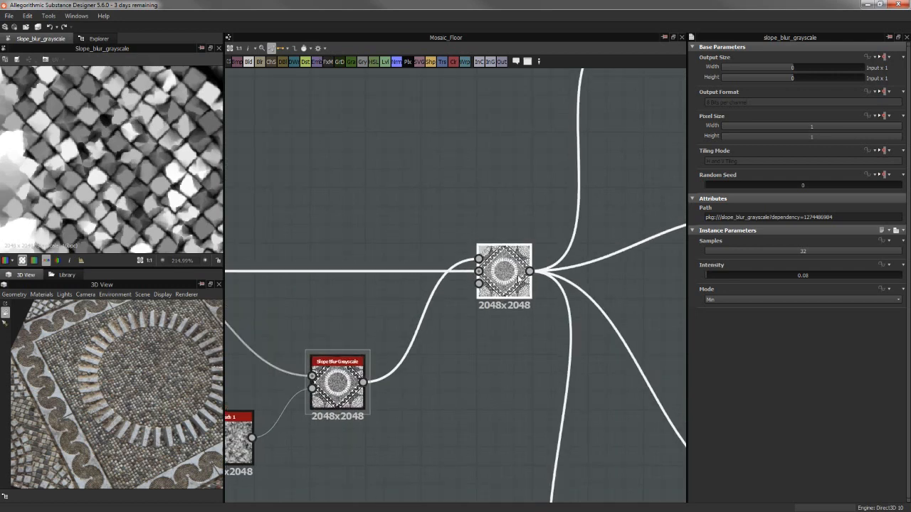
scroll(146, 168, "down", 3)
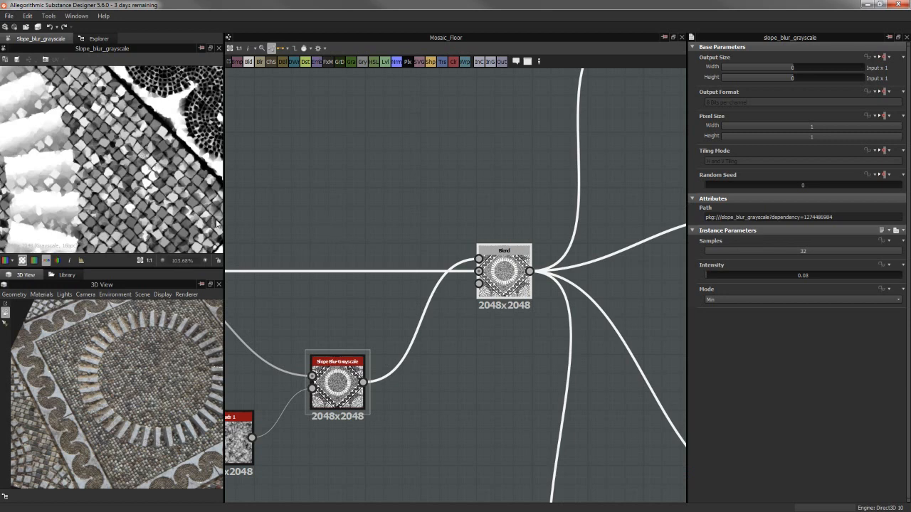
left_click(497, 247)
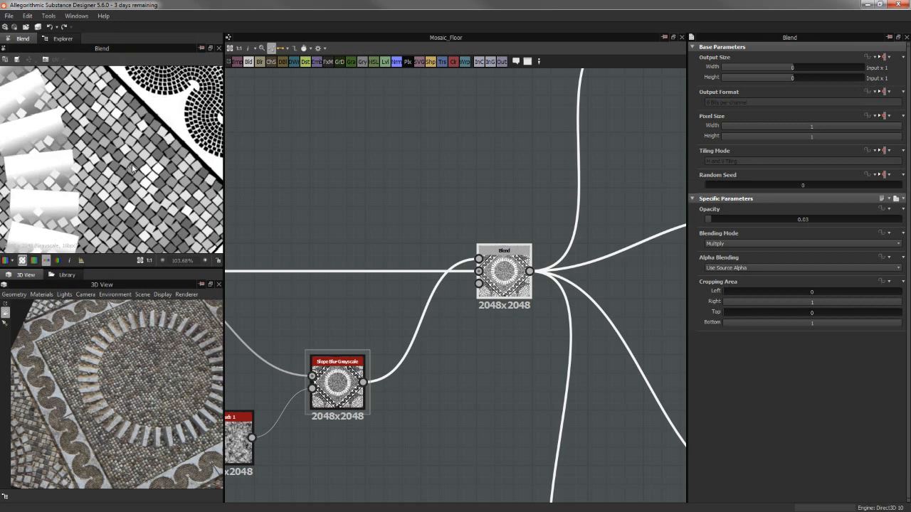
scroll(132, 168, "up", 3)
scroll(160, 174, "down", 3)
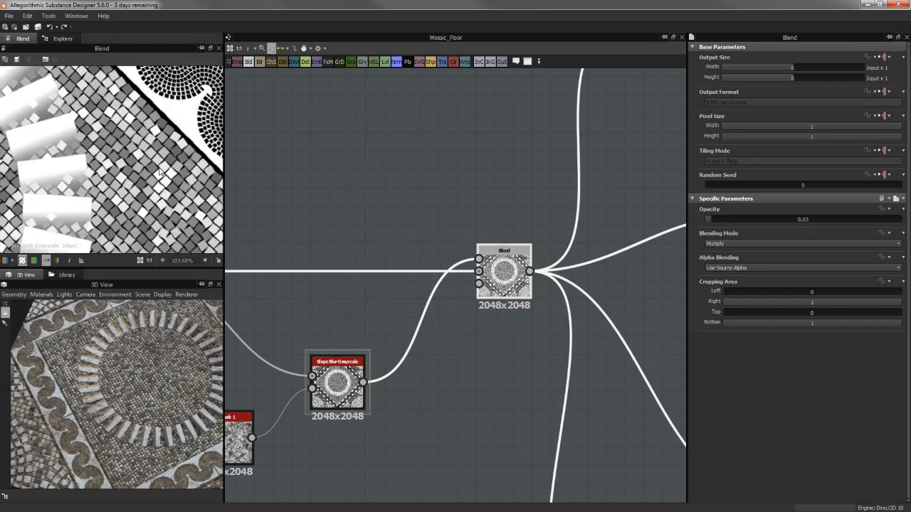
Try a 0.07 opacity on the Multiply Blend and inspect the tile, ring and border edges up close in 3D
scroll(163, 169, "down", 1)
scroll(143, 365, "up", 5)
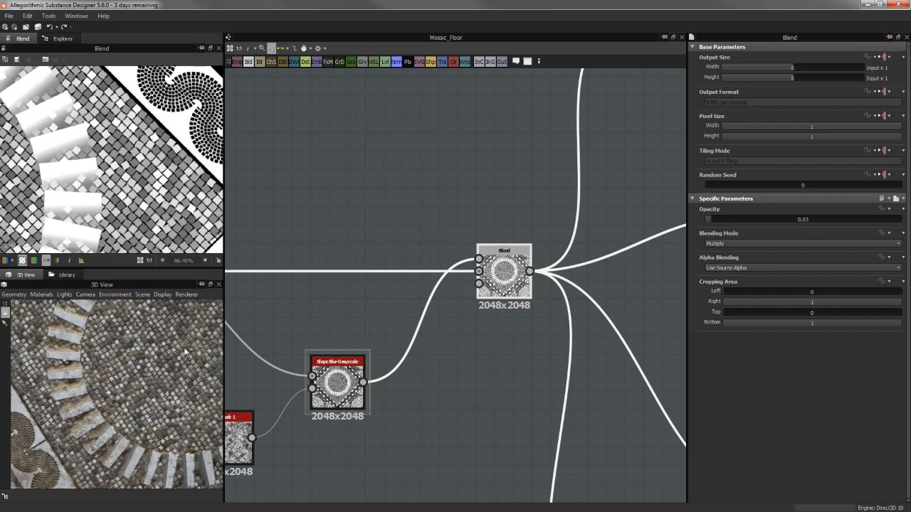
middle_click_drag(380, 247, 253, 261)
left_click_drag(710, 222, 718, 219)
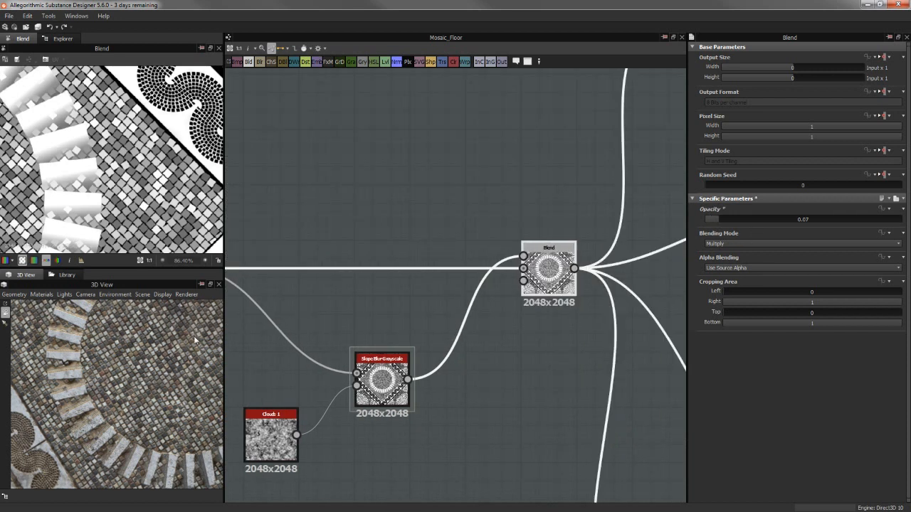
scroll(168, 347, "up", 10)
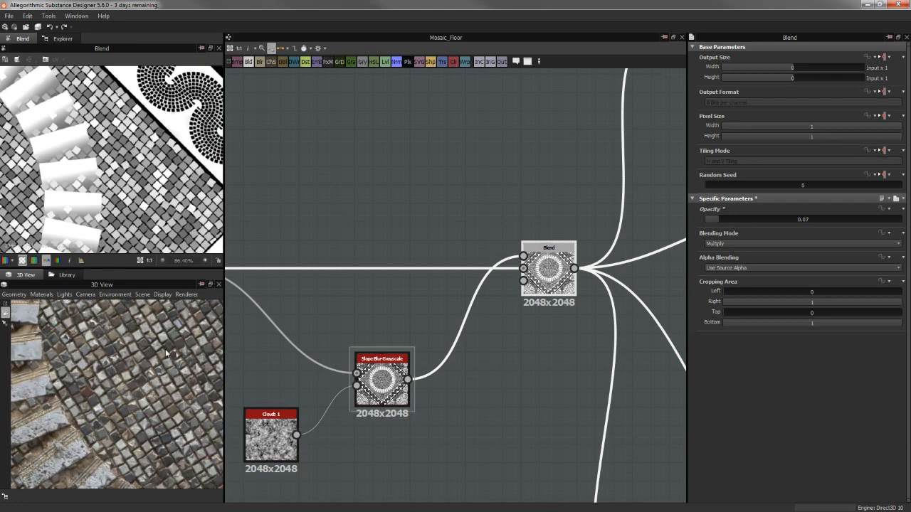
left_click_drag(123, 354, 141, 420)
scroll(160, 376, "down", 8)
scroll(142, 418, "up", 8)
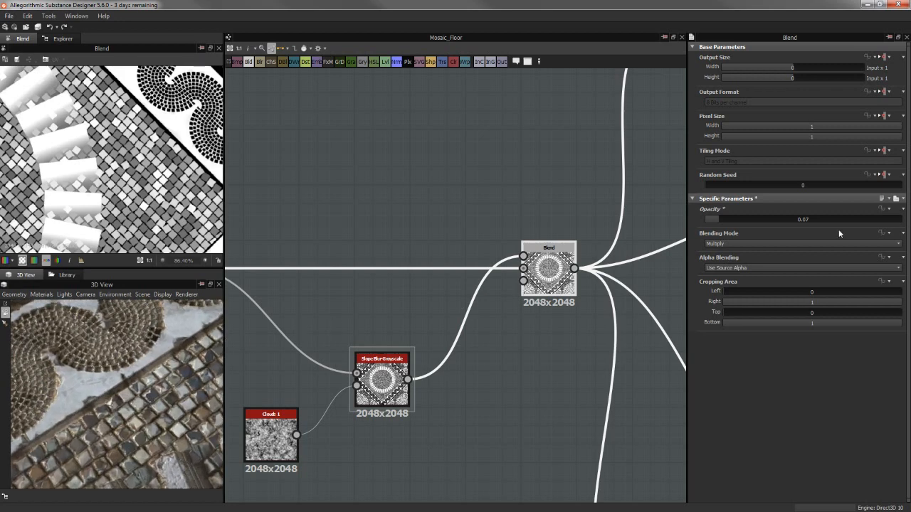
Try a 0.3 opacity on the Multiply Blend, return it to 0.03, and view the ring and border in 3D
double_click(787, 221)
type("0.5")
key("Return")
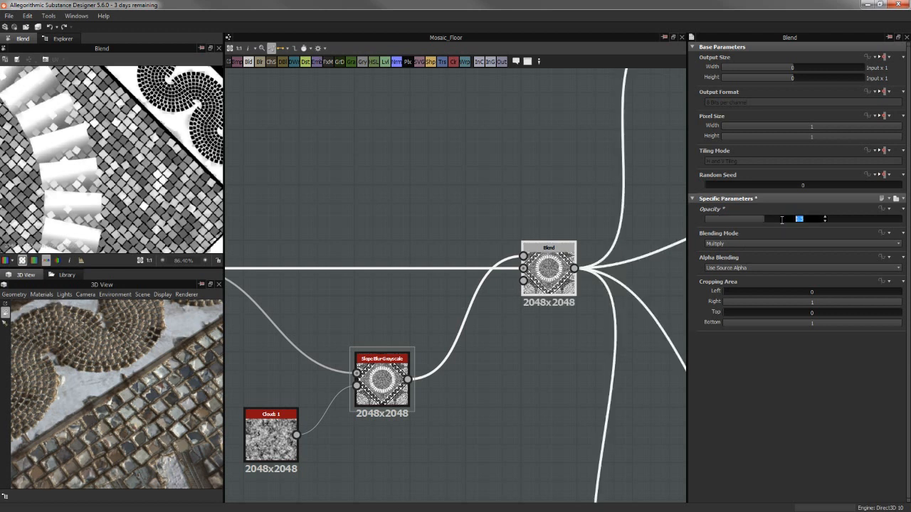
key("Return")
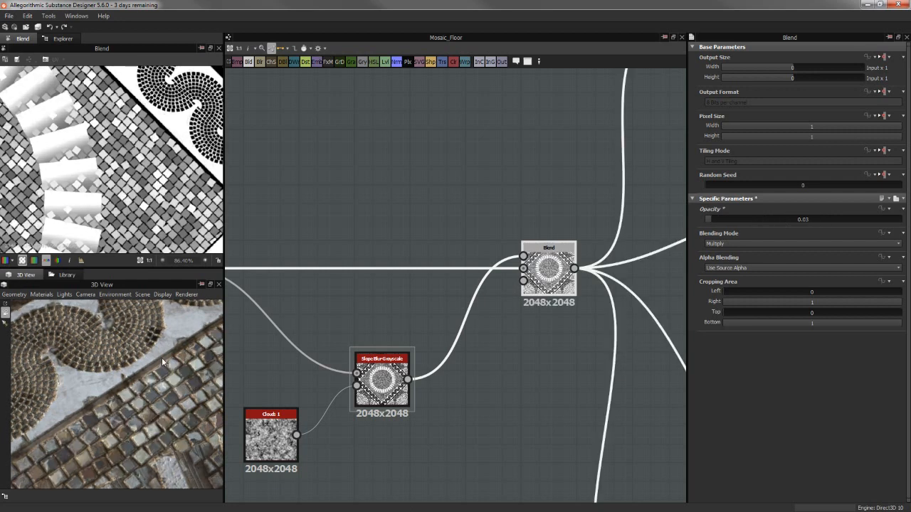
scroll(163, 362, "down", 8)
left_click_drag(177, 389, 130, 401)
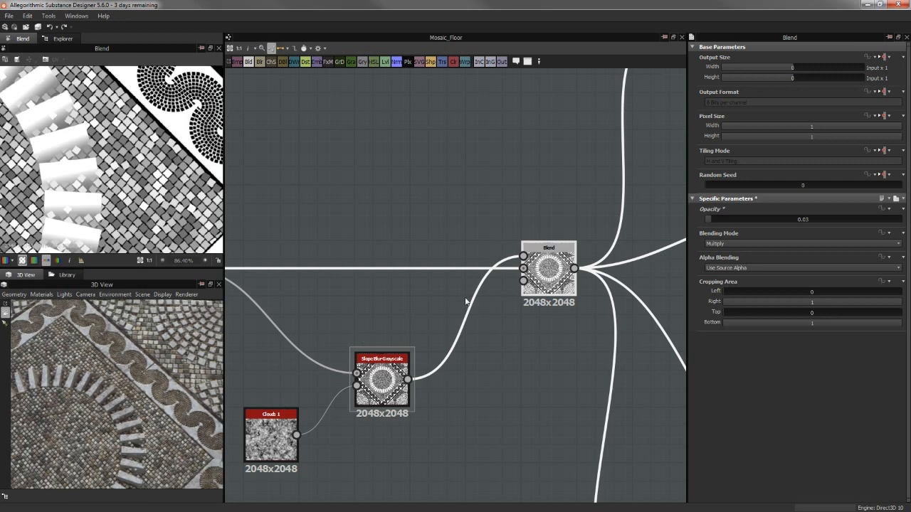
Examine the Multiply Blend's grayscale output, comparing the tile edges, ring stones and wave border near and far
scroll(466, 302, "down", 5)
scroll(402, 326, "up", 2)
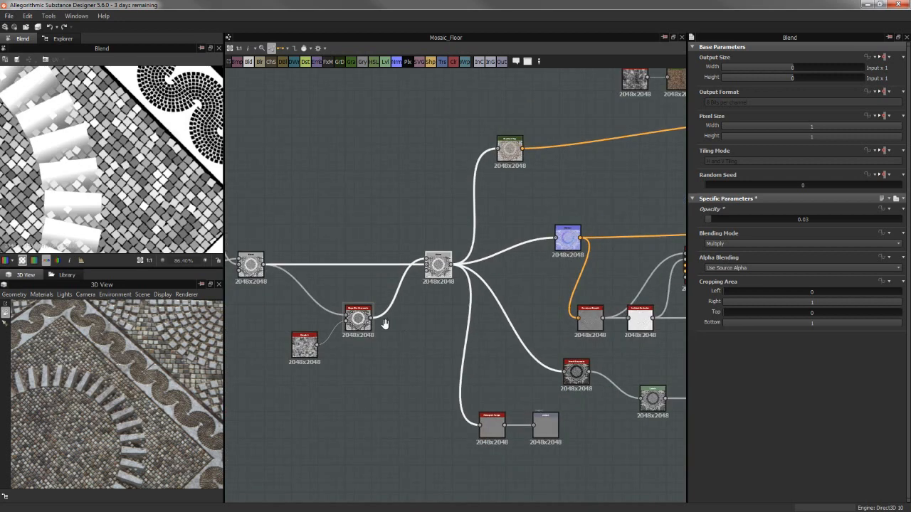
scroll(164, 160, "up", 2)
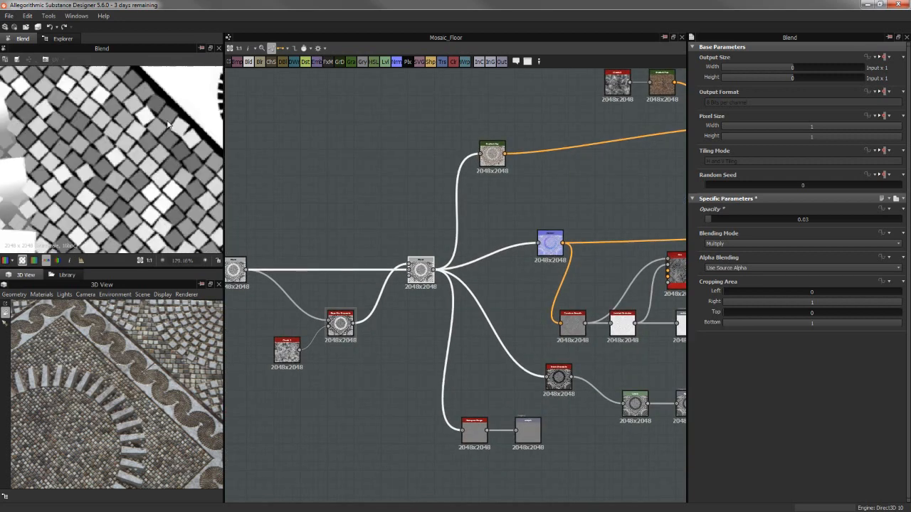
middle_click_drag(170, 107, 146, 103)
scroll(119, 156, "down", 5)
scroll(119, 156, "up", 1)
scroll(96, 160, "up", 2)
scroll(121, 145, "down", 3)
scroll(121, 145, "up", 1)
scroll(135, 128, "up", 1)
middle_click_drag(100, 170, 156, 155)
scroll(154, 155, "up", 3)
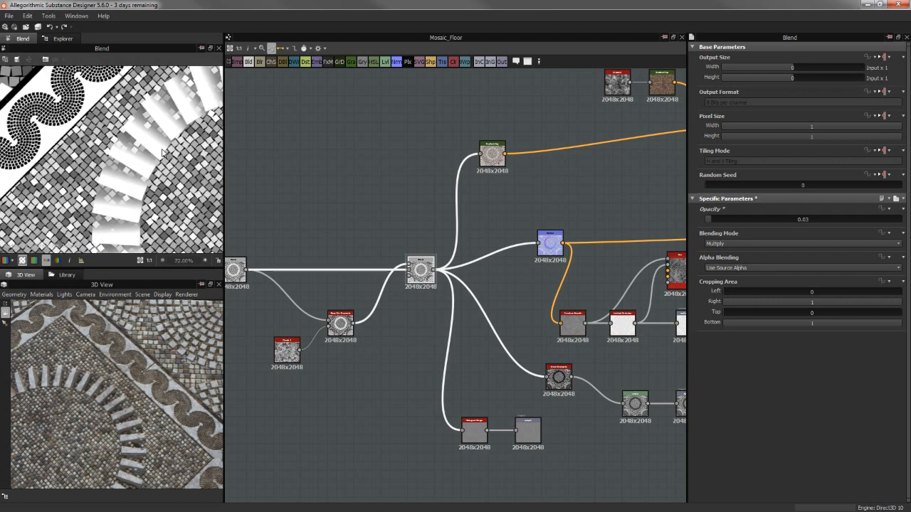
middle_click_drag(204, 229, 192, 137)
scroll(192, 137, "down", 2)
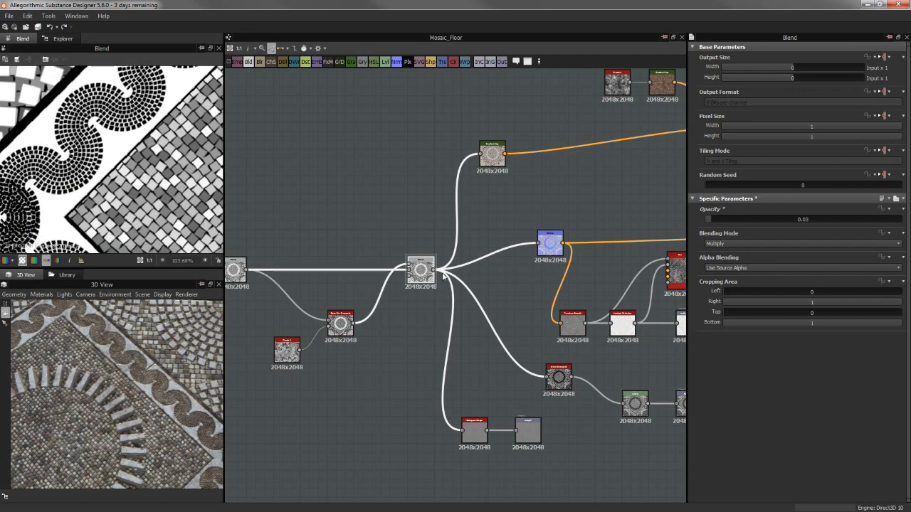
scroll(157, 133, "up", 2)
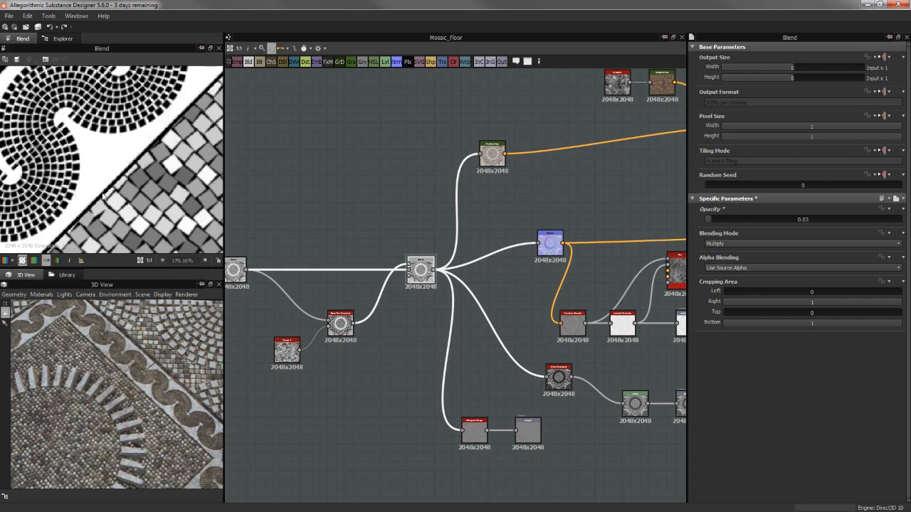
scroll(109, 198, "down", 5)
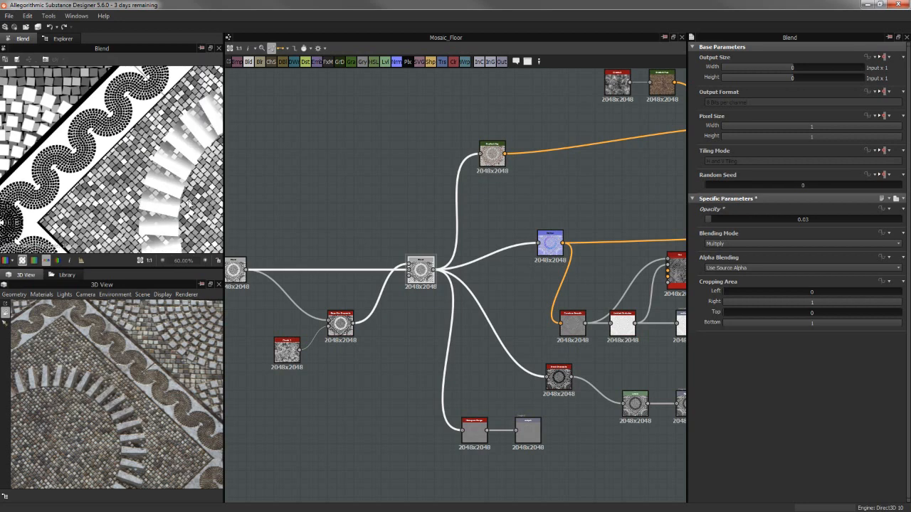
Preview the Normal node fed by the Multiply Blend and move it closer to that Blend
middle_click_drag(392, 224, 382, 178)
left_click_drag(180, 363, 94, 363)
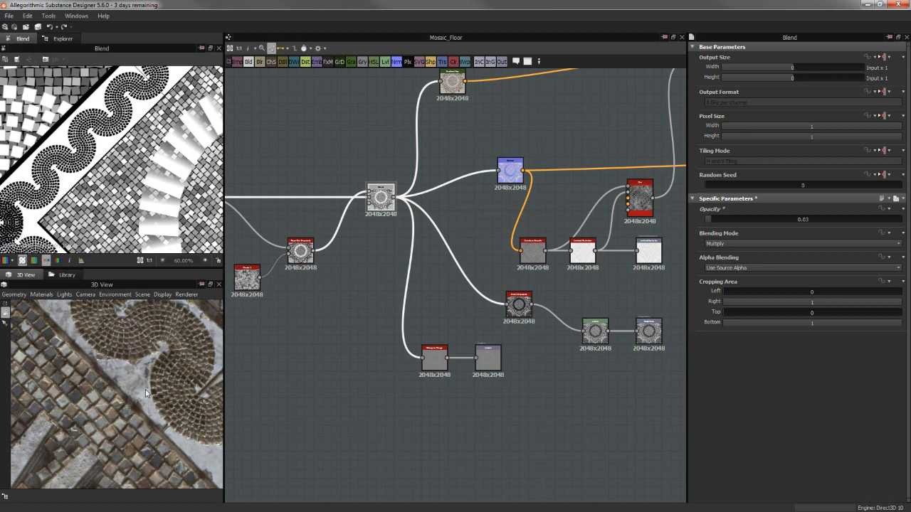
middle_click_drag(384, 314, 366, 309)
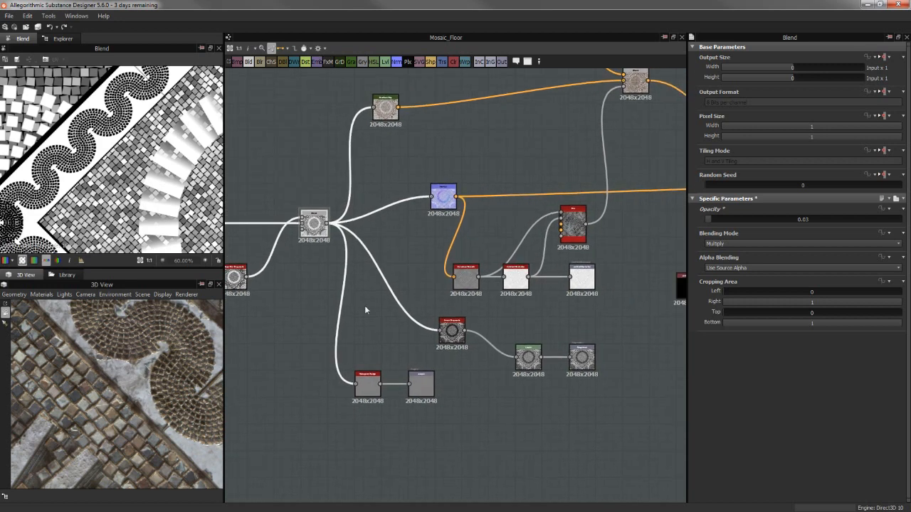
double_click(438, 207)
left_click_drag(440, 205, 420, 204)
scroll(131, 189, "up", 3)
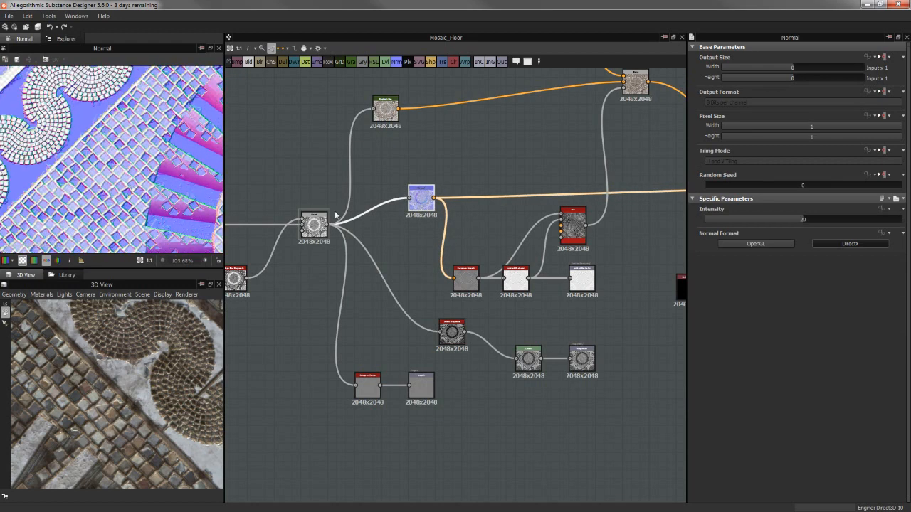
scroll(437, 200, "up", 1)
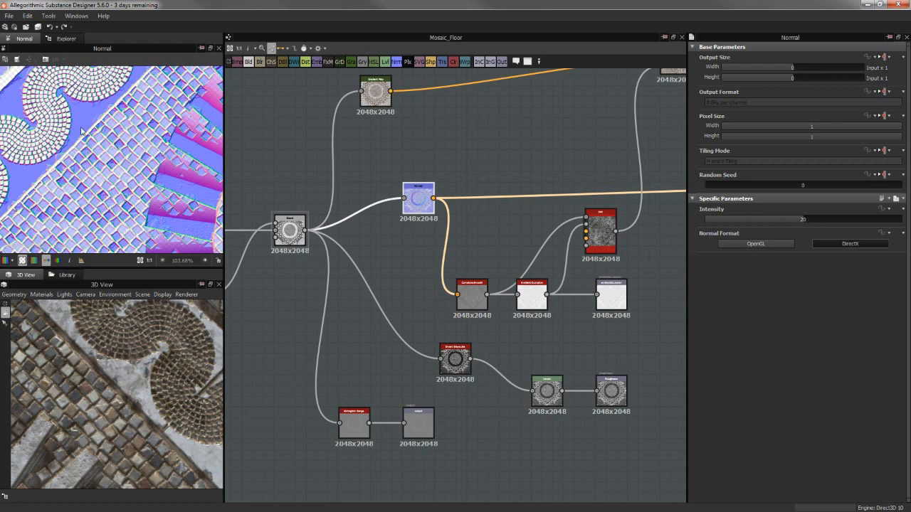
Examine the normal map's roughened edges along the wave border, diagonal tiles and ring stones
scroll(82, 132, "up", 4)
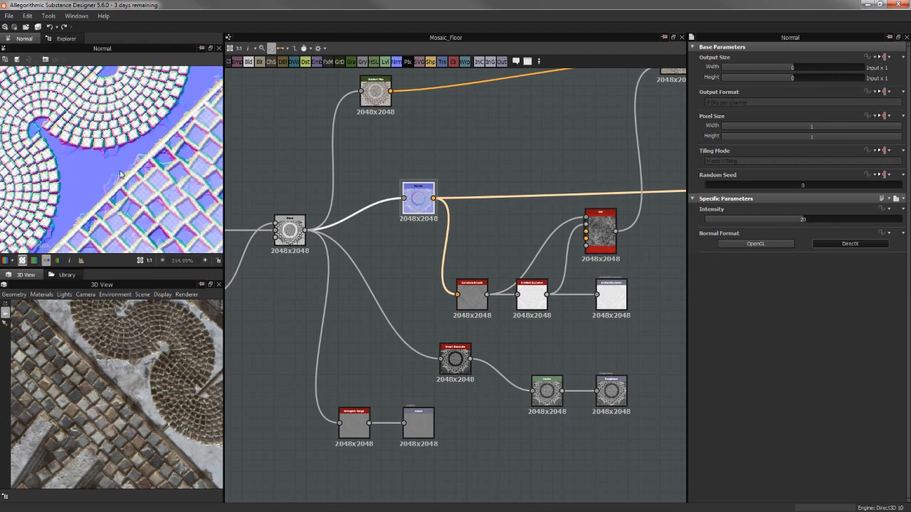
scroll(130, 174, "down", 4)
scroll(177, 189, "up", 3)
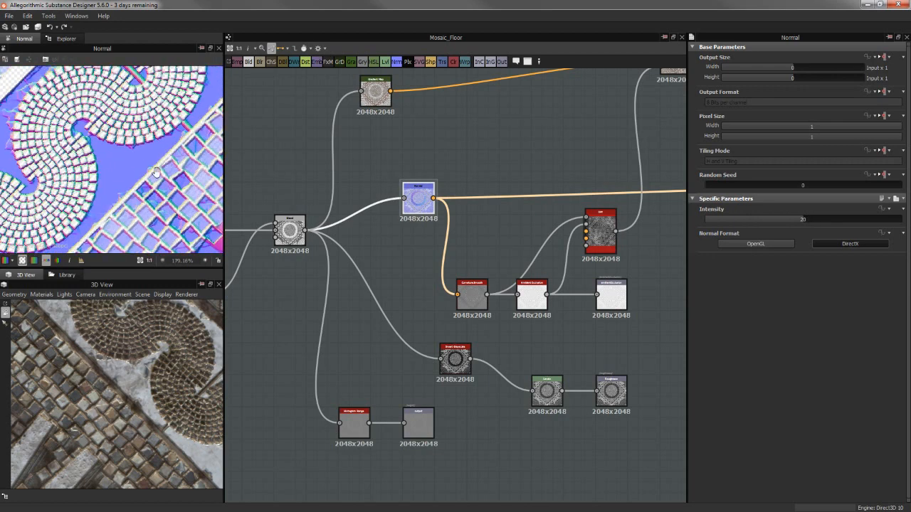
middle_click_drag(176, 186, 126, 187)
mouse_move(161, 146)
middle_mouse_down()
mouse_move(136, 165)
mouse_move(152, 168)
mouse_move(170, 156)
mouse_move(114, 211)
middle_mouse_up()
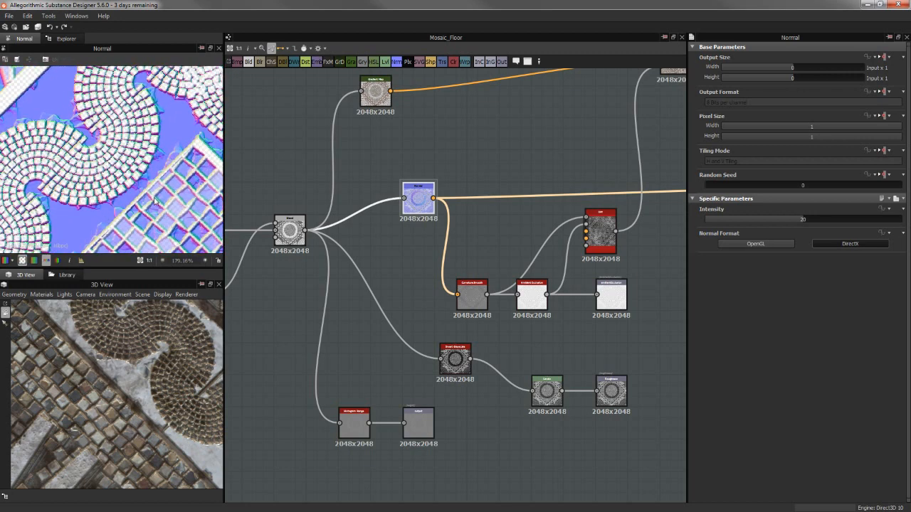
scroll(183, 158, "down", 2)
middle_click_drag(183, 158, 114, 146)
scroll(114, 145, "down", 1)
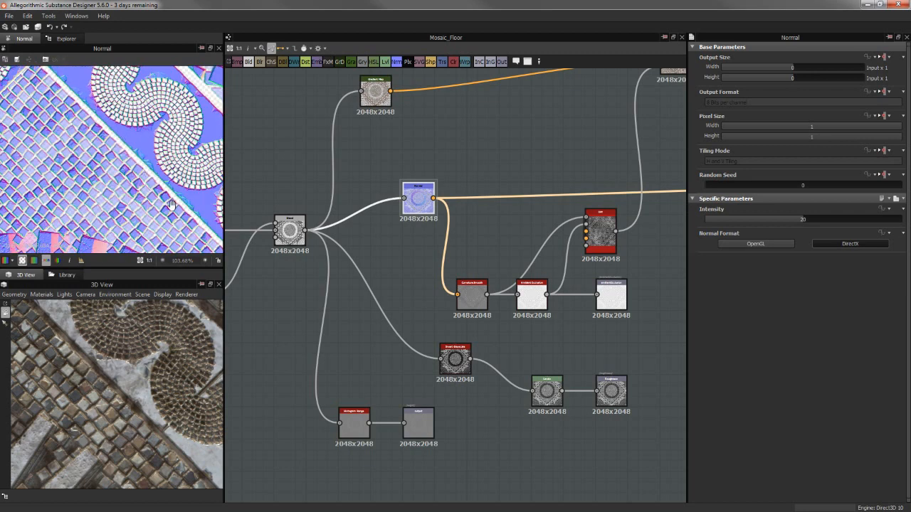
middle_click_drag(170, 205, 146, 149)
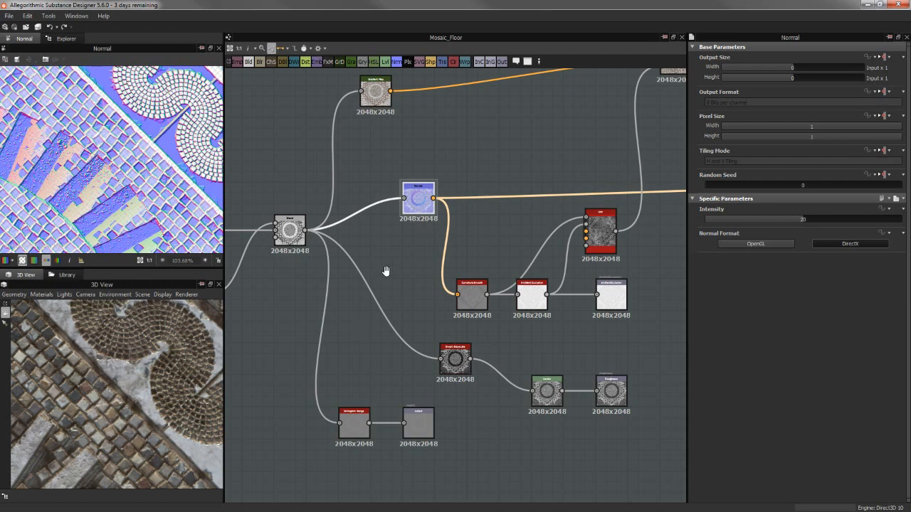
Move the normal output node next to the Normal node that feeds it
middle_click_drag(386, 271, 370, 263)
middle_click_drag(400, 223, 311, 242)
scroll(311, 242, "down", 1)
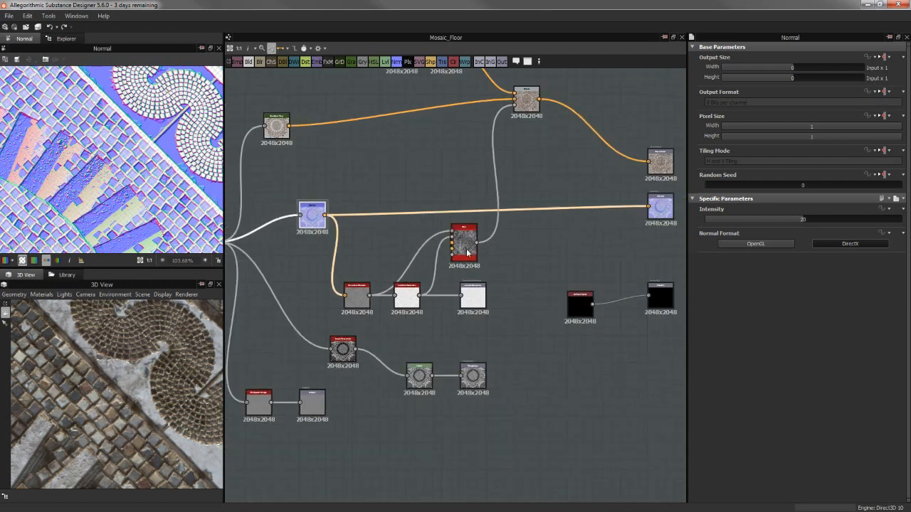
scroll(407, 239, "down", 1)
middle_click_drag(551, 229, 470, 232)
left_click_drag(538, 217, 315, 219)
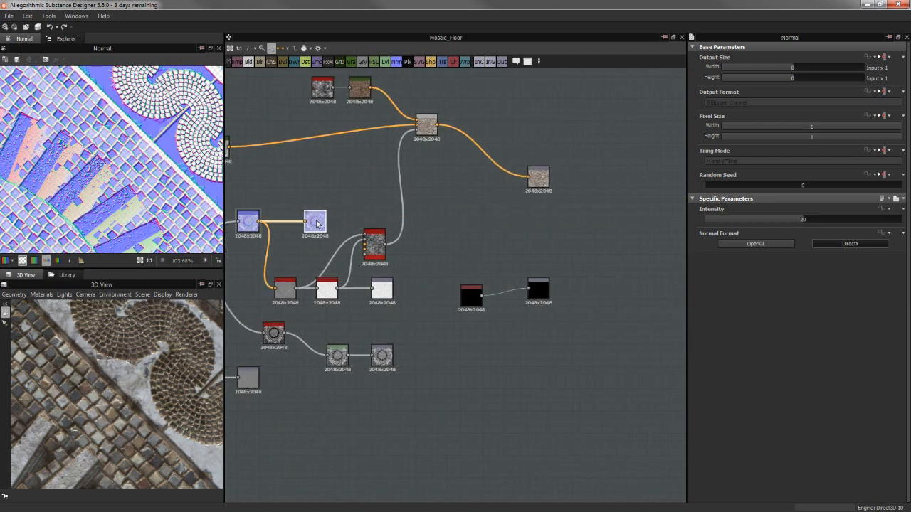
middle_click_drag(361, 207, 440, 183)
Shift the Curvature Smooth and Ambient Occlusion nodes toward the ambient occlusion output, and preview both maps
scroll(403, 203, "up", 3)
middle_click_drag(344, 288, 405, 287)
left_click(399, 316)
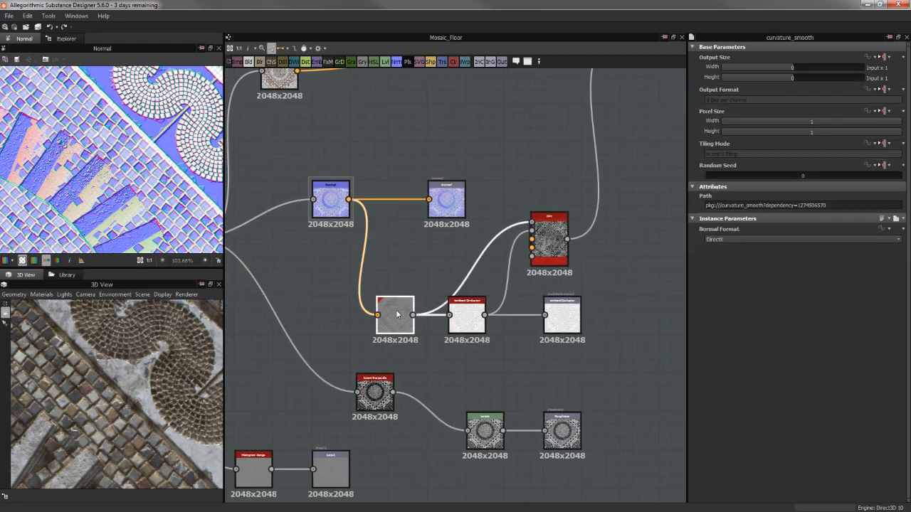
mouse_move(399, 316)
left_mouse_down()
mouse_move(484, 324)
mouse_move(409, 313)
left_mouse_up()
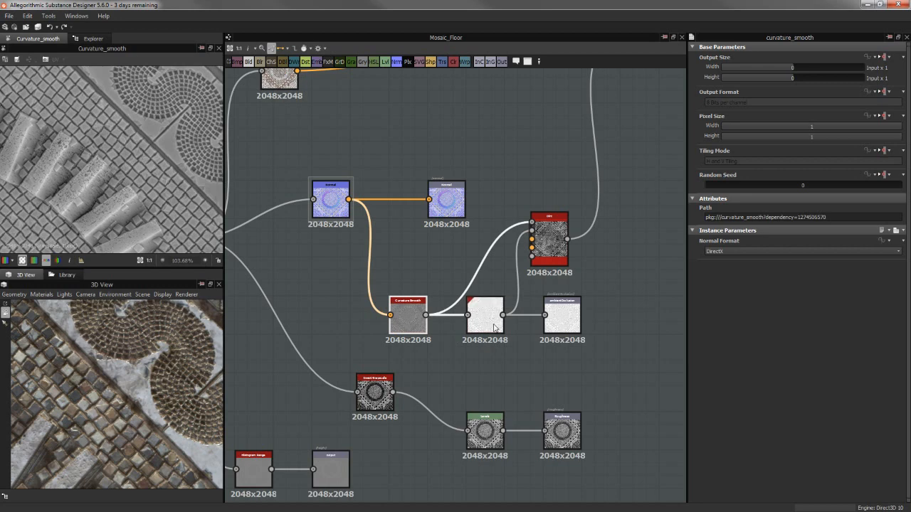
left_click(484, 317)
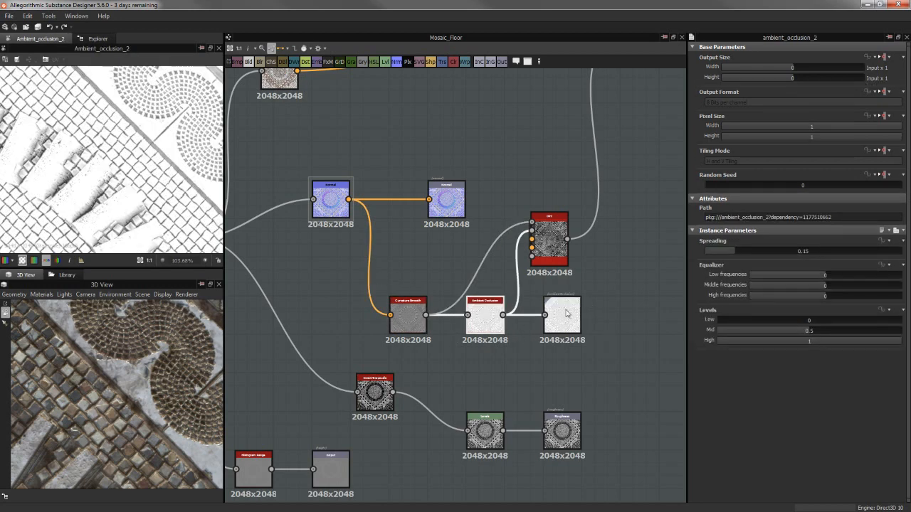
Check the ambient occlusion output and open the Dirt node to examine its mask and settings
left_click(567, 313)
left_click(556, 246)
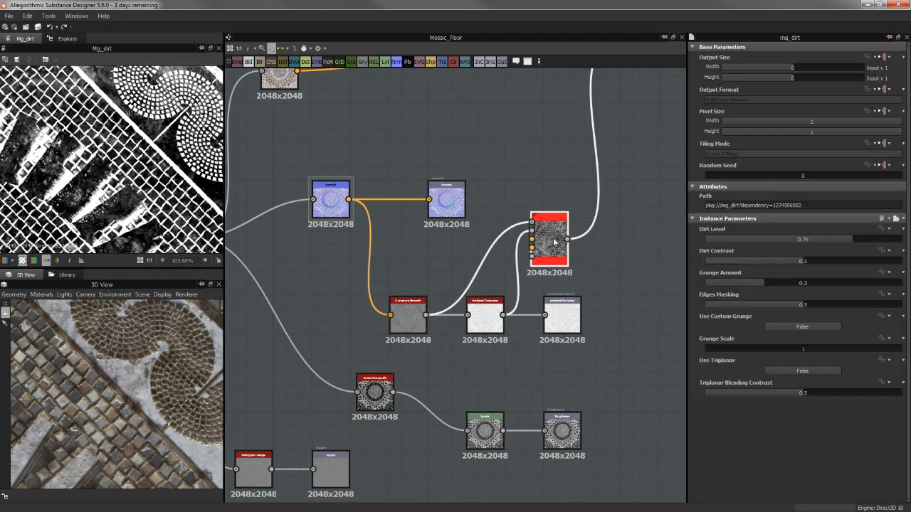
scroll(156, 189, "down", 2)
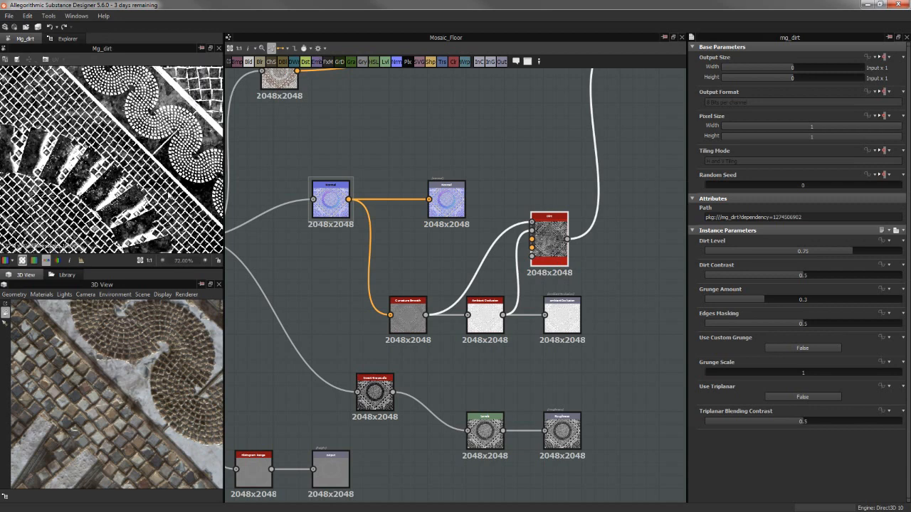
Follow the Multiply Blend to the Histogram Range node feeding the height output, and compare its settings with the 3D floor
middle_click_drag(407, 266, 496, 191)
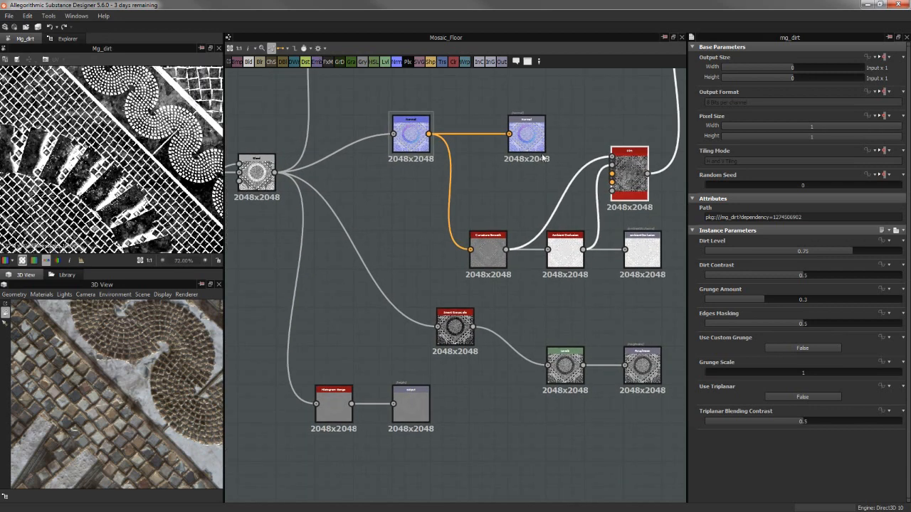
scroll(518, 182, "down", 3)
middle_click_drag(499, 142, 501, 248)
middle_click_drag(508, 308, 539, 201)
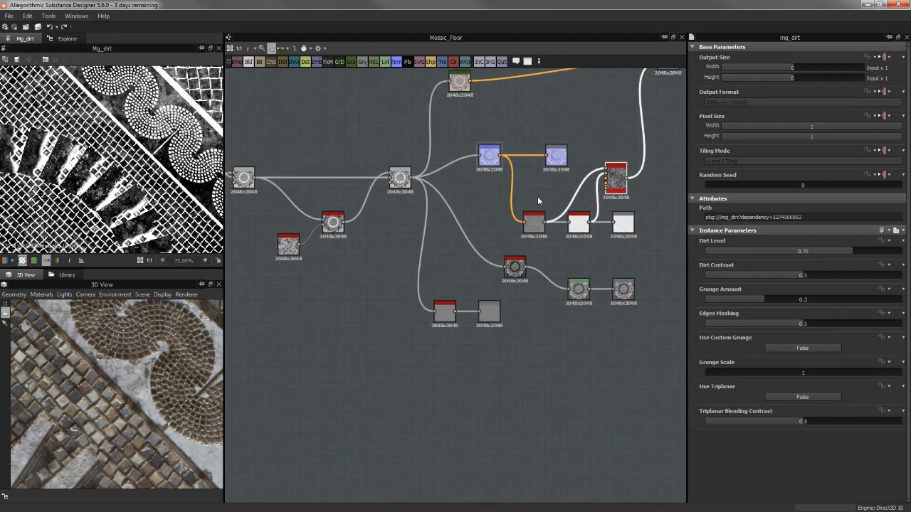
scroll(537, 196, "up", 5)
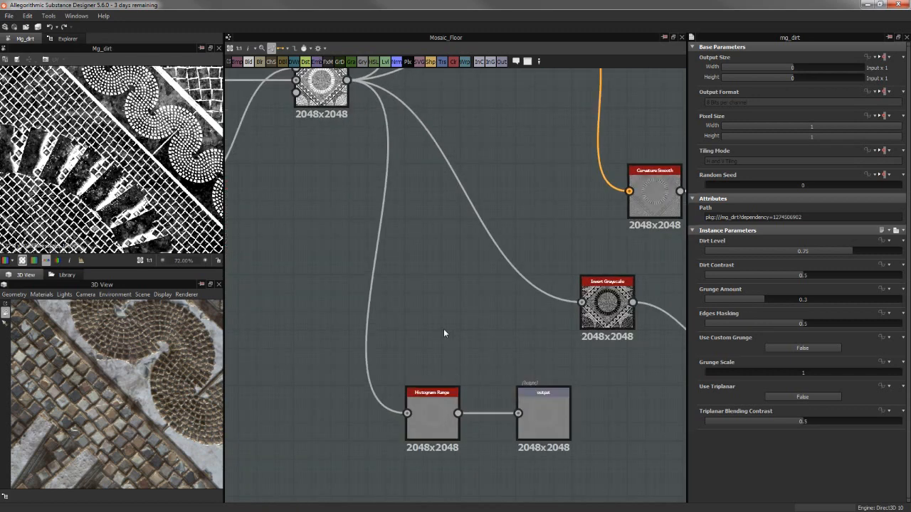
left_click(322, 89)
left_click(438, 407)
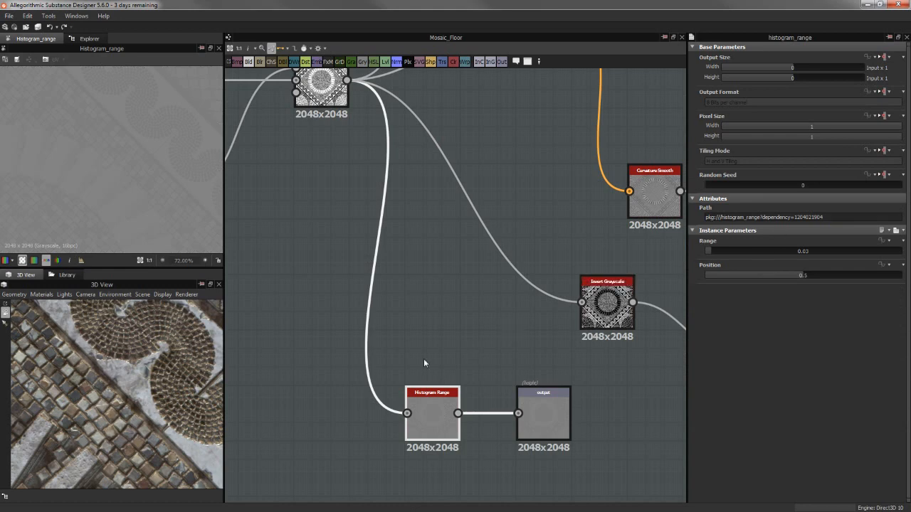
left_click_drag(134, 304, 41, 402)
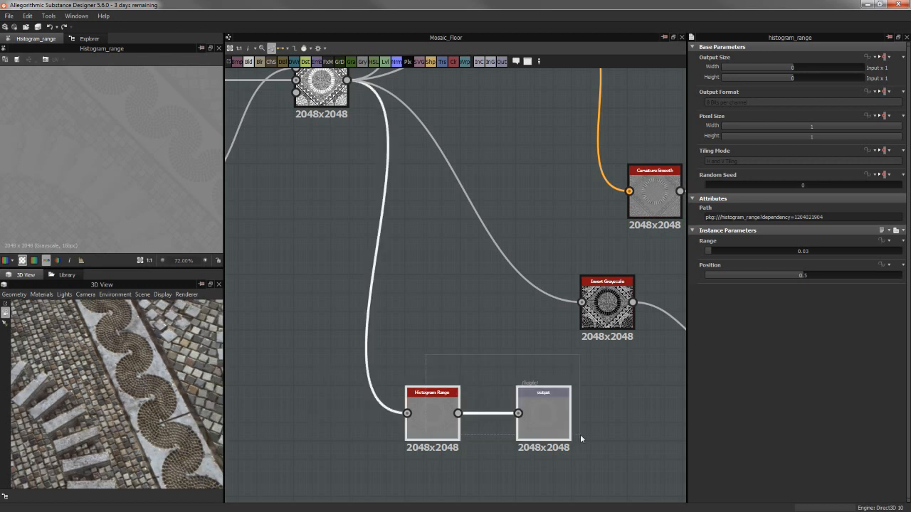
left_click(455, 384)
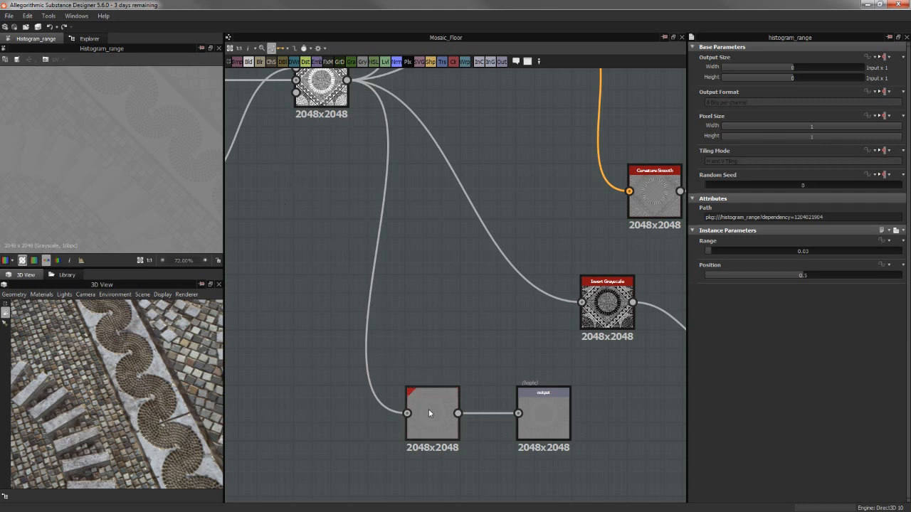
Check the height output's usage and try a range of 0.4 on the Histogram Range node feeding it
left_click(546, 414)
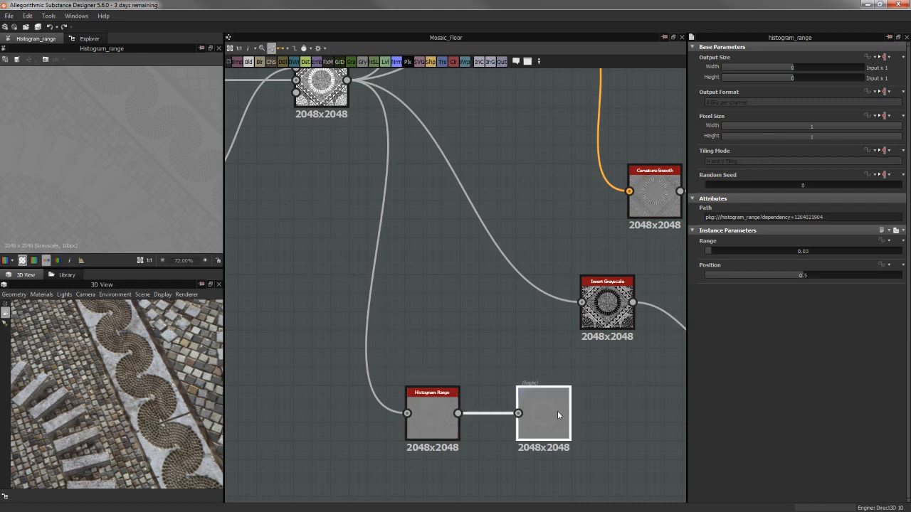
left_click_drag(133, 339, 141, 387)
scroll(120, 370, "up", 5)
left_click(428, 408)
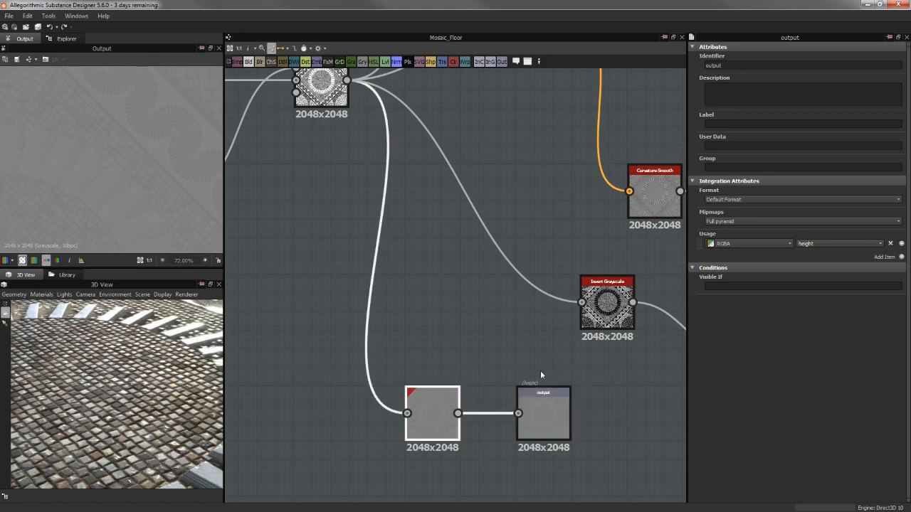
left_click(784, 251)
scroll(142, 372, "down", 5)
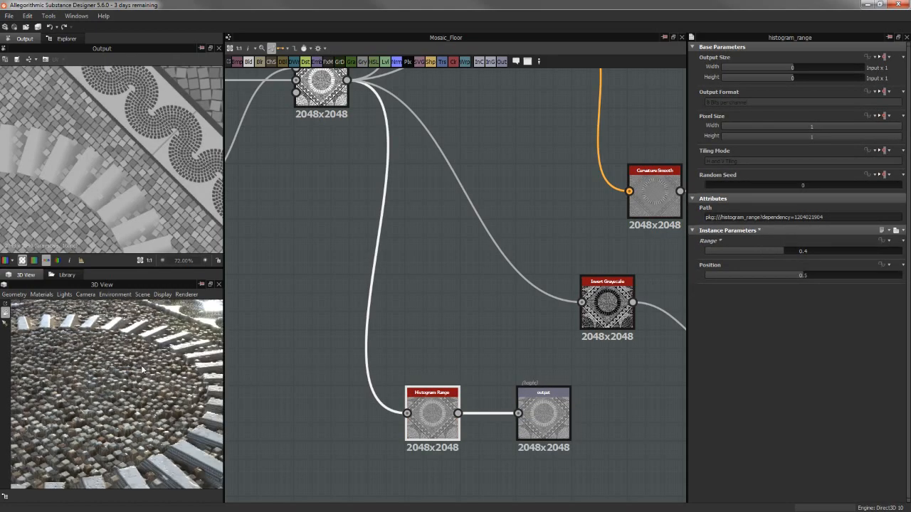
Examine the exaggerated relief of the stone blocks, border and small tiles on the 3D floor from several angles
left_click_drag(143, 387, 107, 376)
scroll(107, 375, "up", 6)
middle_click_drag(104, 366, 84, 353)
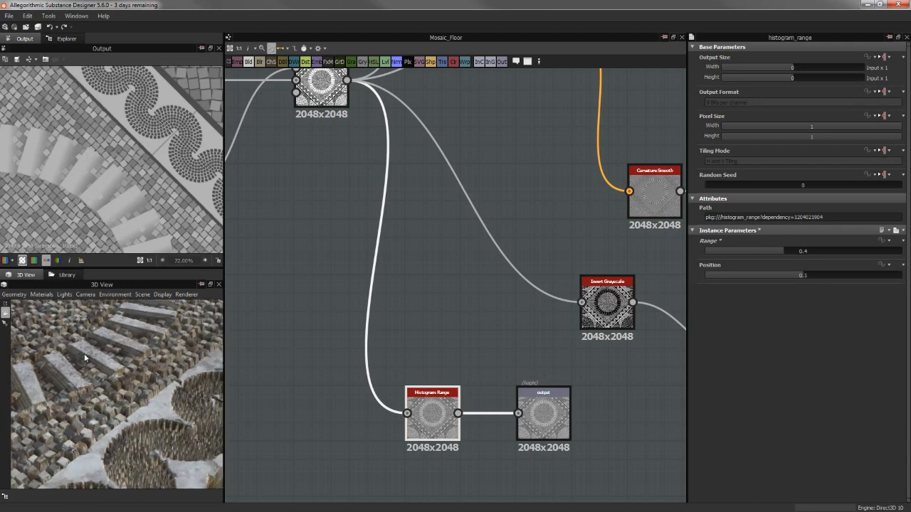
mouse_move(84, 354)
left_mouse_down()
mouse_move(102, 360)
mouse_move(123, 417)
left_mouse_up()
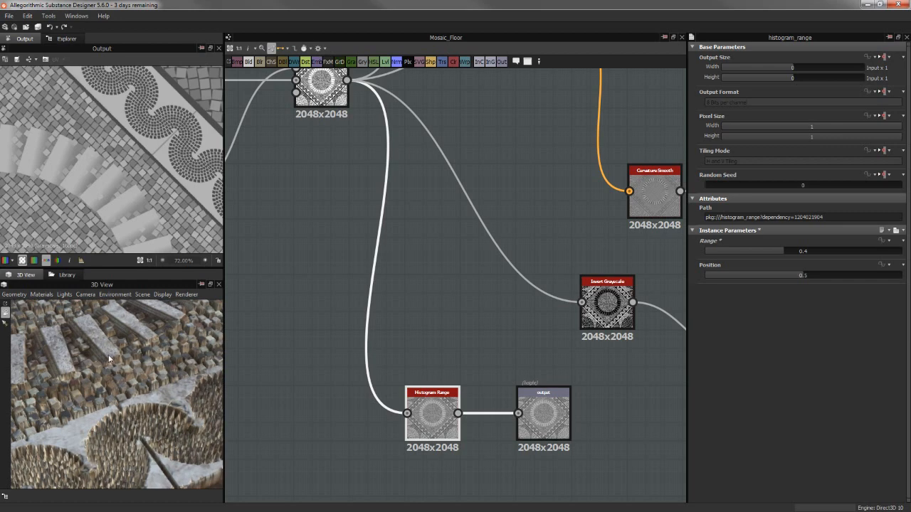
scroll(108, 355, "down", 4)
left_click_drag(108, 354, 121, 365)
middle_click_drag(121, 365, 155, 358)
scroll(155, 357, "up", 4)
mouse_move(168, 349)
left_mouse_down()
mouse_move(164, 334)
mouse_move(147, 361)
mouse_move(175, 356)
left_mouse_up()
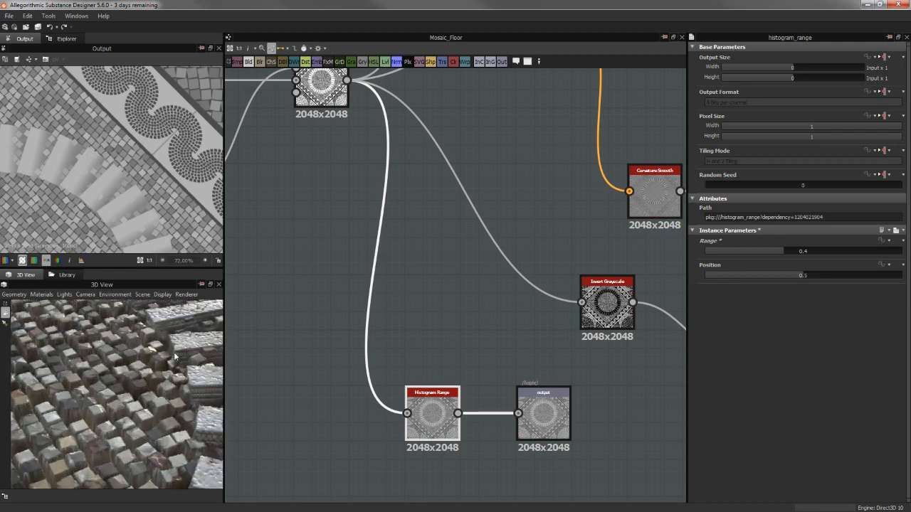
middle_click_drag(90, 342, 92, 344)
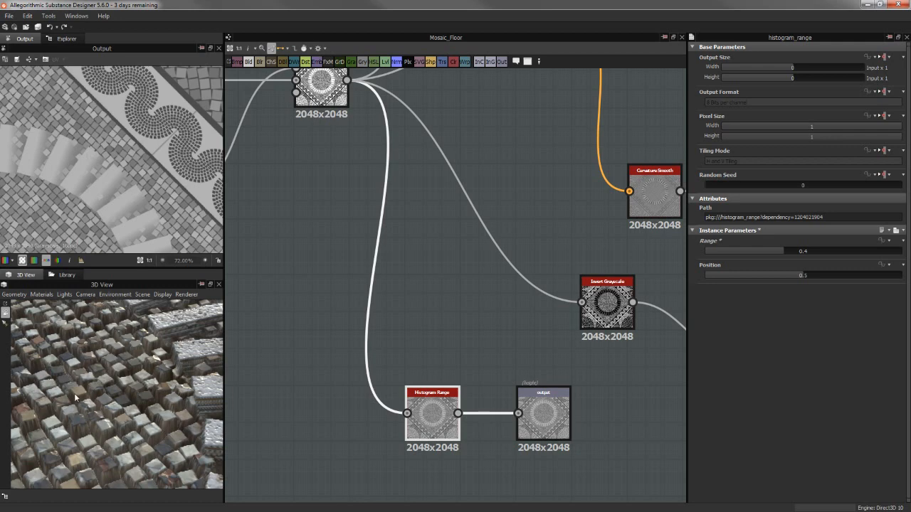
left_click_drag(69, 399, 114, 386)
Try a Histogram Range value of 0.08, and undo both range changes
left_click_drag(776, 251, 722, 254)
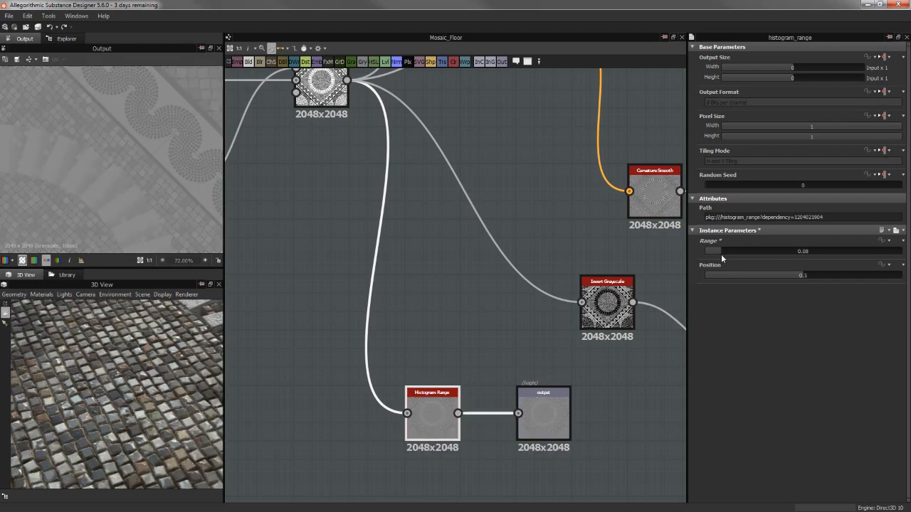
key("ctrl+z")
key("ctrl+z")
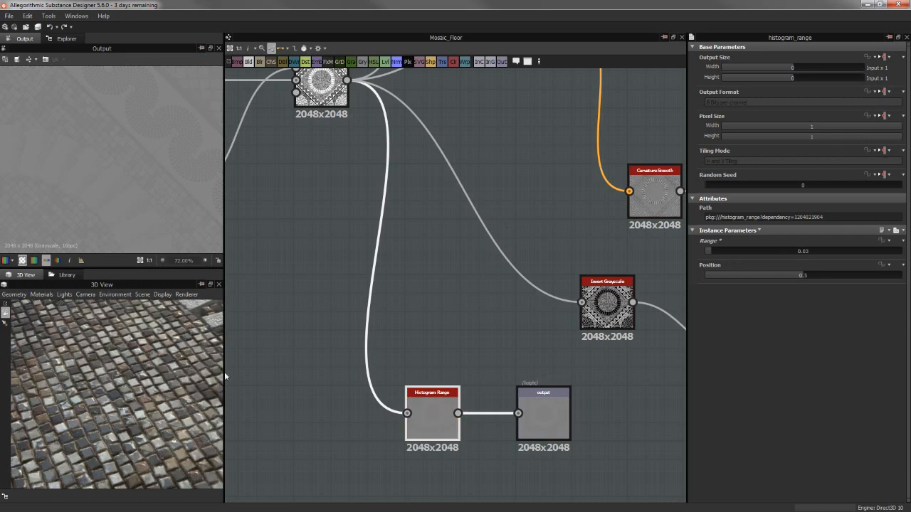
Shift the Histogram Range and height output nodes together slightly back toward the Blend column
scroll(385, 356, "down", 4)
left_click_drag(310, 349, 533, 426)
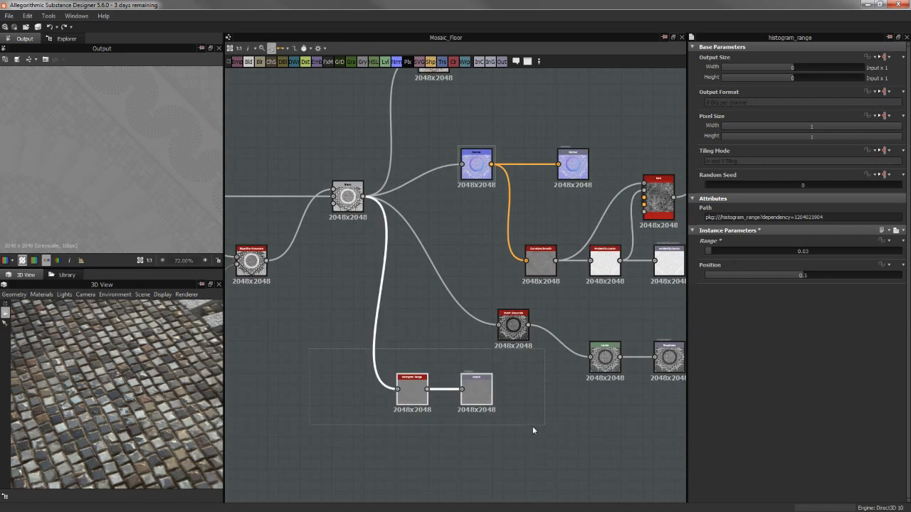
left_click_drag(478, 394, 467, 394)
left_click(520, 392)
scroll(526, 389, "up", 4)
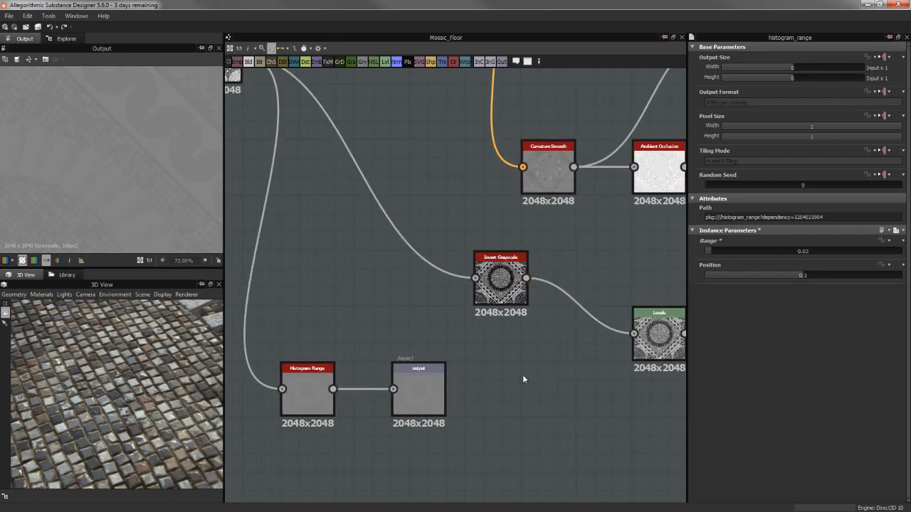
Shift the Invert Grayscale node slightly away from the Levels node
middle_click_drag(505, 372, 478, 410)
scroll(480, 407, "down", 3)
middle_click_drag(512, 331, 521, 340)
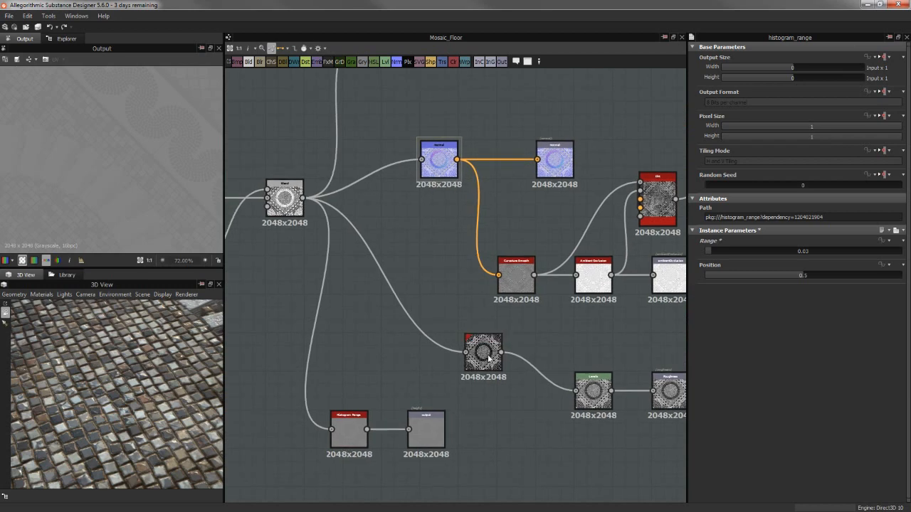
left_click_drag(487, 359, 481, 358)
Preview the Multiply Blend and inspect its tile and border pattern up close
double_click(285, 199)
scroll(135, 129, "up", 3)
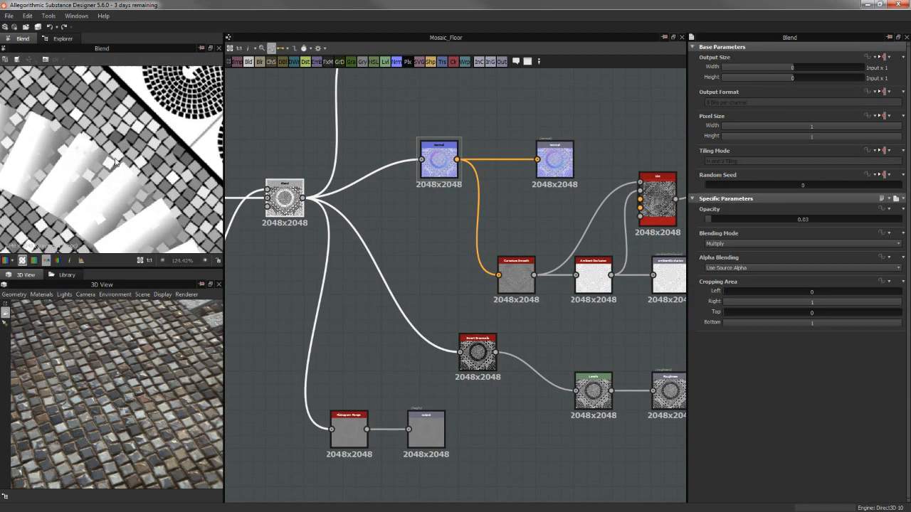
middle_click_drag(158, 57, 143, 84)
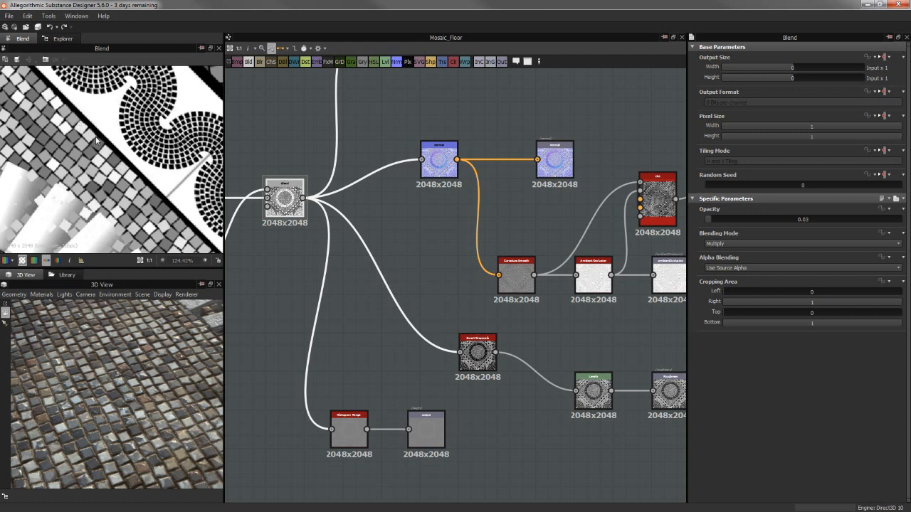
Preview the Invert Grayscale node's pattern and compare it with the wavy border on the 3D floor
double_click(475, 363)
scroll(154, 160, "down", 3)
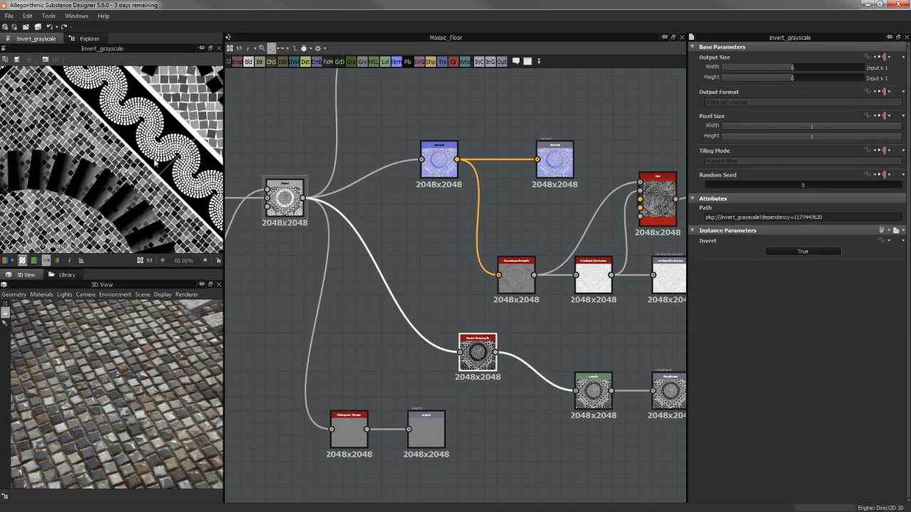
scroll(157, 163, "up", 5)
middle_click_drag(90, 116, 144, 186)
scroll(141, 188, "down", 4)
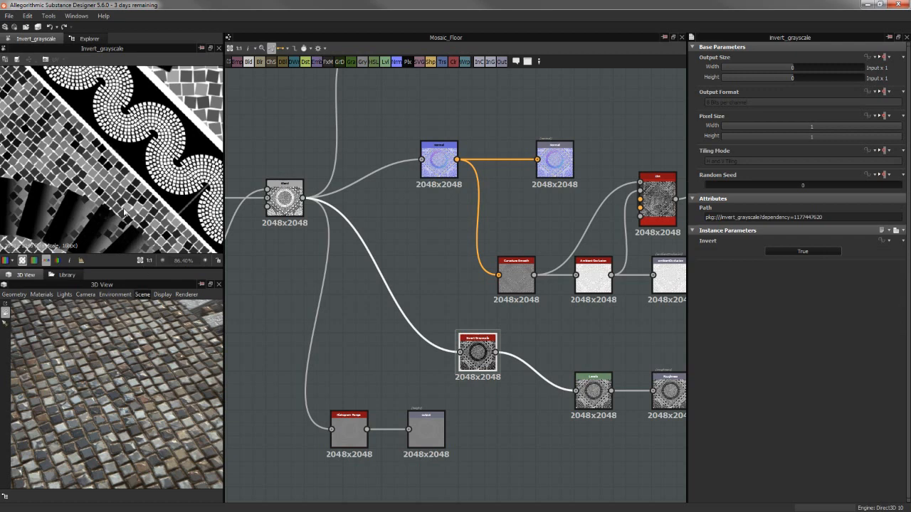
mouse_move(144, 135)
middle_mouse_down()
mouse_move(147, 163)
mouse_move(212, 195)
middle_mouse_up()
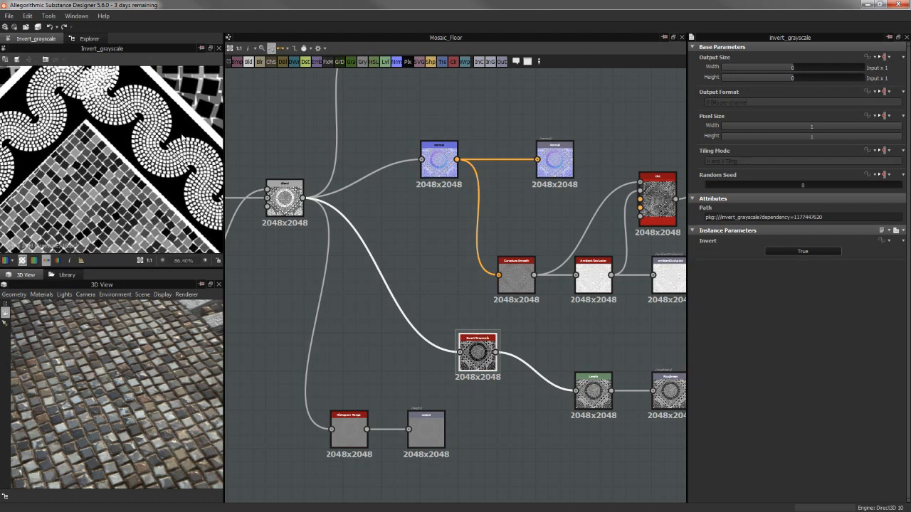
middle_click_drag(172, 357, 146, 371)
mouse_move(160, 340)
left_mouse_down()
mouse_move(170, 369)
mouse_move(141, 421)
mouse_move(155, 342)
mouse_move(167, 336)
left_mouse_up()
Preview the Levels node with its histogram, and check the usage of the roughness output it feeds
middle_click_drag(429, 395, 377, 371)
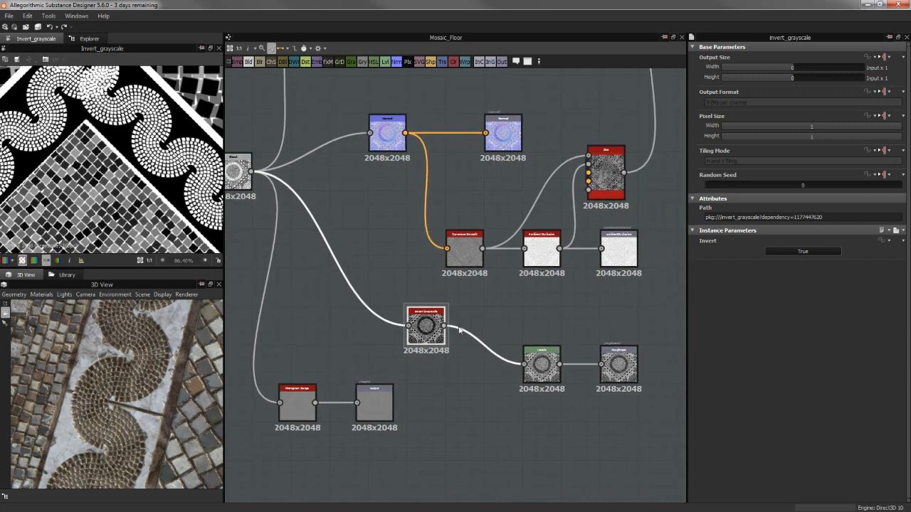
left_click(526, 380)
scroll(172, 150, "up", 3)
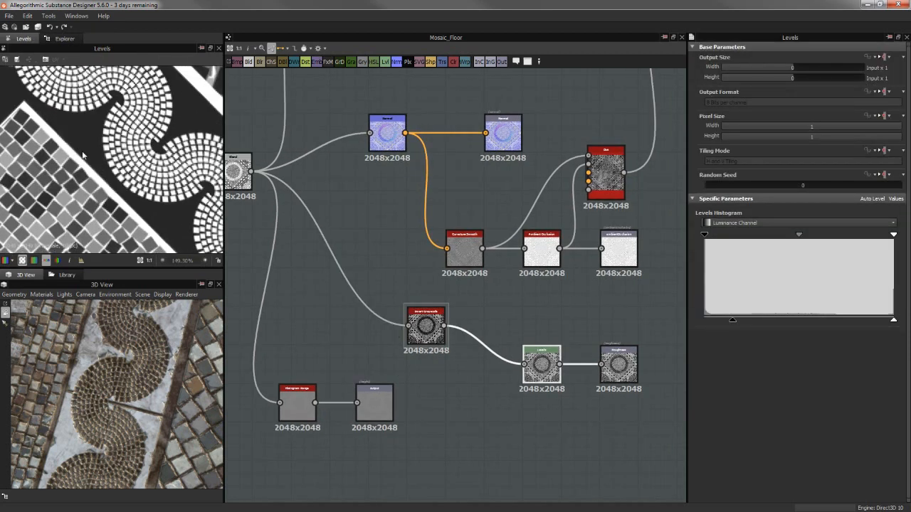
scroll(108, 166, "down", 2)
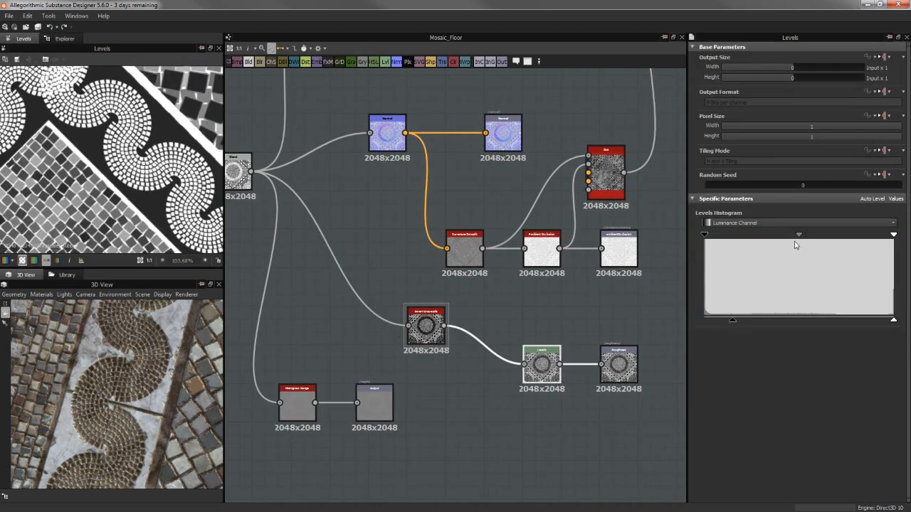
middle_click_drag(590, 340, 552, 316)
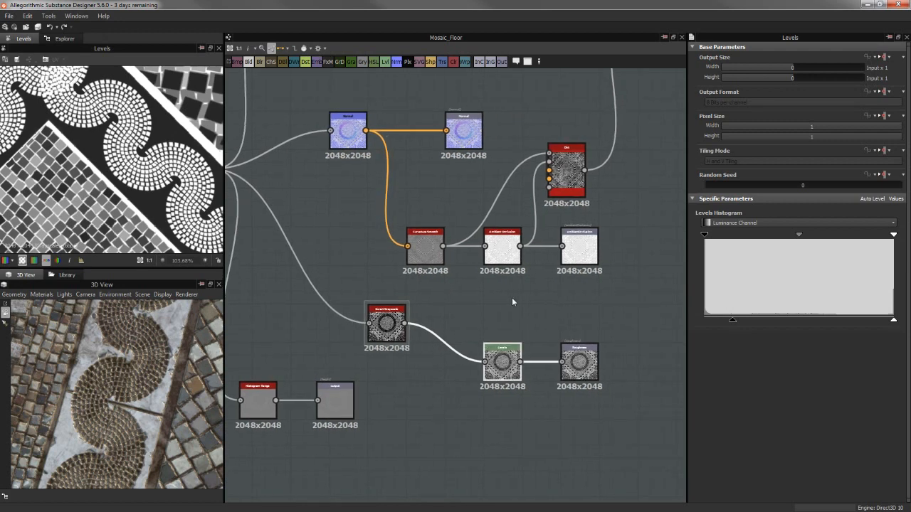
left_click(577, 362)
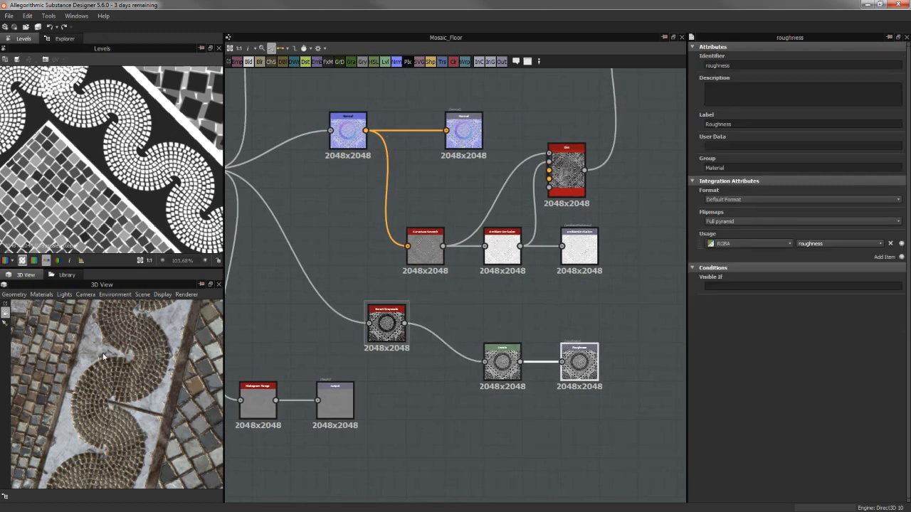
Enlarge the 3D view to examine the whole mosaic floor from different angles and lighting, and restore the layout
left_click_drag(105, 358, 126, 308)
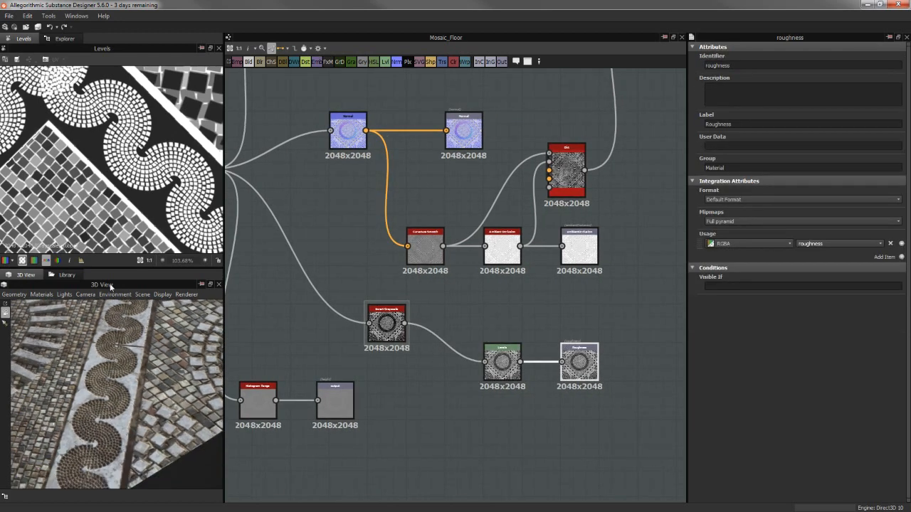
double_click(111, 286)
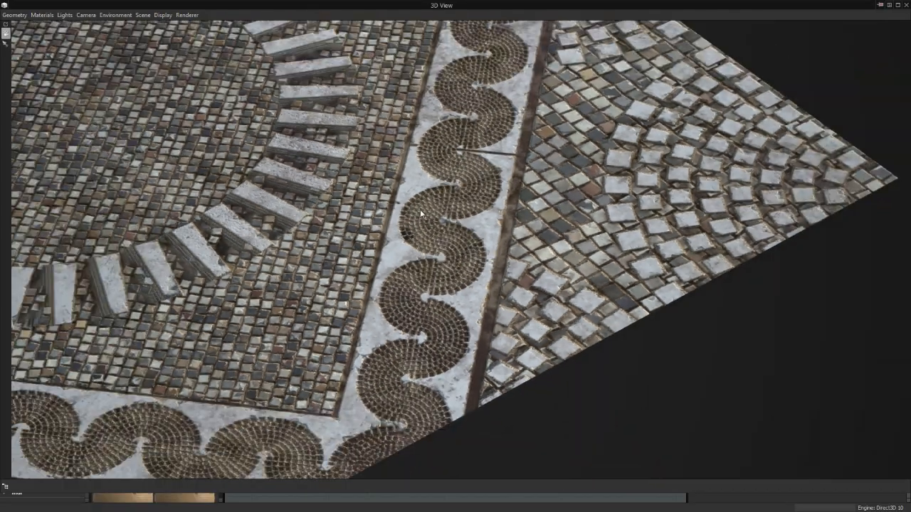
left_click_drag(460, 239, 478, 248)
middle_click_drag(478, 247, 445, 178)
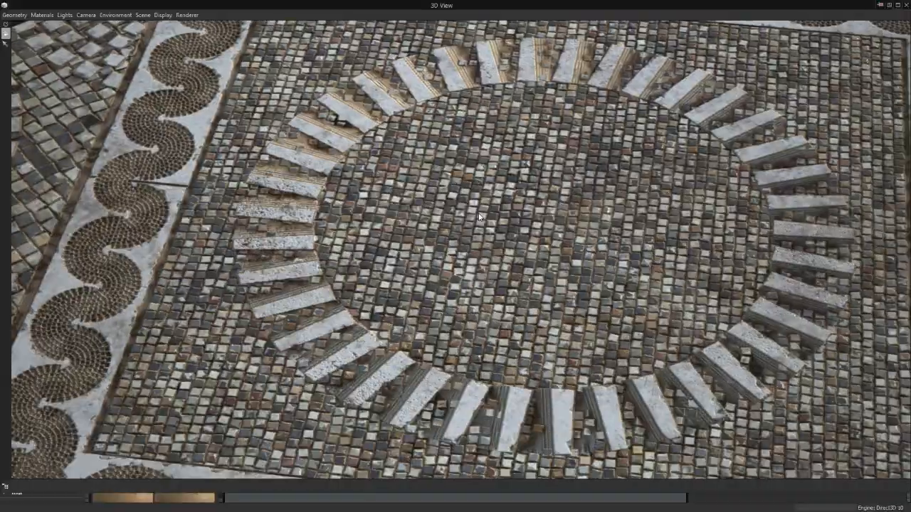
left_click_drag(445, 178, 497, 161)
right_click_drag(499, 161, 530, 154, "ctrl+shift")
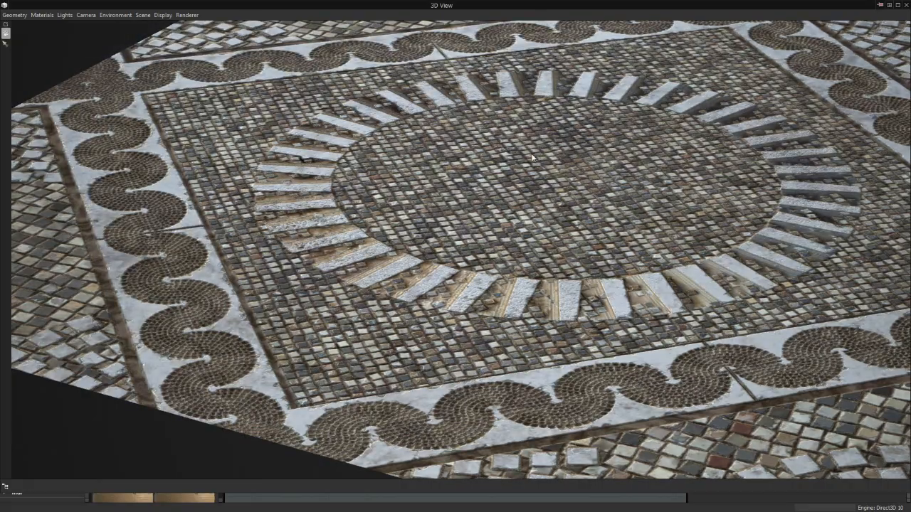
middle_click_drag(511, 188, 508, 205)
left_click_drag(508, 204, 428, 210)
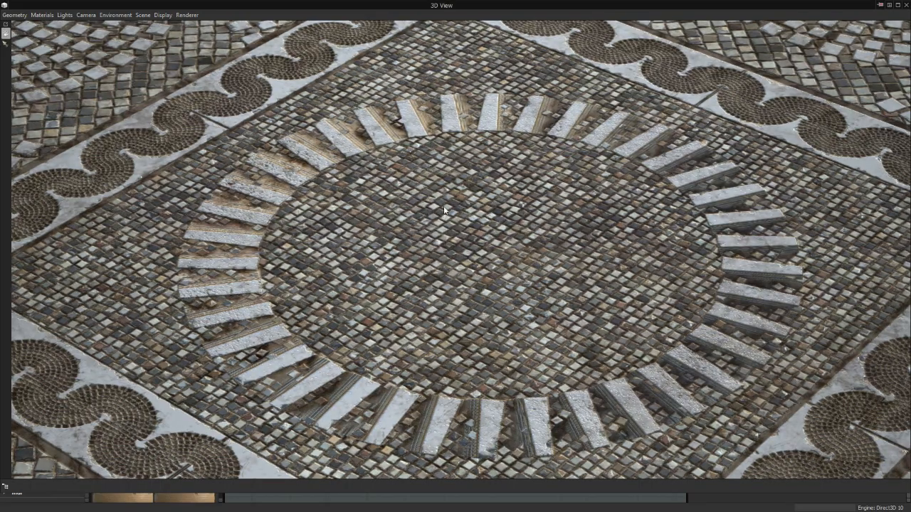
left_click_drag(455, 190, 491, 205)
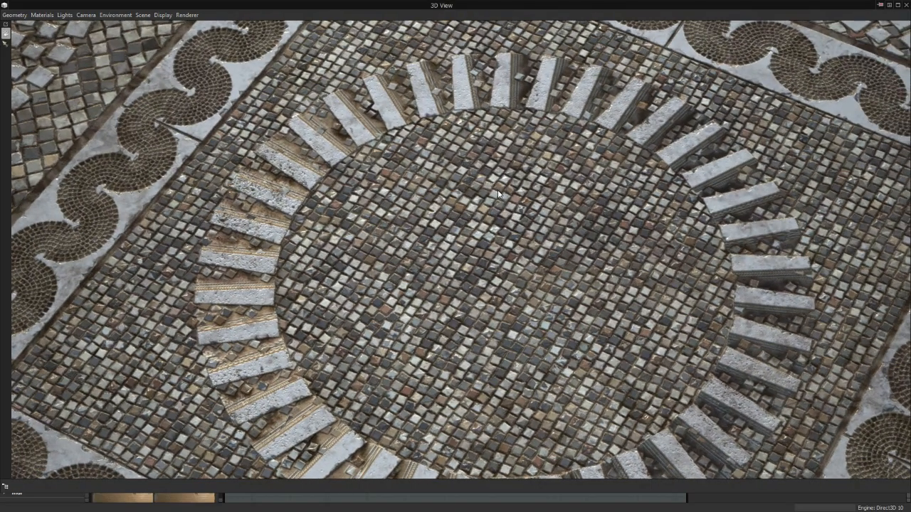
middle_click_drag(496, 186, 498, 199)
left_click_drag(504, 194, 351, 232)
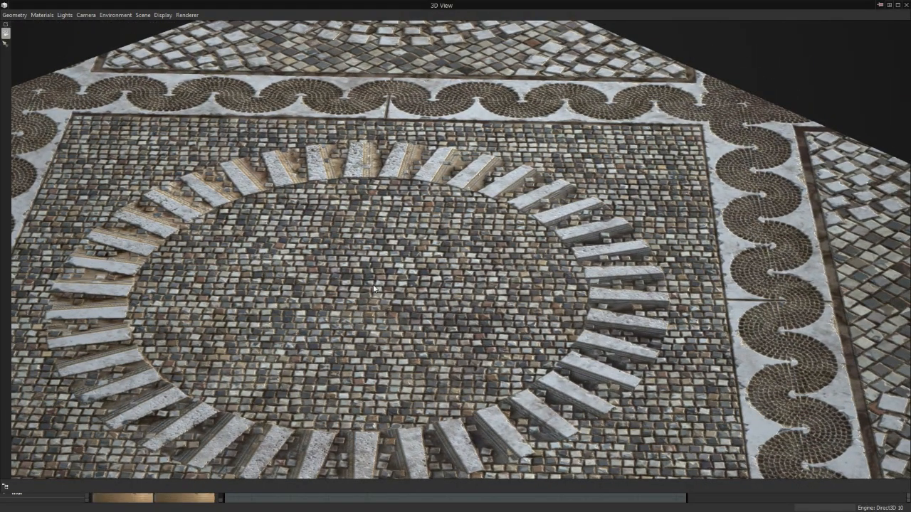
left_click_drag(373, 288, 407, 303)
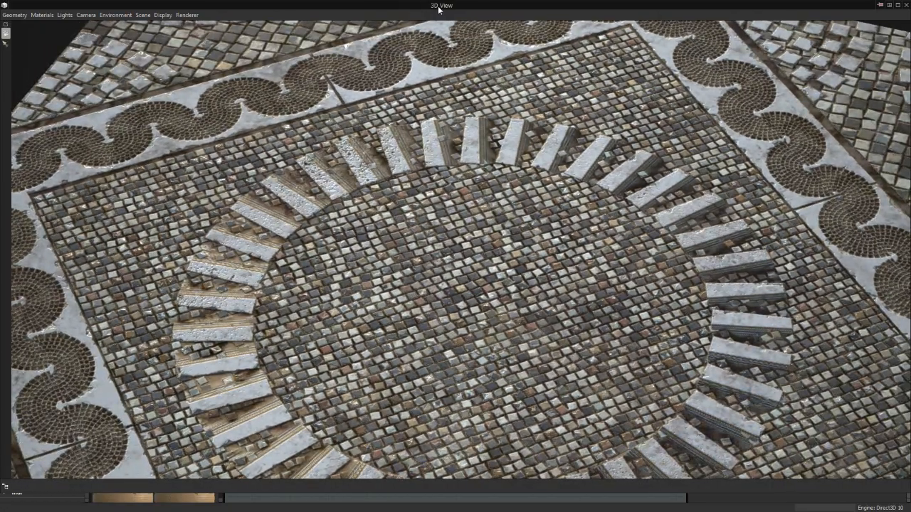
double_click(439, 9)
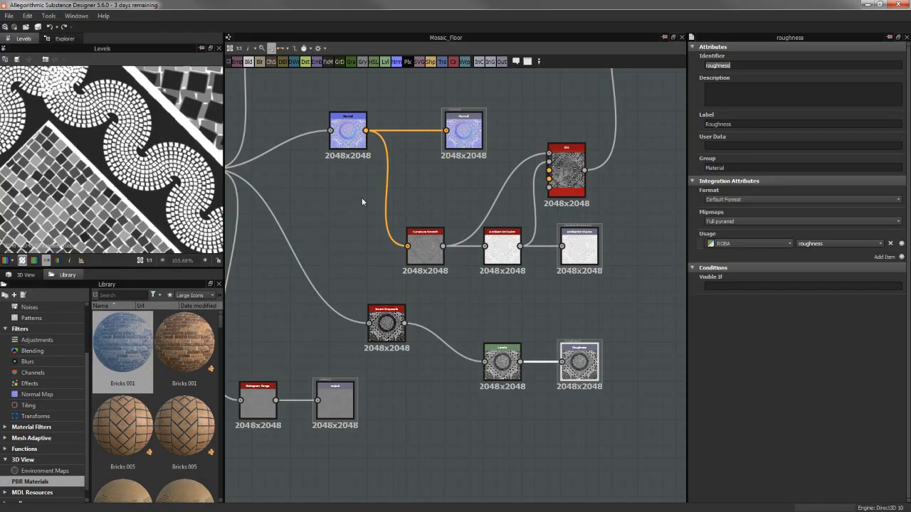
Follow the Multiply Blend to the Gradient Map node, and preview its colours and gradient settings
middle_click_drag(362, 198, 370, 216)
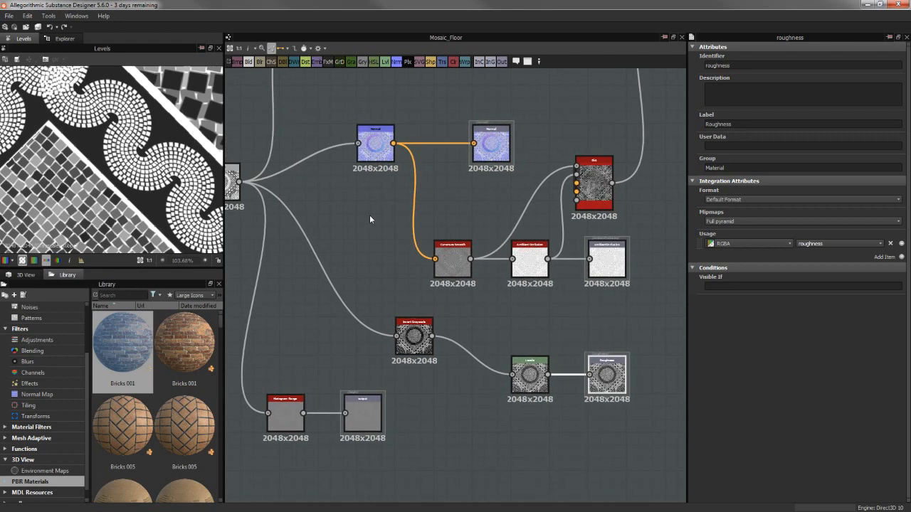
scroll(599, 381, "down", 4)
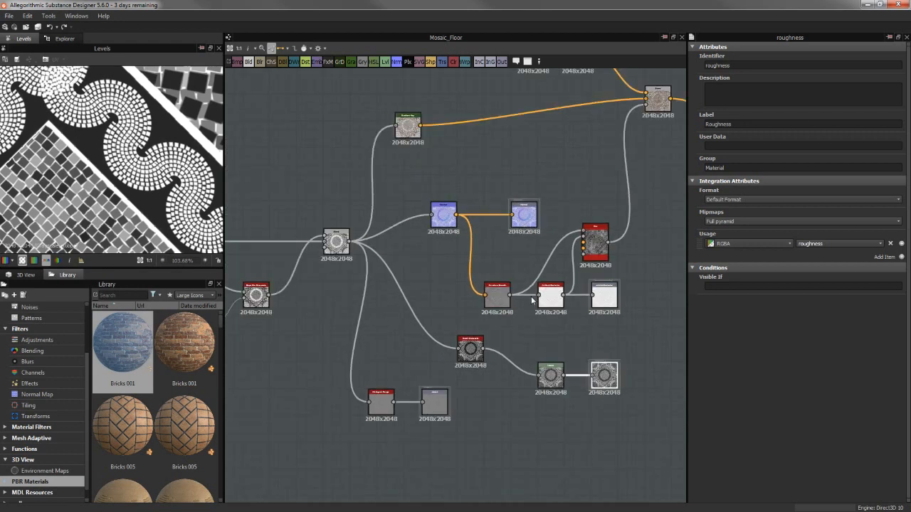
middle_click_drag(475, 201, 477, 234)
scroll(477, 234, "up", 4)
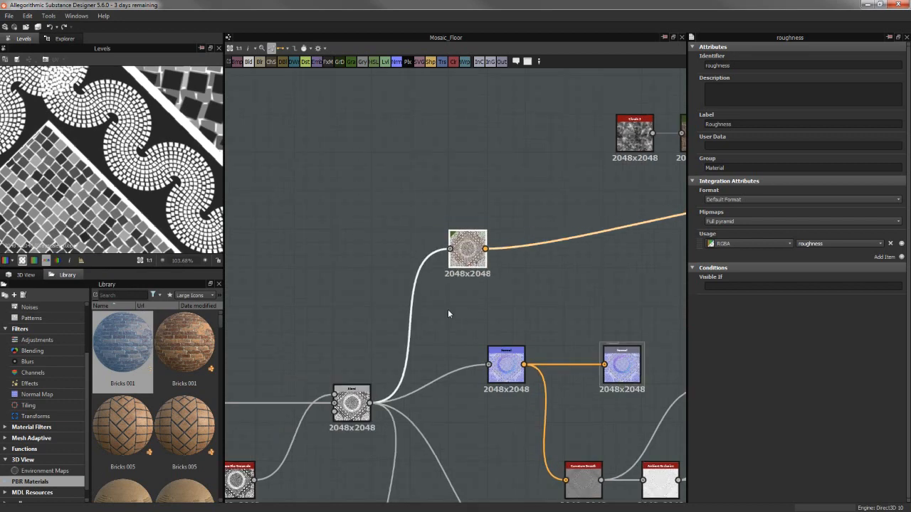
double_click(475, 249)
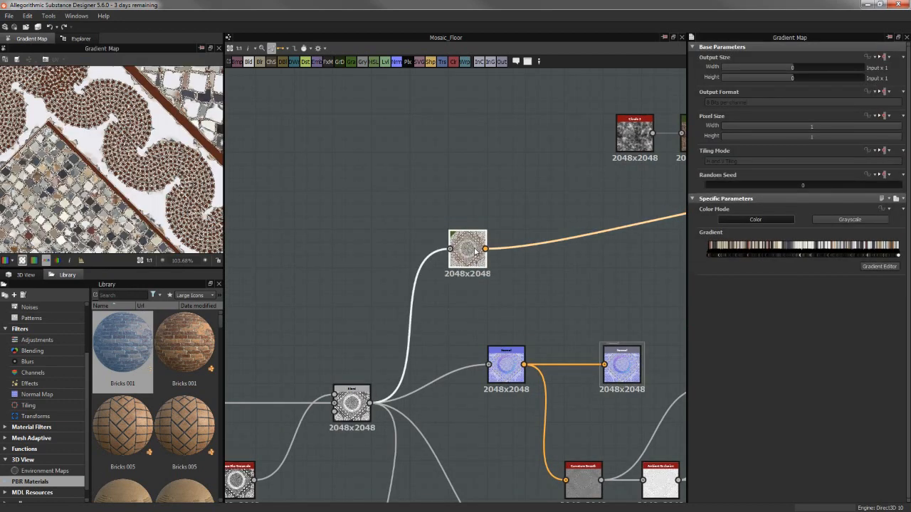
Preview the Multiply Blend node that feeds the Gradient Map, and examine its grayscale pattern up close and as a whole
middle_click_drag(399, 346, 460, 298)
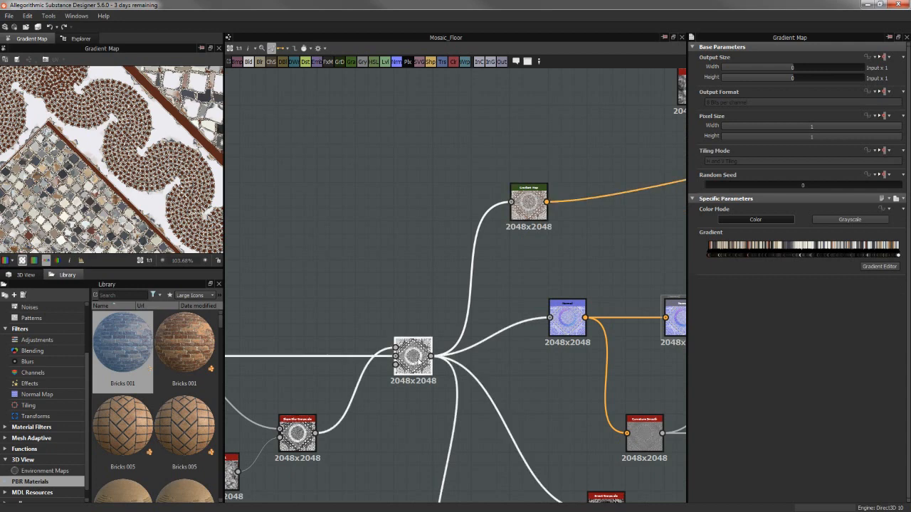
double_click(413, 356)
middle_click_drag(380, 240, 427, 240)
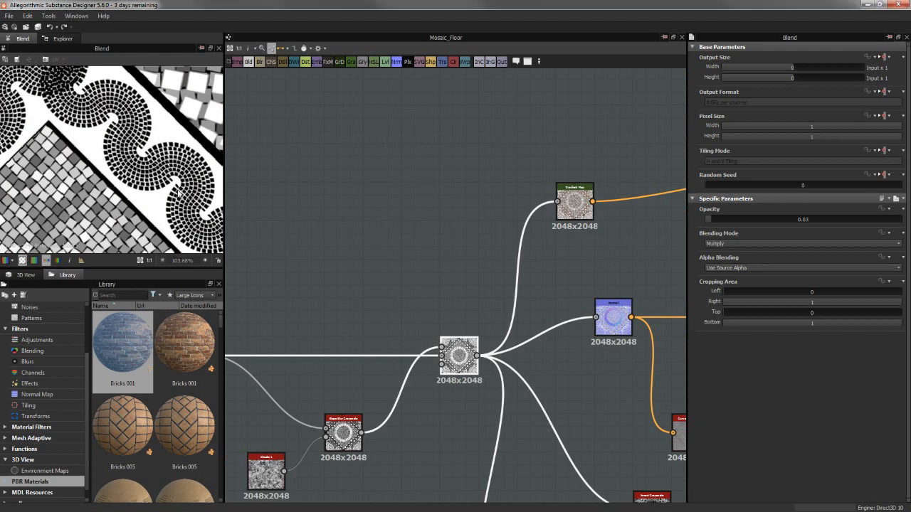
scroll(179, 192, "down", 3)
scroll(163, 183, "down", 4)
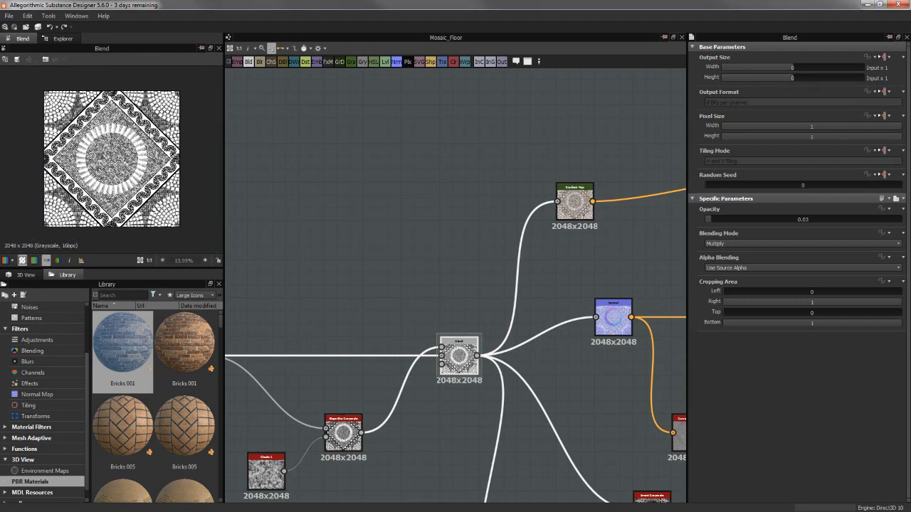
scroll(152, 136, "up", 3)
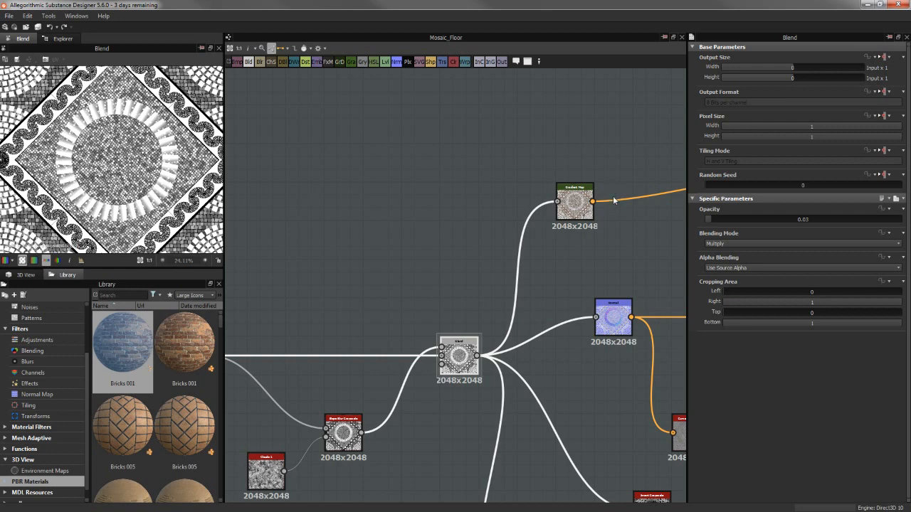
Trace the graph back to the wavy border, and preview its Max (Lighten) Blend and the Subtract Blend it feeds
scroll(403, 248, "down", 1)
middle_click_drag(388, 261, 596, 225)
scroll(486, 238, "down", 2)
middle_click_drag(327, 246, 612, 230)
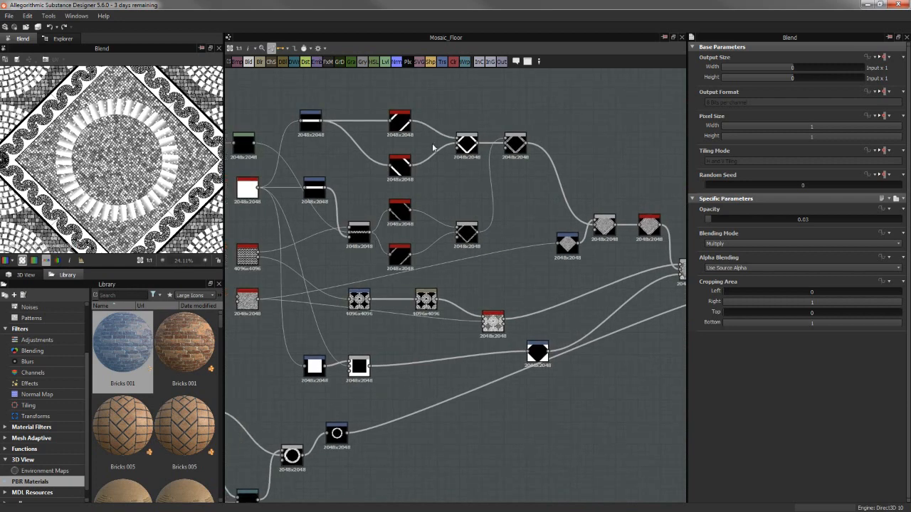
double_click(469, 232)
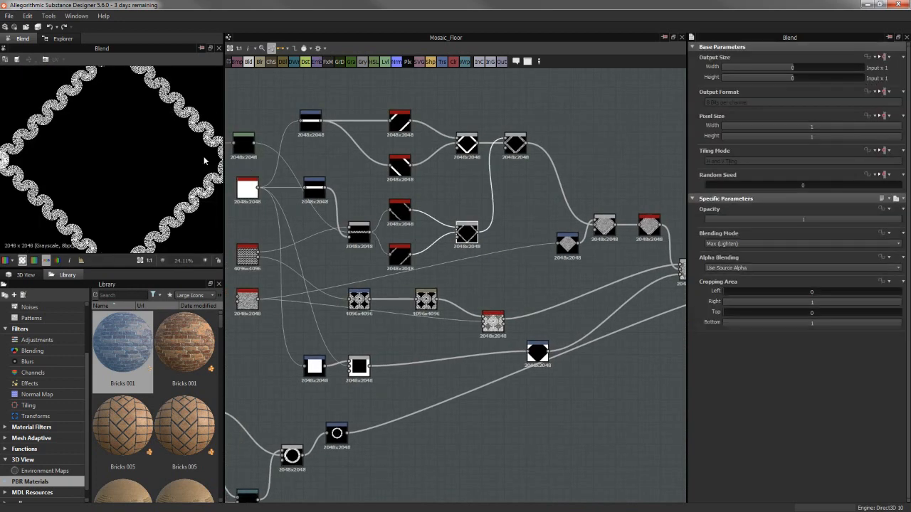
middle_click_drag(543, 176, 522, 188)
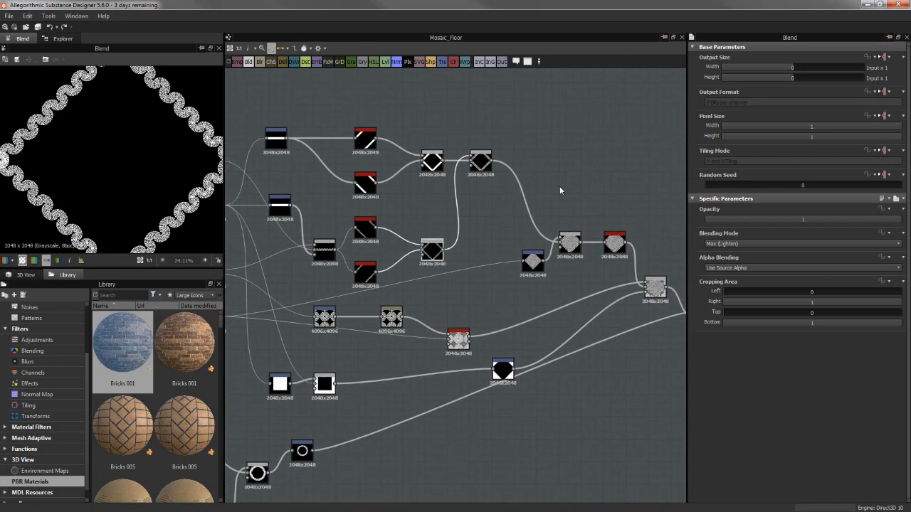
double_click(480, 167)
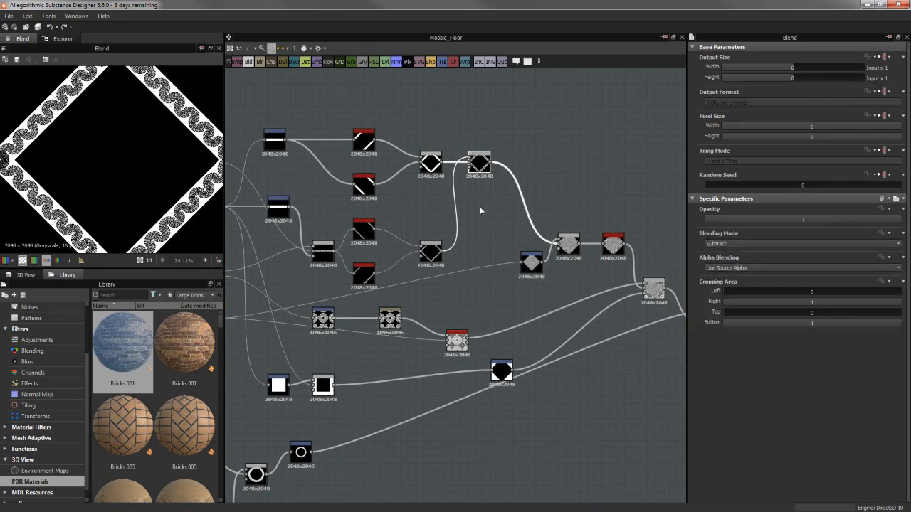
Return to the Multiply Blend and preview its grayscale pattern, followed by the Gradient Map's coloured version for comparison
middle_click_drag(504, 202, 244, 308)
middle_click_drag(484, 252, 309, 236)
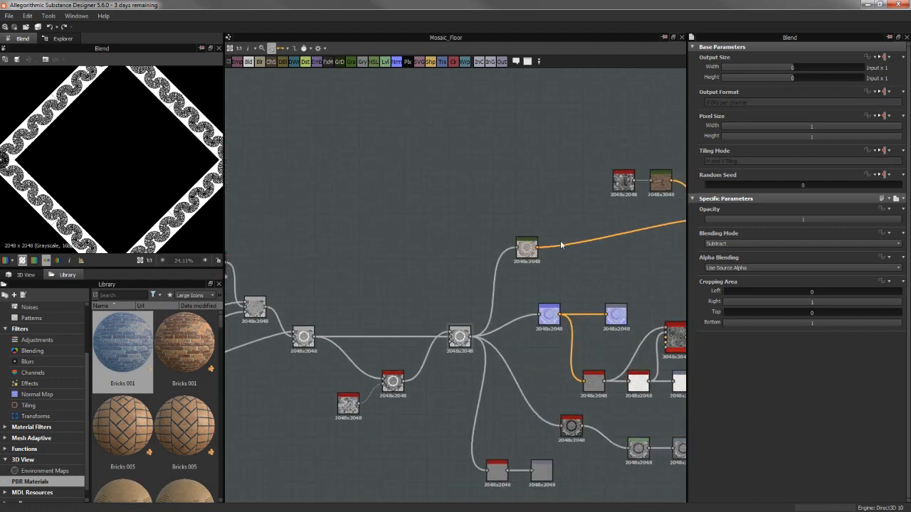
middle_click_drag(546, 226, 509, 236)
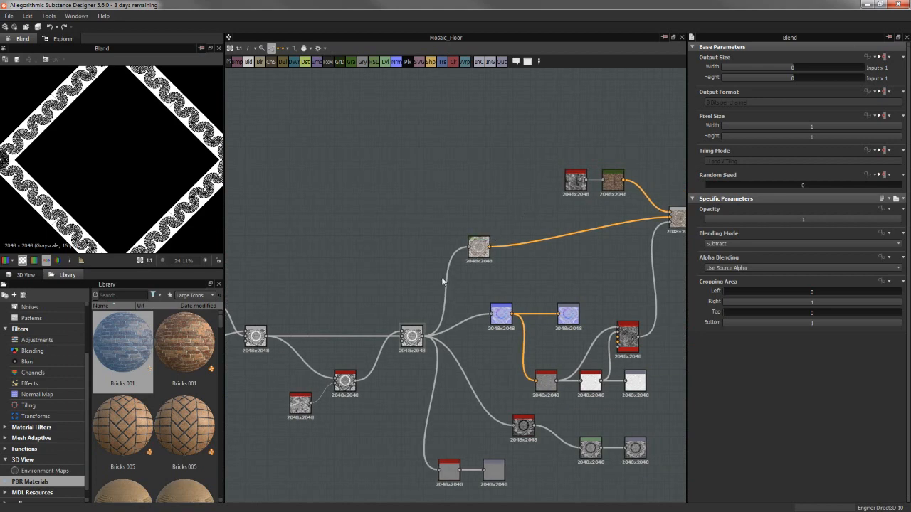
double_click(411, 334)
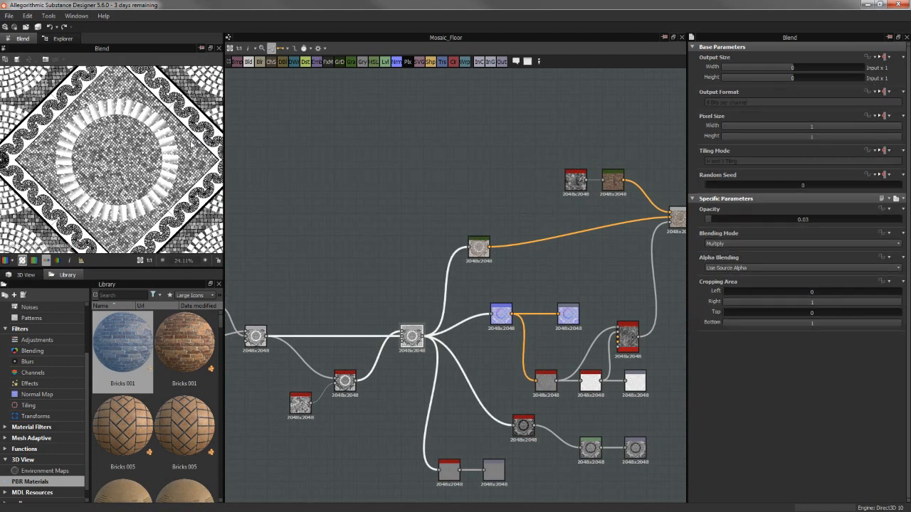
double_click(478, 247)
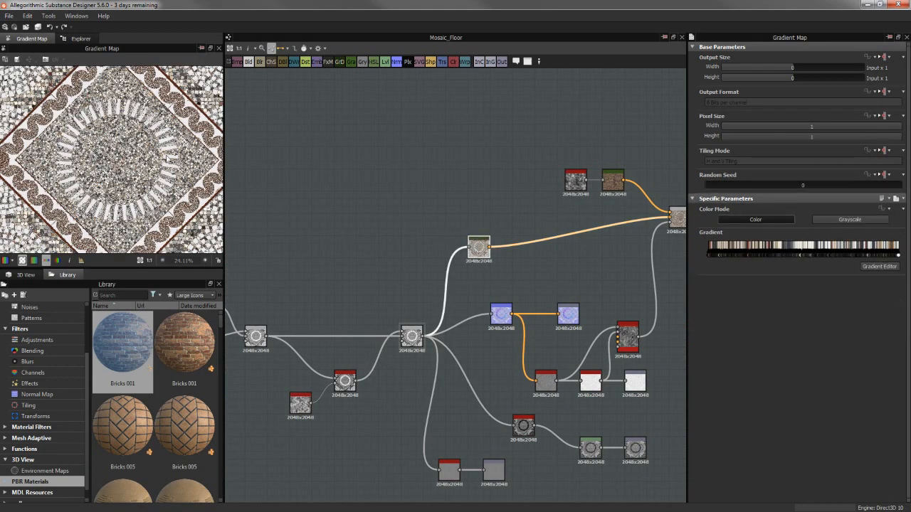
scroll(171, 158, "up", 3)
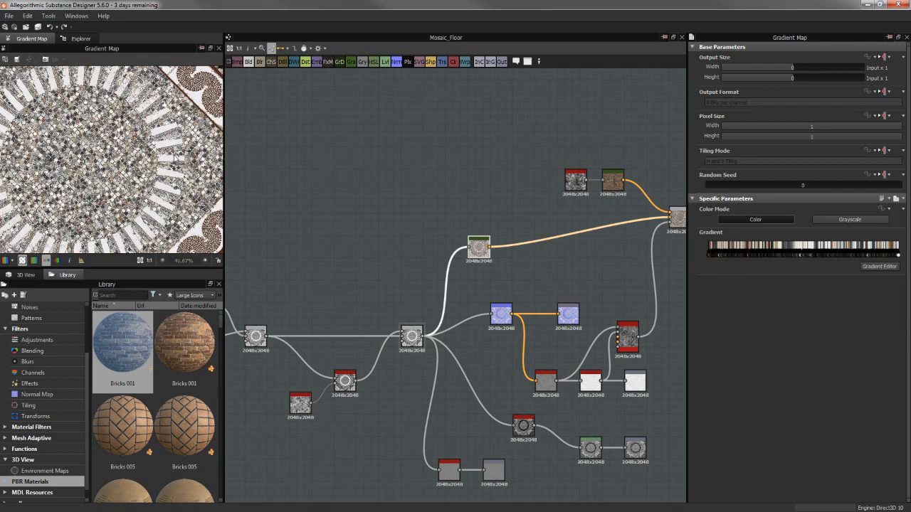
Inspect the Gradient Map's colour keys in the Gradient Editor, and close the editor without changes
middle_click_drag(533, 202, 494, 205)
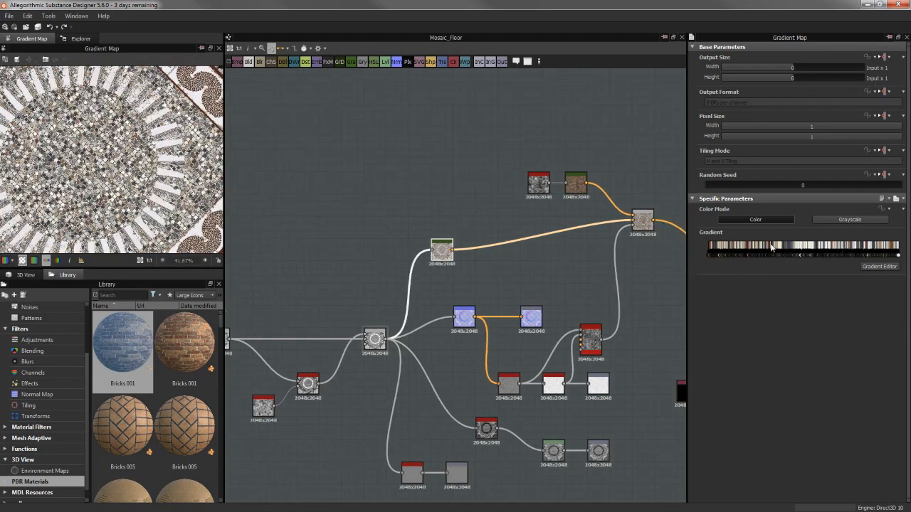
left_click(880, 268)
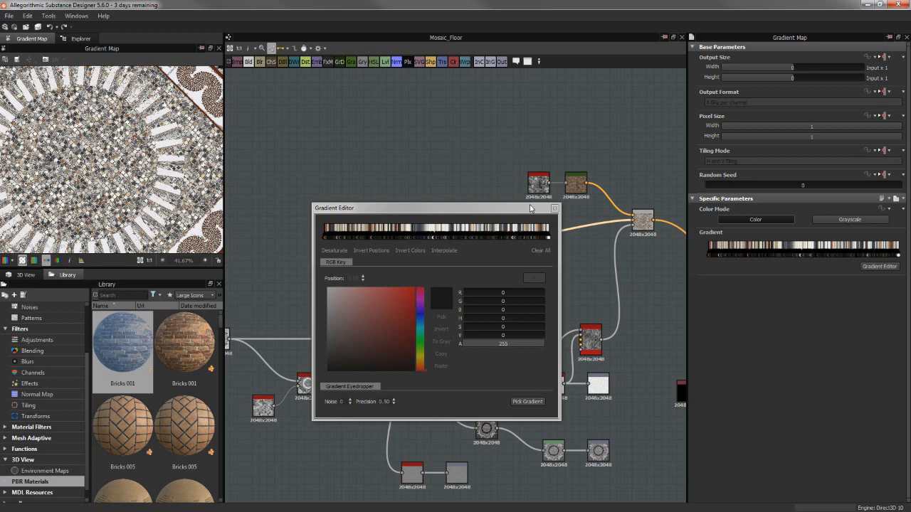
left_click_drag(530, 208, 519, 193)
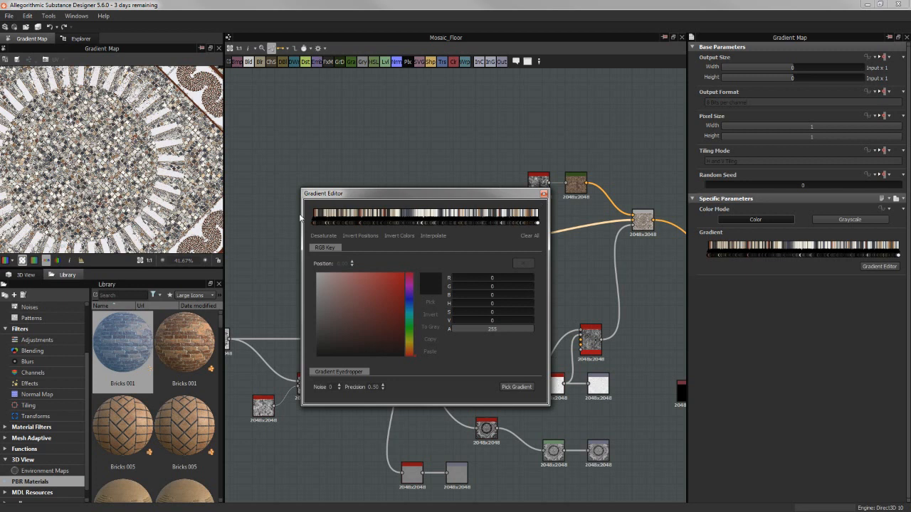
left_click(545, 194)
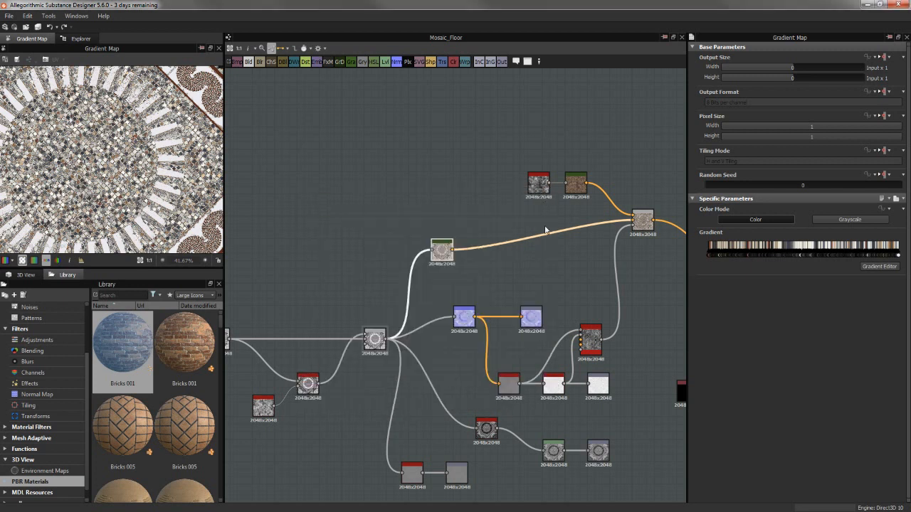
Enlarge the Gradient Map's 2D preview to a floating window, and examine the tile colours across the circle, rays and borders
scroll(114, 151, "down", 3)
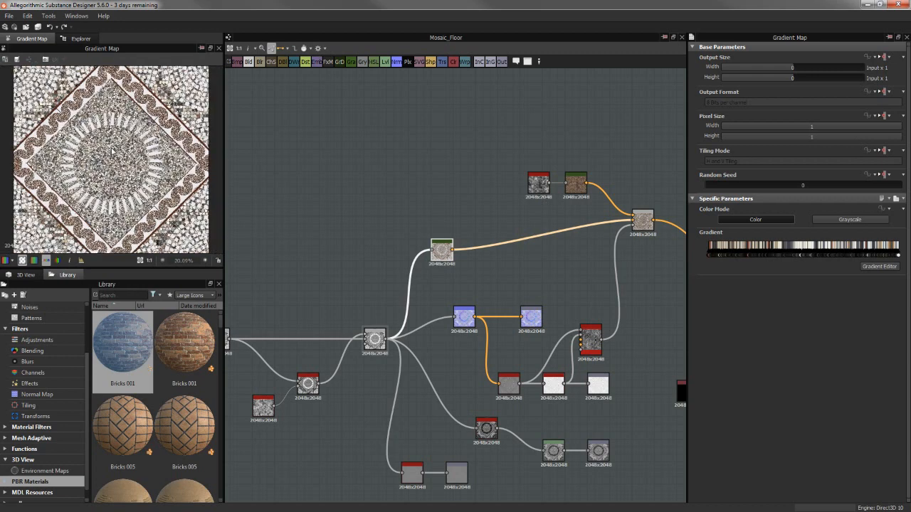
scroll(111, 151, "up", 2)
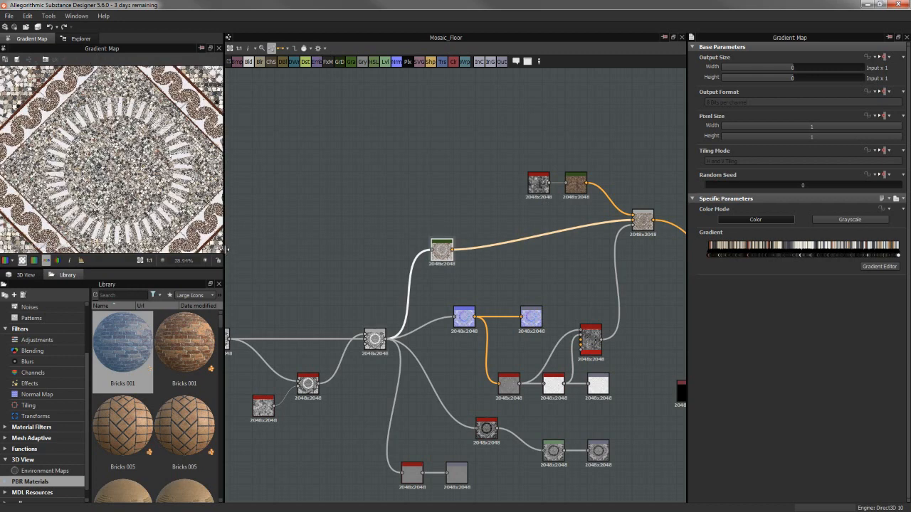
left_click_drag(227, 249, 368, 249)
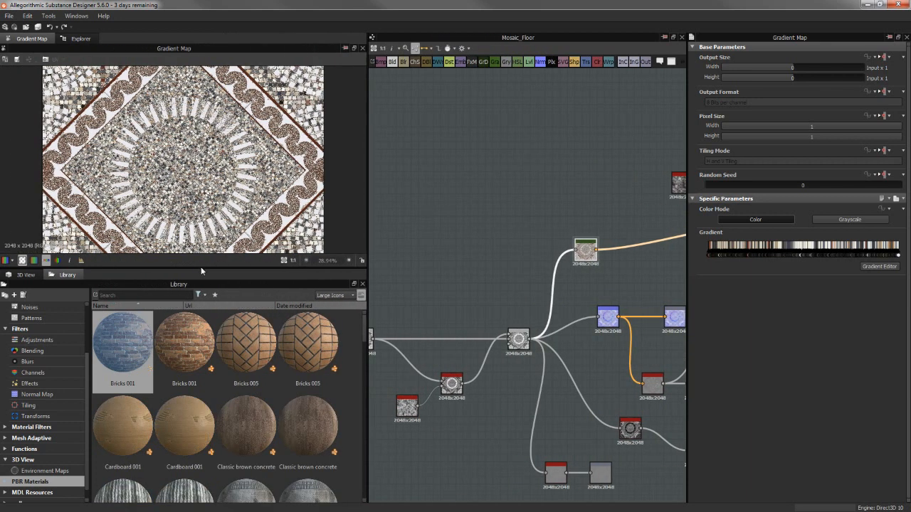
left_click(354, 48)
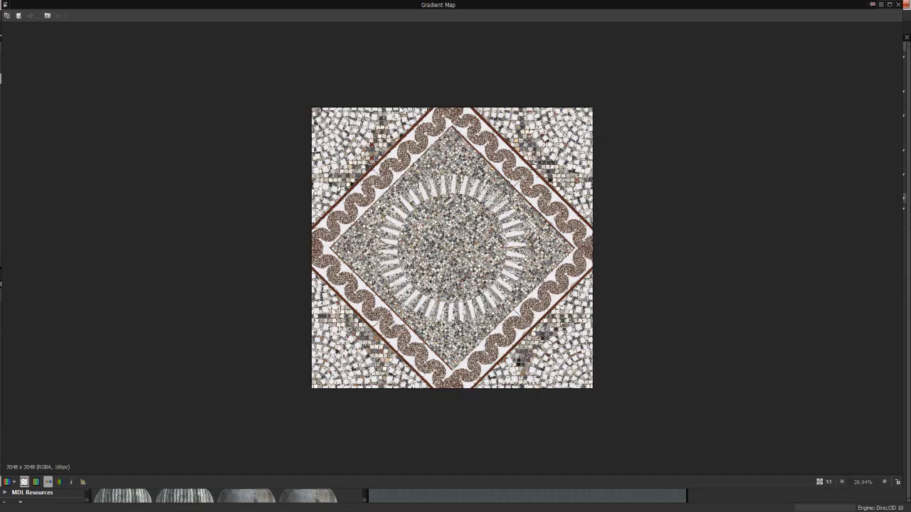
scroll(453, 236, "up", 5)
scroll(452, 236, "up", 3)
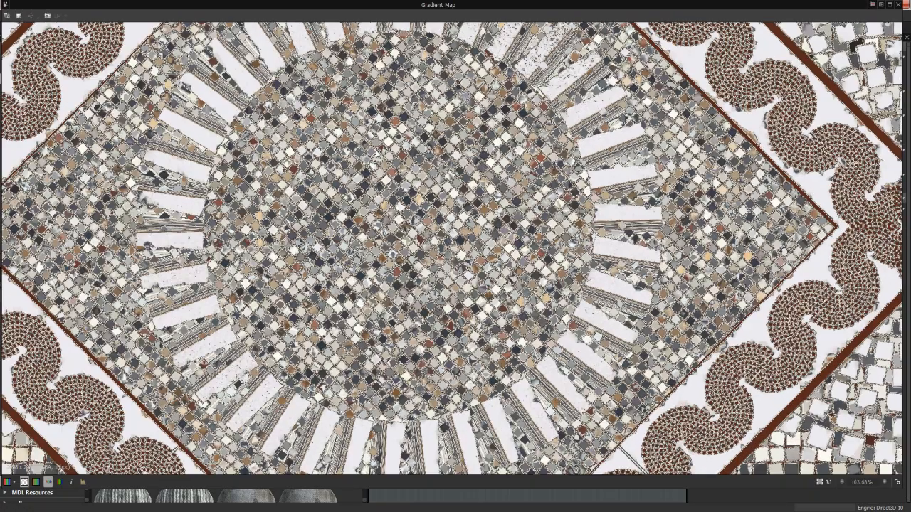
scroll(384, 195, "up", 2)
scroll(395, 197, "up", 2)
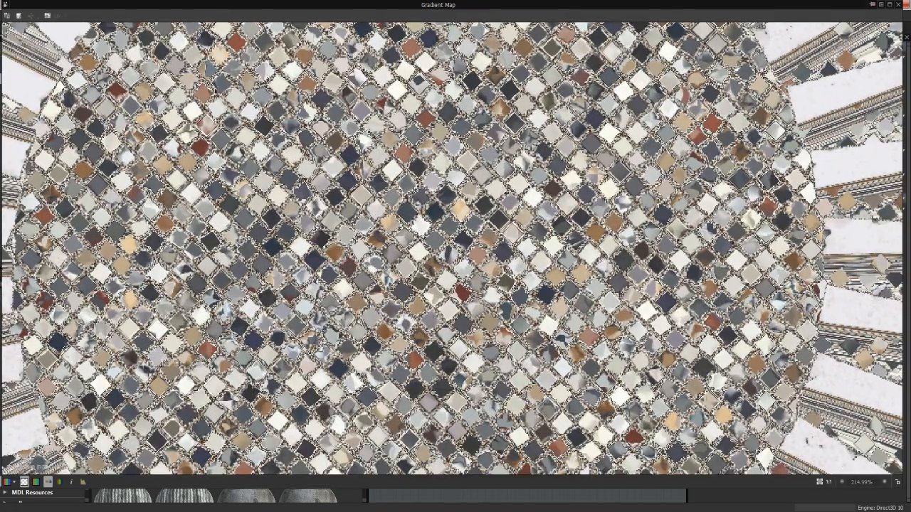
scroll(542, 192, "down", 3)
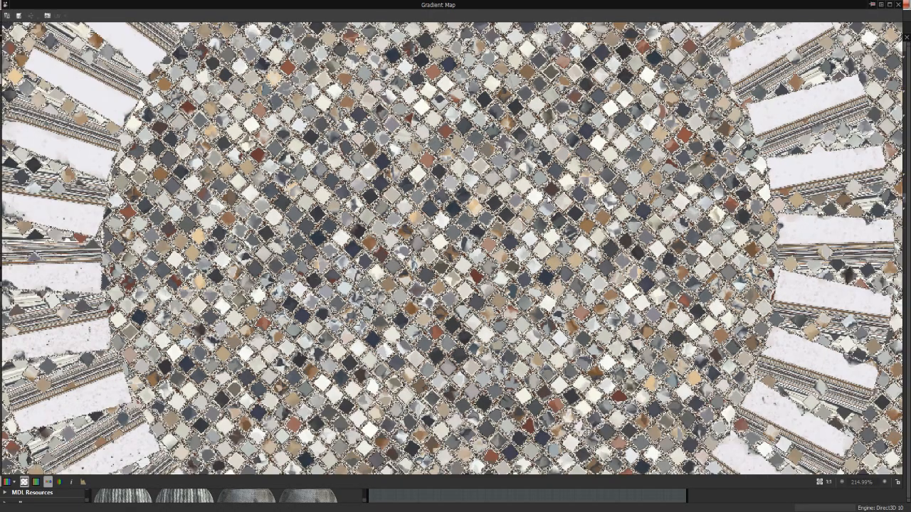
scroll(508, 213, "down", 2)
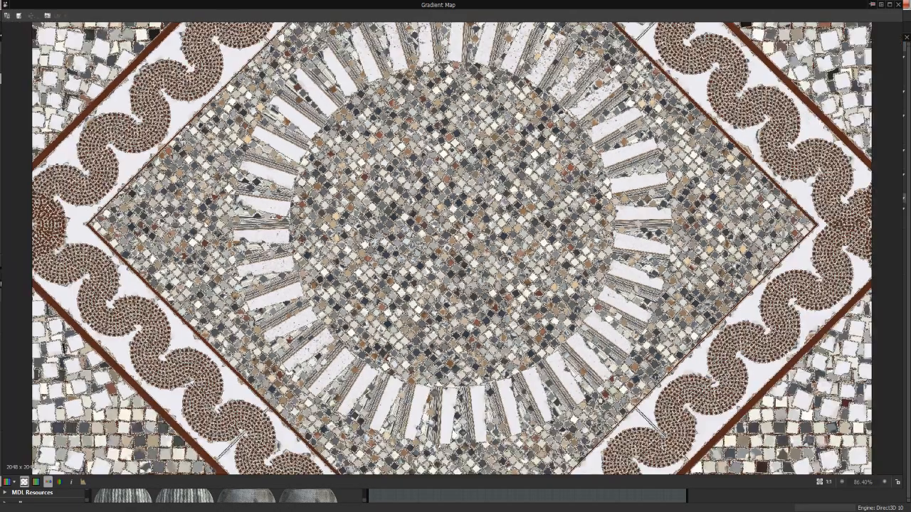
scroll(644, 253, "up", 3)
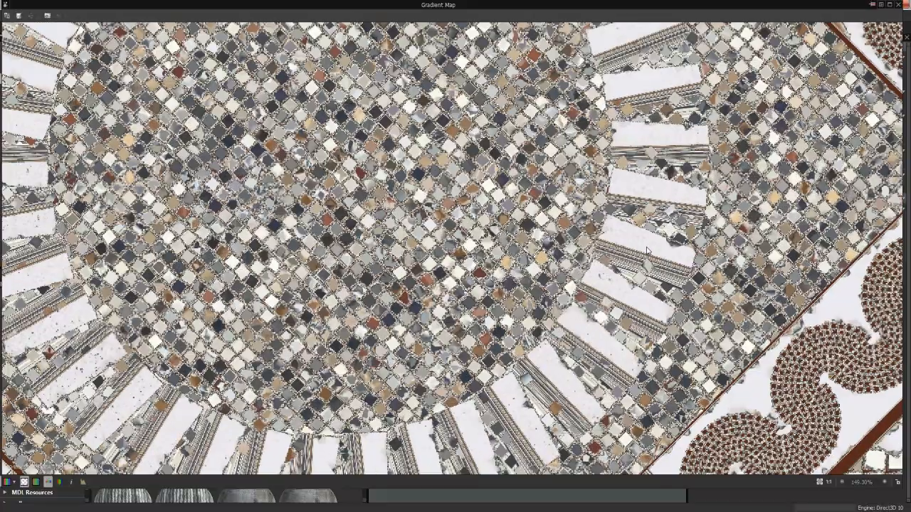
scroll(645, 257, "down", 2)
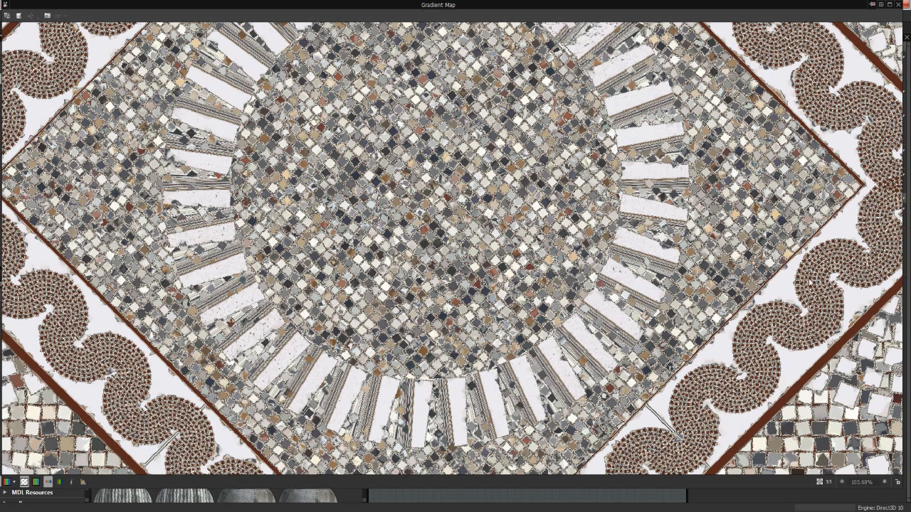
Dock the enlarged 2D preview back into the layout, show the whole Gradient Map image, and narrow the preview area
double_click(432, 5)
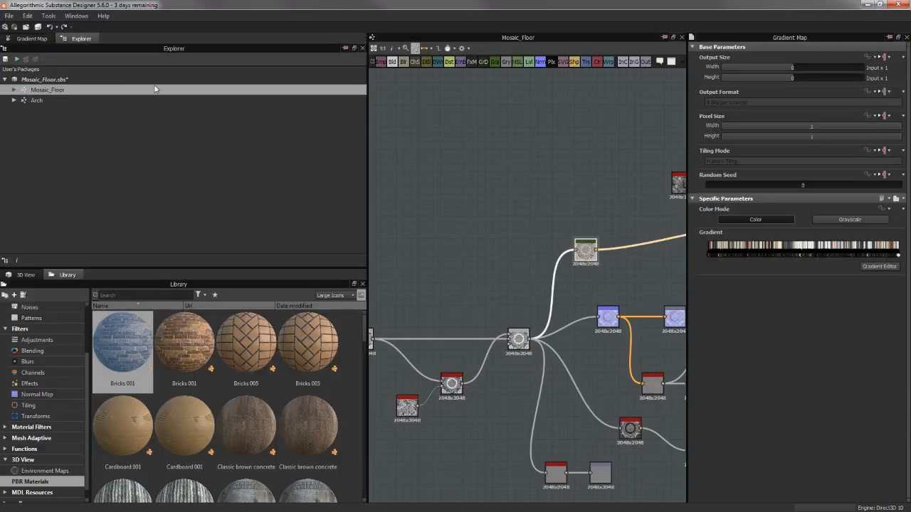
left_click(32, 39)
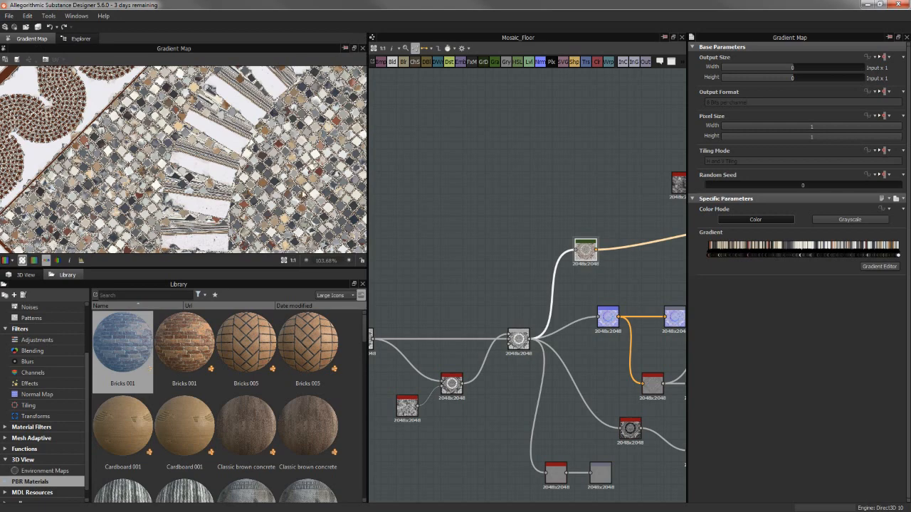
scroll(303, 195, "down", 9)
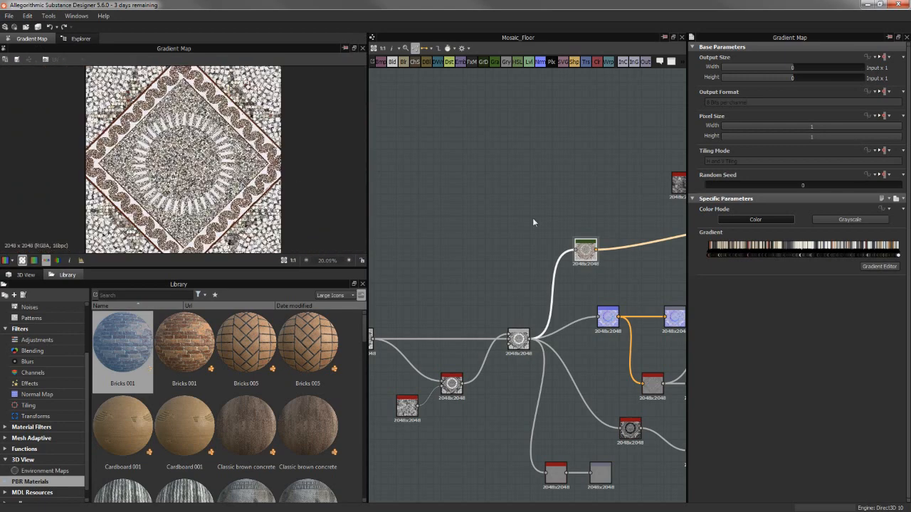
middle_click_drag(574, 180, 456, 150)
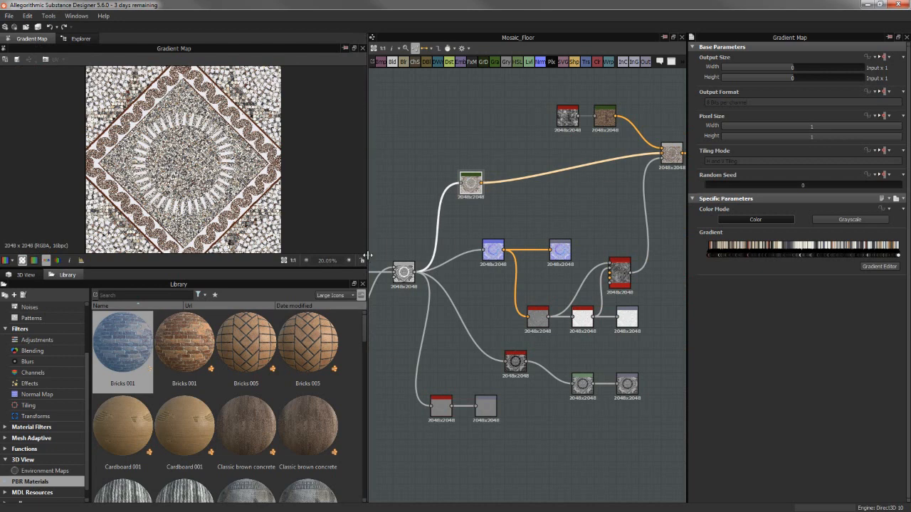
left_click_drag(324, 260, 260, 260)
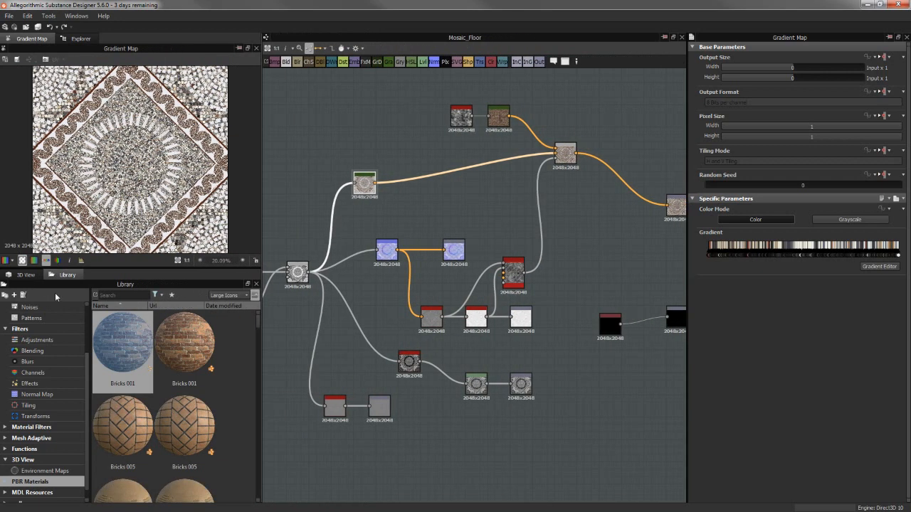
Show the 3D view, and preview the Copy Blend combining the coloured mosaic with the dirt, examining its tiles up close
left_click(25, 275)
middle_click_drag(528, 204, 563, 172)
scroll(555, 122, "up", 2)
left_click_drag(562, 141, 565, 142)
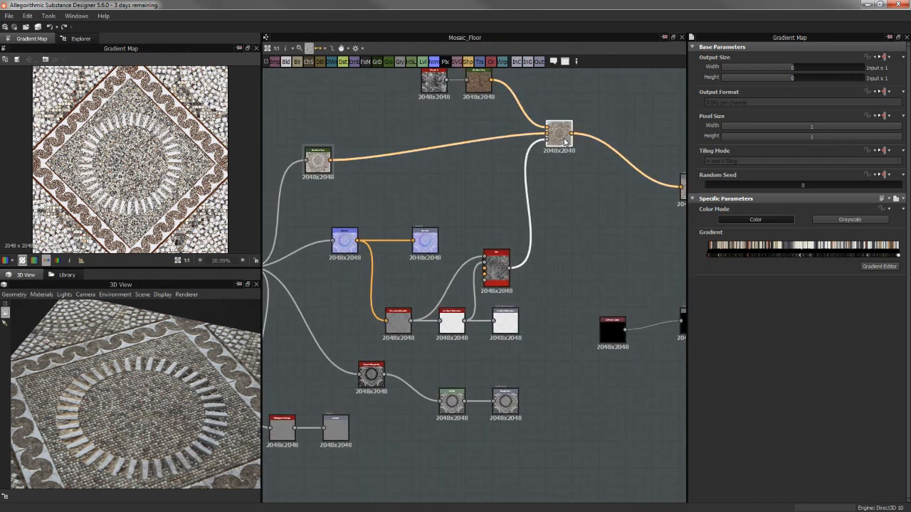
double_click(565, 142)
scroll(100, 169, "up", 4)
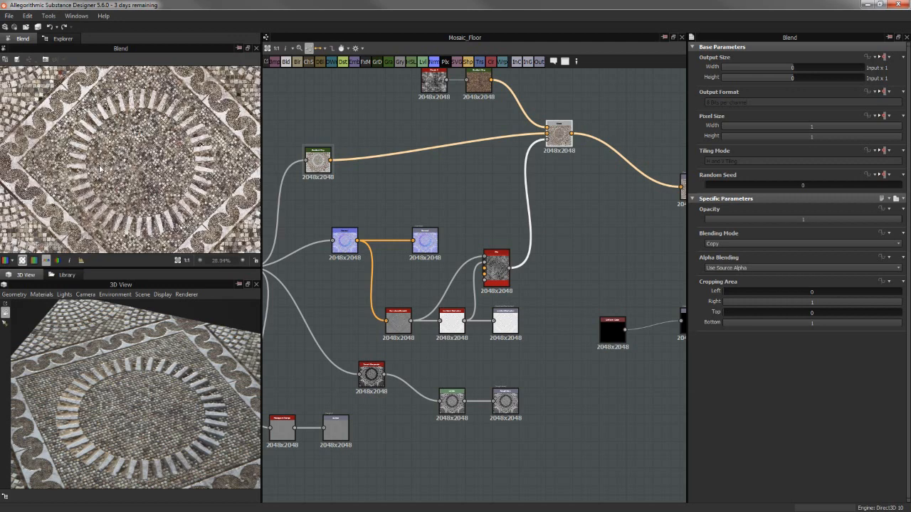
scroll(100, 168, "up", 2)
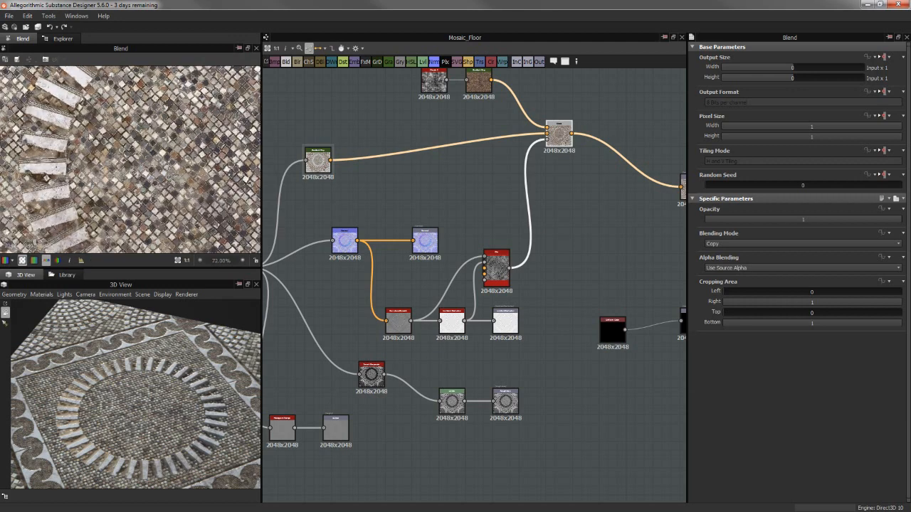
Align the Dirt node above the Ambient Occlusion output, and preview its dirt mask
scroll(78, 121, "down", 4)
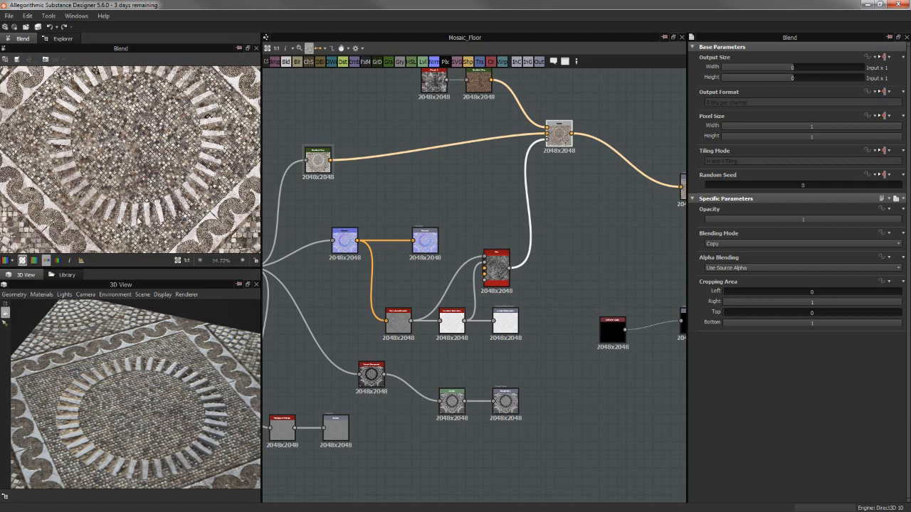
middle_click_drag(521, 246, 520, 252)
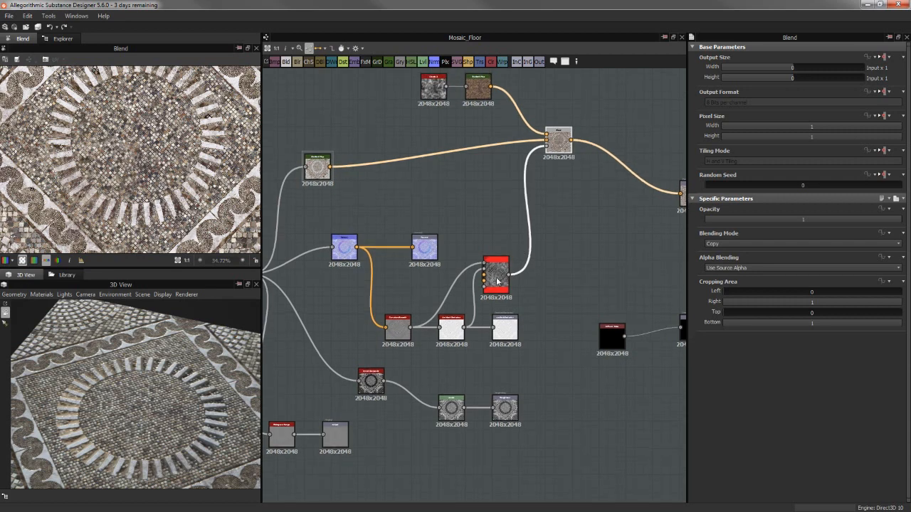
left_click_drag(498, 282, 508, 279)
double_click(508, 278)
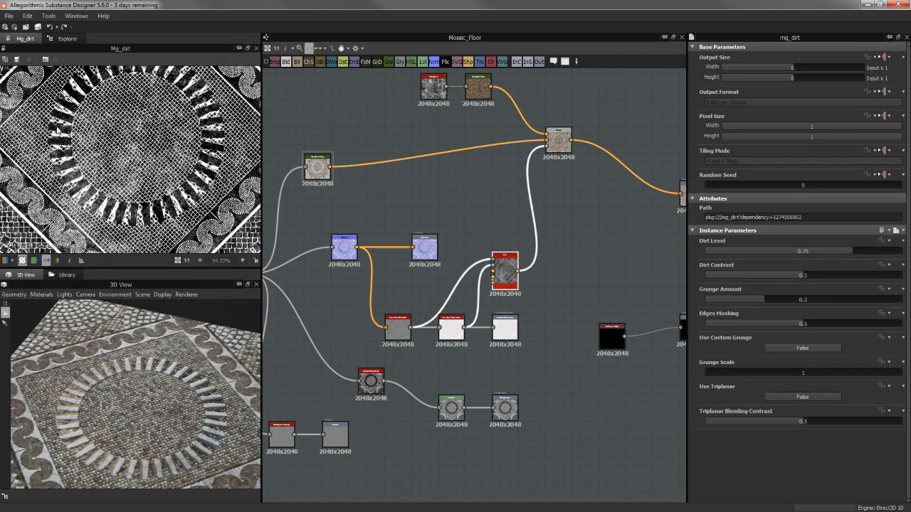
left_click_drag(420, 325, 411, 328)
Preview the Clouds 3 noise and its Gradient Map, examining the brown dirt colours up close
middle_click_drag(534, 209, 518, 278)
scroll(448, 168, "up", 4)
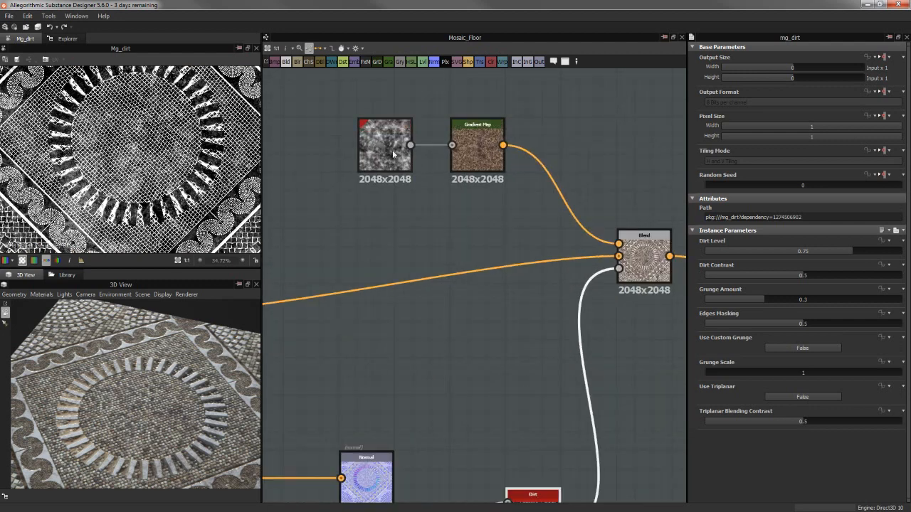
double_click(390, 147)
double_click(471, 146)
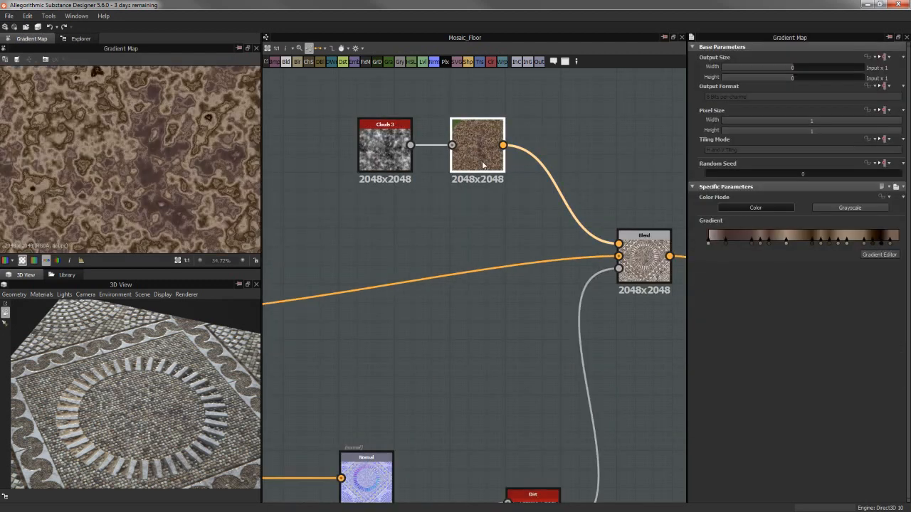
scroll(65, 125, "up", 2)
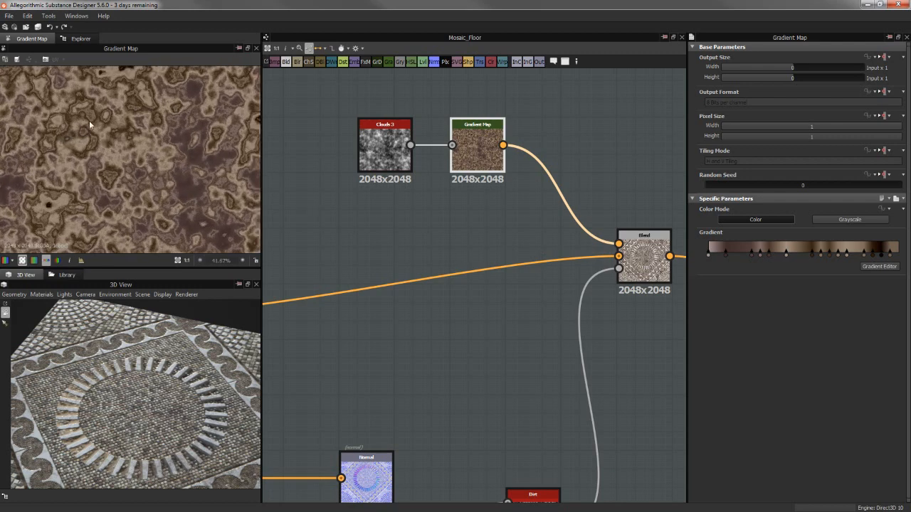
scroll(189, 169, "up", 7)
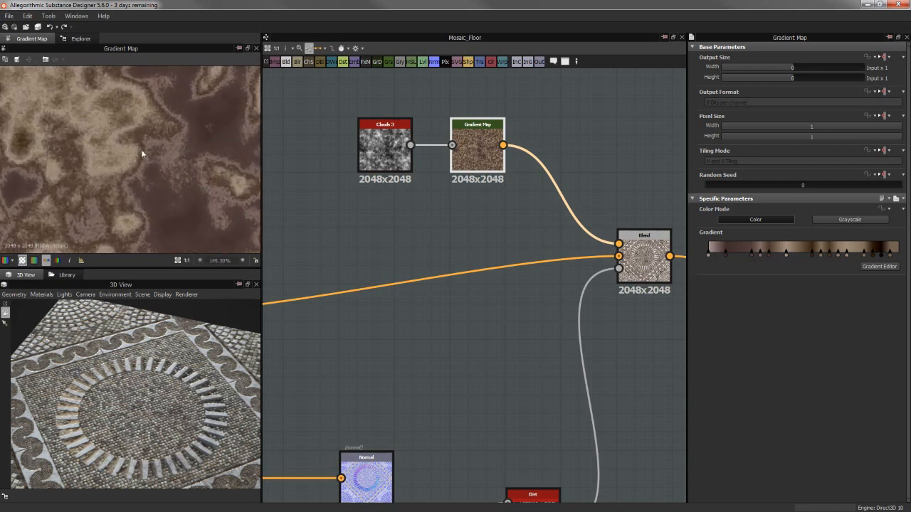
scroll(150, 156, "down", 2)
middle_click_drag(538, 275, 498, 270)
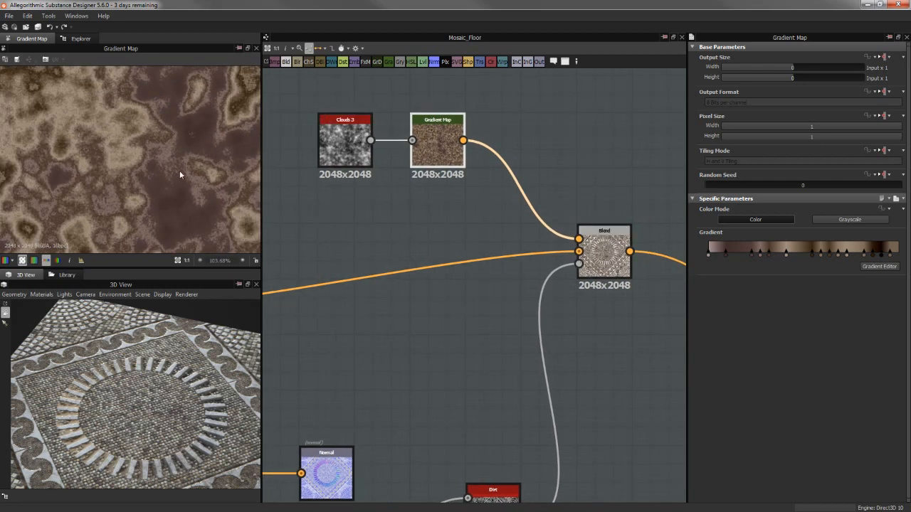
Preview the Blend of mosaic and dirt, examining the grout, small tiles and ring stones both up close and as a whole
double_click(598, 249)
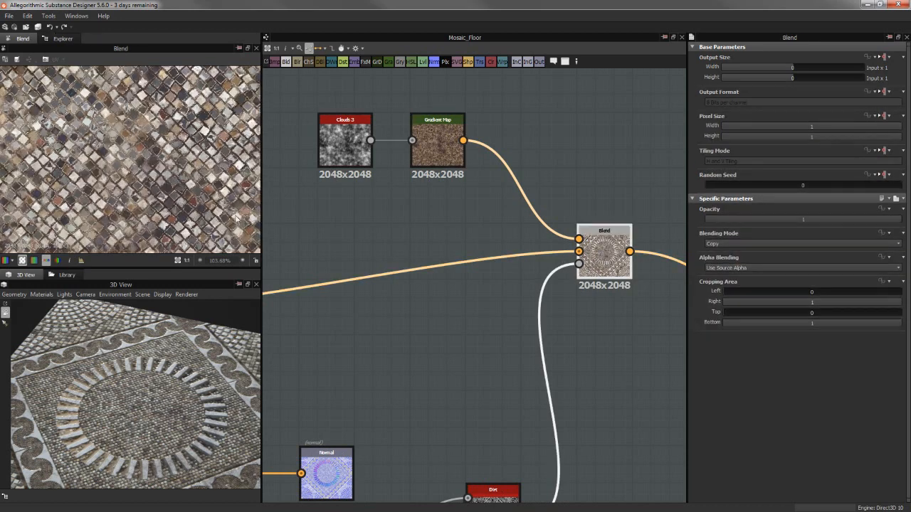
scroll(57, 151, "down", 4)
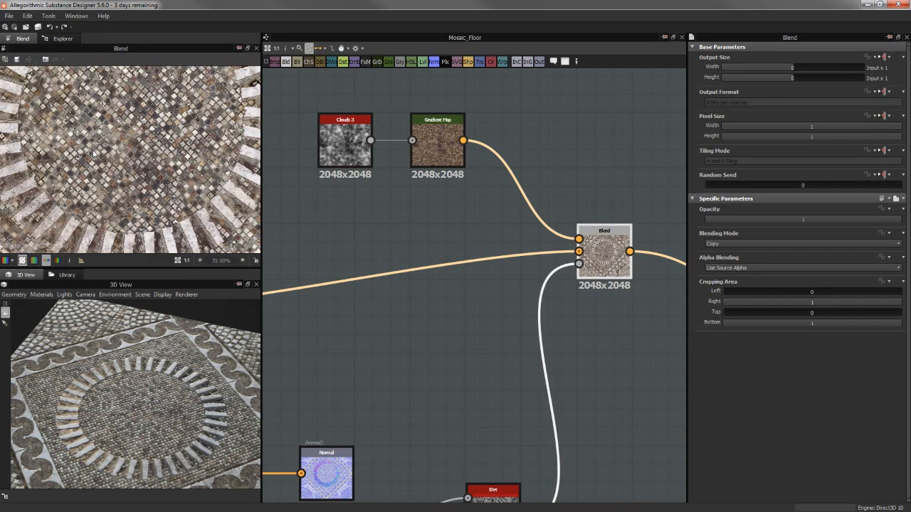
scroll(129, 138, "up", 1)
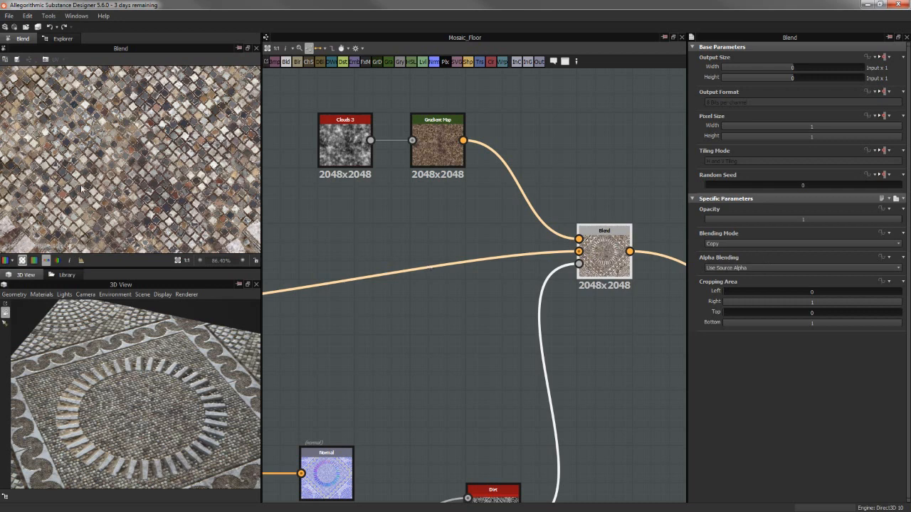
scroll(82, 189, "up", 1)
middle_click_drag(147, 210, 150, 160)
scroll(163, 141, "down", 5)
scroll(98, 105, "down", 4)
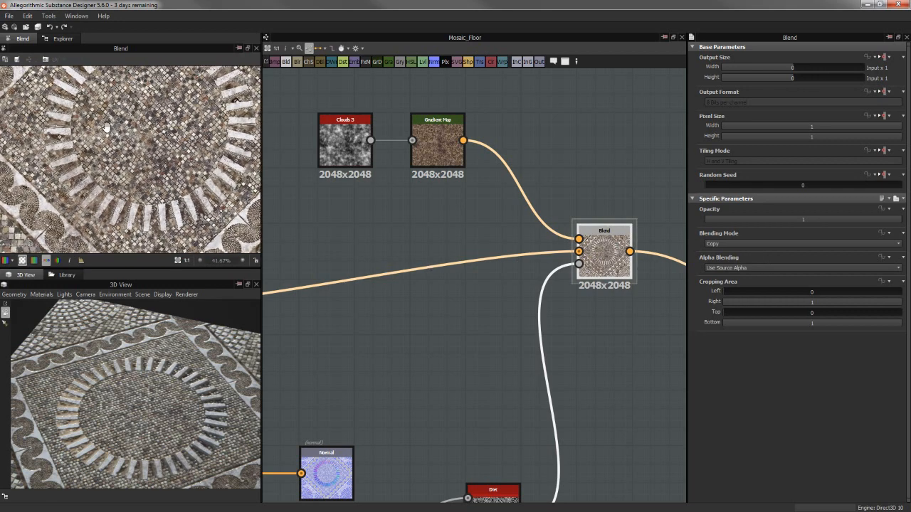
middle_click_drag(119, 137, 77, 104)
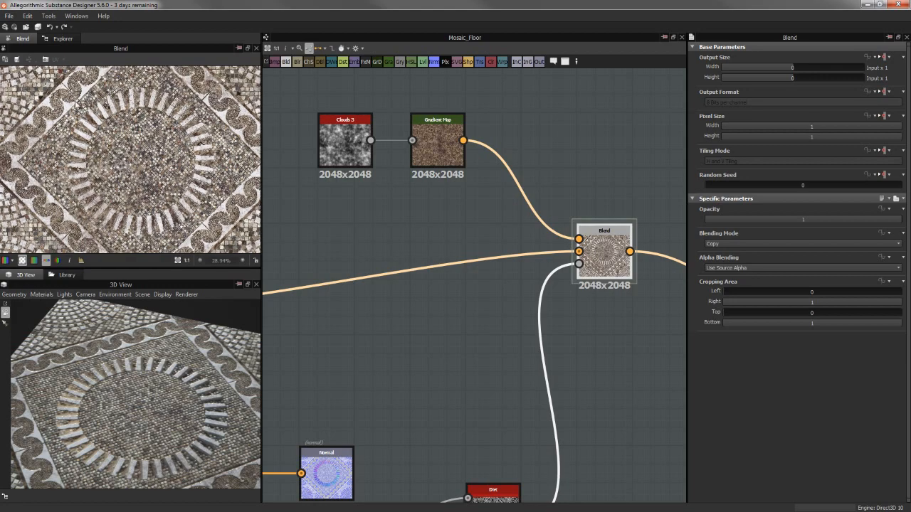
scroll(187, 192, "up", 7)
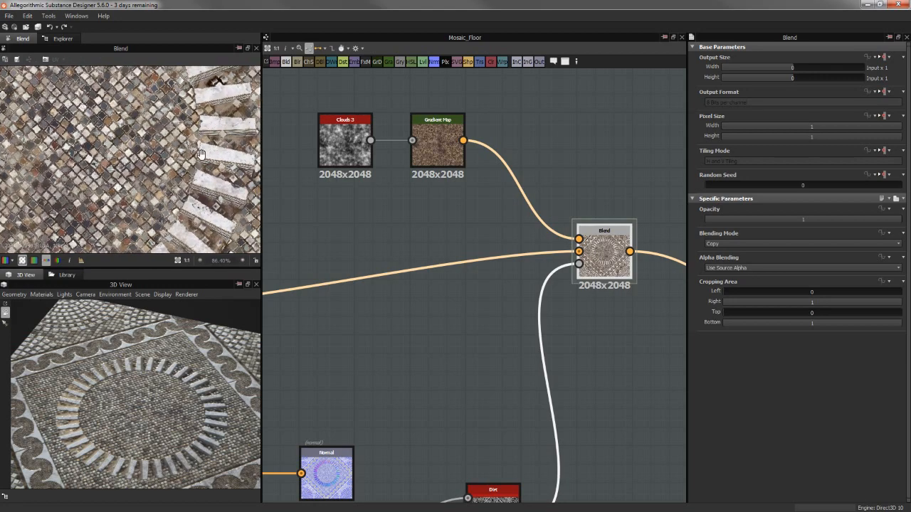
scroll(188, 174, "up", 6)
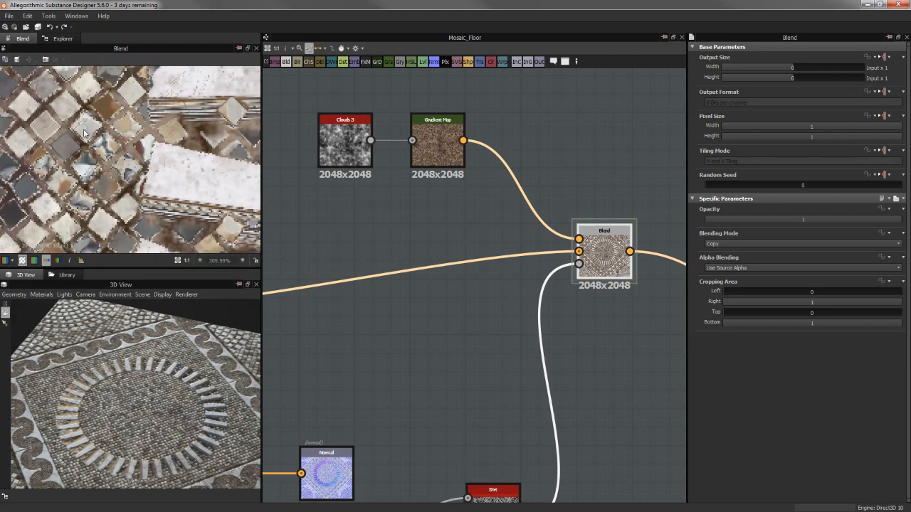
middle_click_drag(124, 122, 173, 135)
scroll(150, 122, "up", 1)
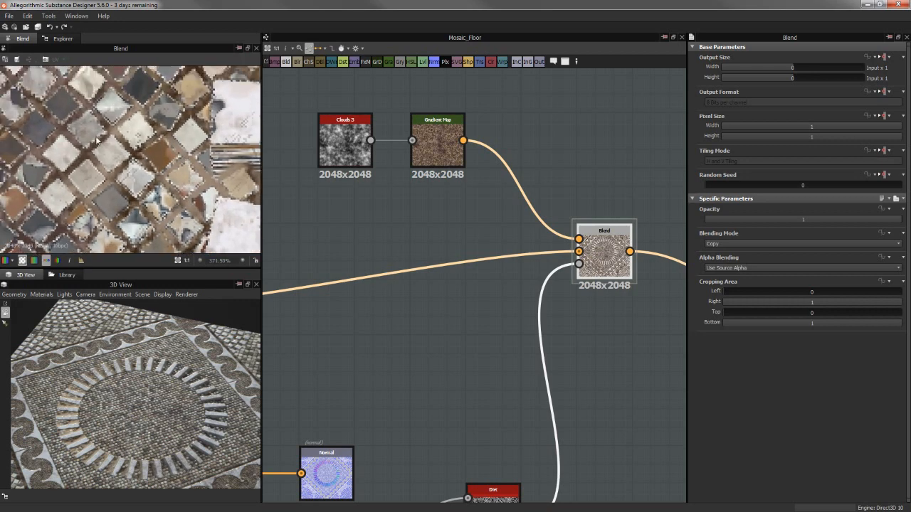
scroll(111, 180, "down", 6)
scroll(85, 159, "down", 5)
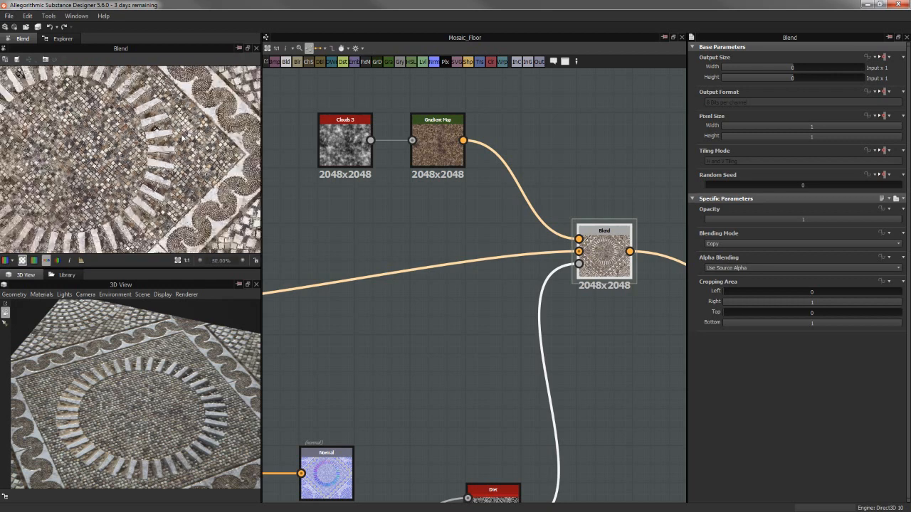
Check the floor in 3D from a steeper angle, and align the Base Color output horizontally with the Blend
middle_click_drag(579, 211, 278, 214)
middle_click_drag(398, 221, 462, 205)
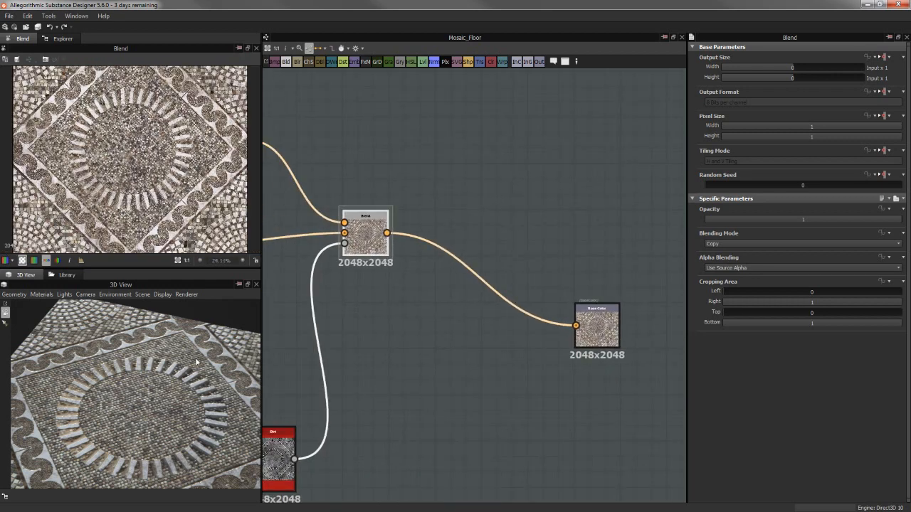
left_click_drag(170, 370, 187, 430)
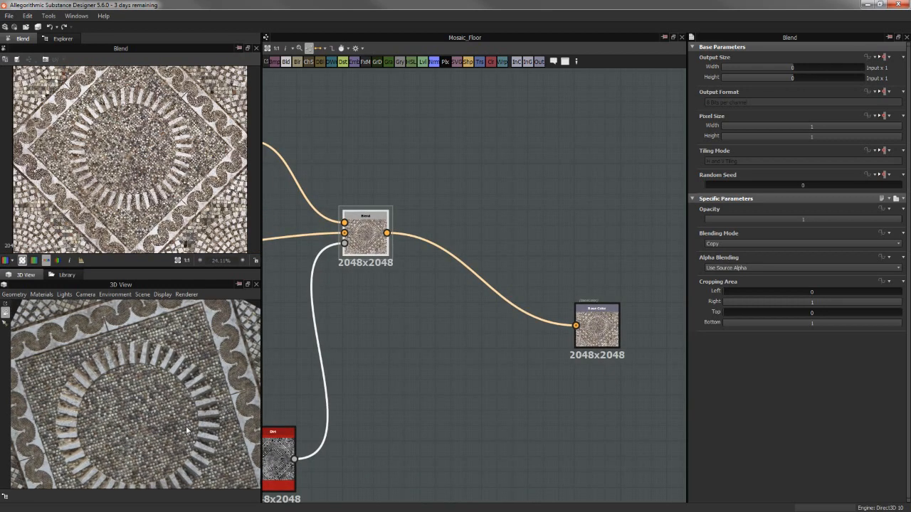
left_click_drag(603, 332, 606, 238)
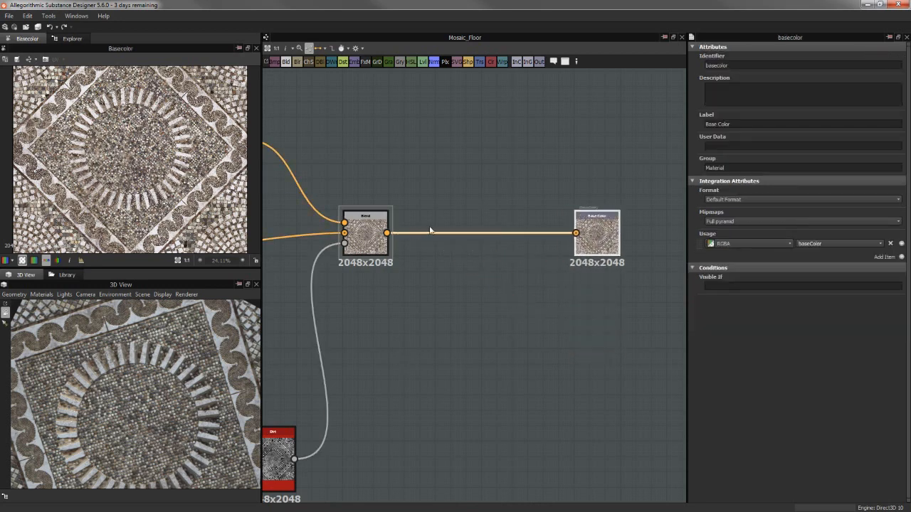
Line up the Uniform Color node with the Metallic output, leaving room for another node between them
scroll(146, 144, "down", 2)
scroll(547, 272, "down", 3)
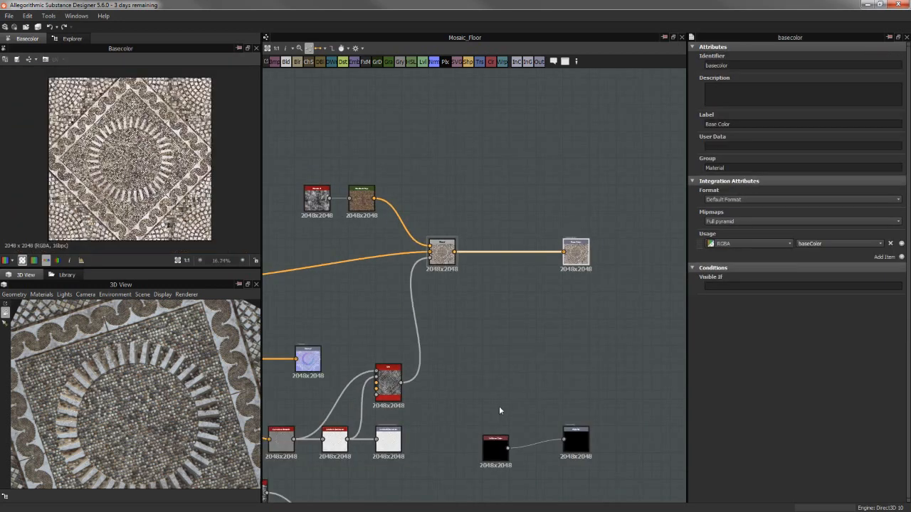
middle_click_drag(498, 378, 503, 248)
scroll(509, 302, "up", 3)
left_click_drag(516, 331, 563, 316)
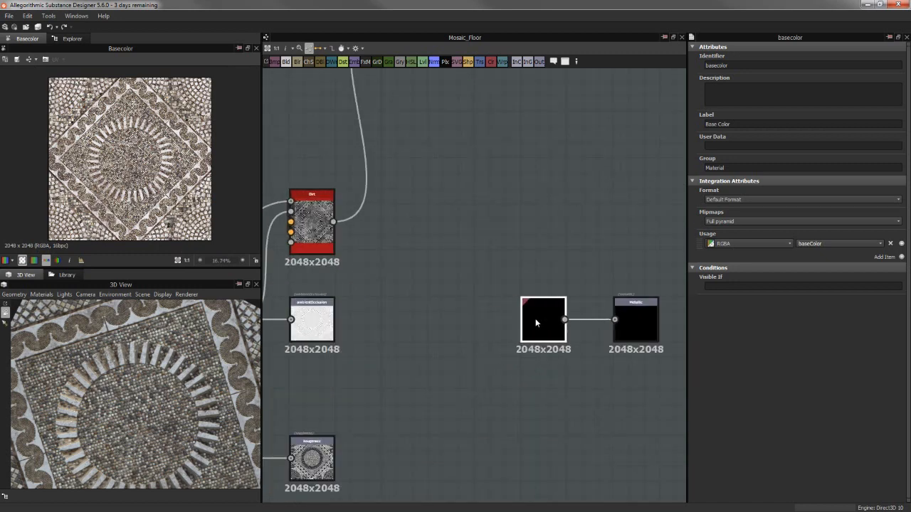
left_click_drag(501, 283, 638, 389)
left_click_drag(543, 320, 450, 321)
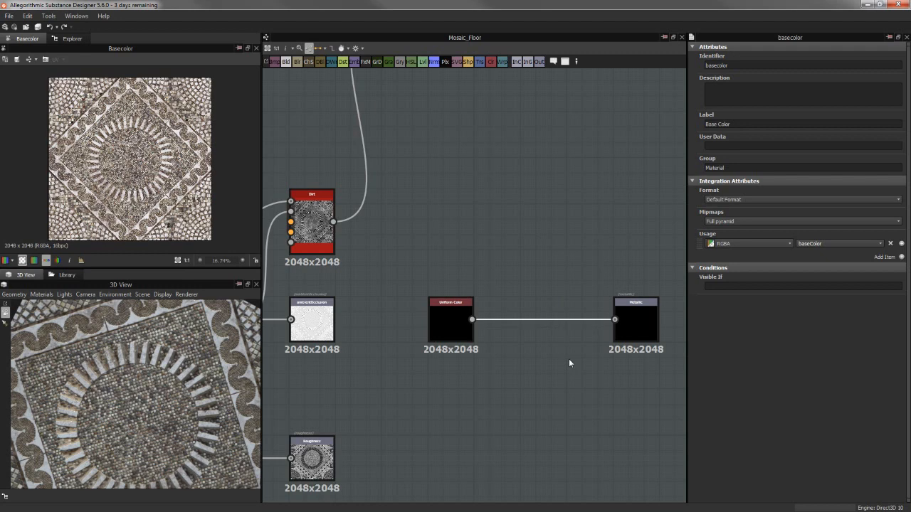
Insert a Levels node between the Uniform Color and the Metallic output
key("space")
type("lev")
key("Return")
Make the Uniform Color's output size absolute, with width and height both set to 4 (16 px)
left_click(463, 320)
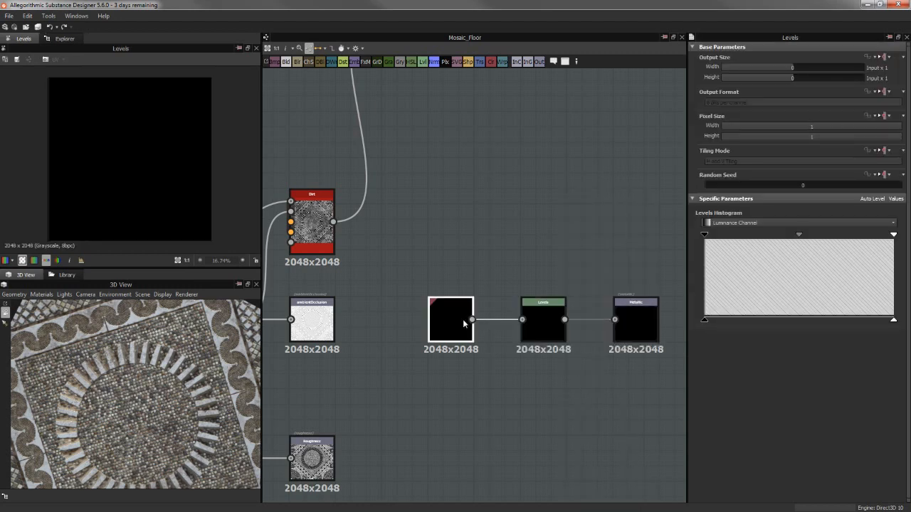
left_click(883, 57)
left_click(877, 73)
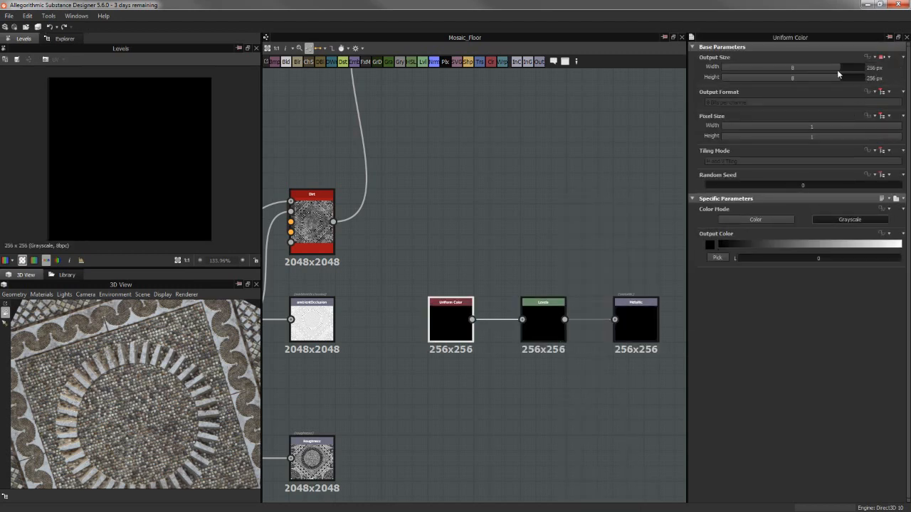
left_click_drag(837, 67, 818, 68)
left_click(817, 75)
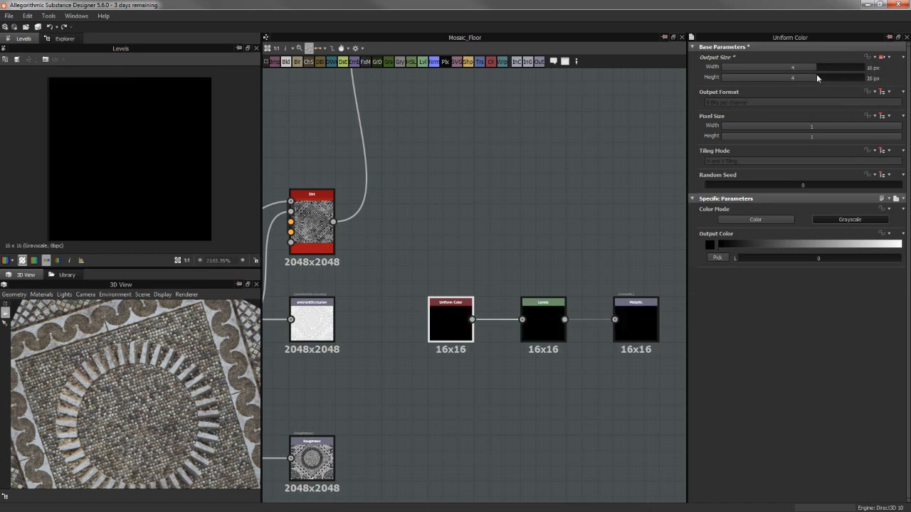
Set the Levels node's output size to Relative to Parent
left_click(556, 328)
left_click(883, 57)
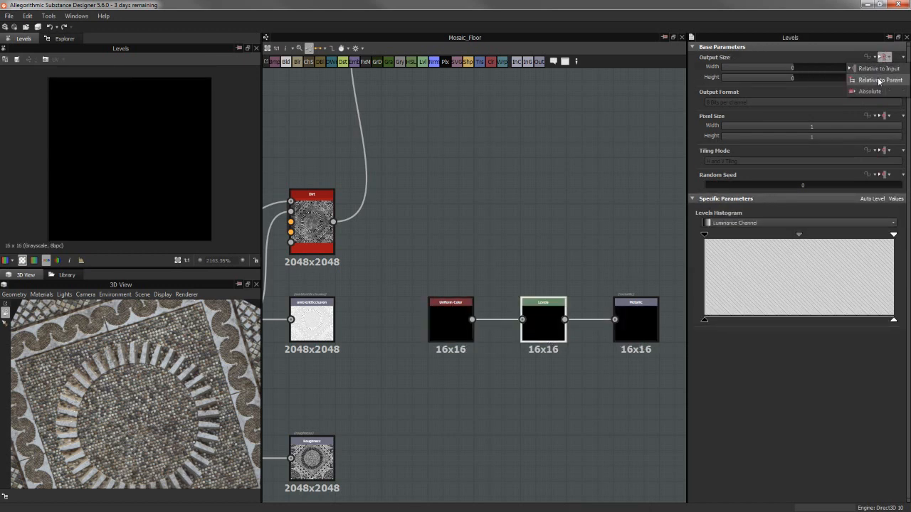
left_click(879, 80)
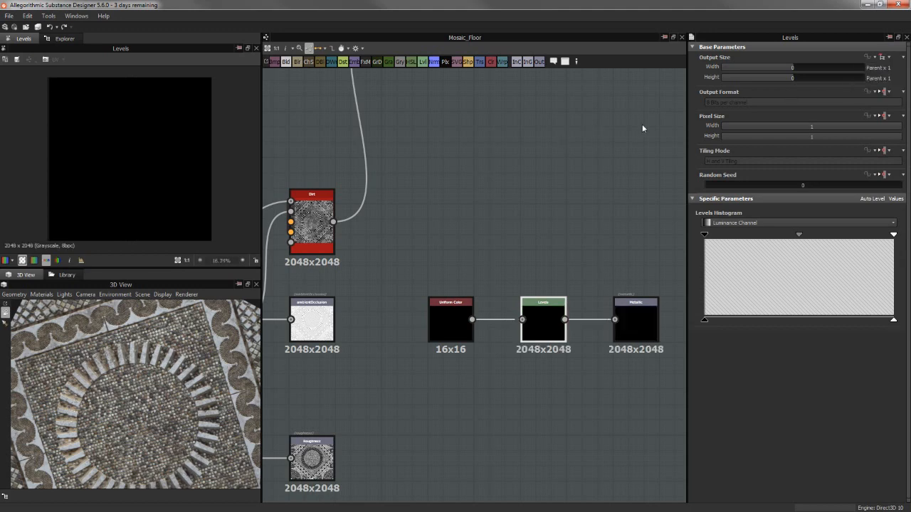
left_click(554, 155)
Edit the Default material of the 3D view, setting its tiling to 3
scroll(494, 315, "down", 10)
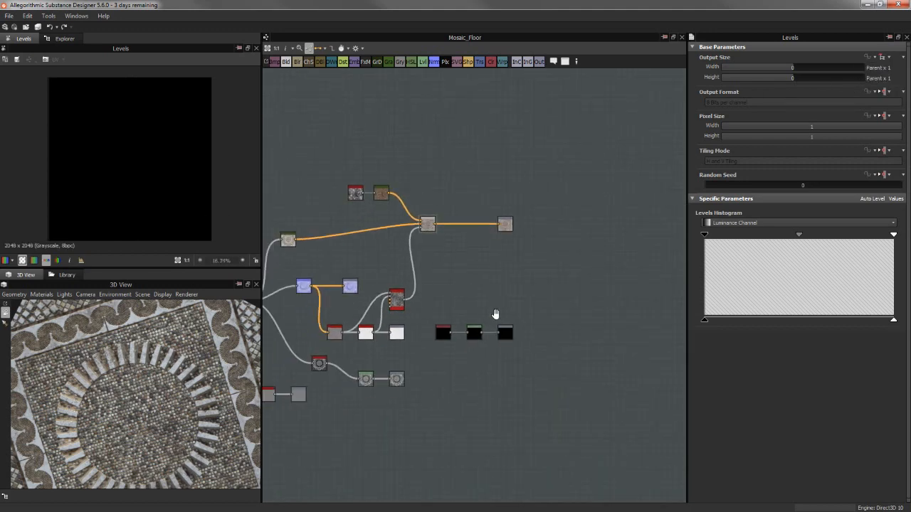
scroll(474, 292, "down", 6)
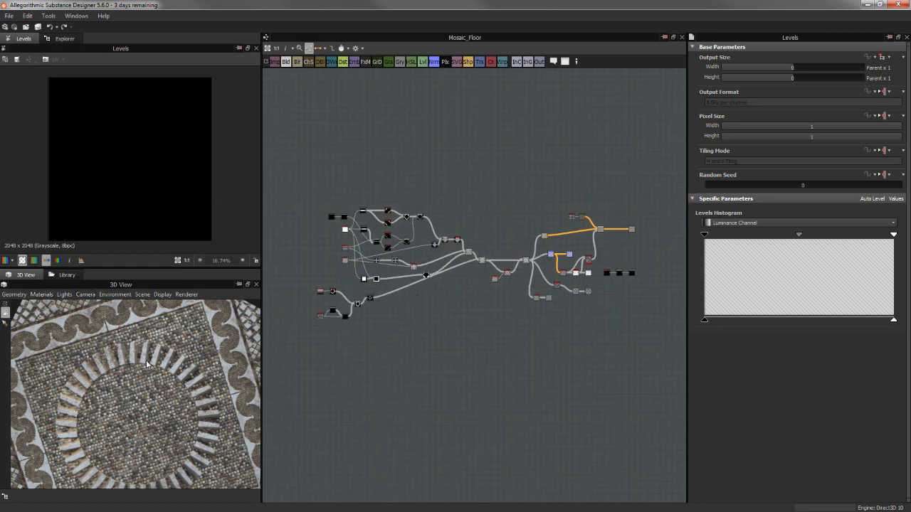
scroll(147, 363, "down", 5)
left_click_drag(167, 378, 153, 396)
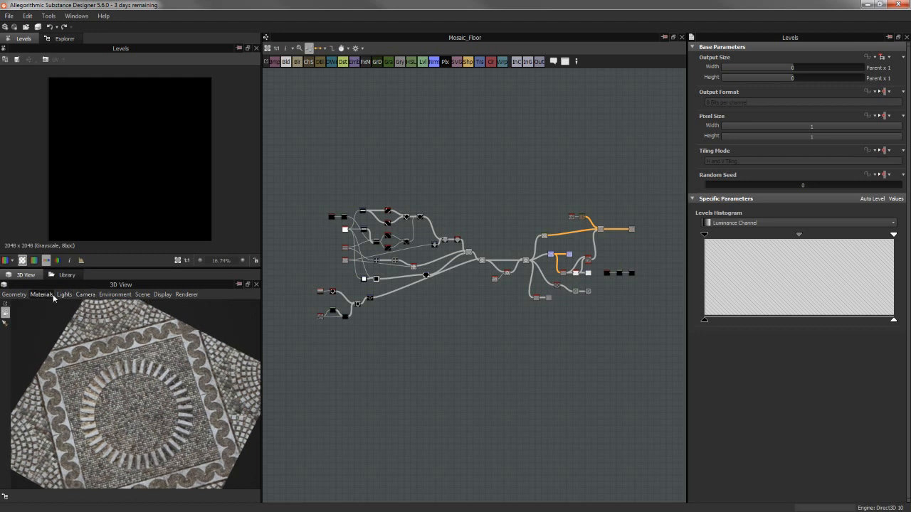
left_click(53, 295)
mouse_move(52, 306)
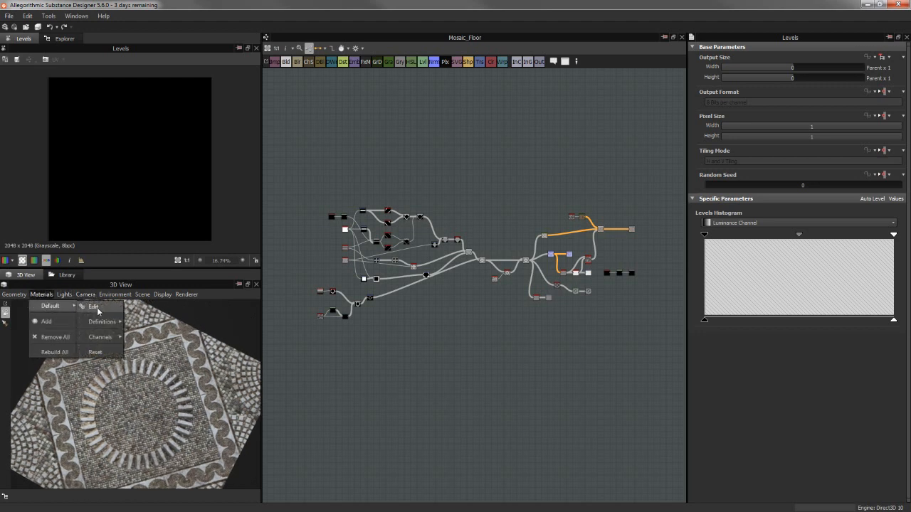
left_click(94, 307)
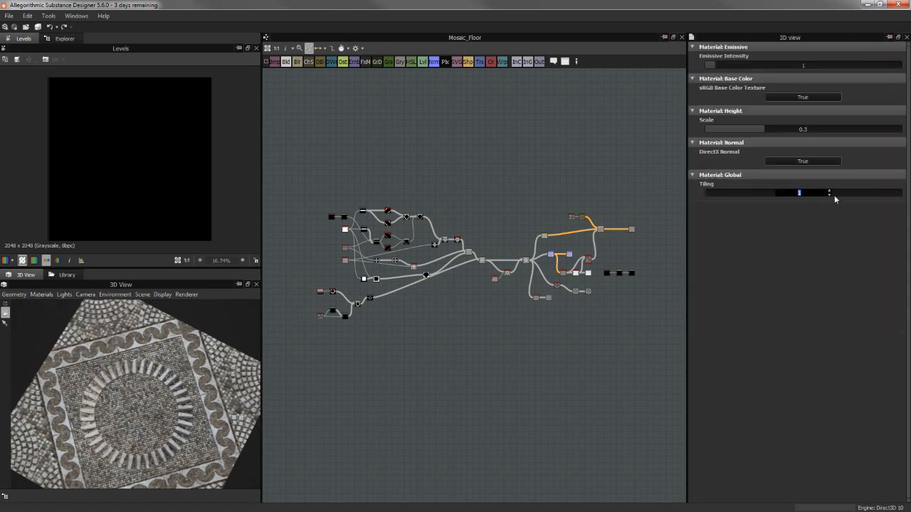
type("3")
key("Return")
Examine the repeated mosaic floor in 3D, looking at the circles, fans and wave borders from near and far
scroll(137, 369, "up", 5)
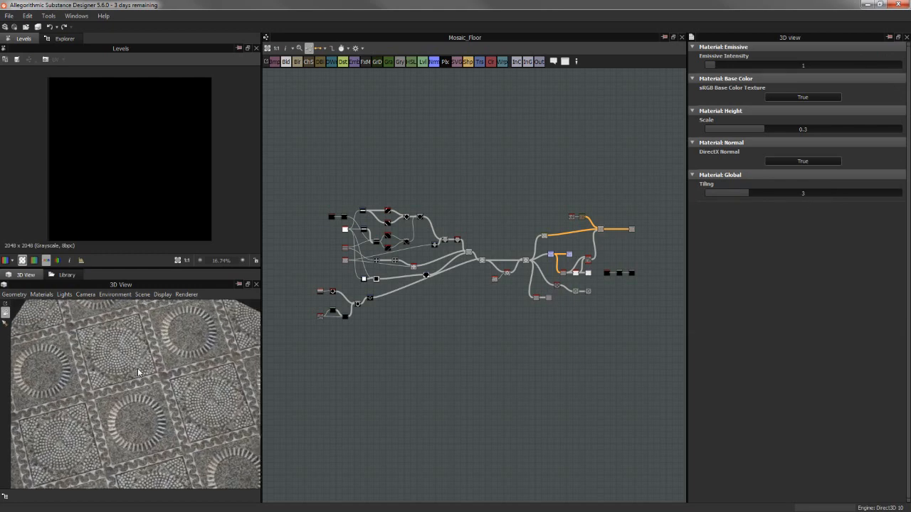
mouse_move(136, 365)
left_mouse_down()
mouse_move(121, 351)
mouse_move(135, 374)
mouse_move(139, 352)
left_mouse_up()
scroll(149, 354, "up", 5)
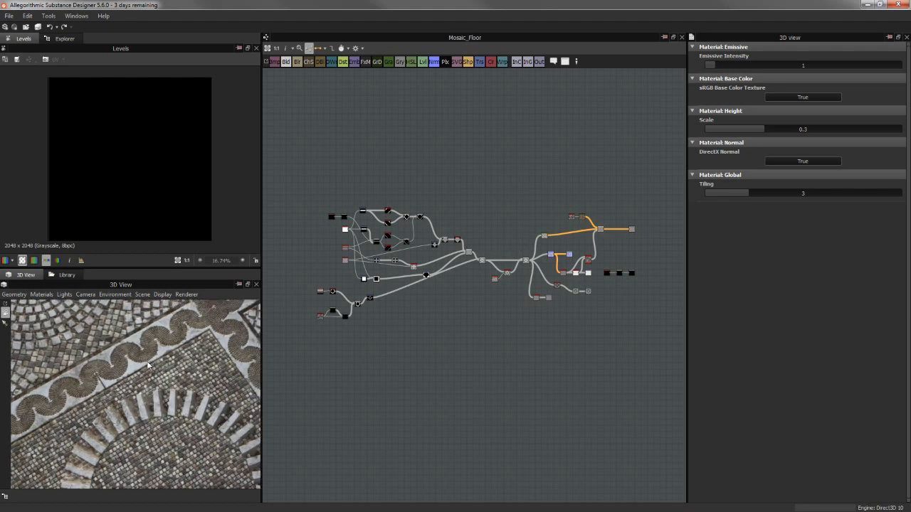
scroll(149, 364, "down", 8)
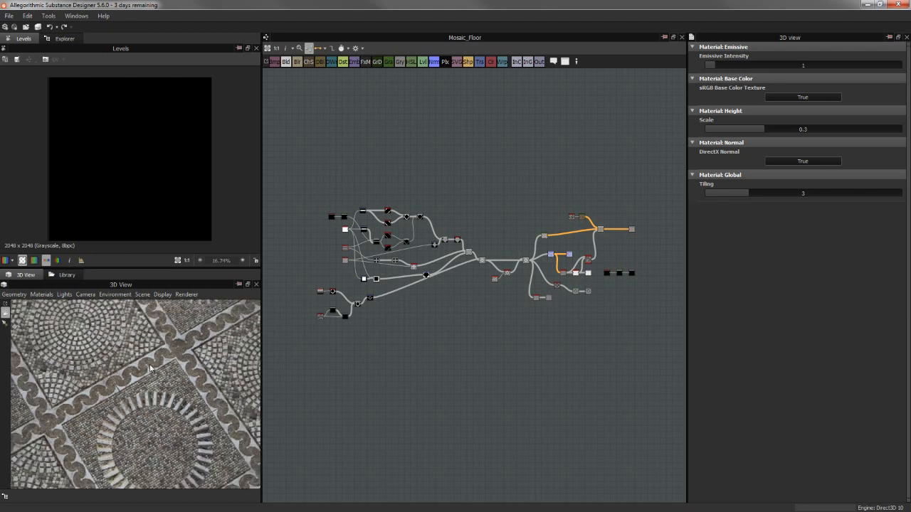